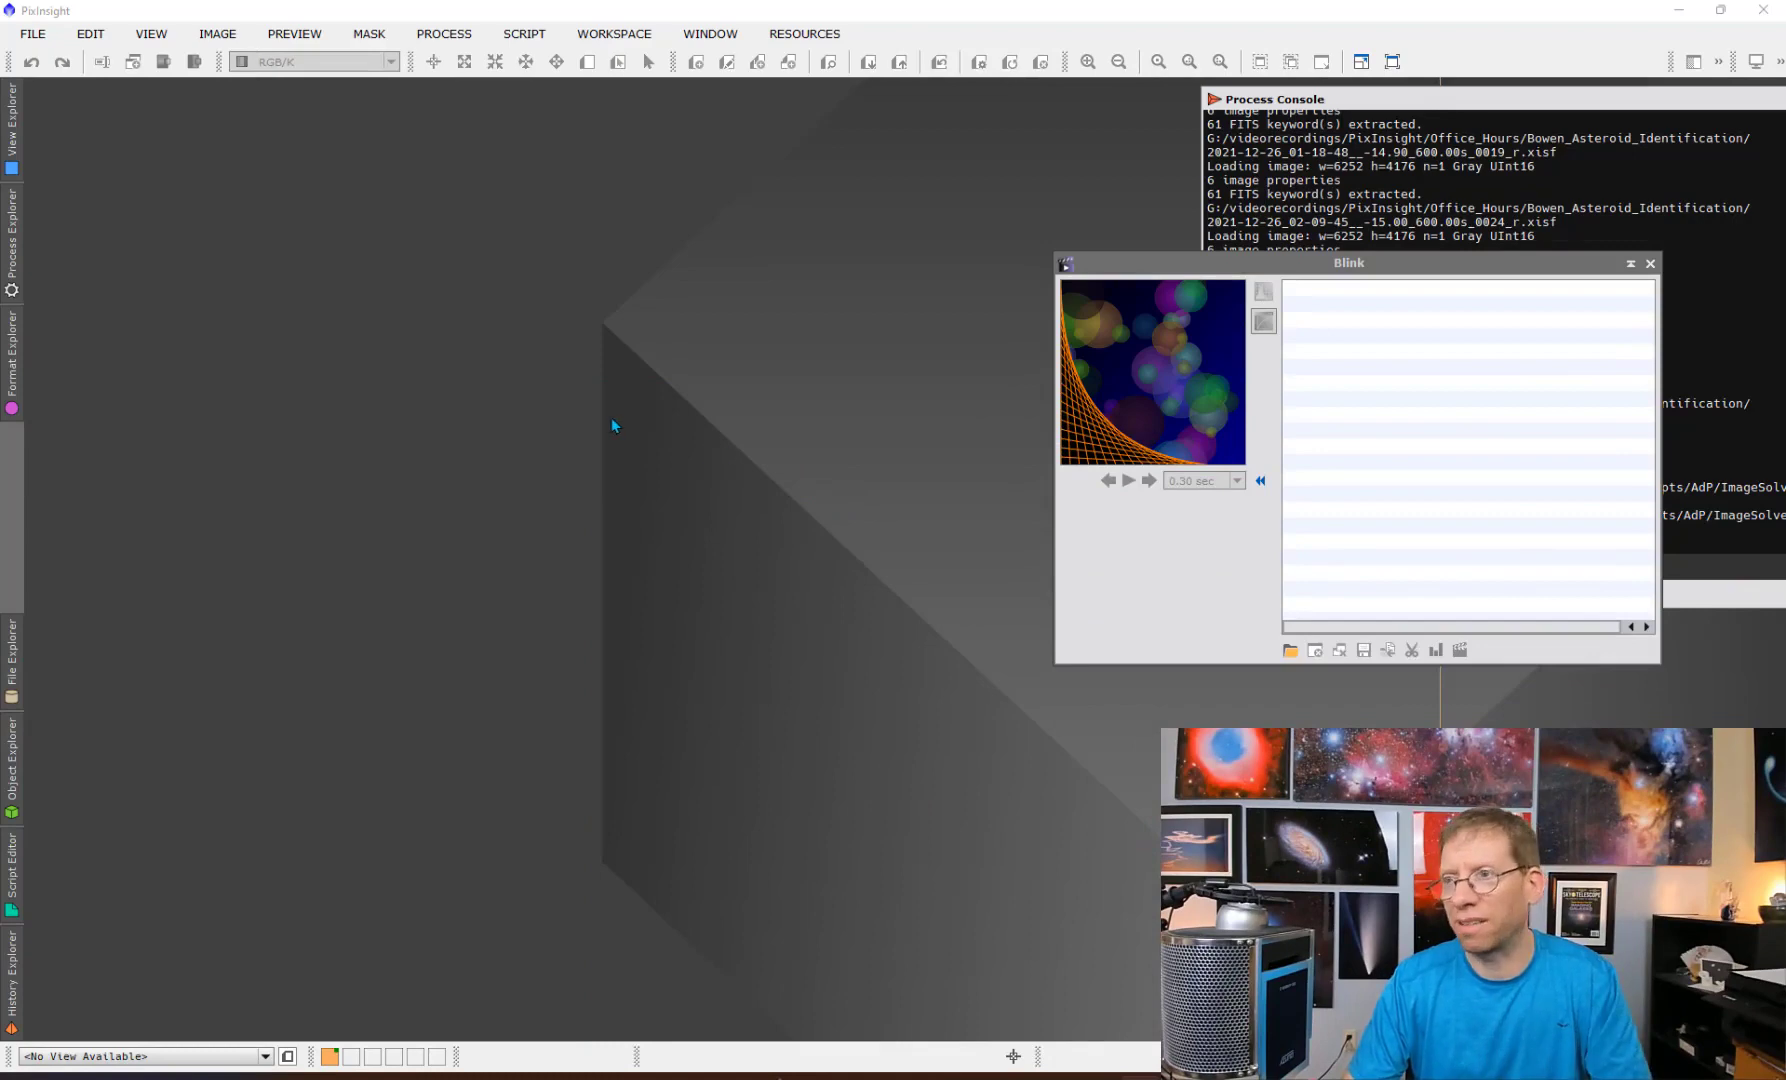
# Load the five registered _r.xisf frames from the Bowen_Asteroid_Identification folder into Blink.
pyautogui.click(1289, 649)
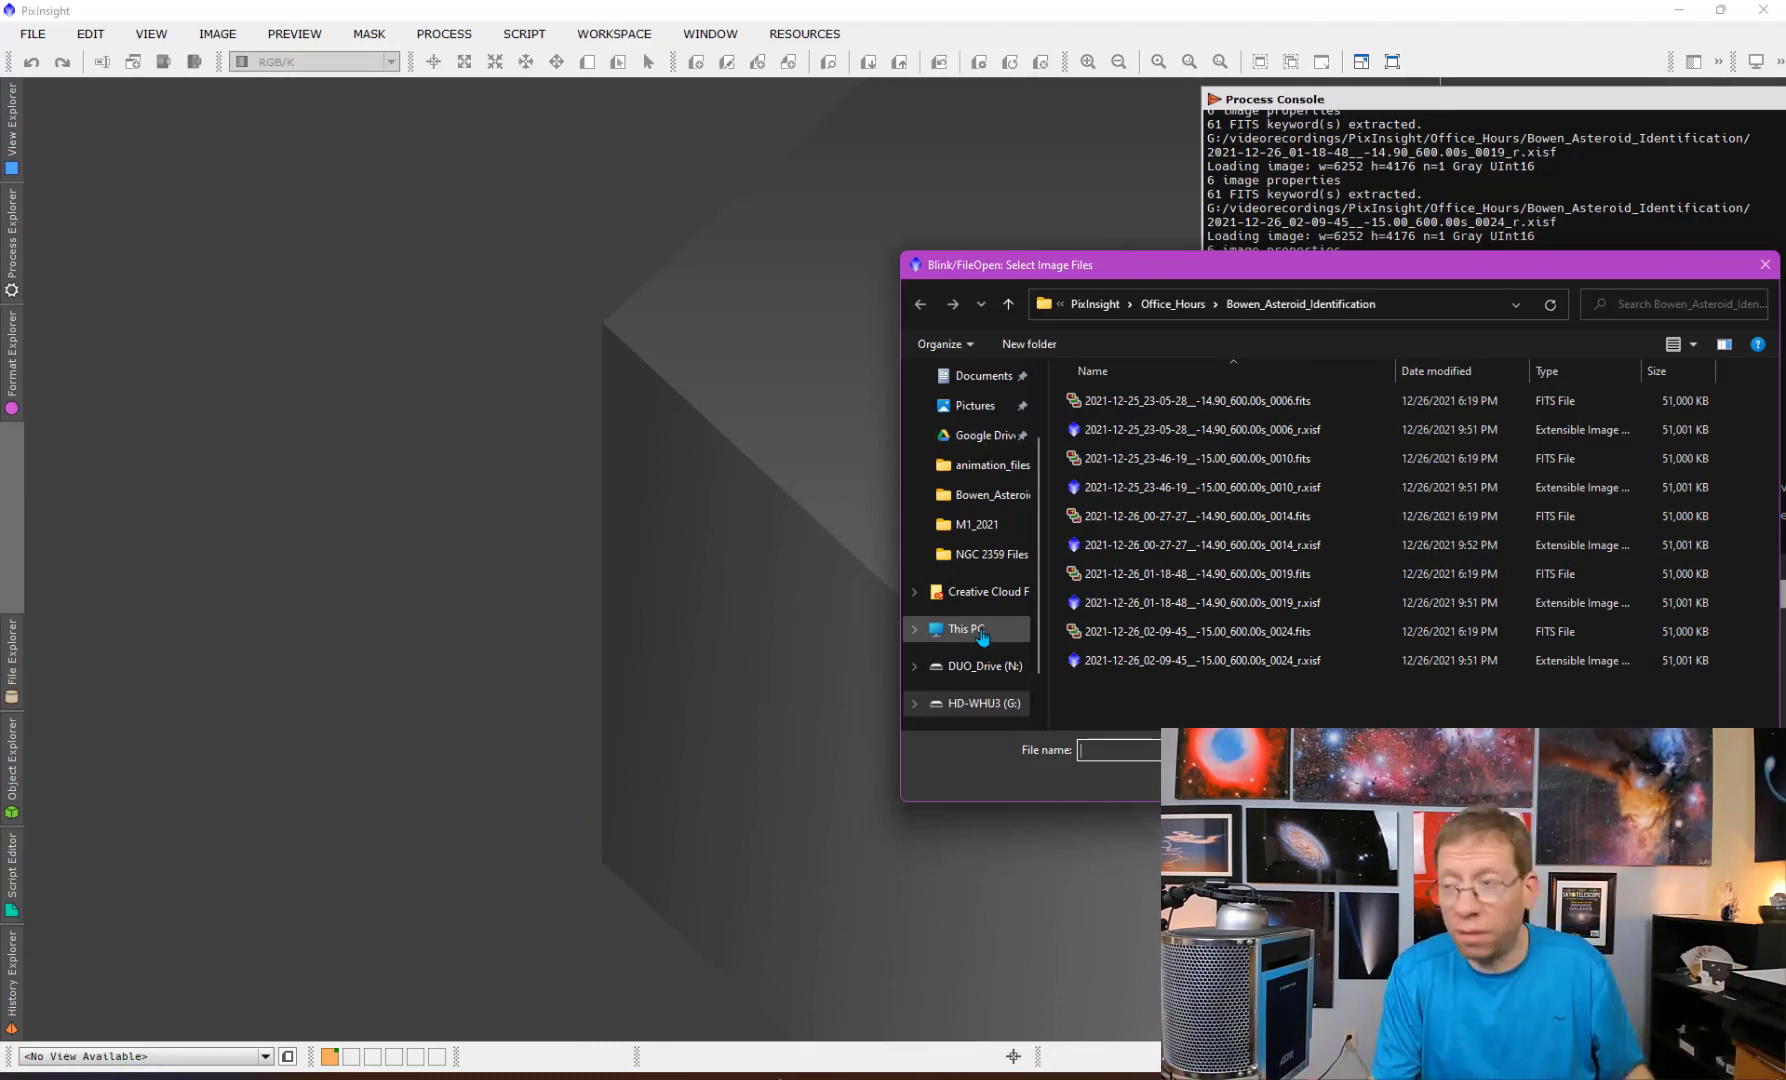
pyautogui.click(1152, 430)
pyautogui.keyDown('ctrl'); pyautogui.click(1167, 488); pyautogui.keyUp('ctrl')
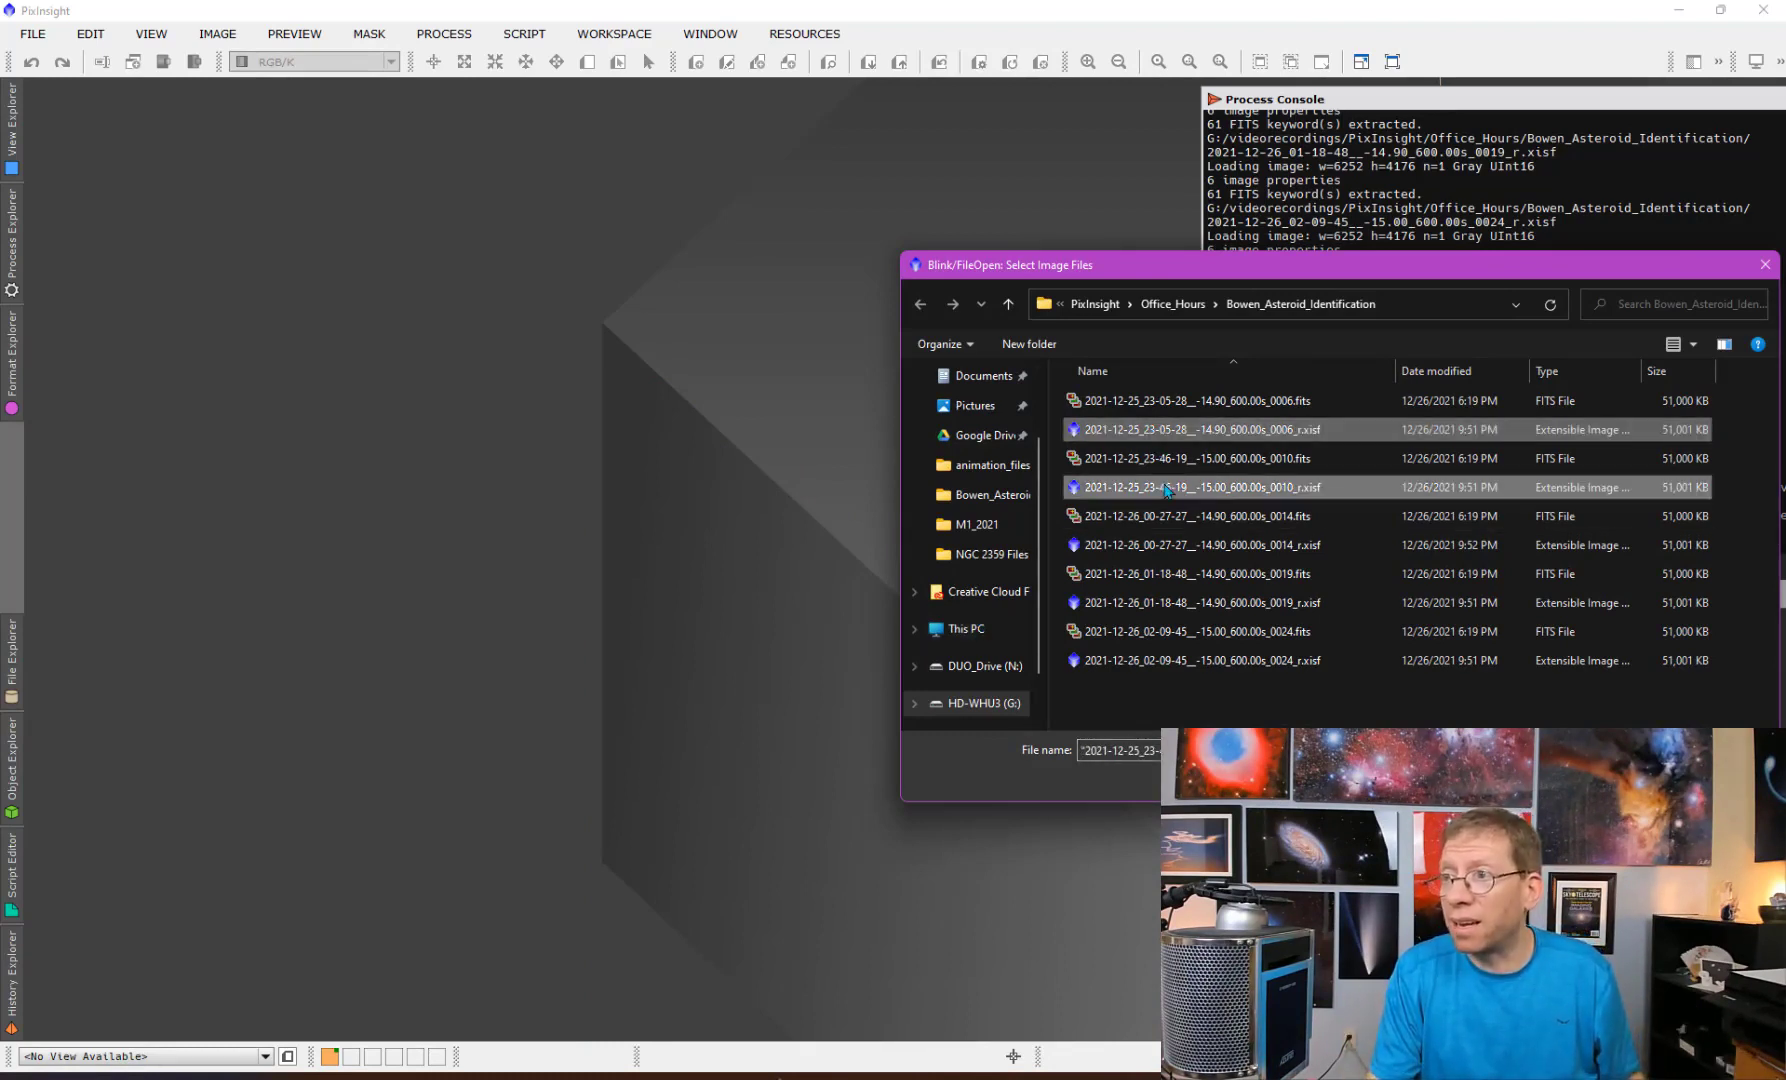
pyautogui.keyDown('ctrl'); pyautogui.click(1174, 545); pyautogui.keyUp('ctrl')
pyautogui.keyDown('ctrl'); pyautogui.click(1172, 603); pyautogui.keyUp('ctrl')
pyautogui.keyDown('ctrl'); pyautogui.click(1163, 662); pyautogui.keyUp('ctrl')
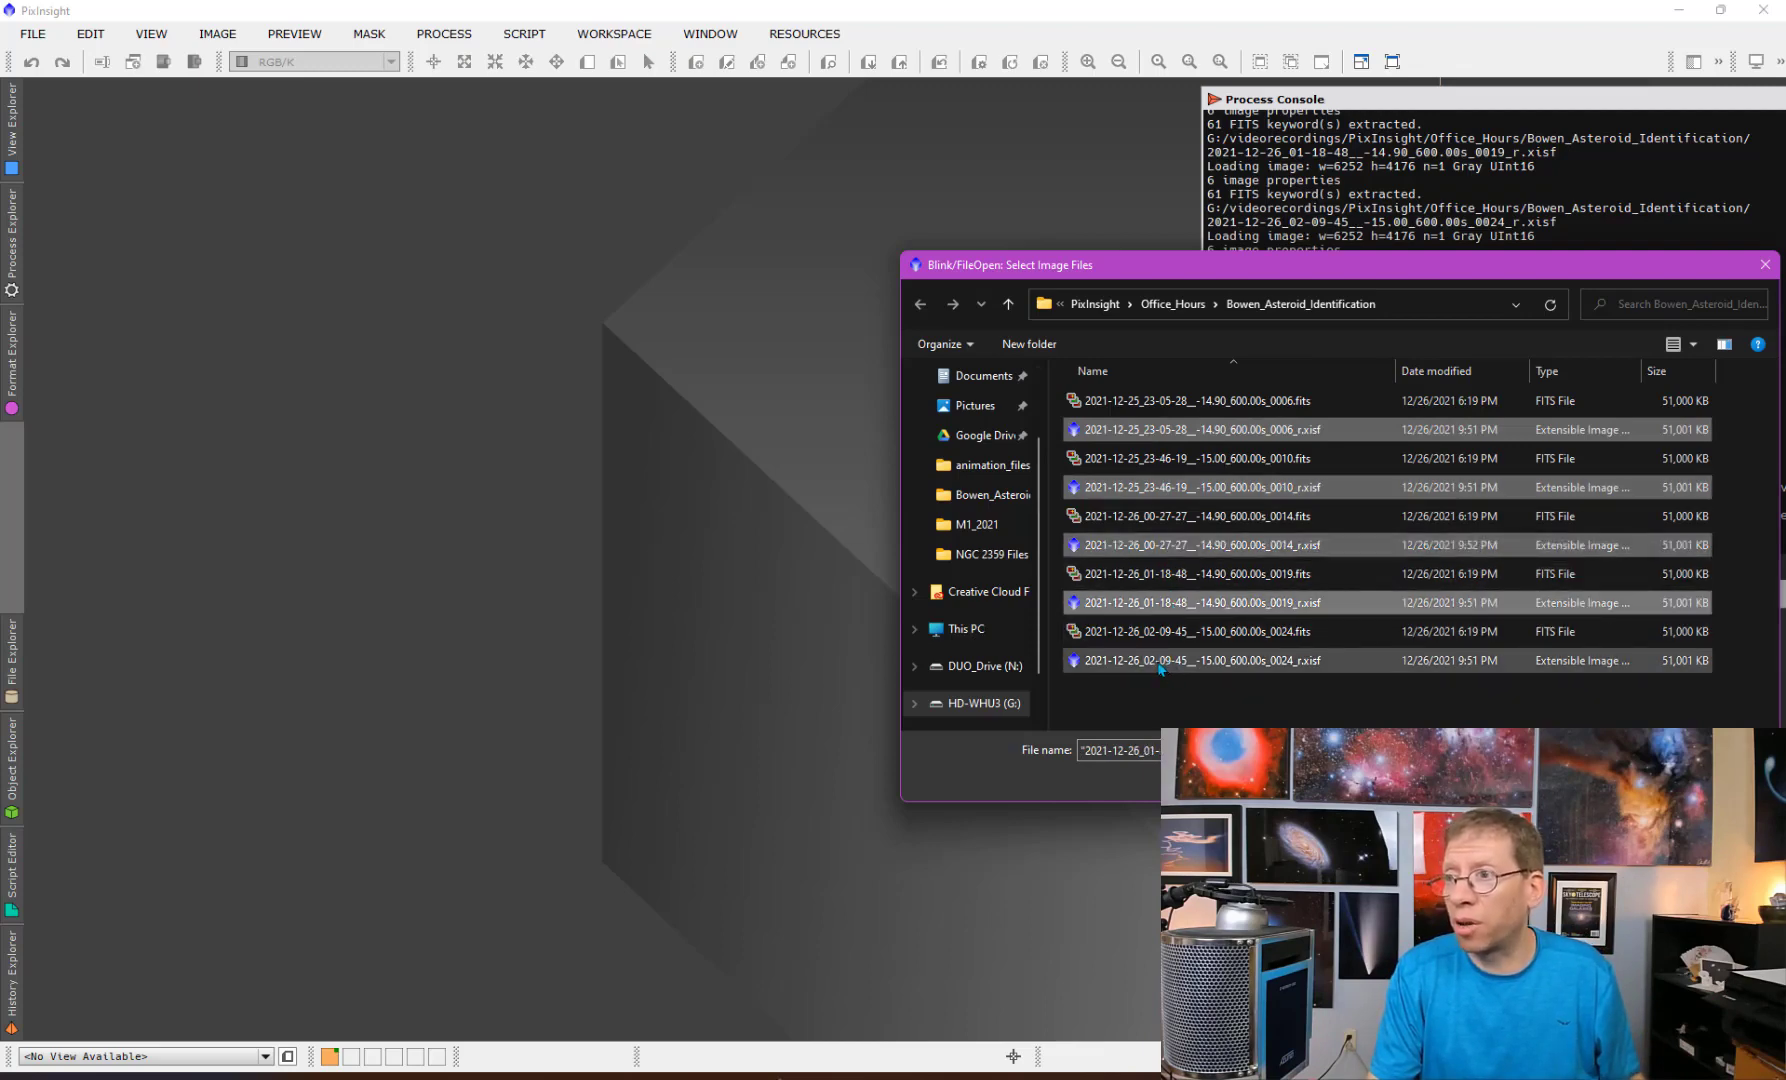
pyautogui.press('Return')
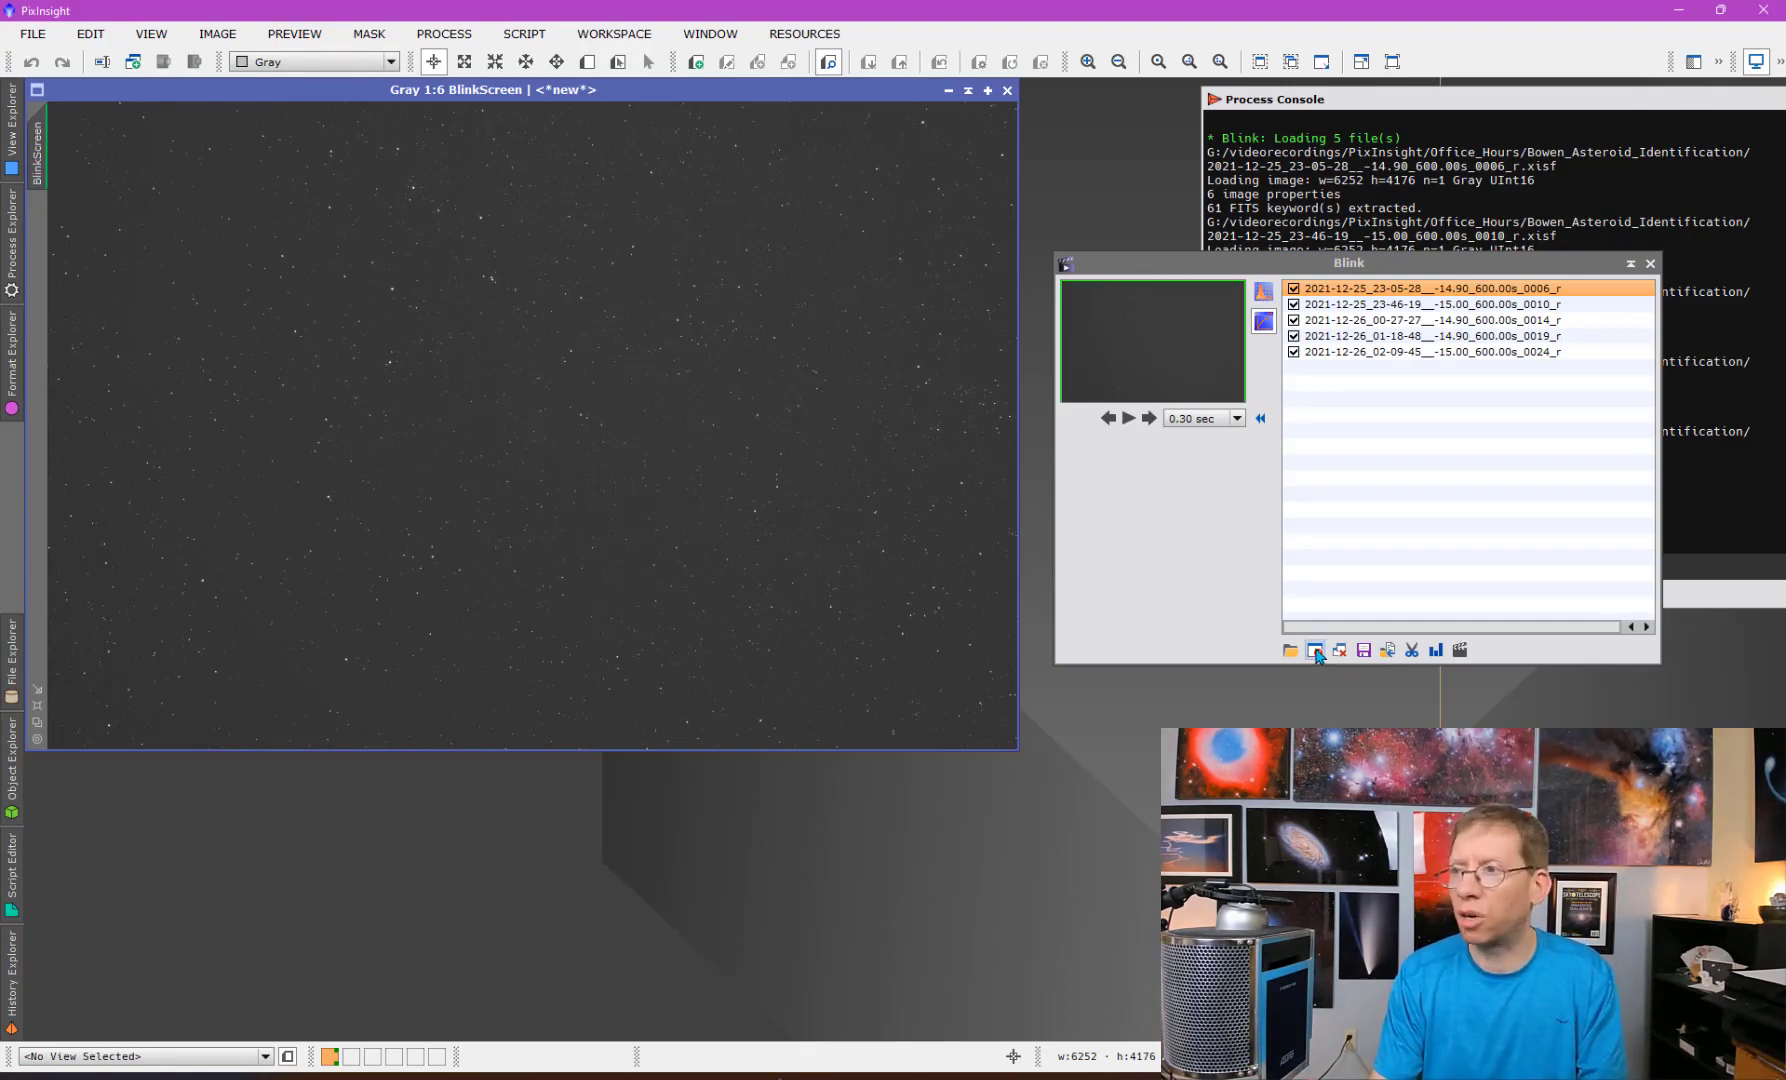
# Apply Blink's automatic histogram stretch and go through the loaded frames one by one to compare them.
pyautogui.click(1263, 291)
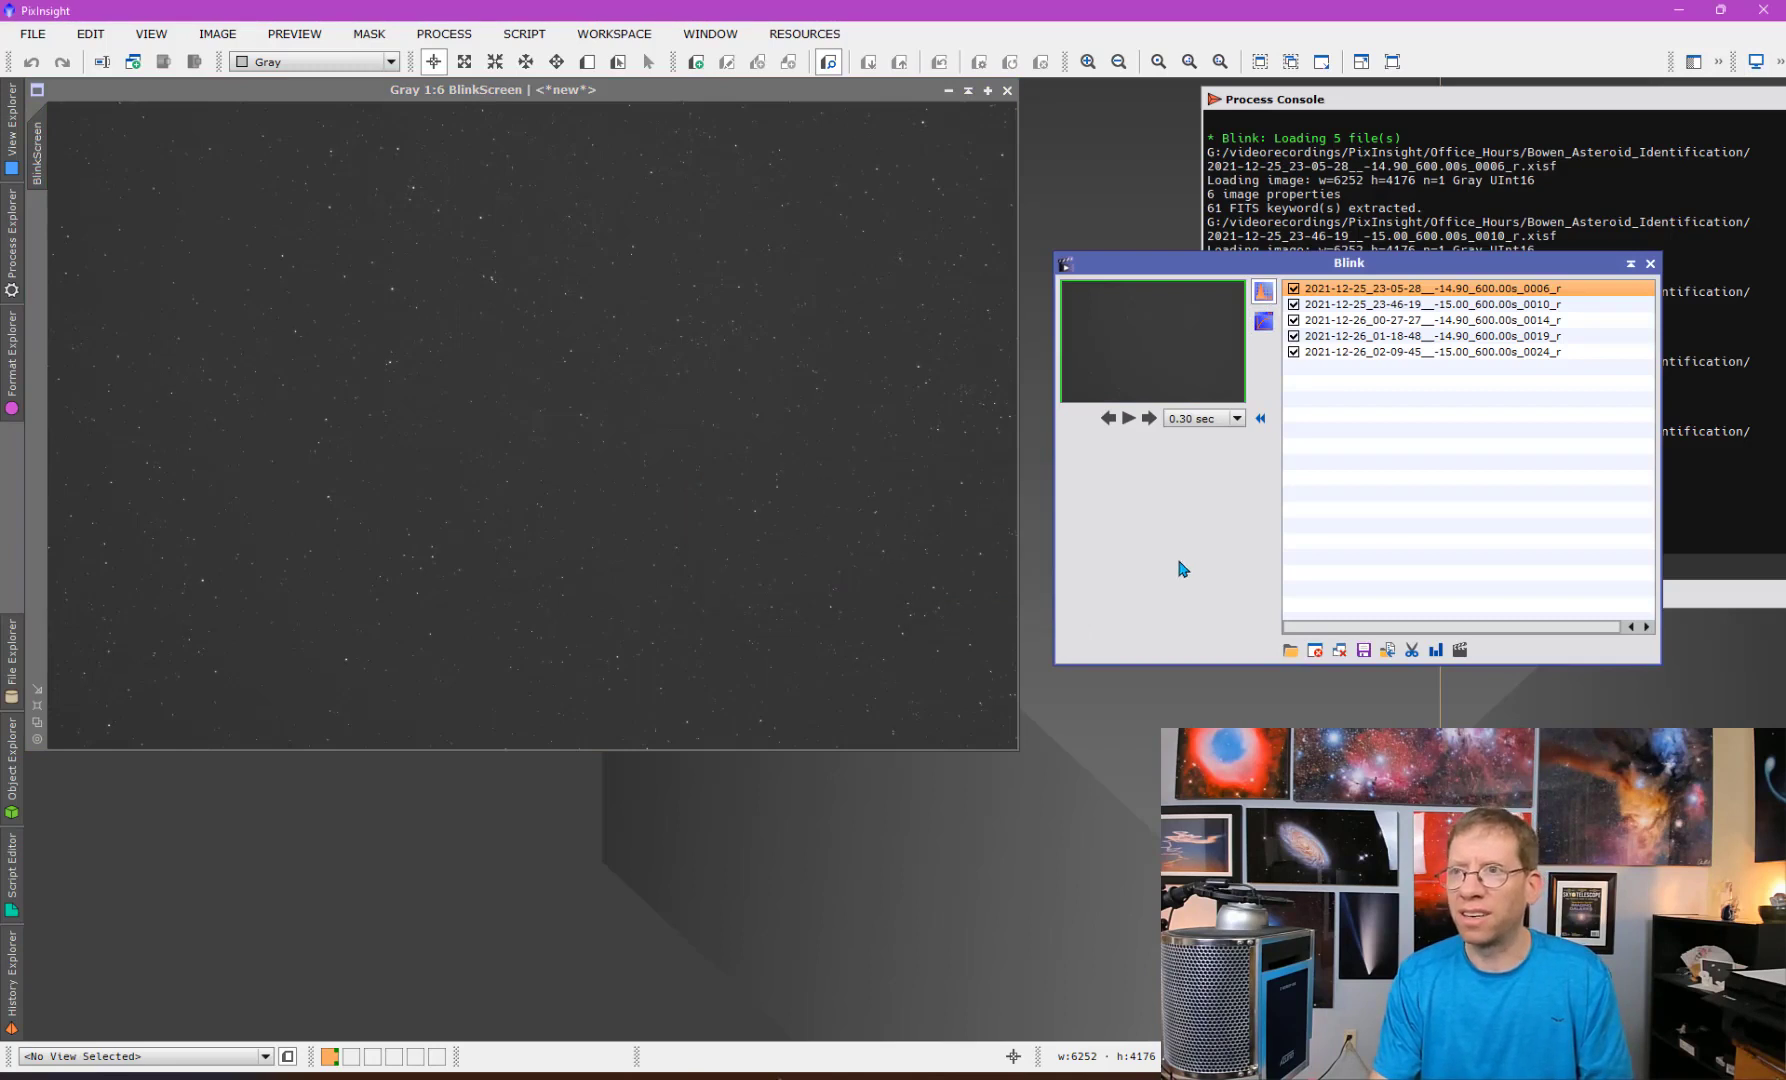
pyautogui.click(1148, 419)
pyautogui.click(1148, 419)
pyautogui.click(1148, 419)
pyautogui.click(1148, 419)
pyautogui.click(1148, 419)
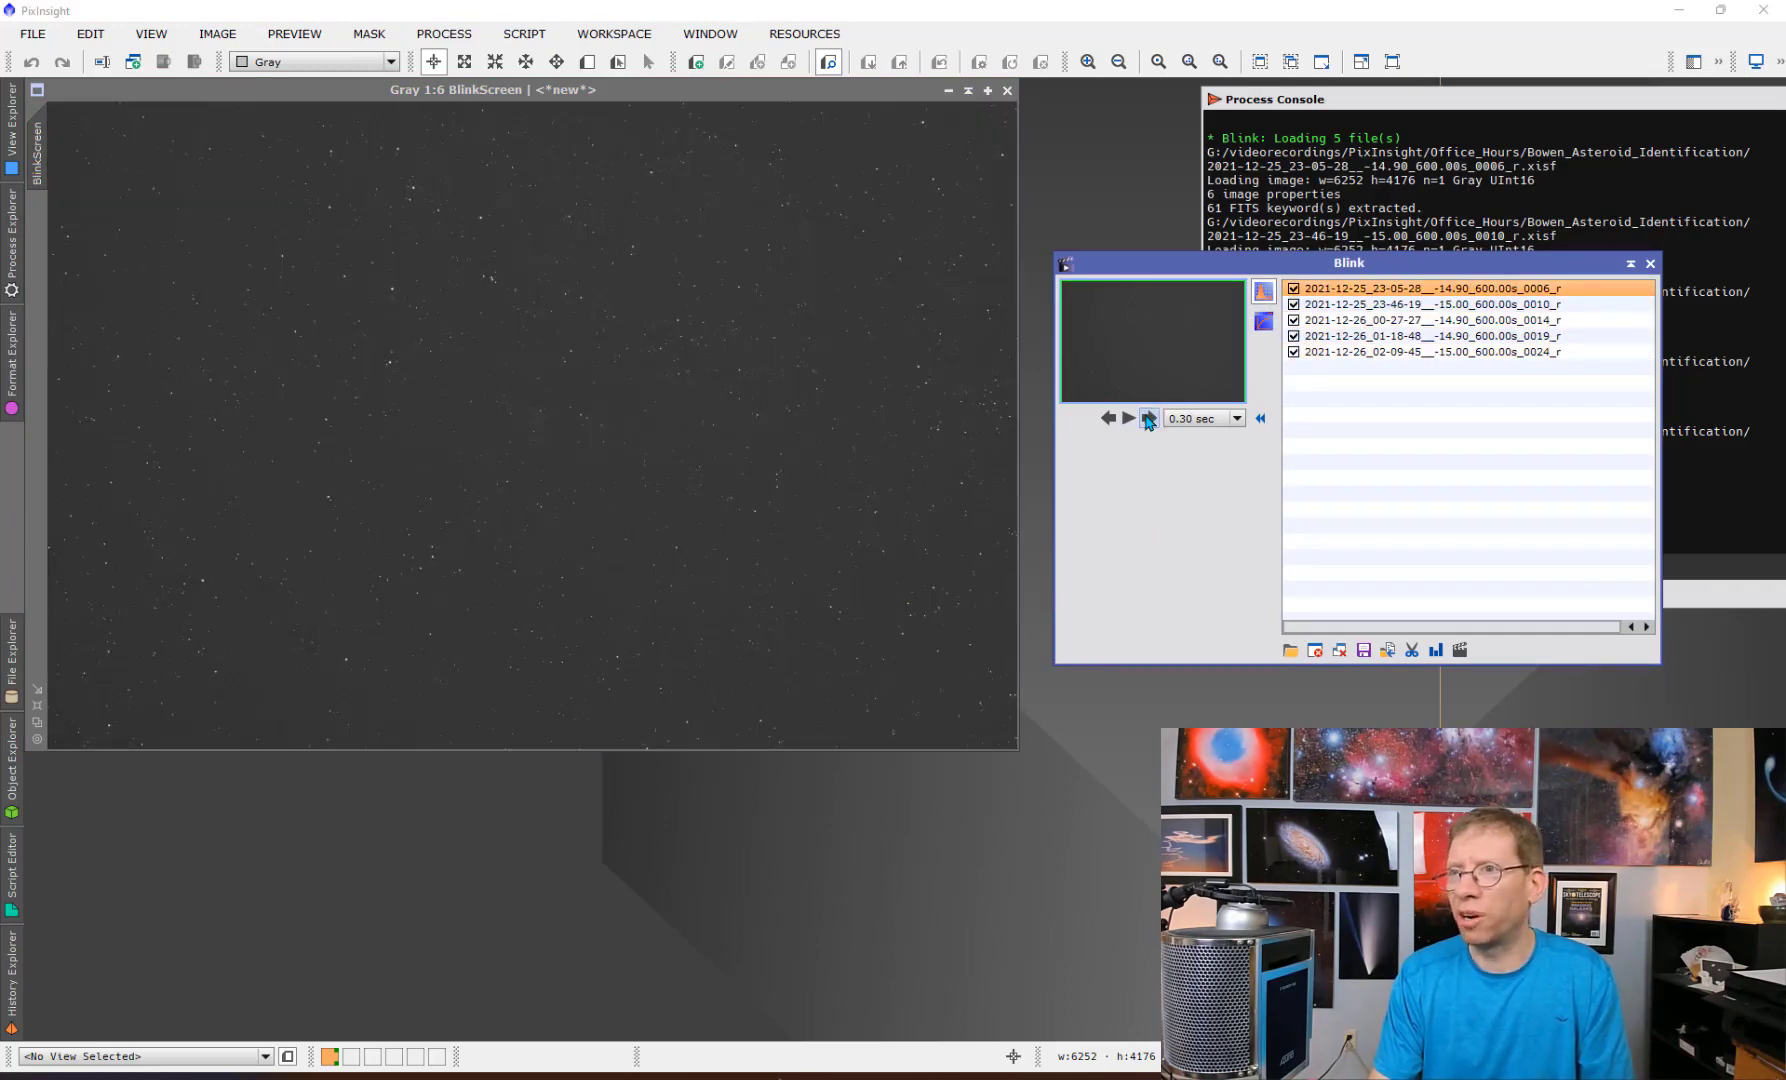
pyautogui.click(1148, 419)
pyautogui.click(1148, 419)
pyautogui.click(1148, 419)
pyautogui.click(1148, 419)
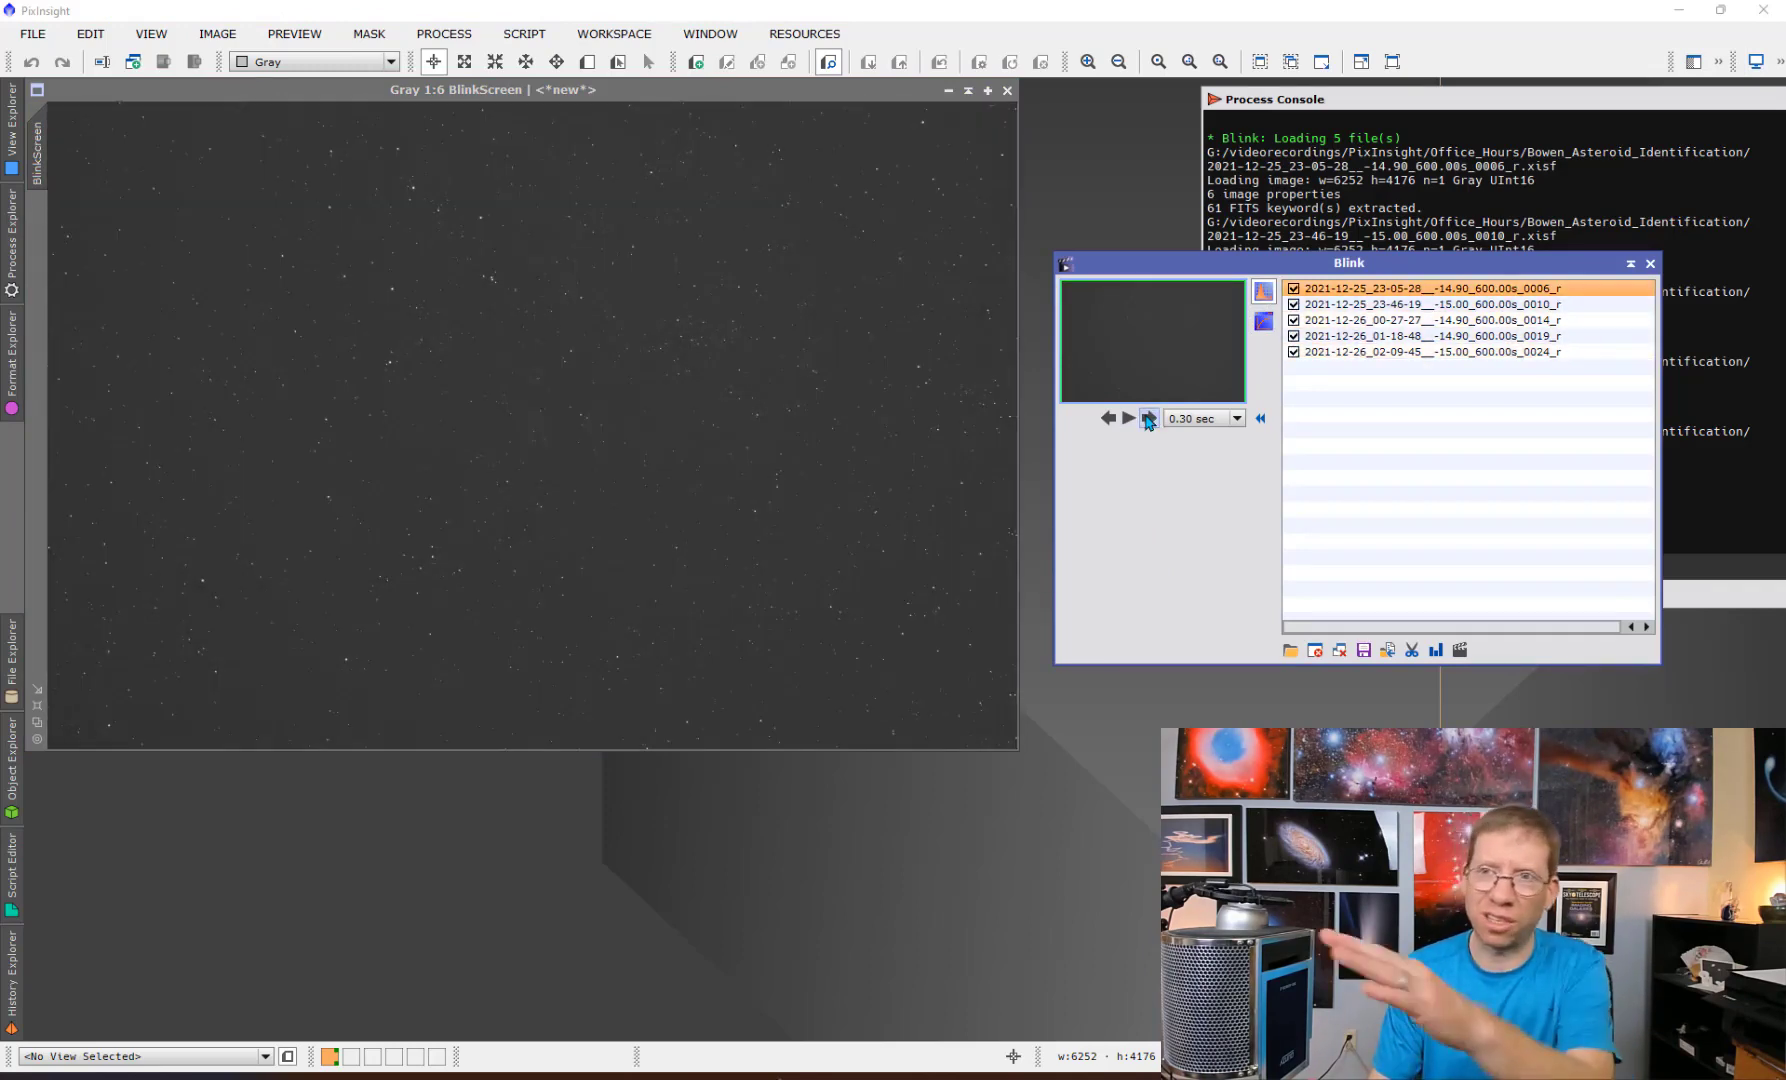
pyautogui.click(1148, 419)
pyautogui.click(1148, 419)
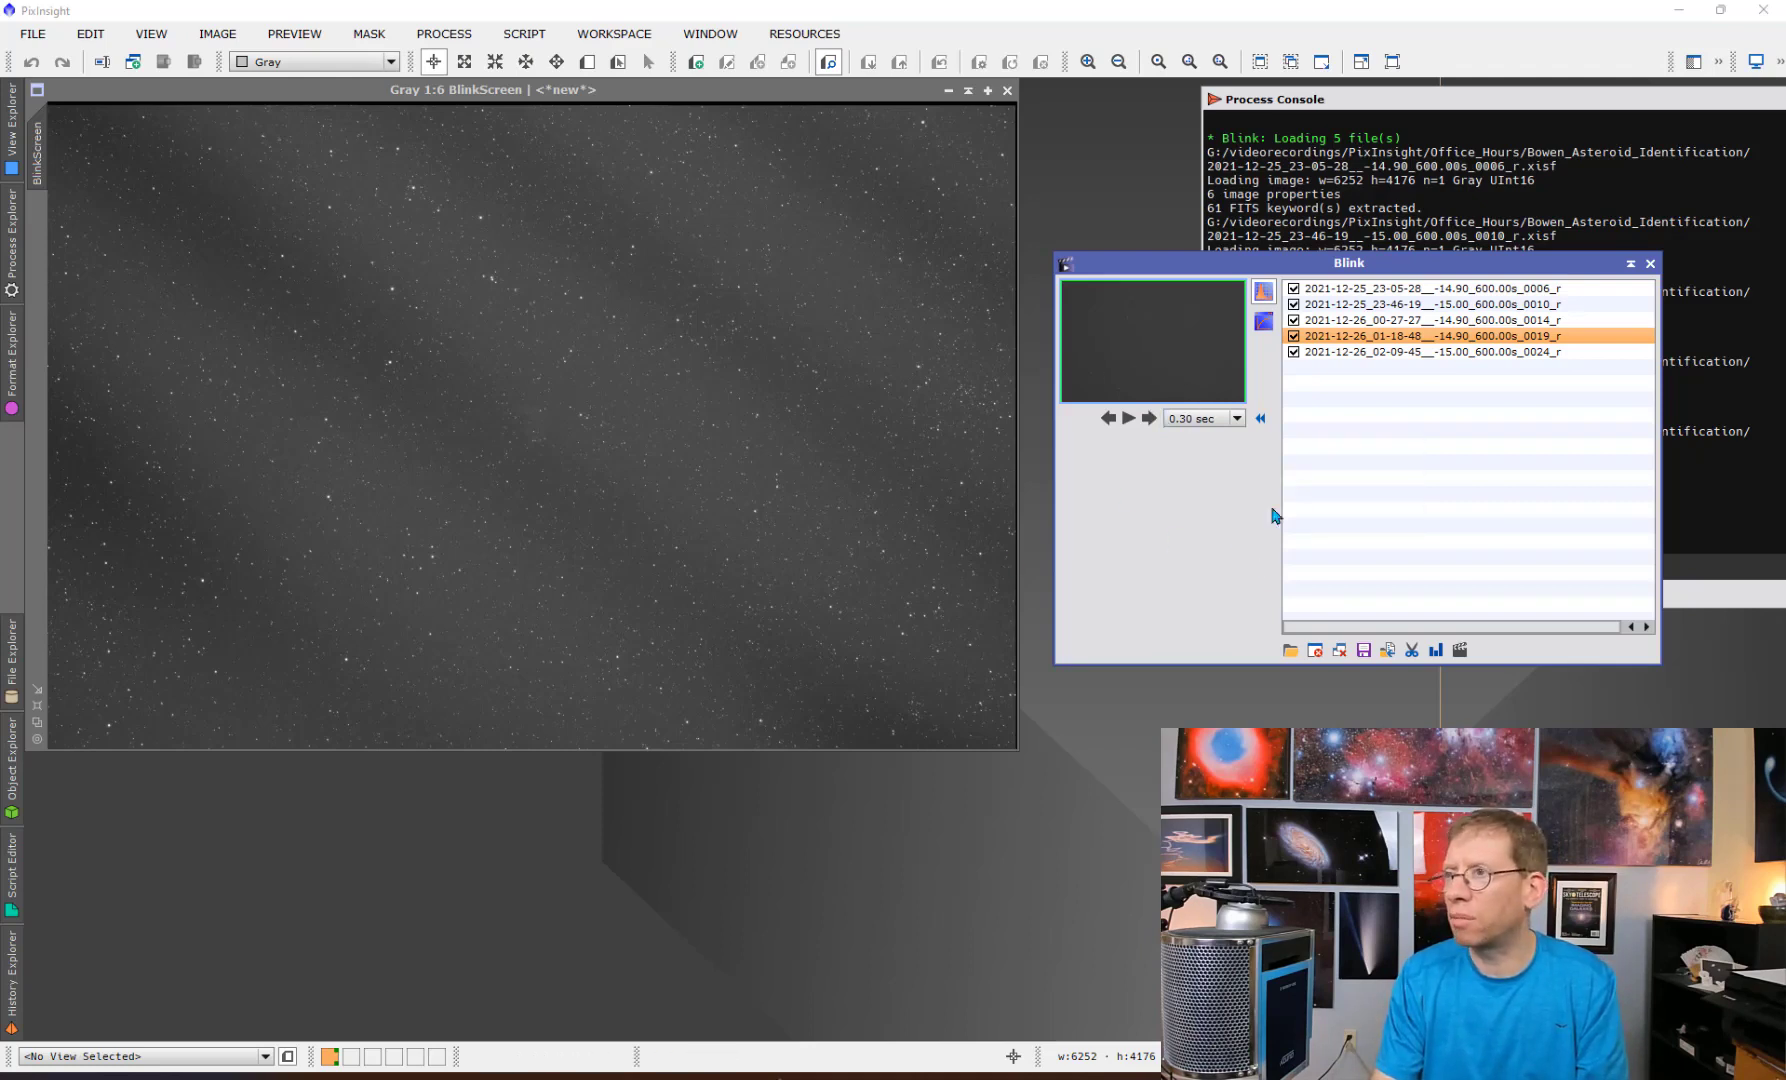
# Play the Blink animation and inspect the lower-left region of the star field at 1:2 magnification for moving objects.
pyautogui.click(742, 528)
pyautogui.scroll(4, 700, 525)
pyautogui.moveTo(1010, 420); pyautogui.dragTo(1010, 623)
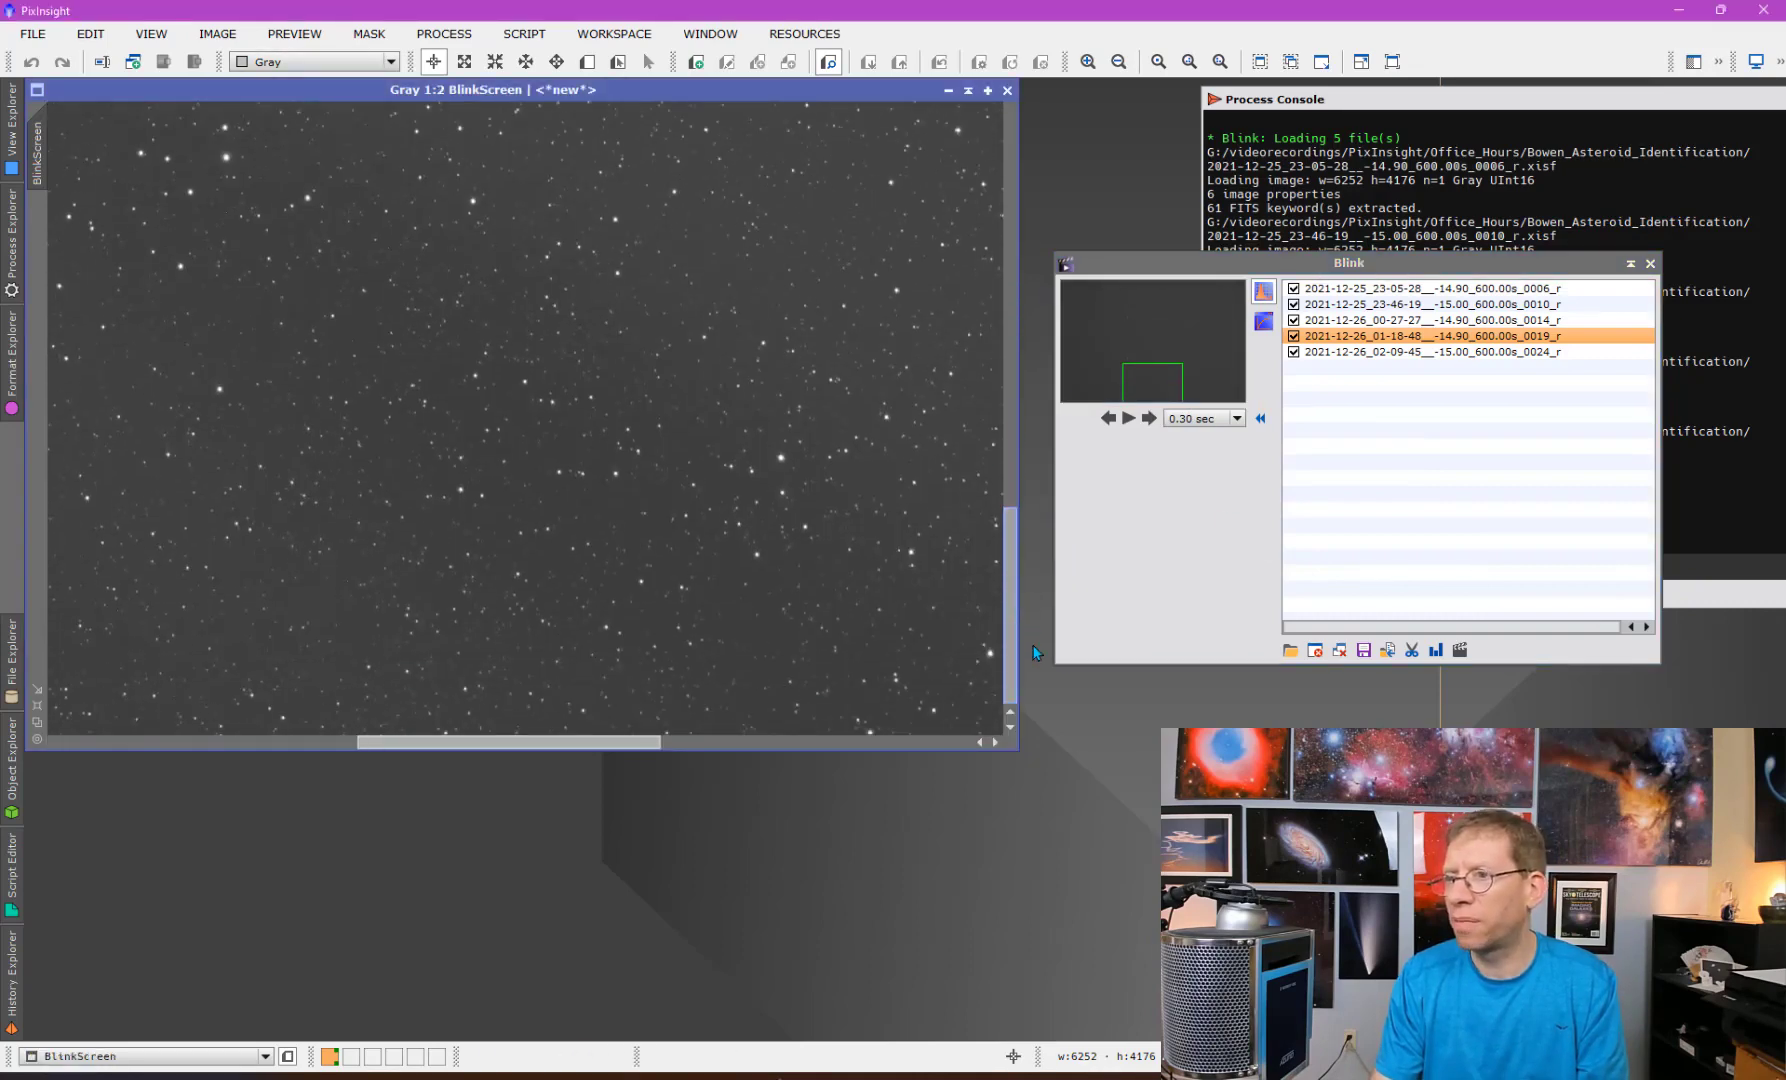
pyautogui.moveTo(650, 745); pyautogui.dragTo(313, 762)
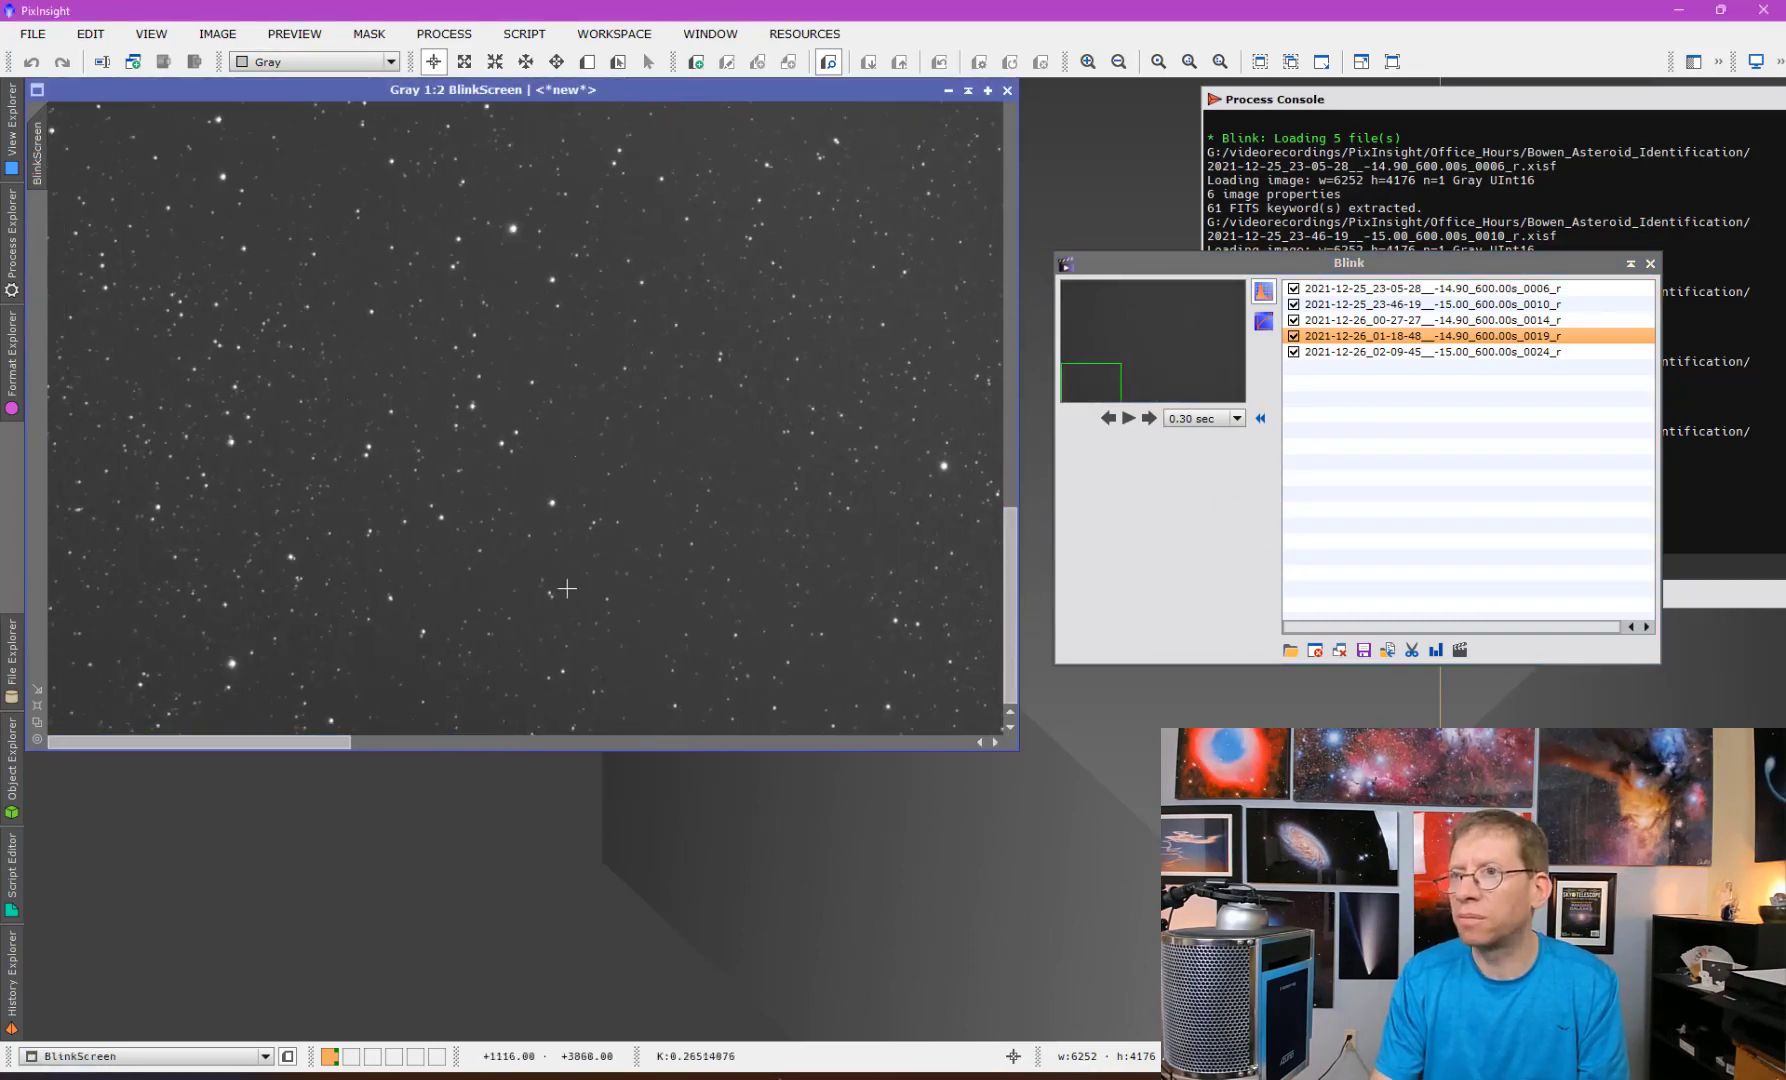
pyautogui.moveTo(1012, 530); pyautogui.dragTo(1018, 425)
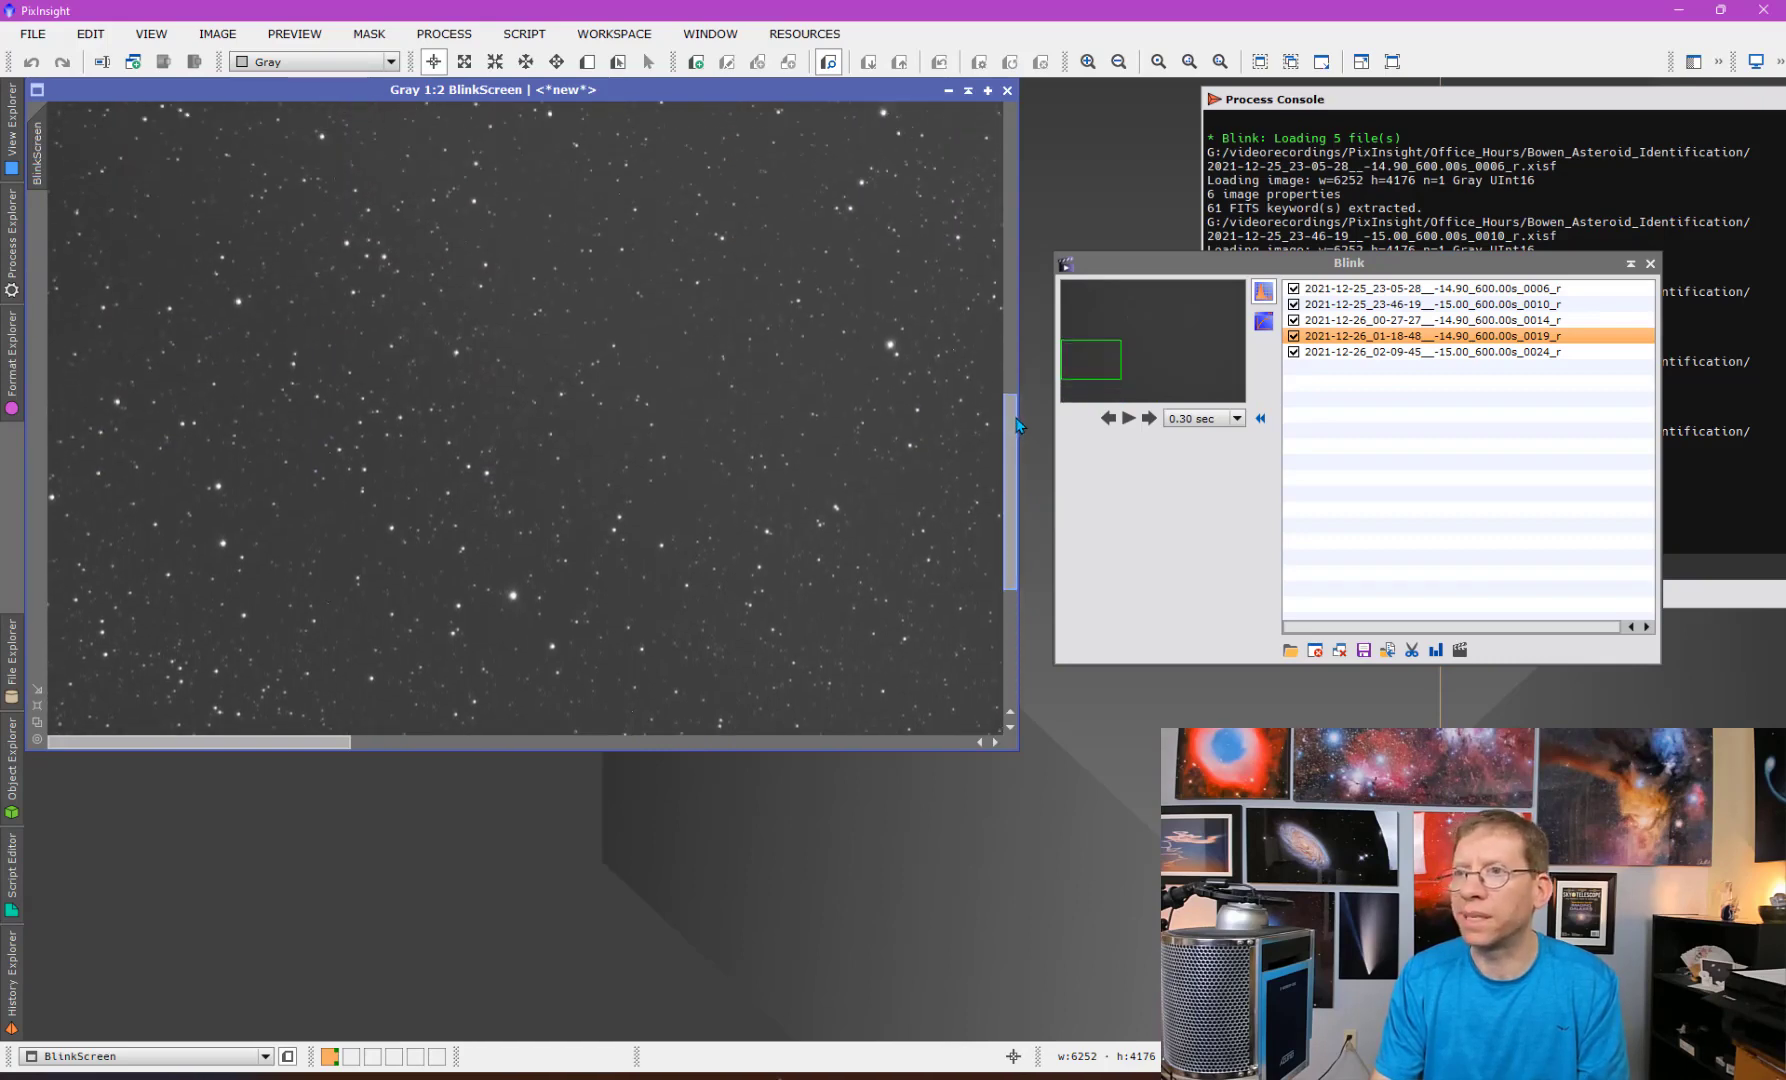
pyautogui.click(1128, 418)
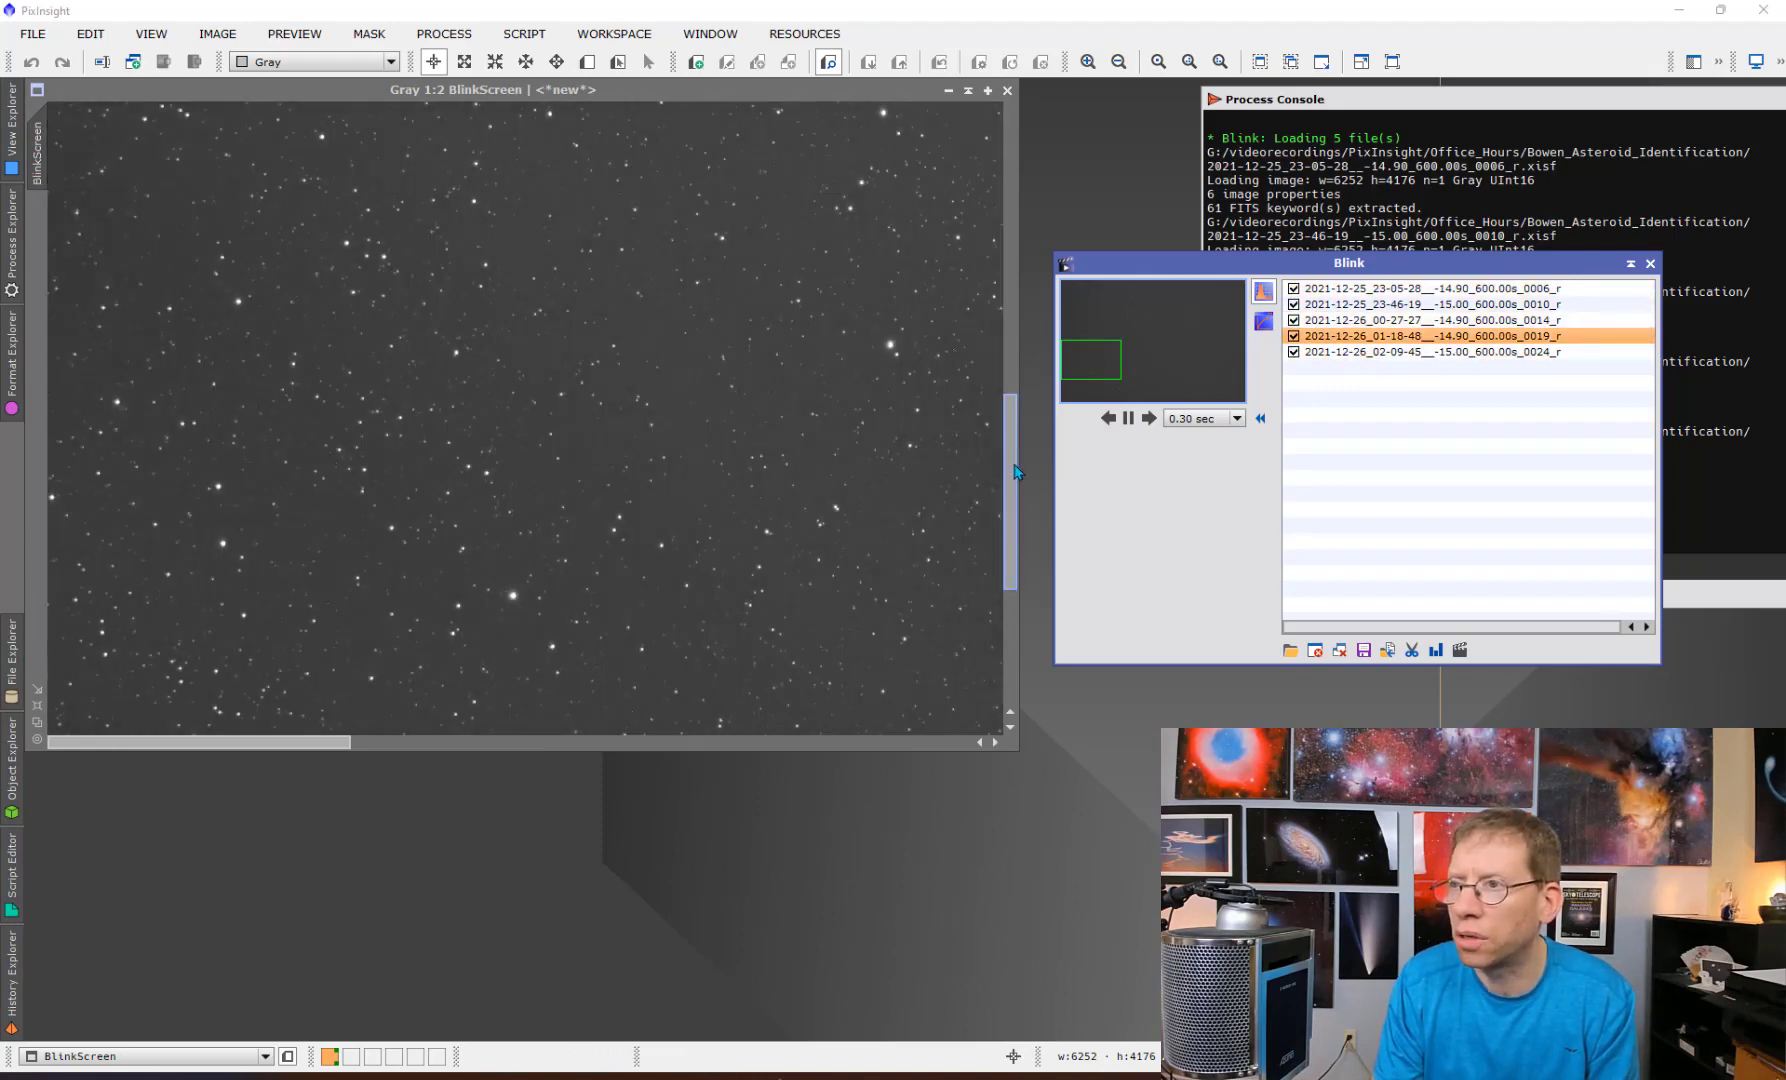
pyautogui.moveTo(1081, 369); pyautogui.dragTo(1081, 392)
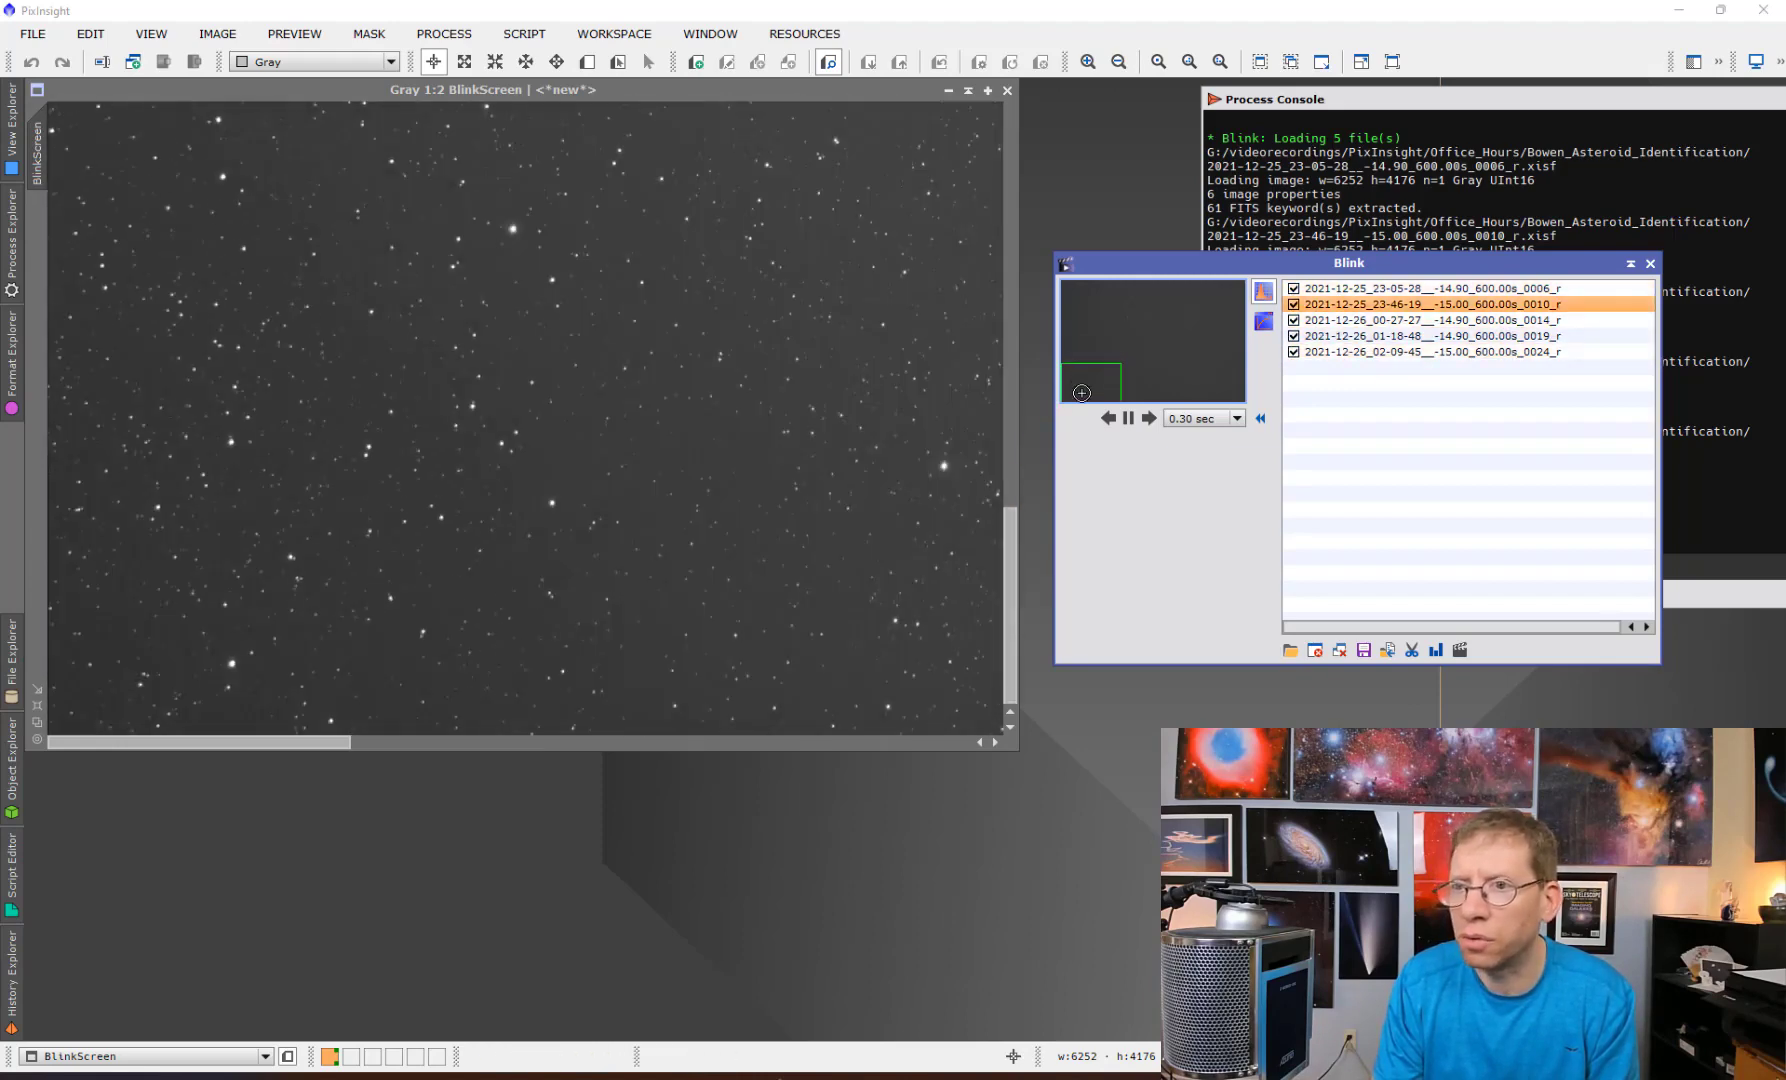
# Examine the lower-left star field at 2:1 magnification for a moving object while the frames blink.
pyautogui.click(352, 635)
pyautogui.scroll(2, 352, 635)
pyautogui.moveTo(215, 742); pyautogui.dragTo(87, 749)
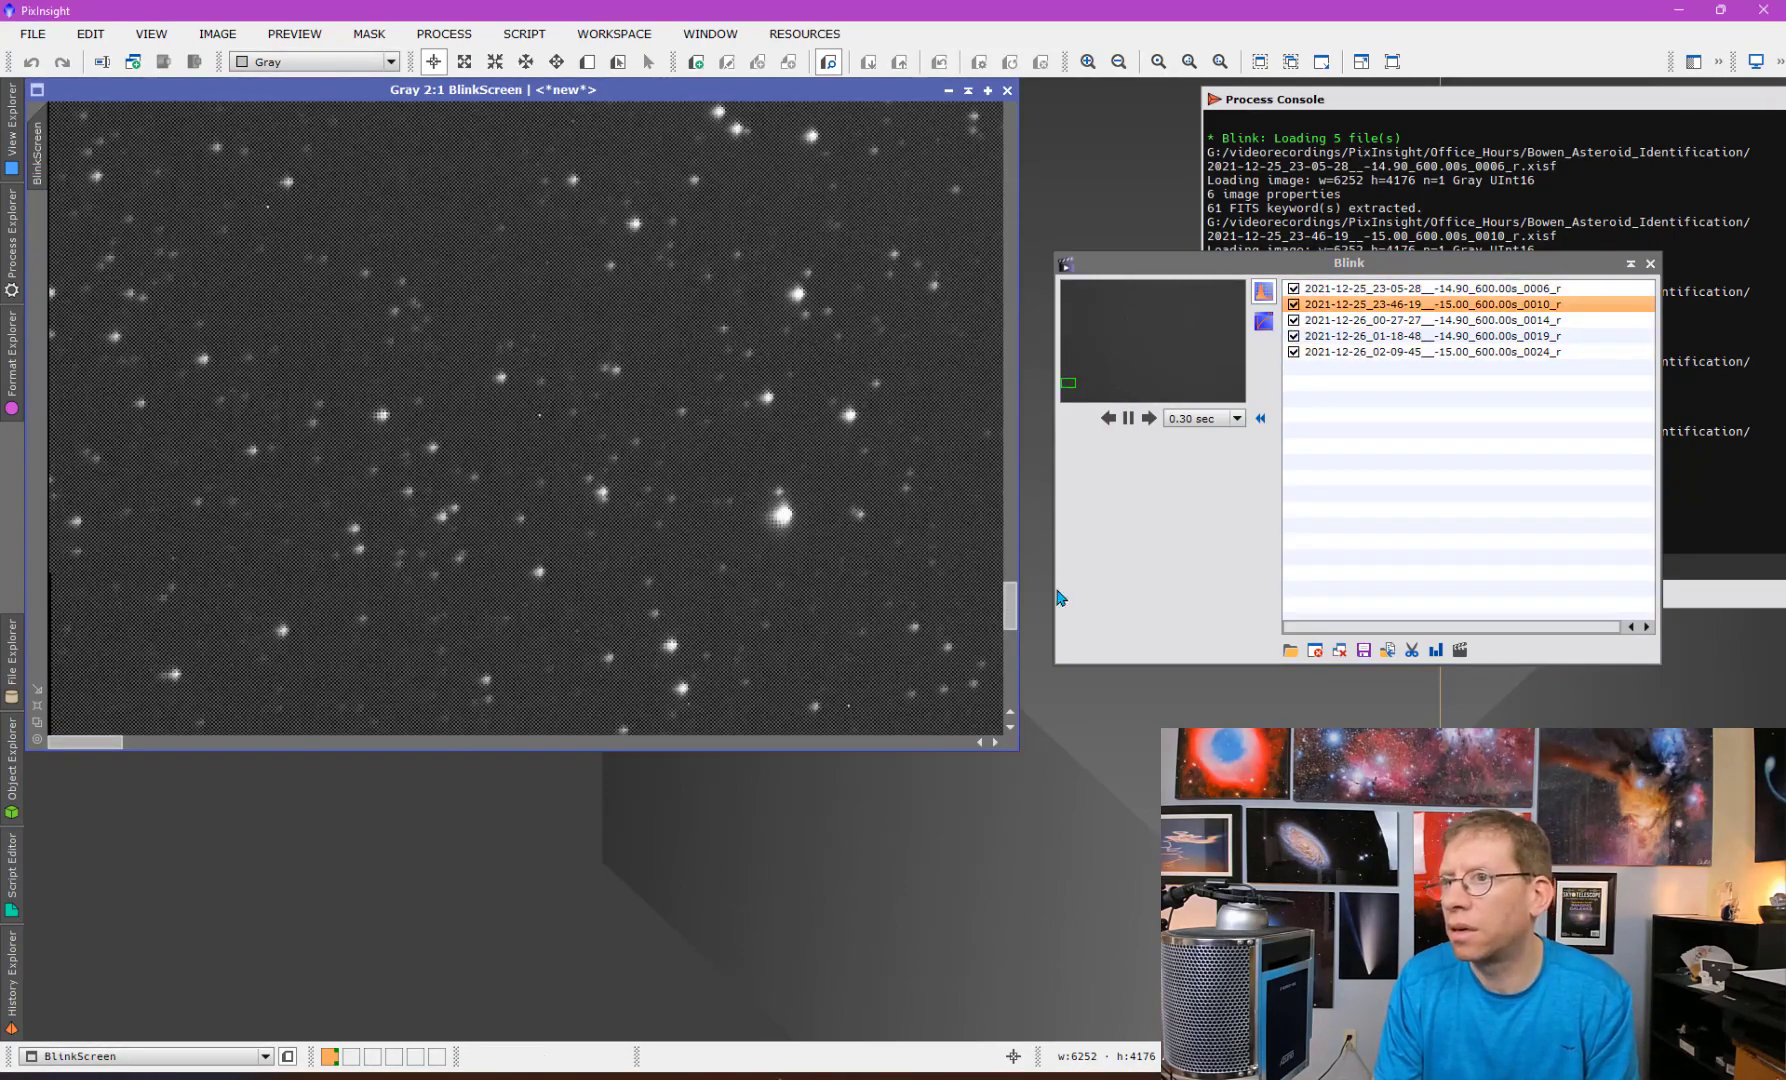
pyautogui.moveTo(1012, 600); pyautogui.dragTo(1019, 566)
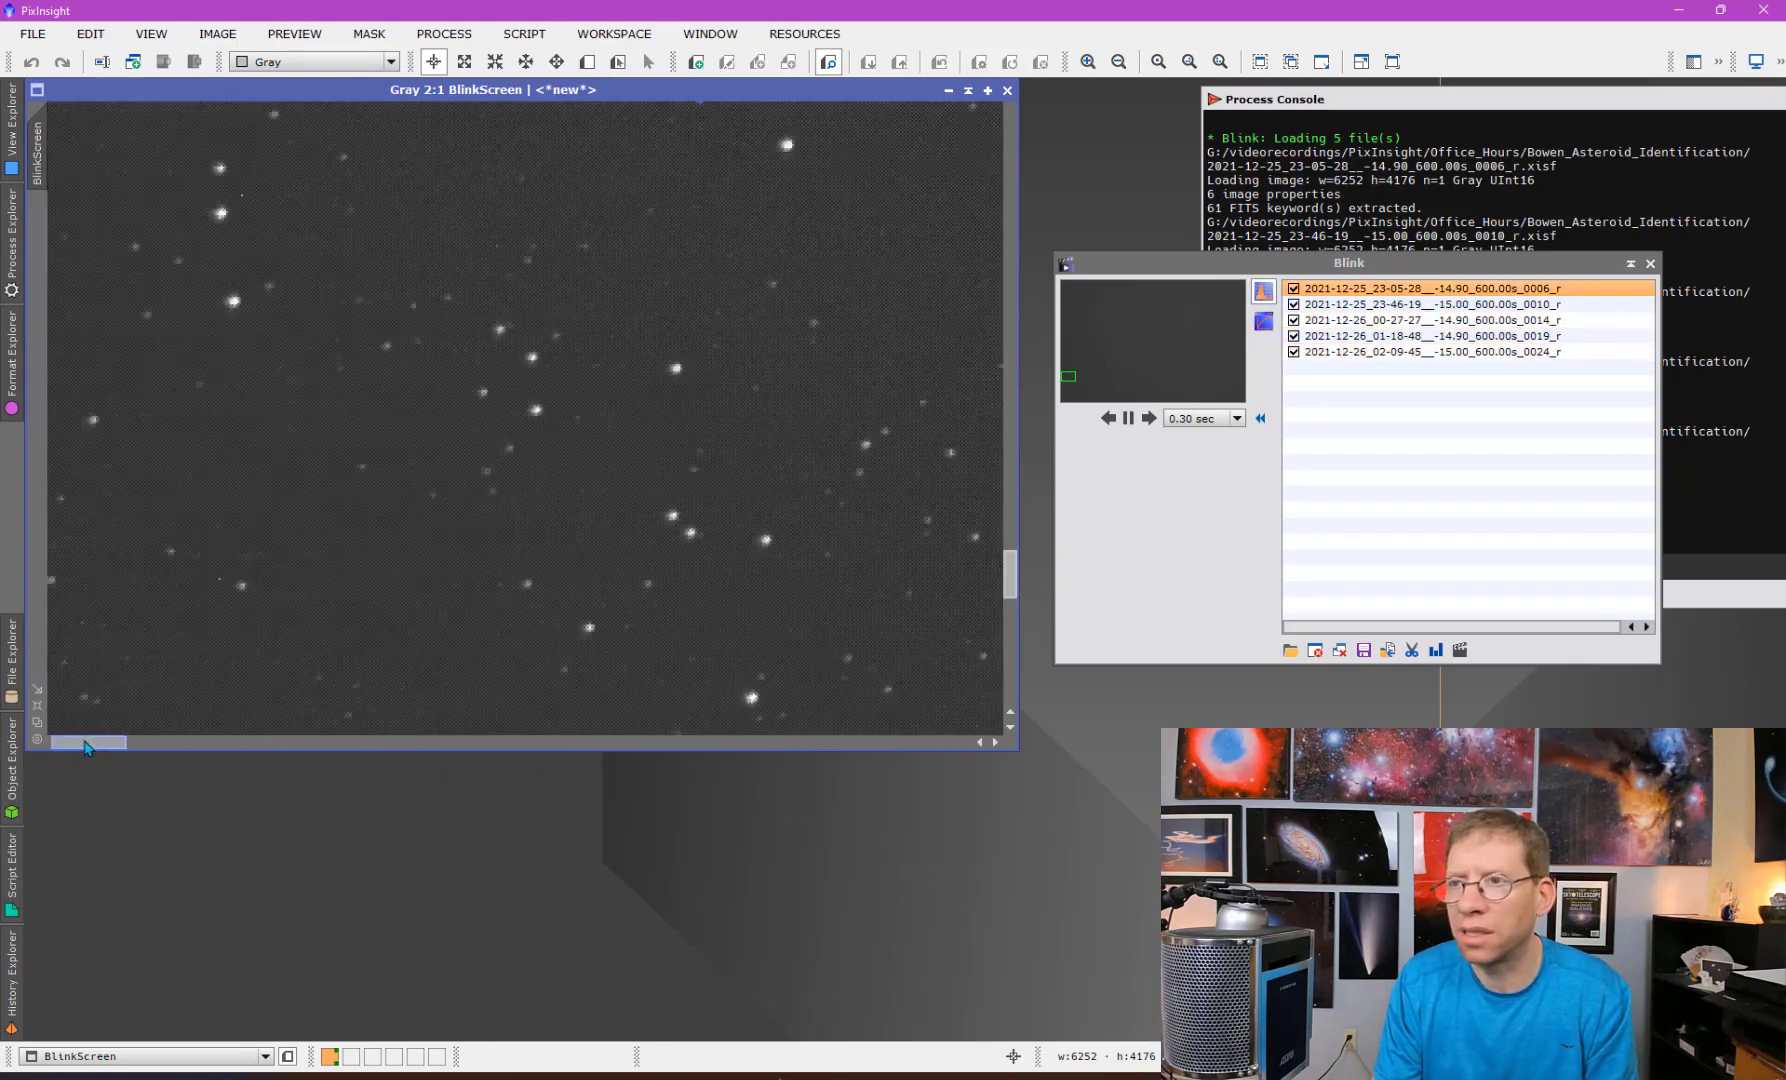
pyautogui.moveTo(79, 744); pyautogui.dragTo(106, 757)
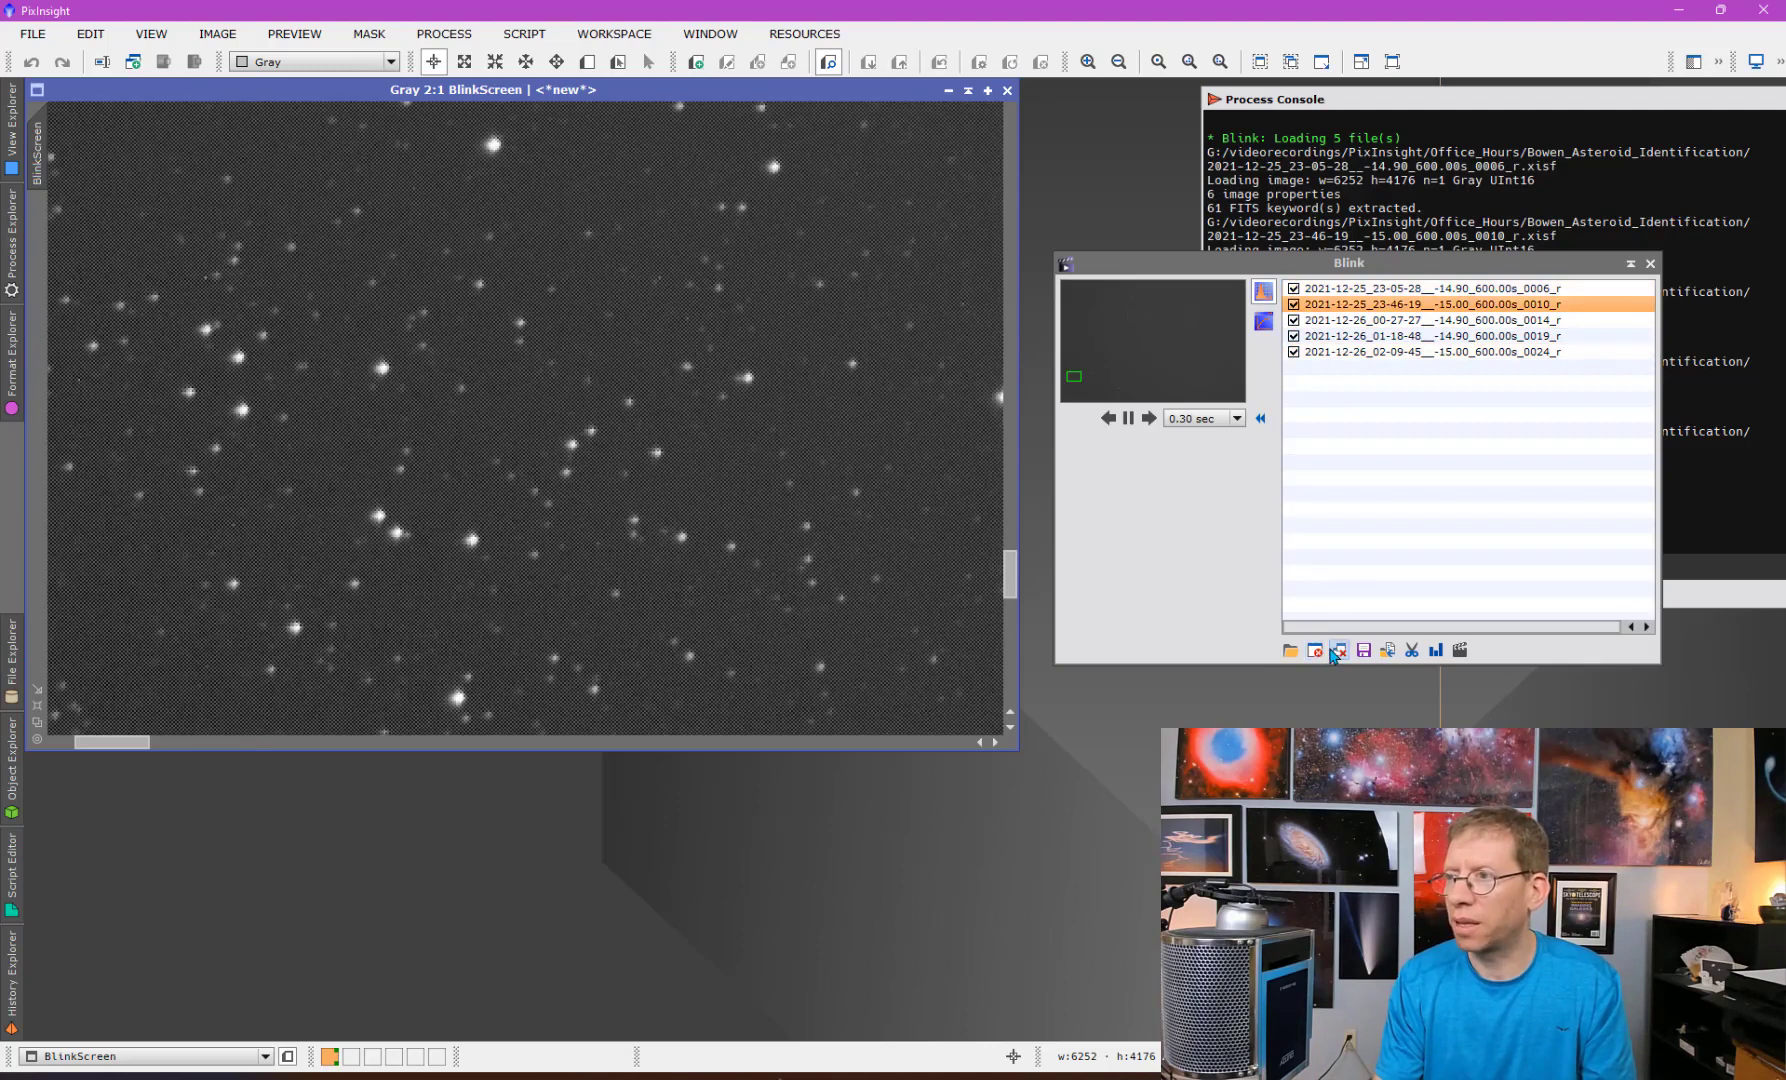
# Stop the Blink animation and close all frames loaded in Blink.
pyautogui.click(1128, 418)
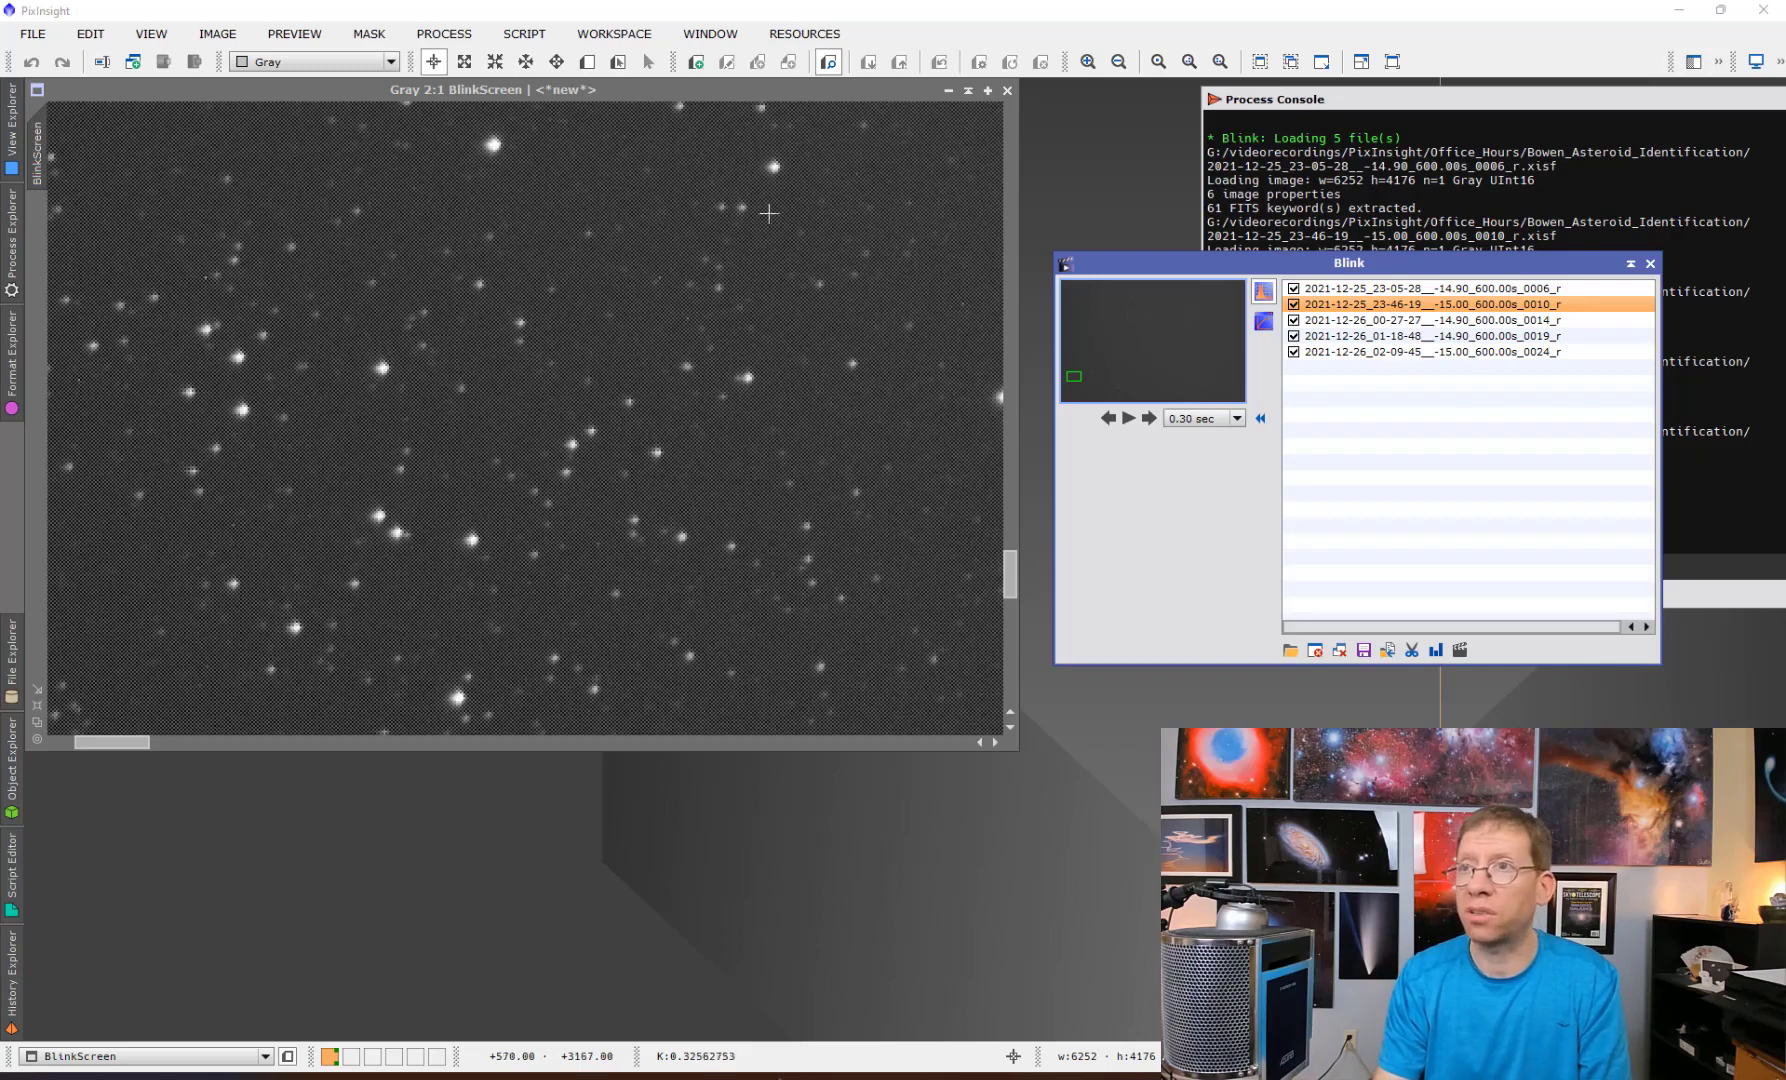
pyautogui.click(1339, 650)
pyautogui.click(1339, 650)
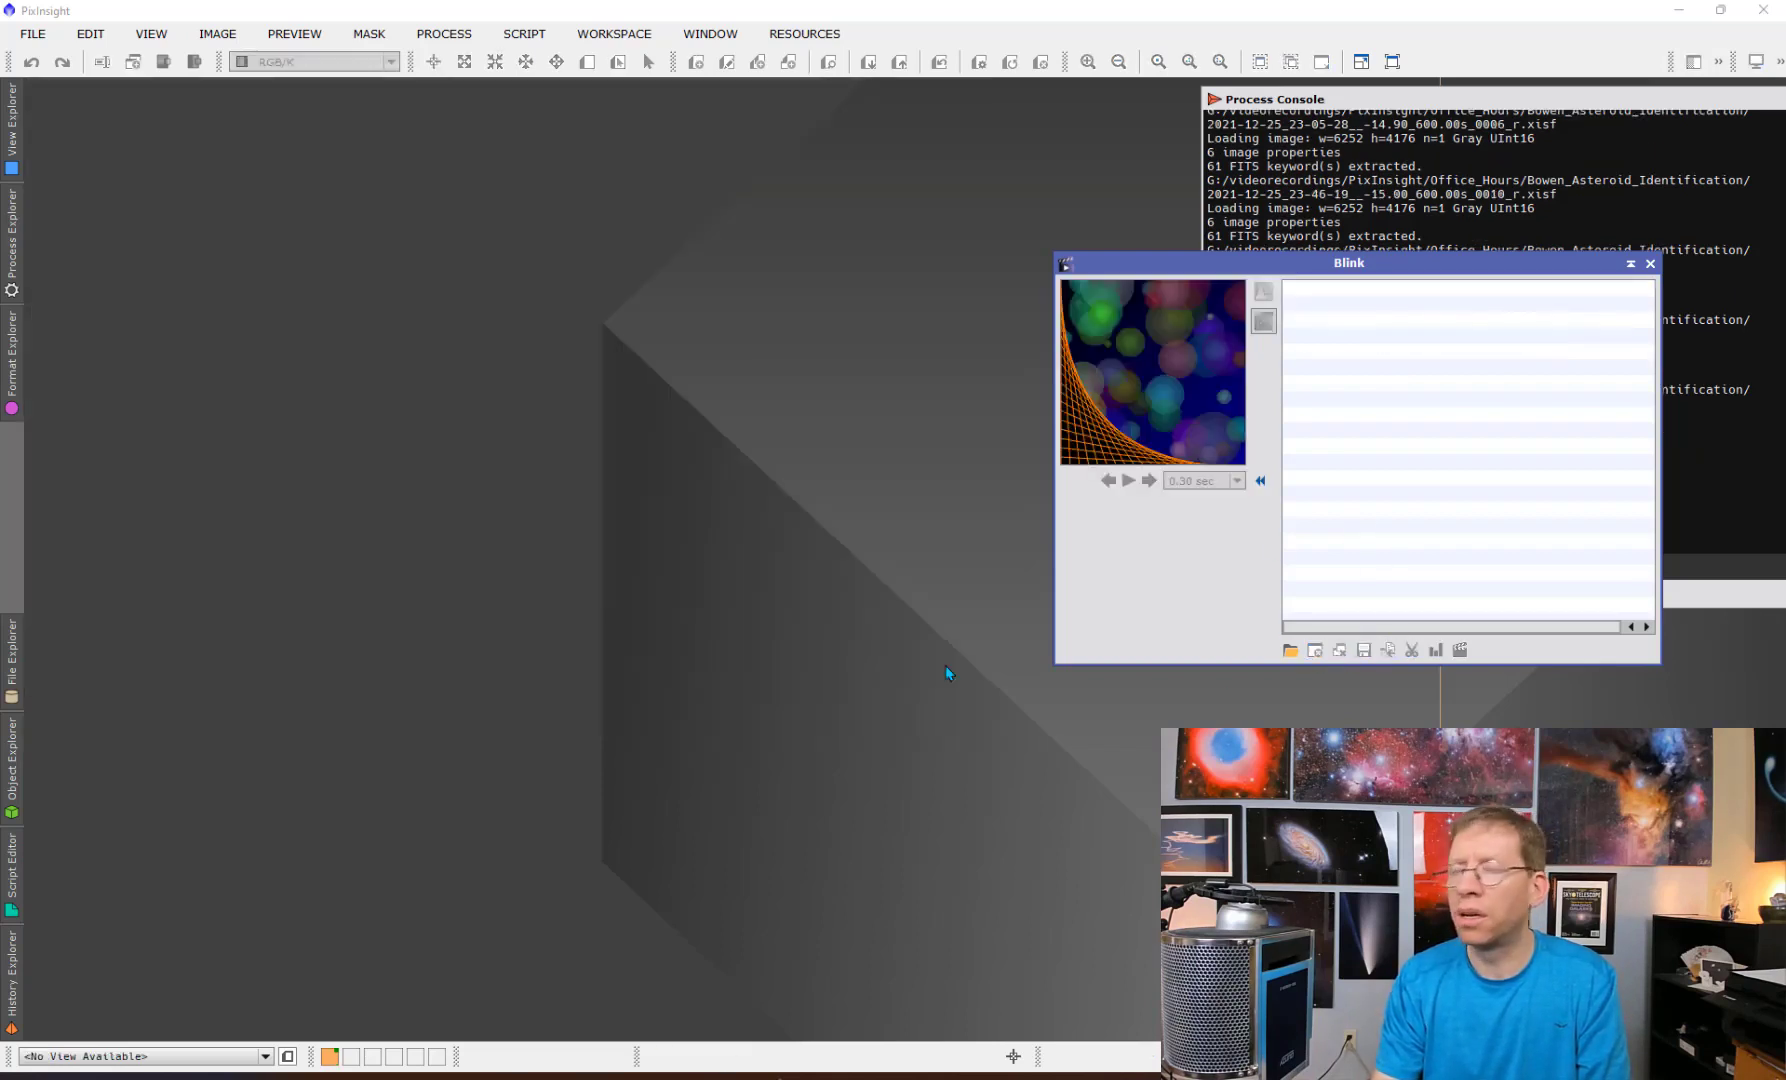
# Open the registered frame 2021-12-25_23-05-28__-14.90_600.00s_0006_r.xisf and reposition its window in the workspace.
pyautogui.doubleClick(505, 451)
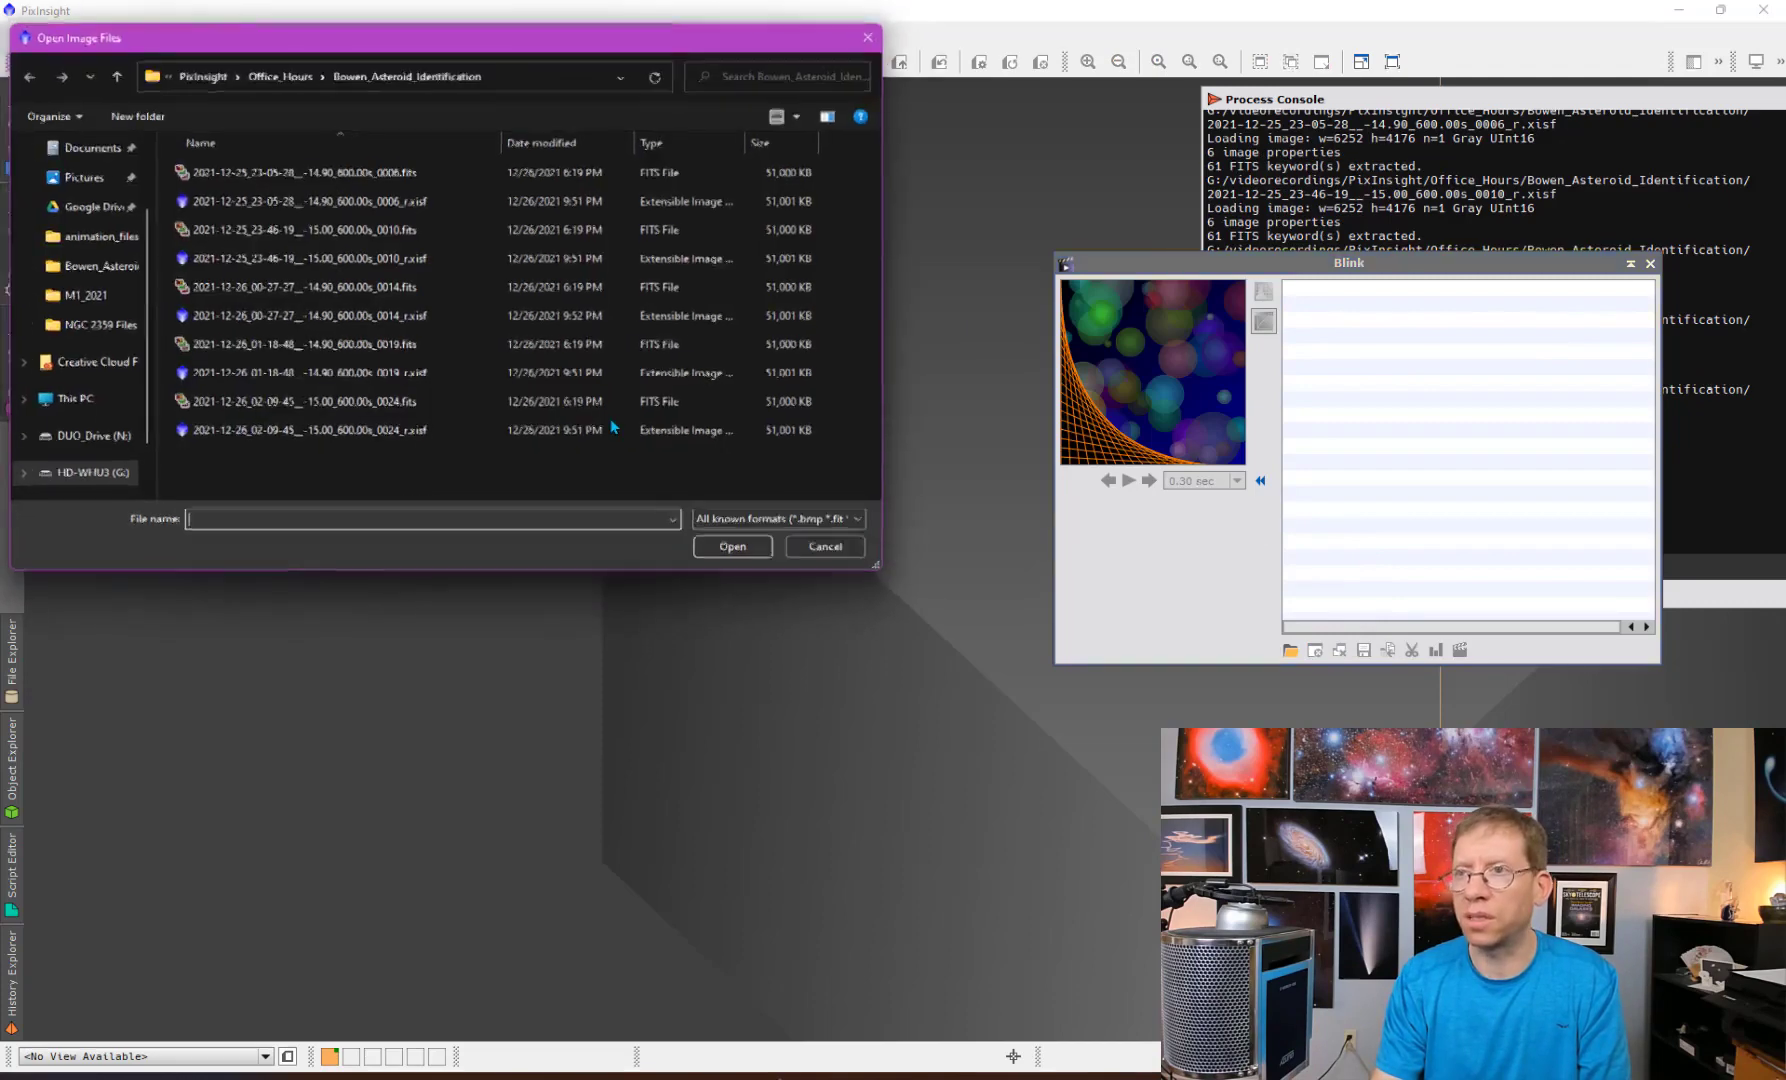
pyautogui.doubleClick(379, 205)
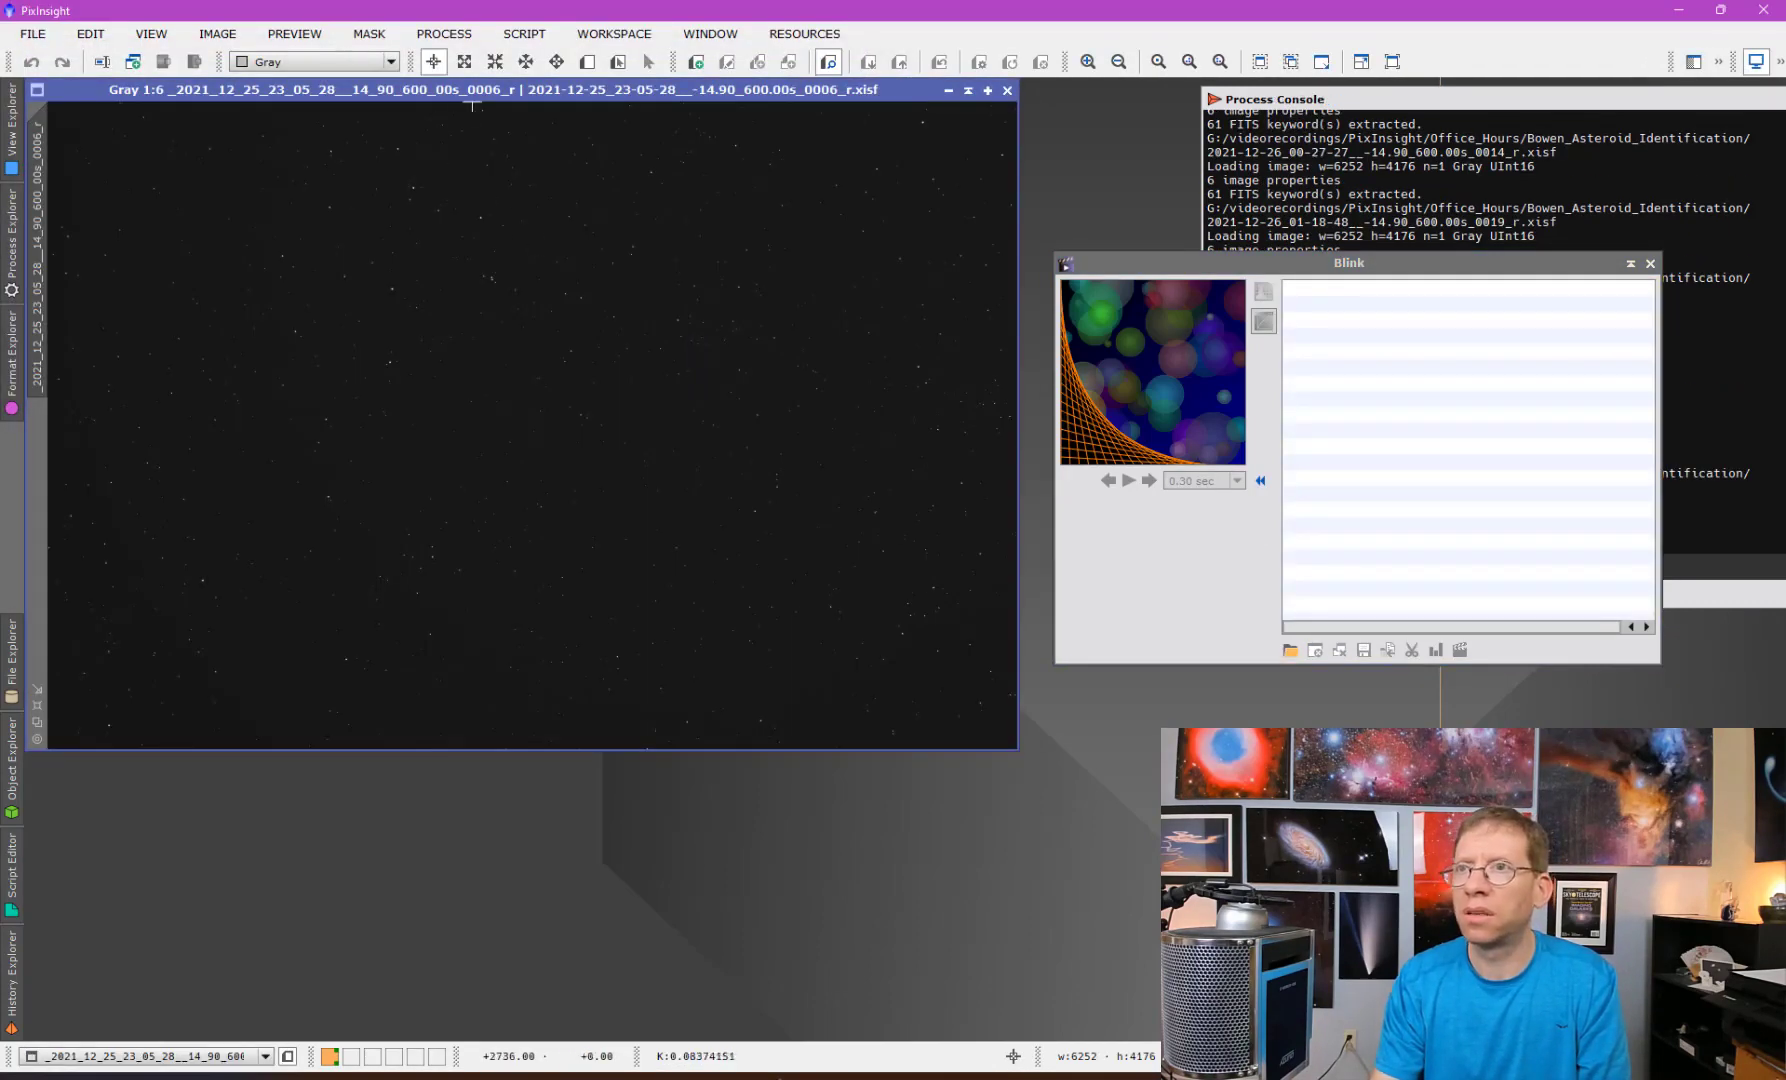
pyautogui.moveTo(468, 91); pyautogui.dragTo(547, 206)
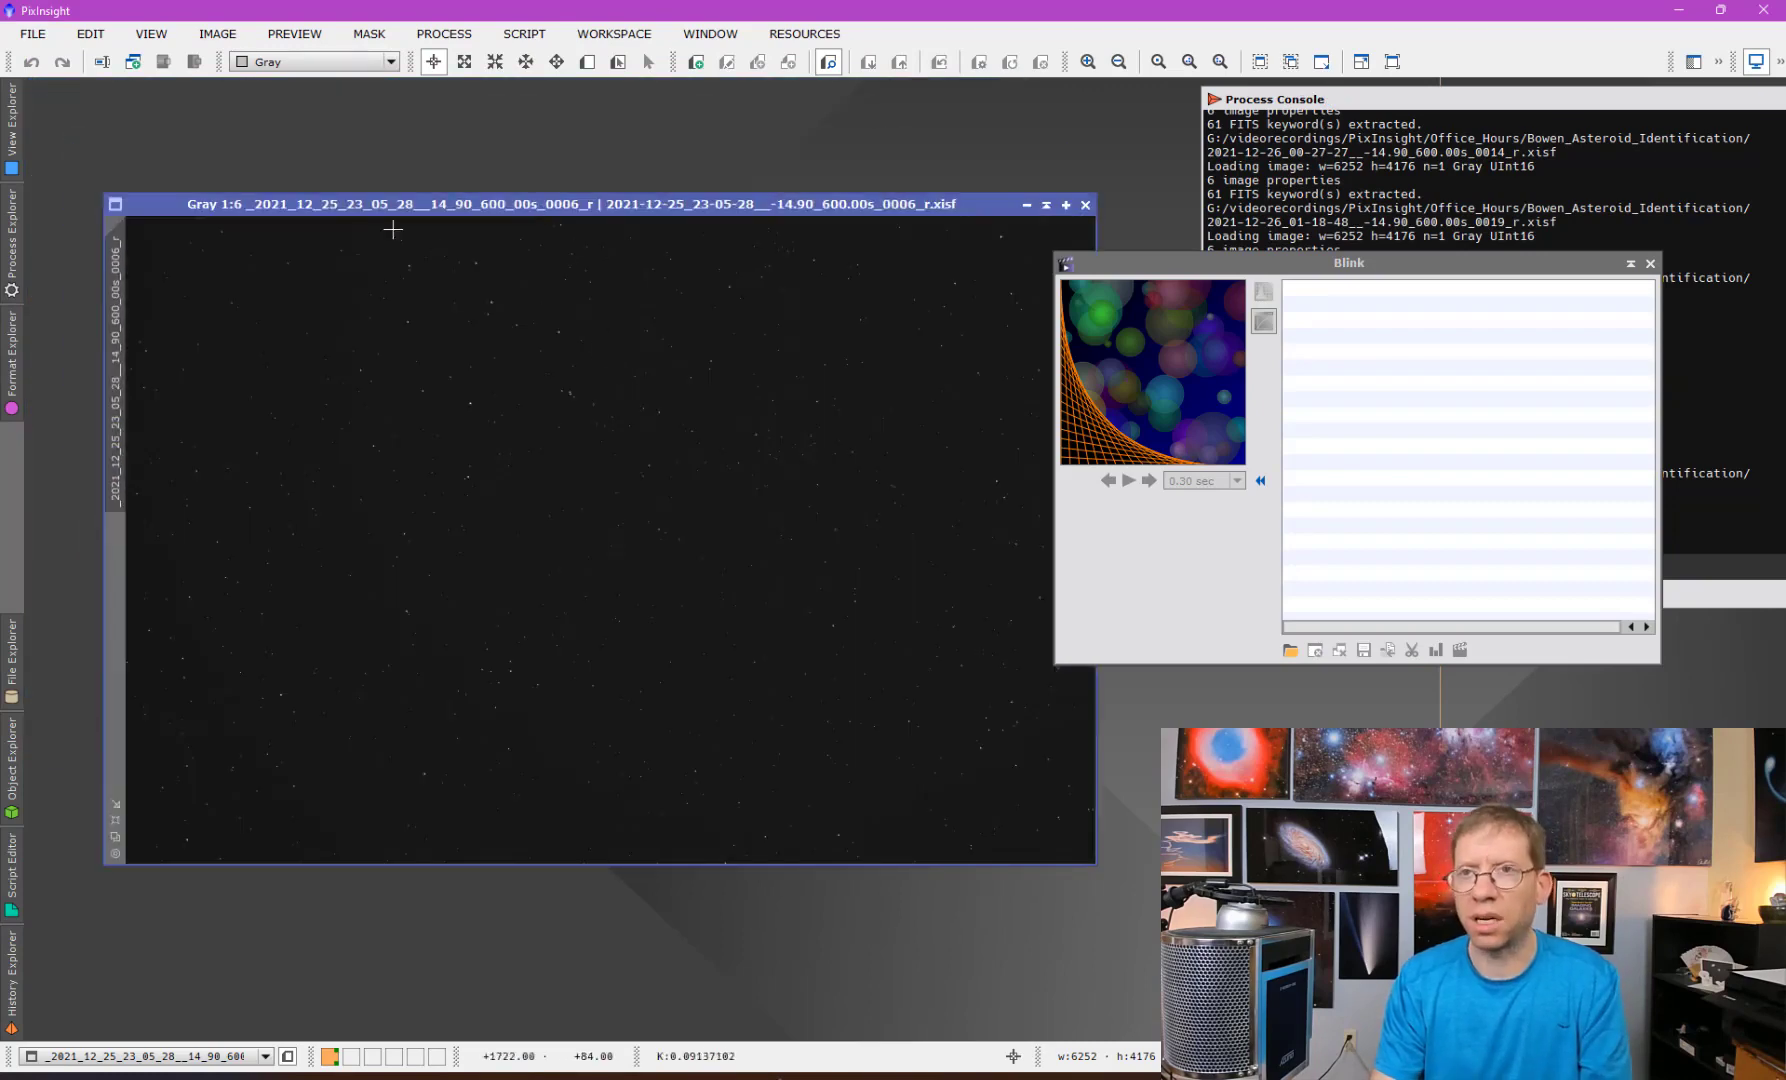
# Review the frame's FITS header for observation time, coordinates, focal length and pixel size, and close it.
pyautogui.click(36, 36)
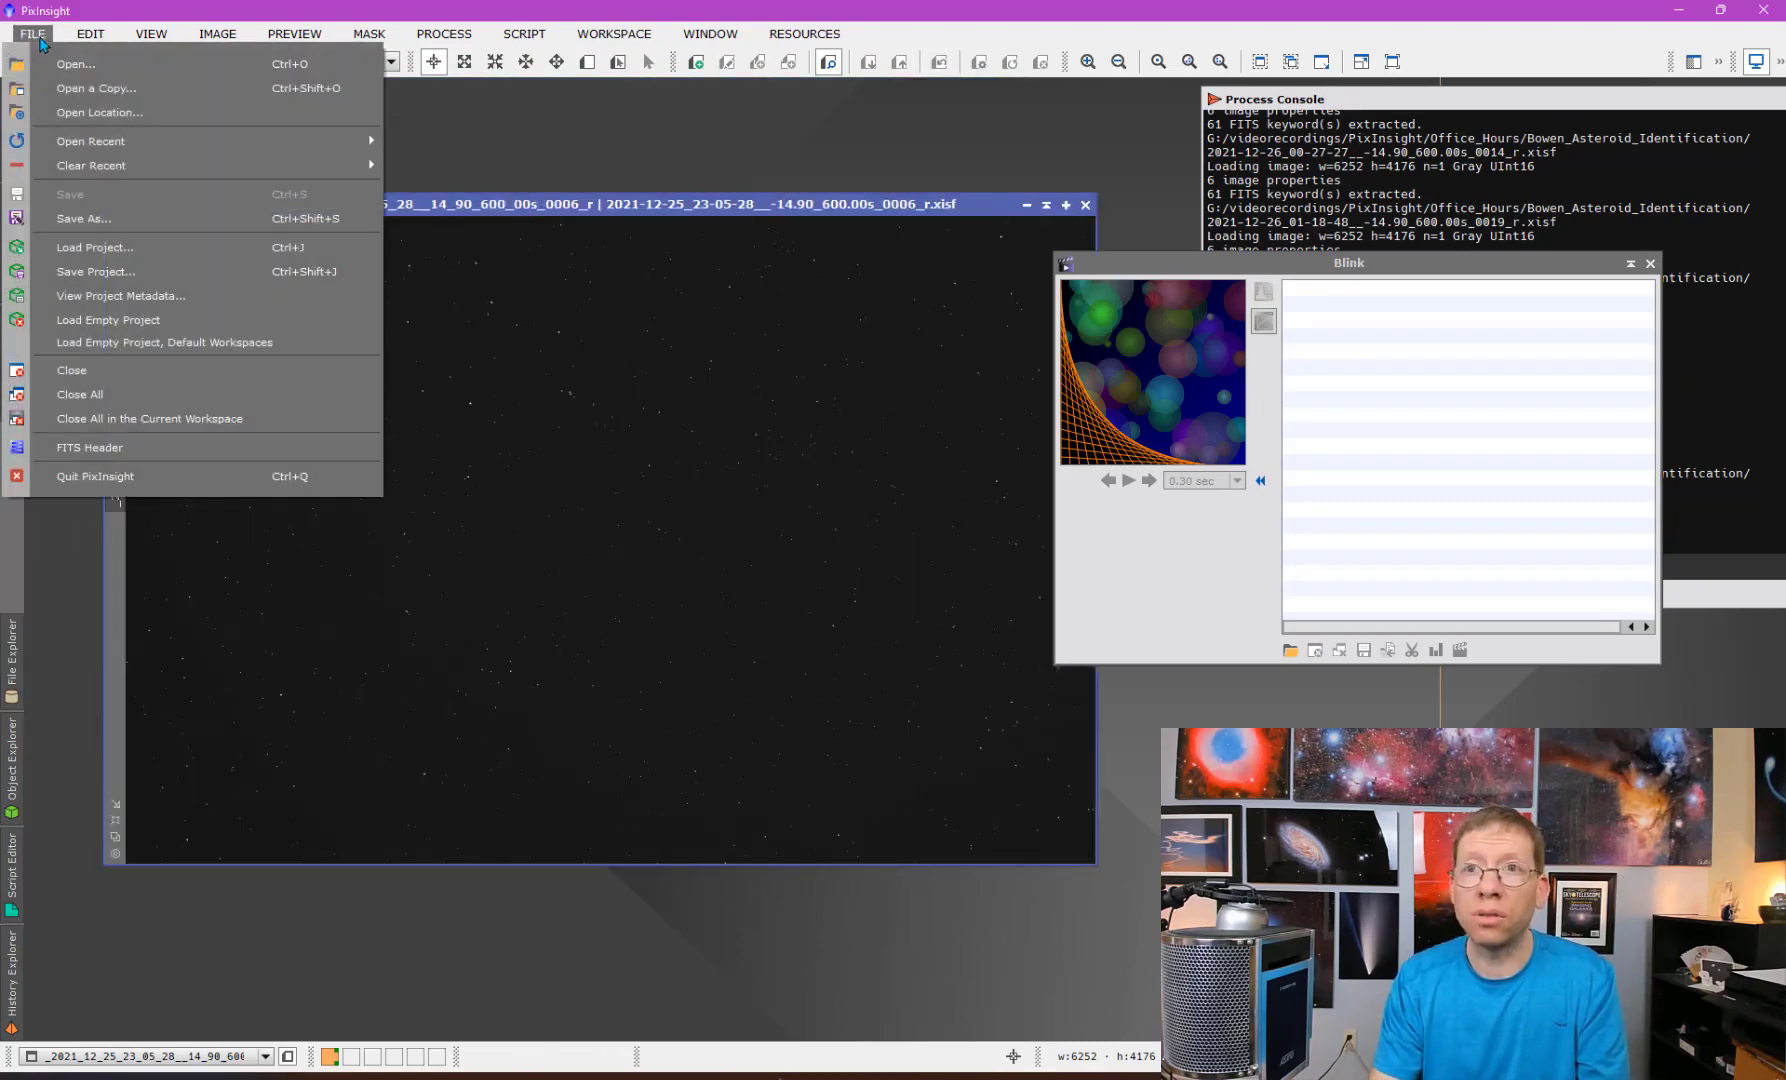
pyautogui.click(190, 447)
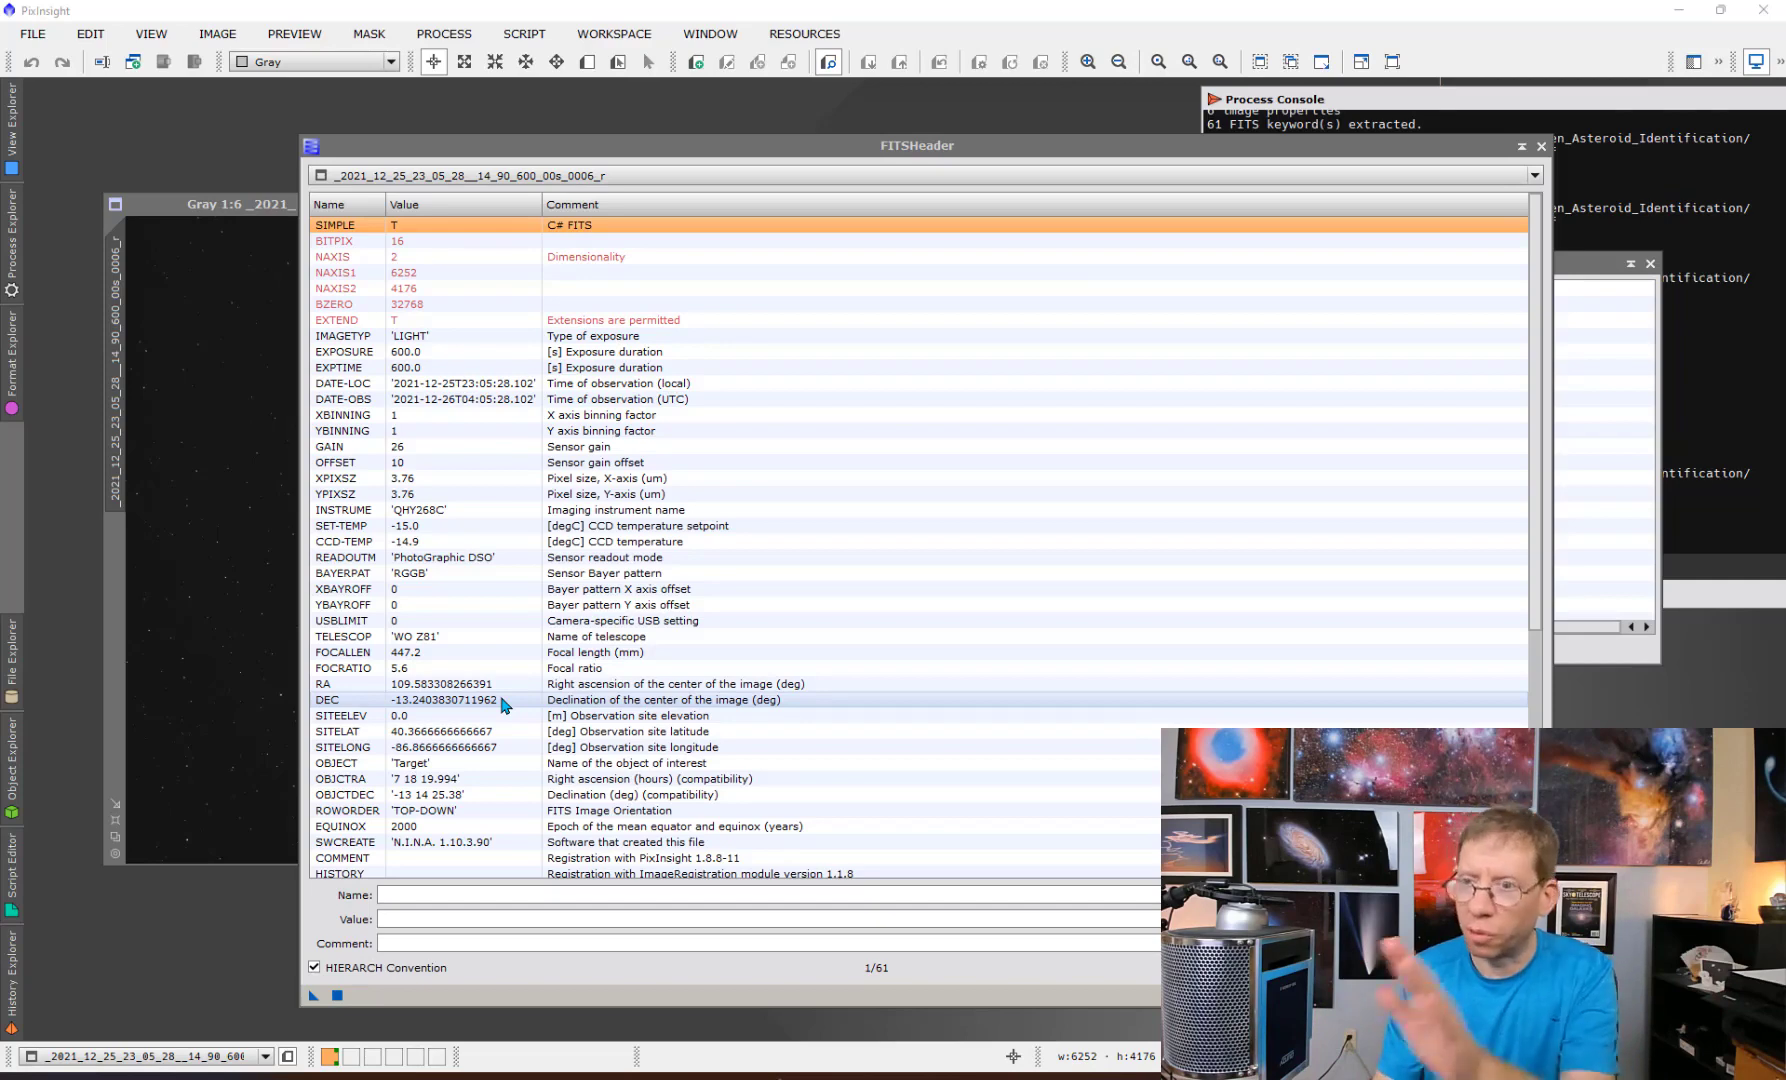
pyautogui.click(1541, 147)
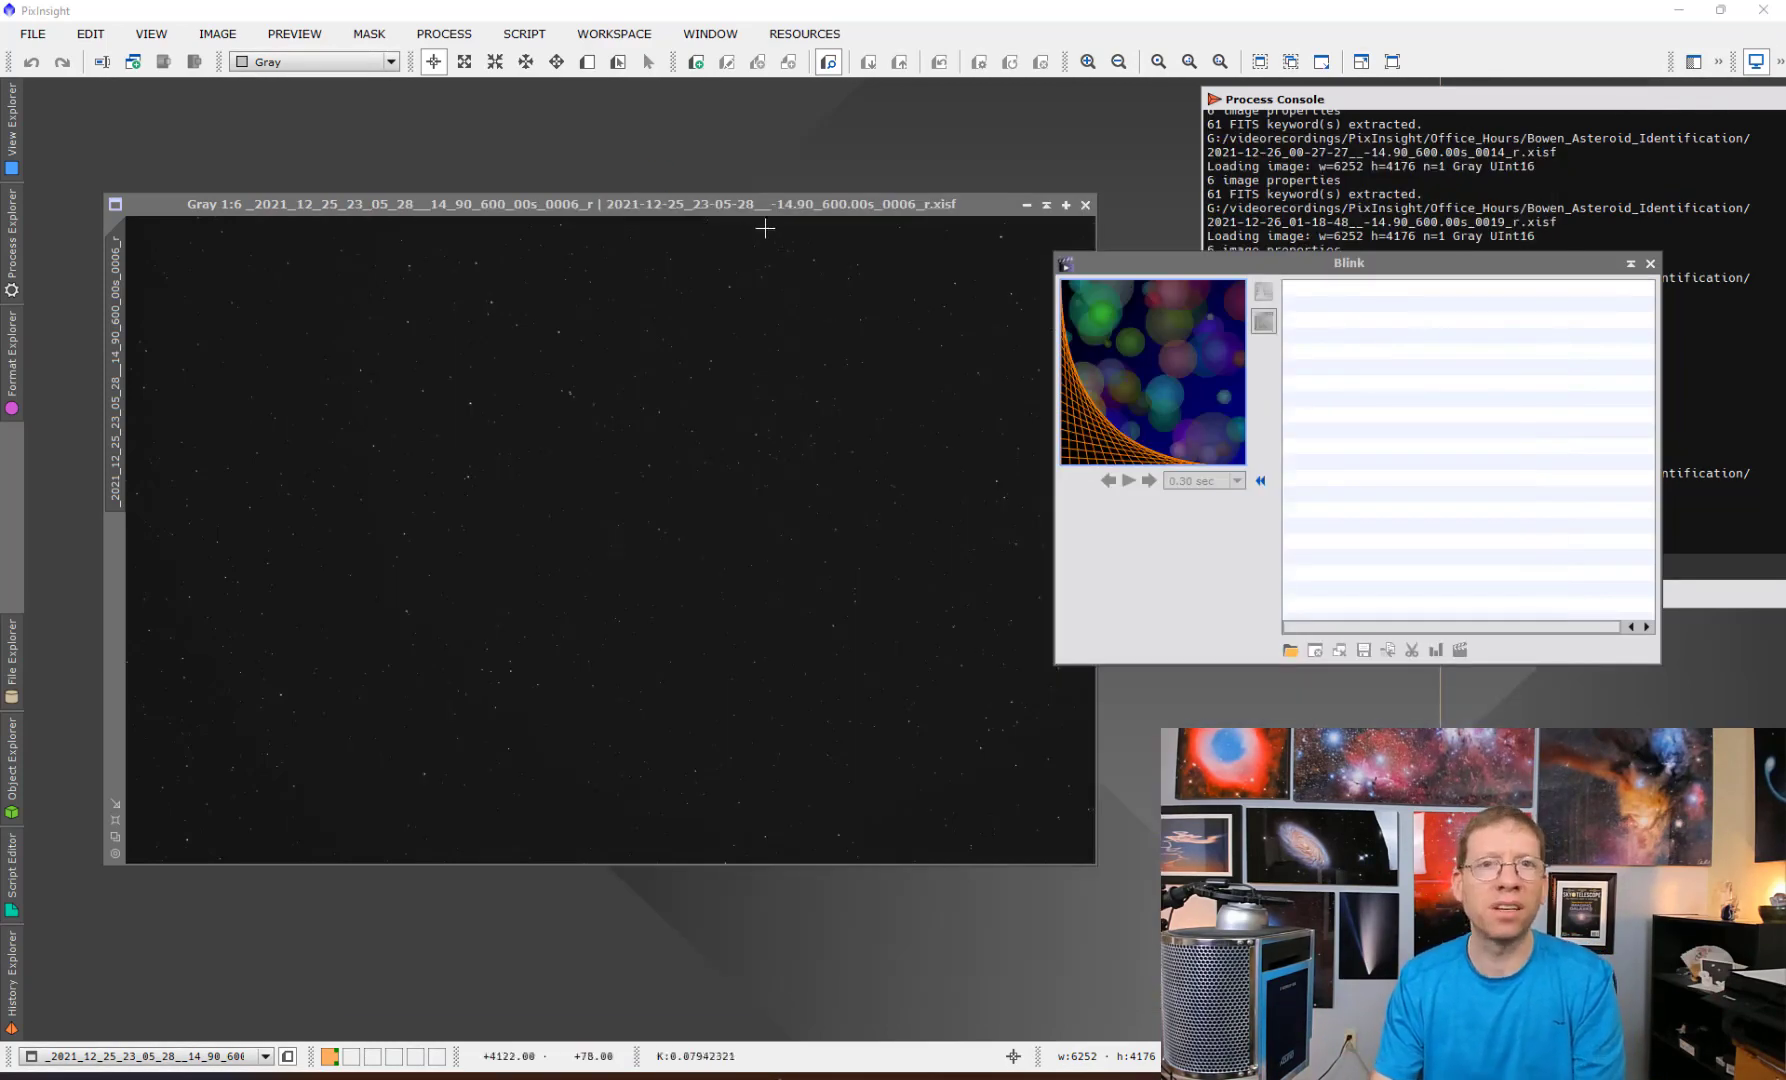
# Plate-solve the active image with the ImageSolver script using the local Gaia EDR3 (XPSD) catalog, and bring the console output forward.
pyautogui.click(525, 35)
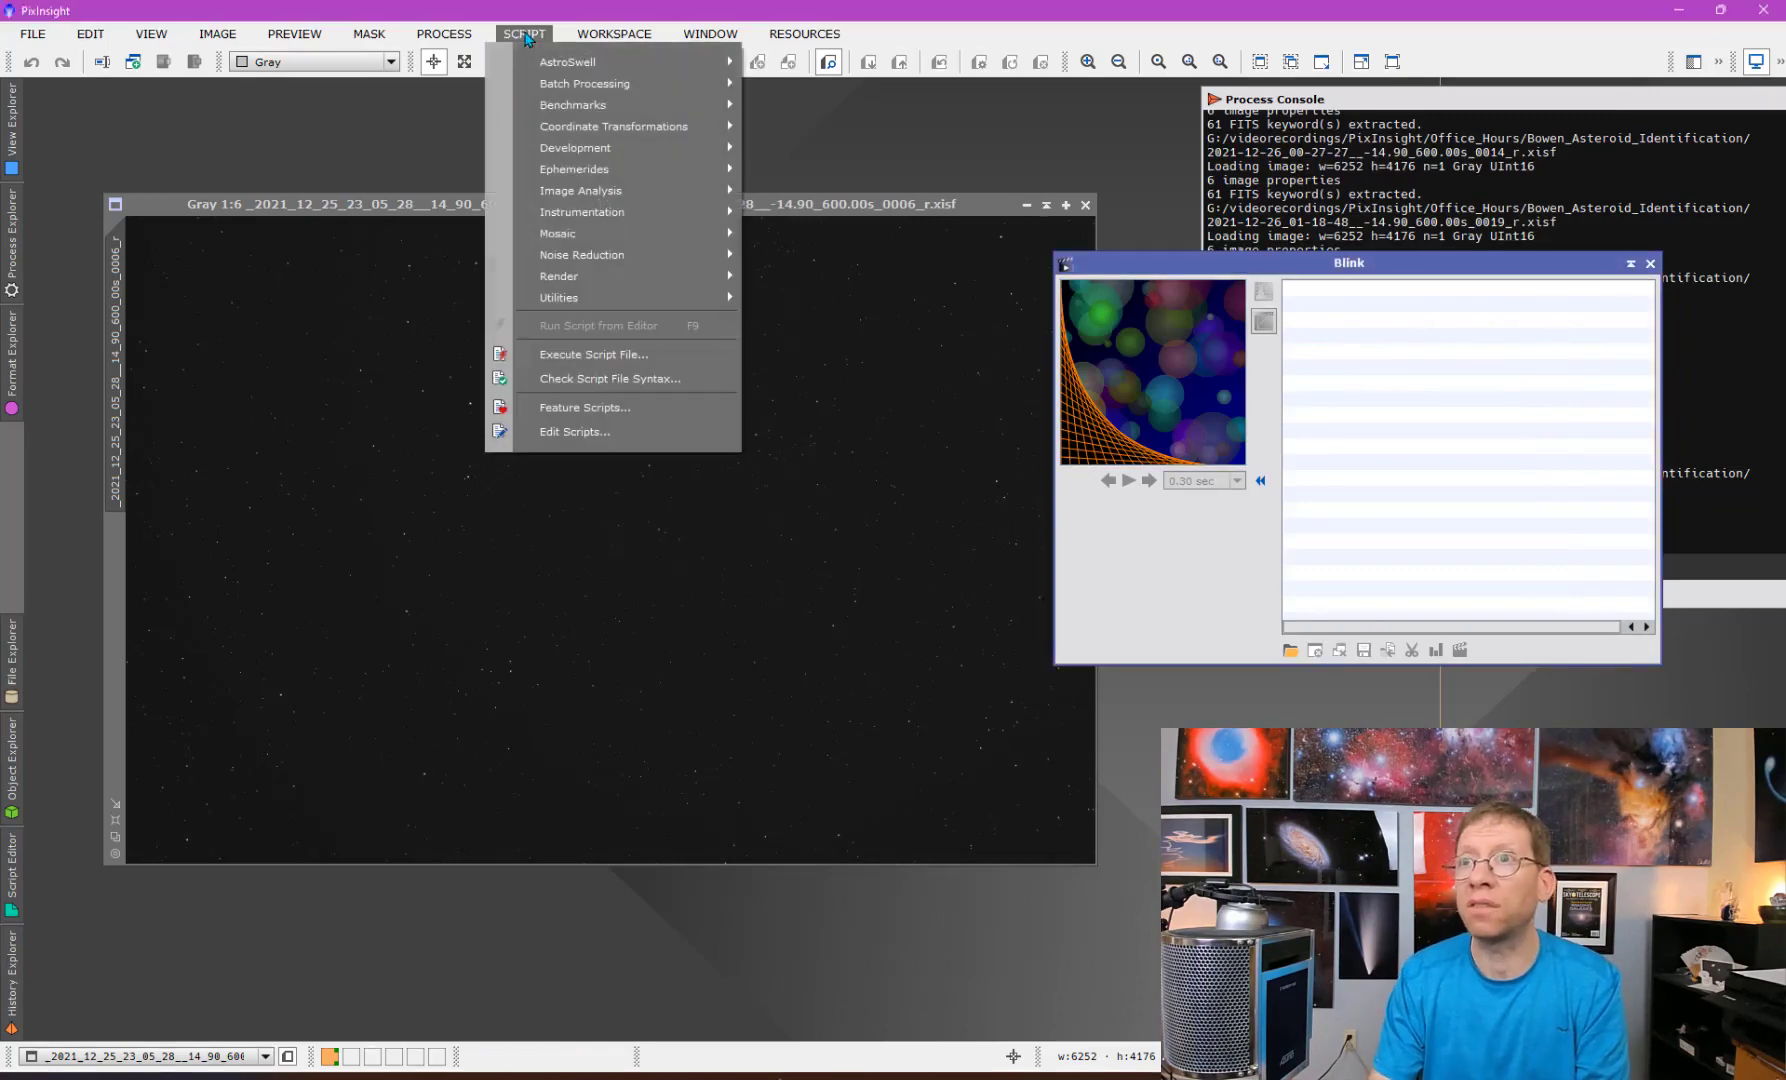
pyautogui.moveTo(698, 305)
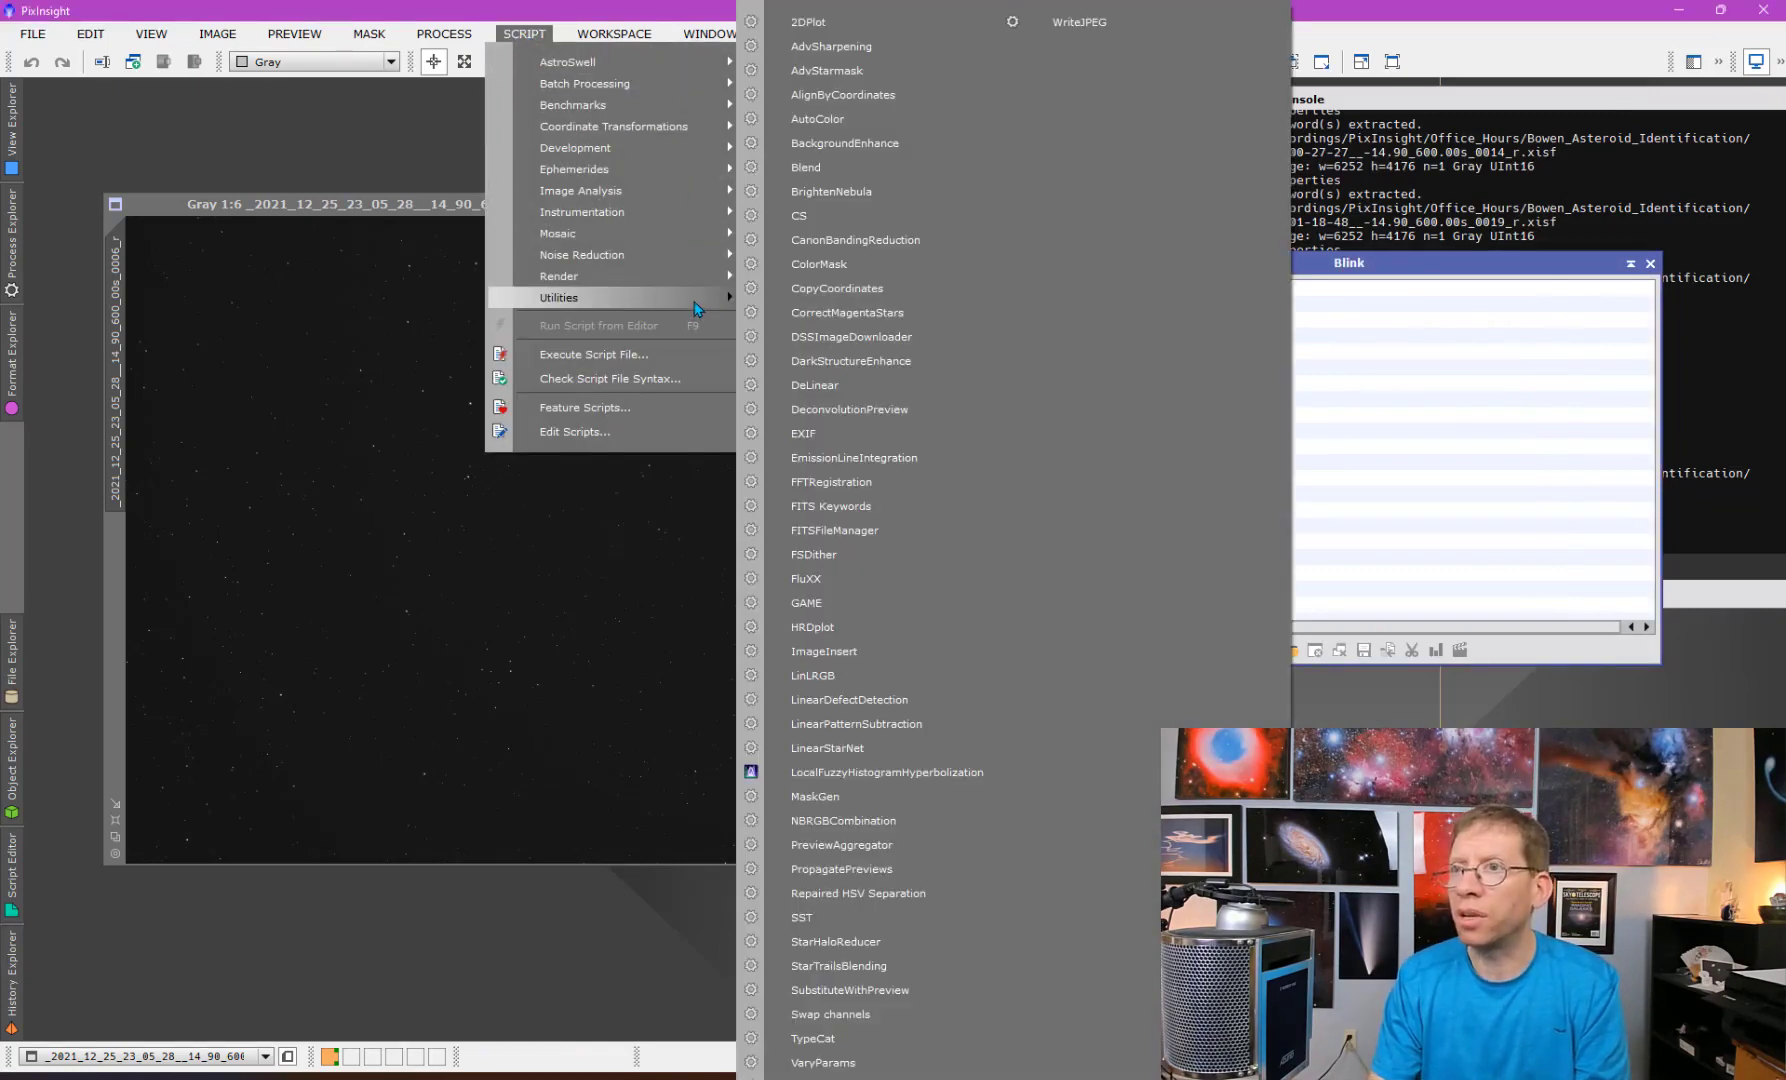
pyautogui.moveTo(713, 194)
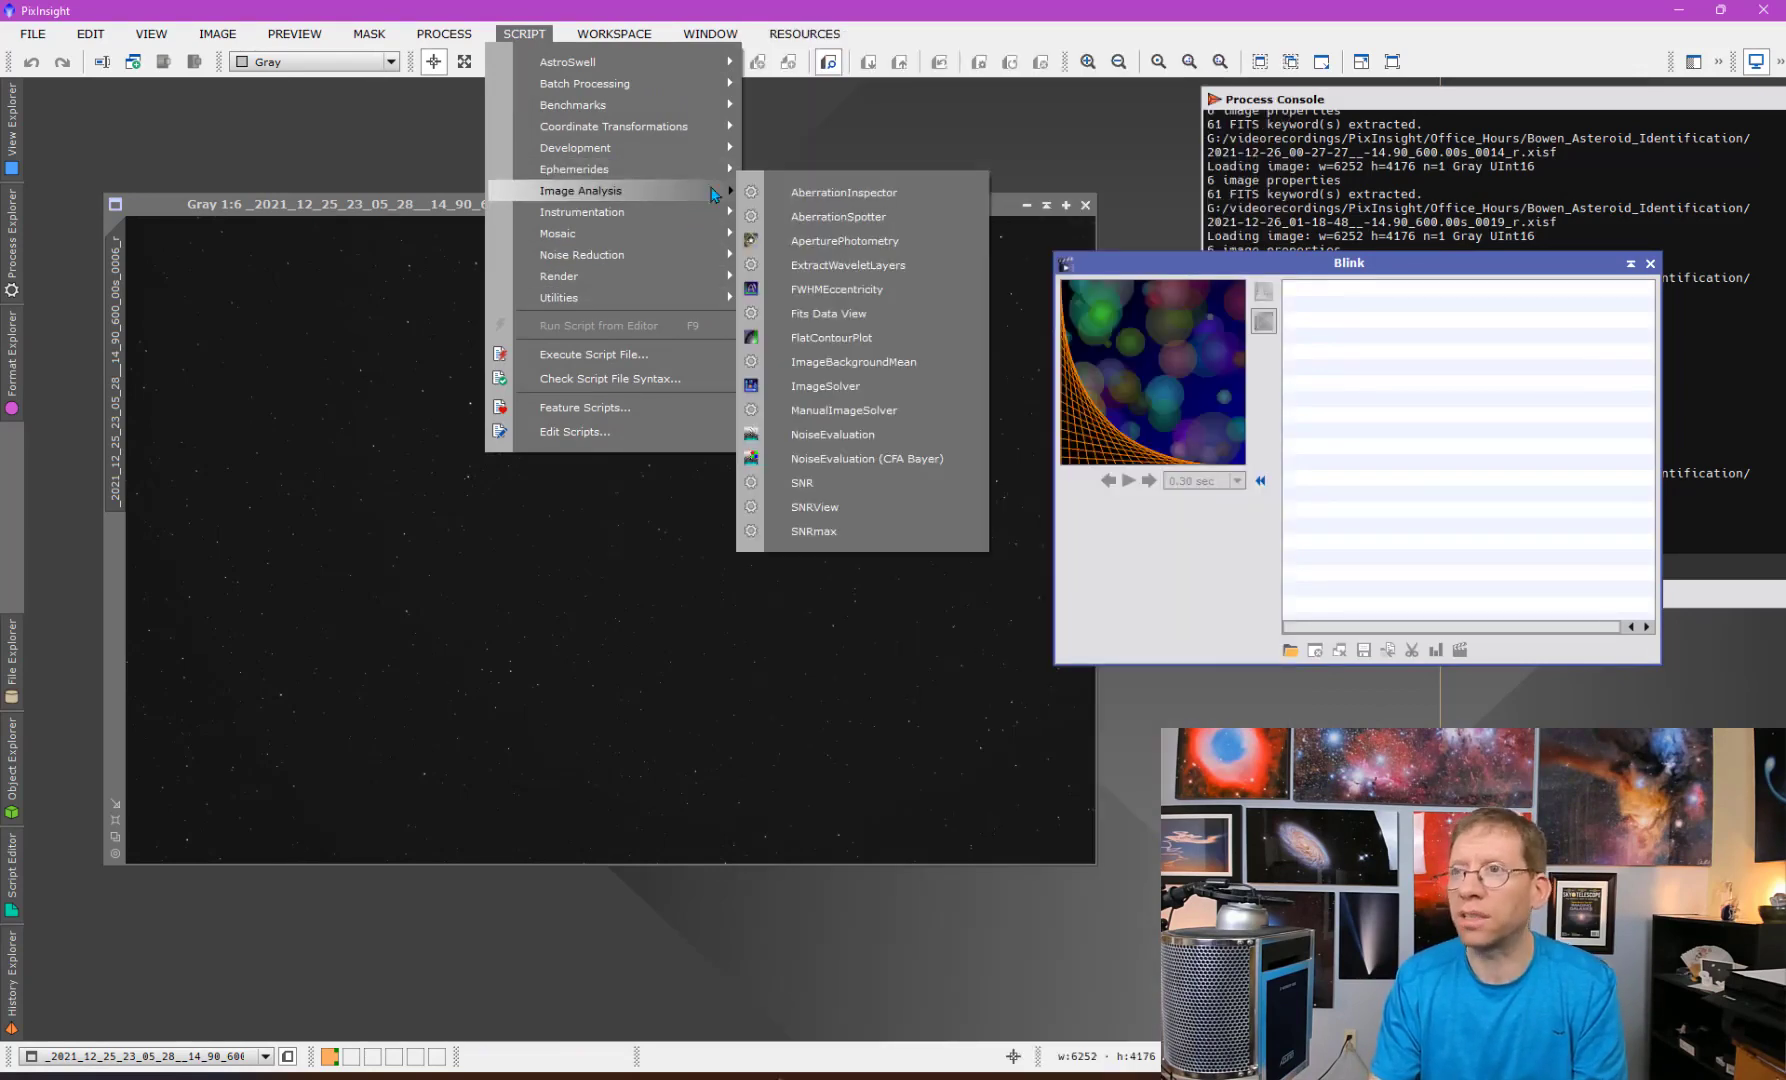
pyautogui.click(849, 386)
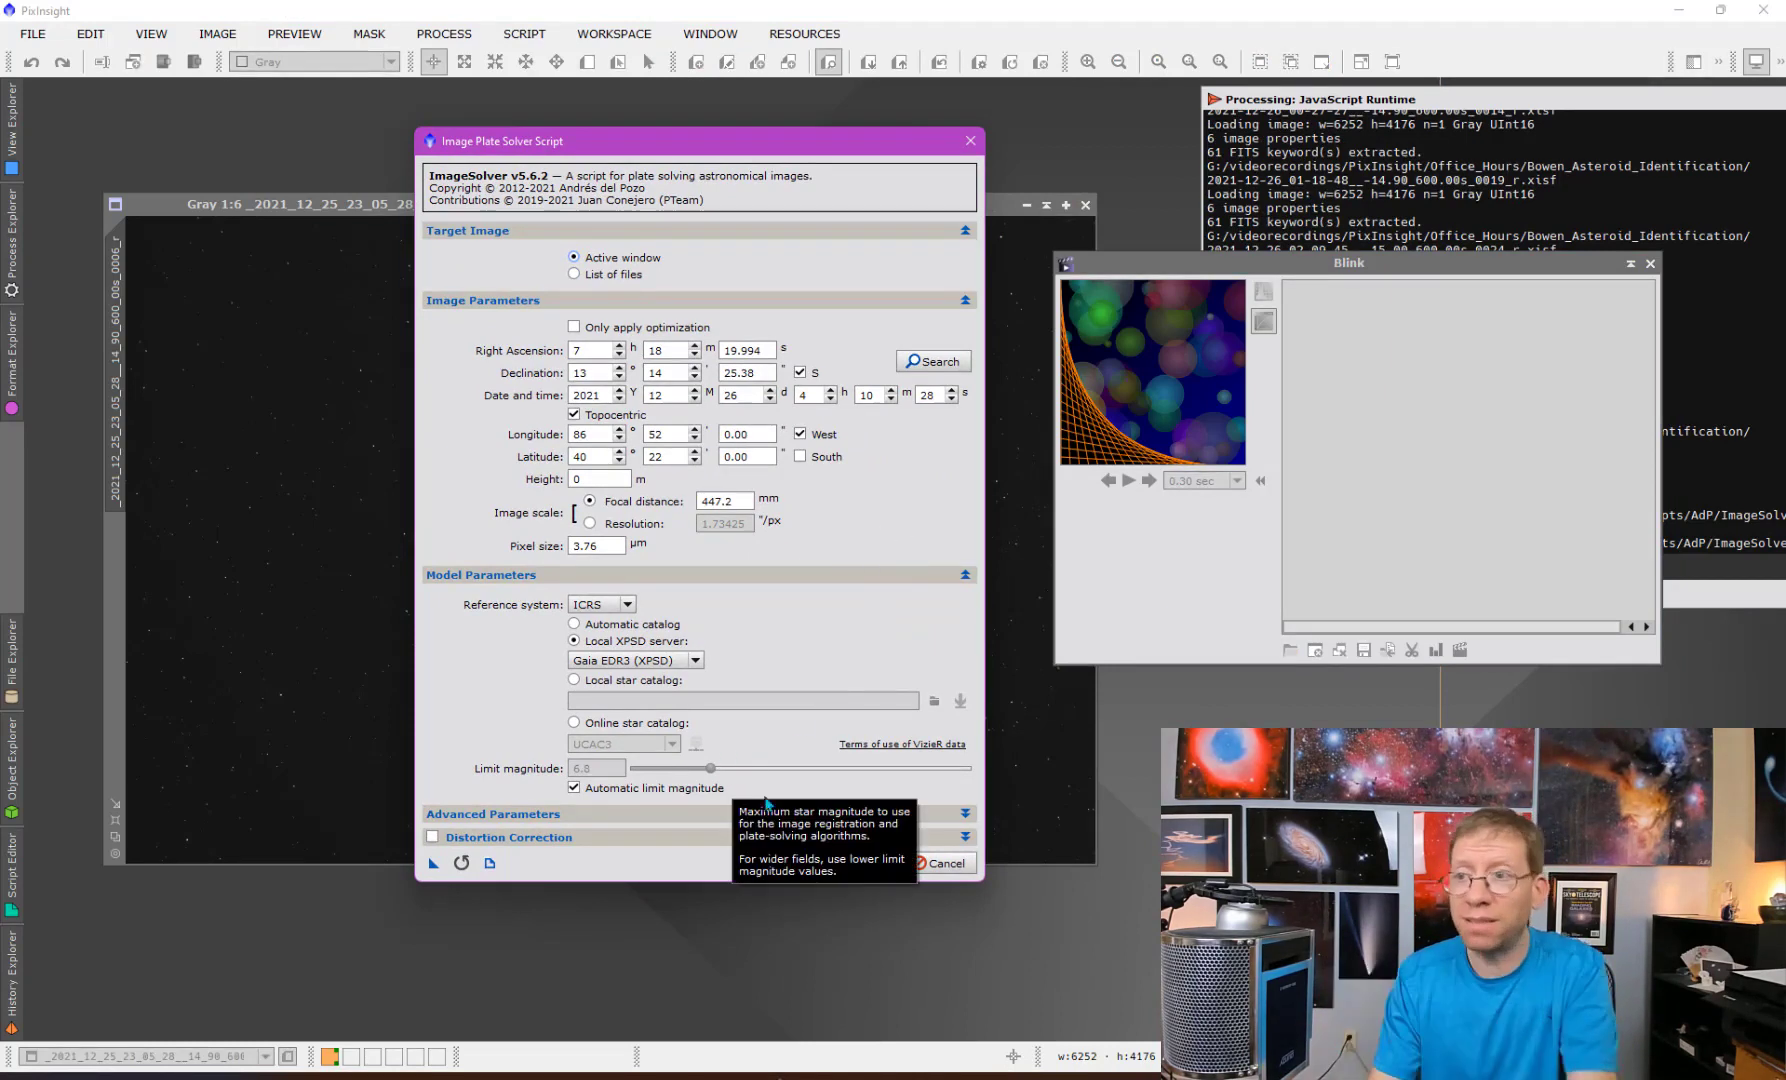
pyautogui.click(855, 864)
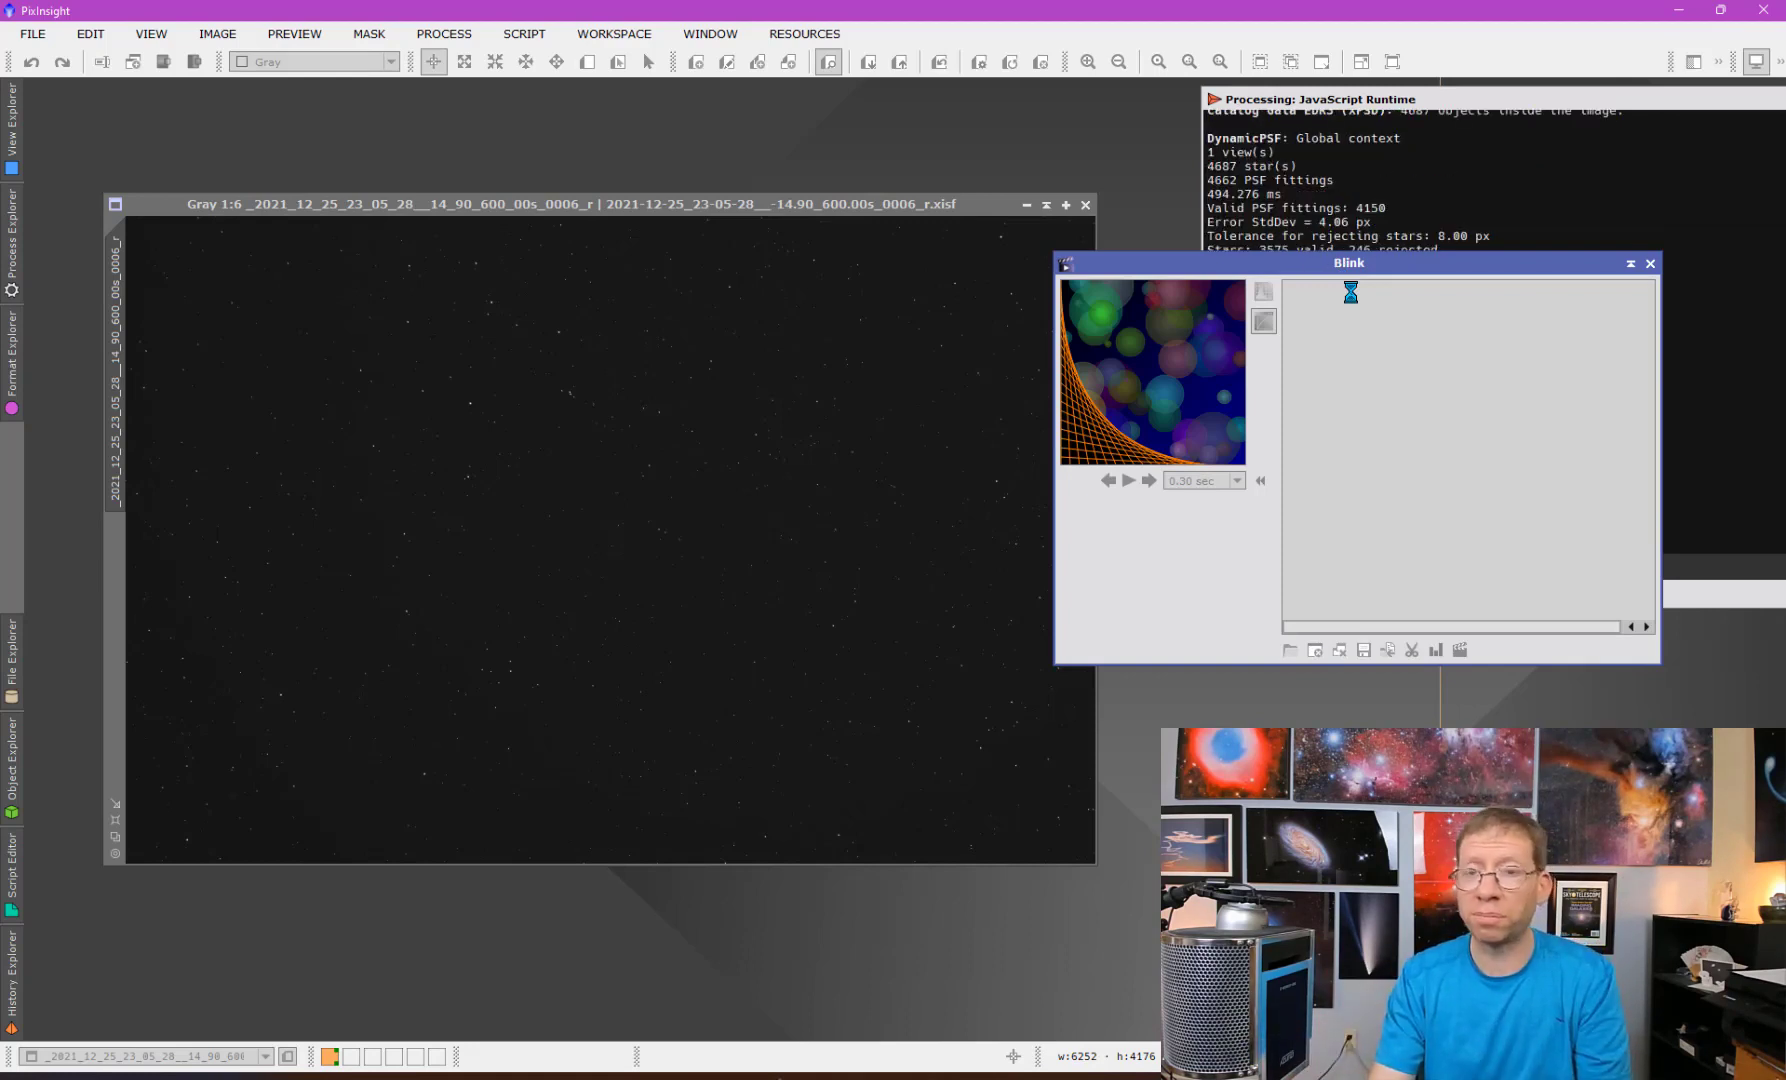
pyautogui.click(1345, 212)
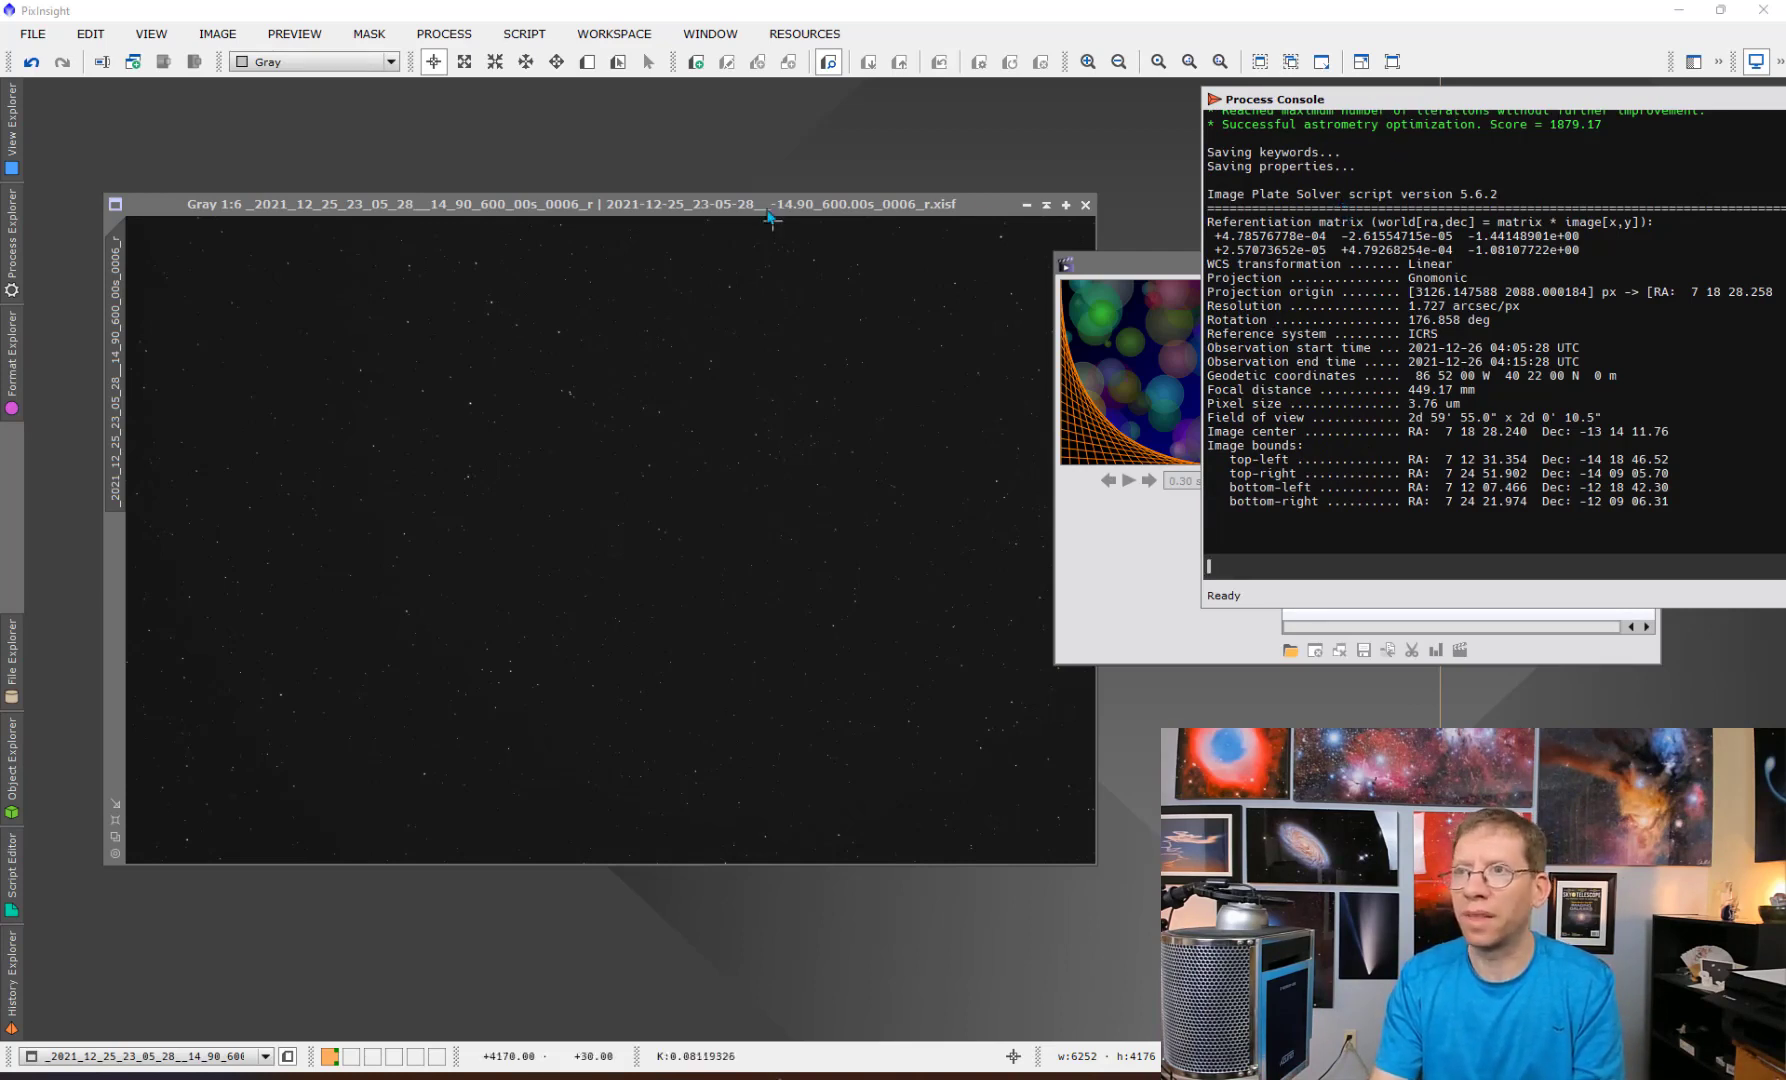
# Review the astrometric solution keywords at the end of the solved image's FITS header and close it.
pyautogui.moveTo(770, 216); pyautogui.dragTo(740, 190)
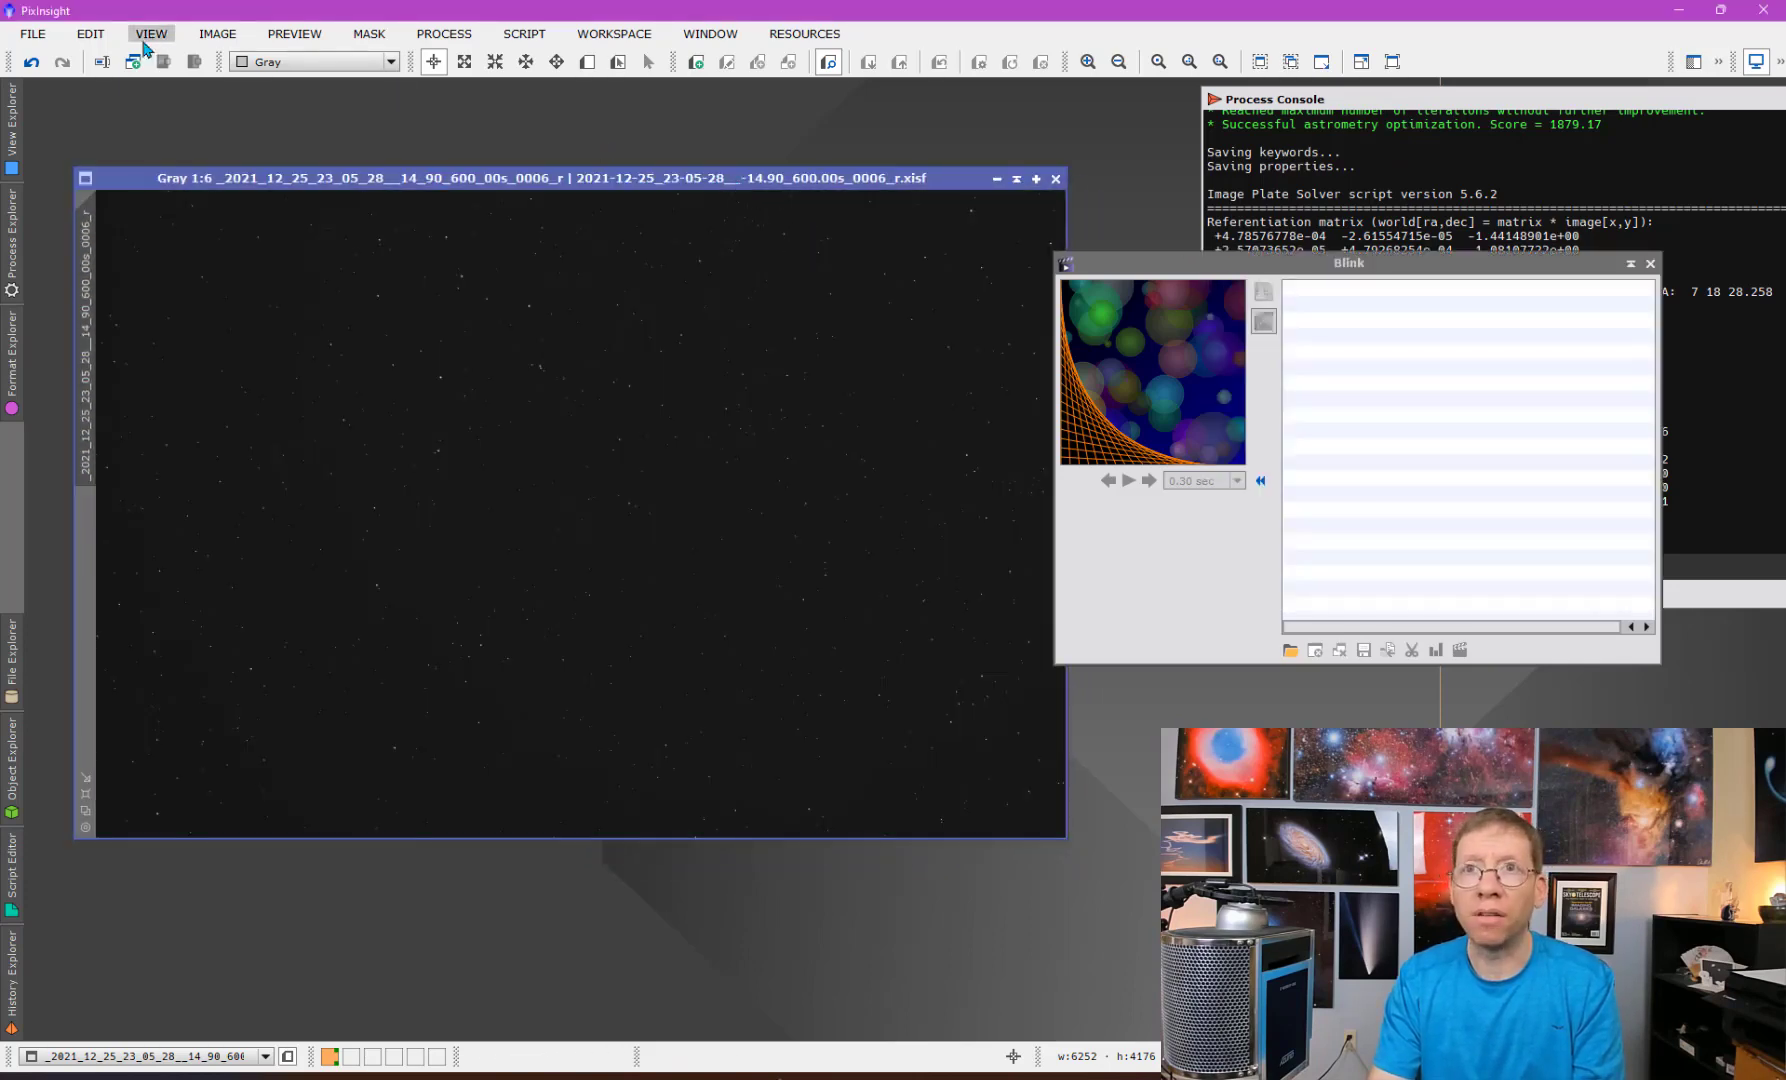
pyautogui.click(33, 33)
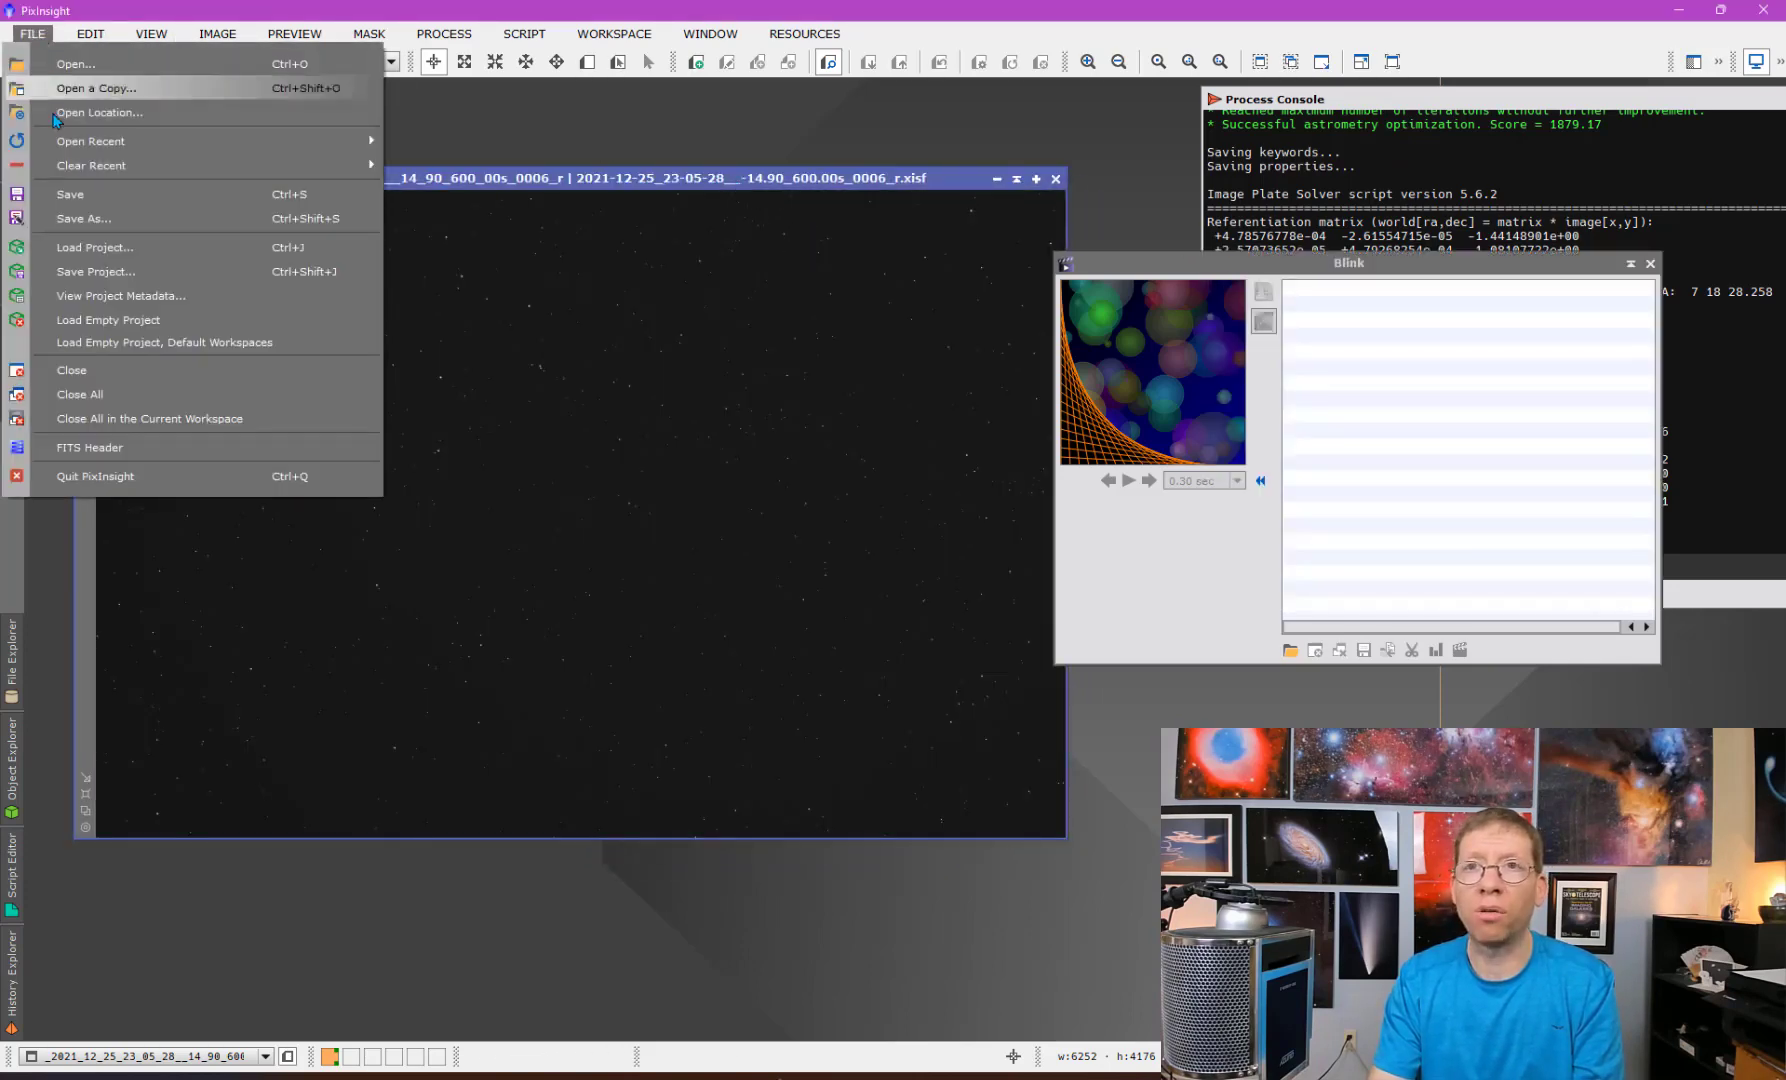
pyautogui.click(181, 456)
pyautogui.scroll(-12, 650, 560)
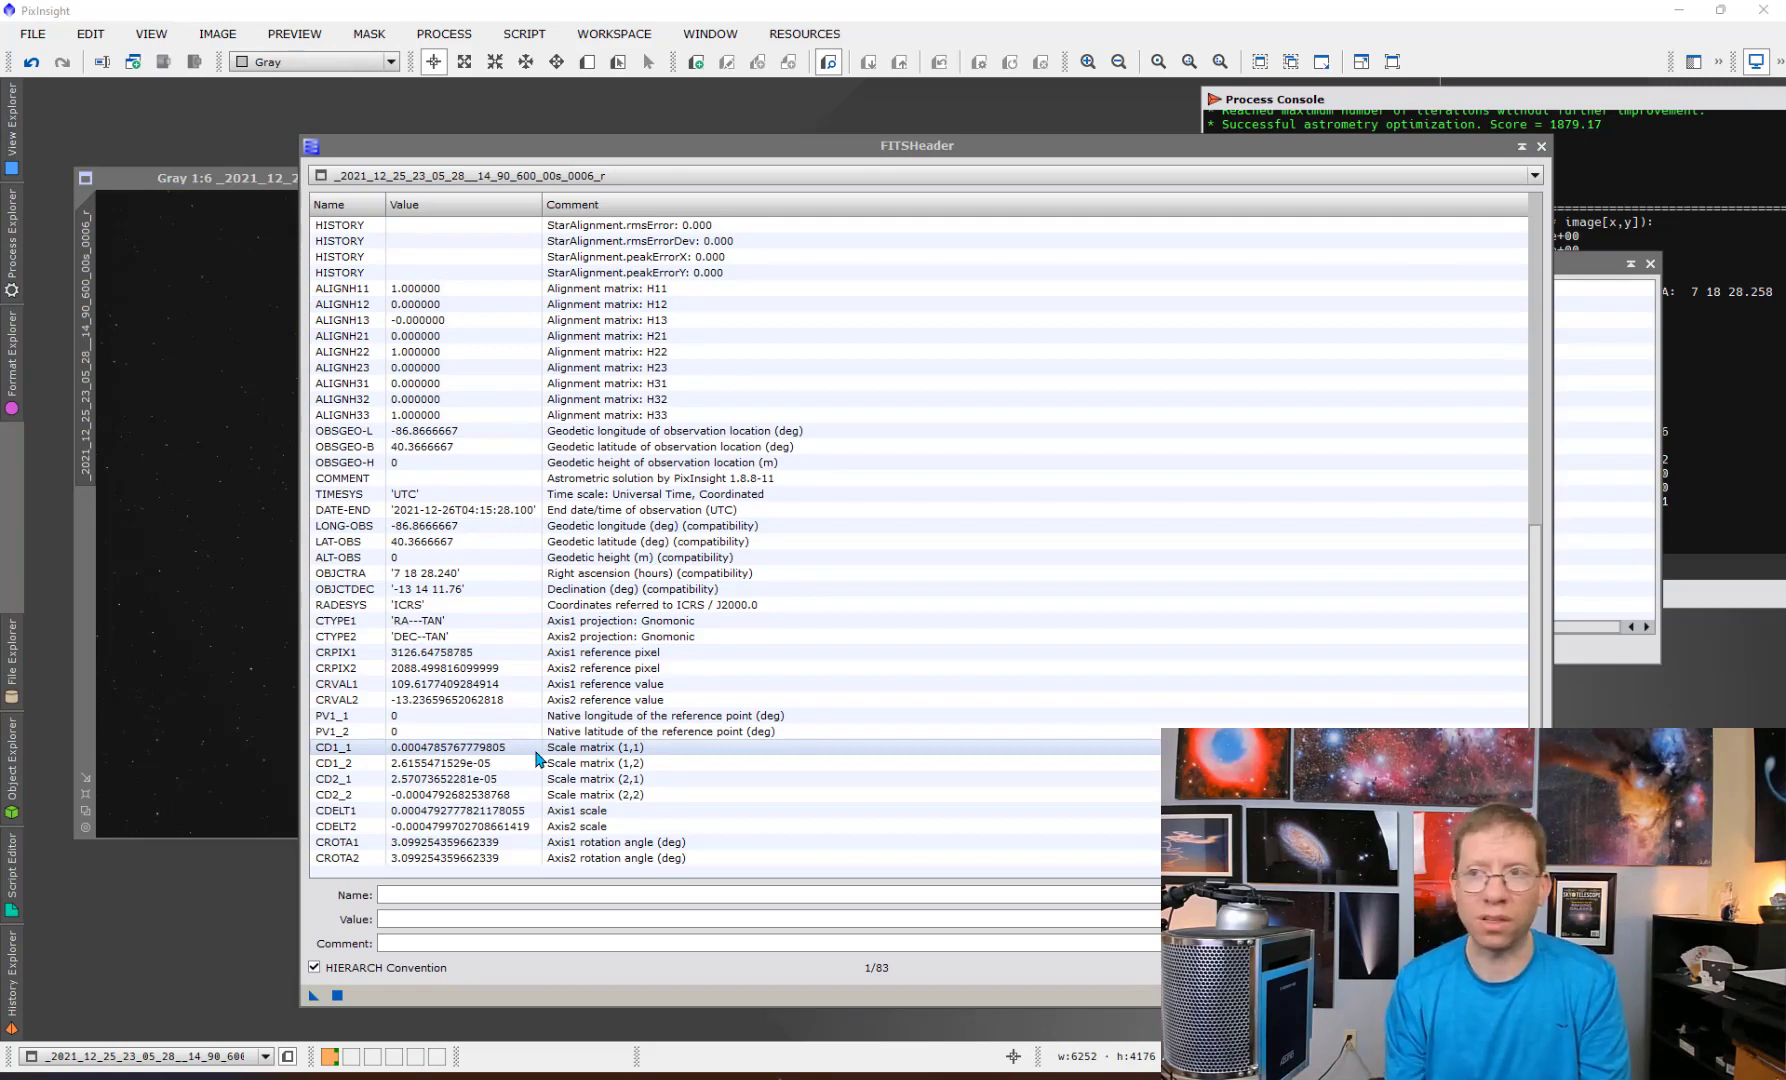
pyautogui.click(1541, 147)
pyautogui.click(588, 470)
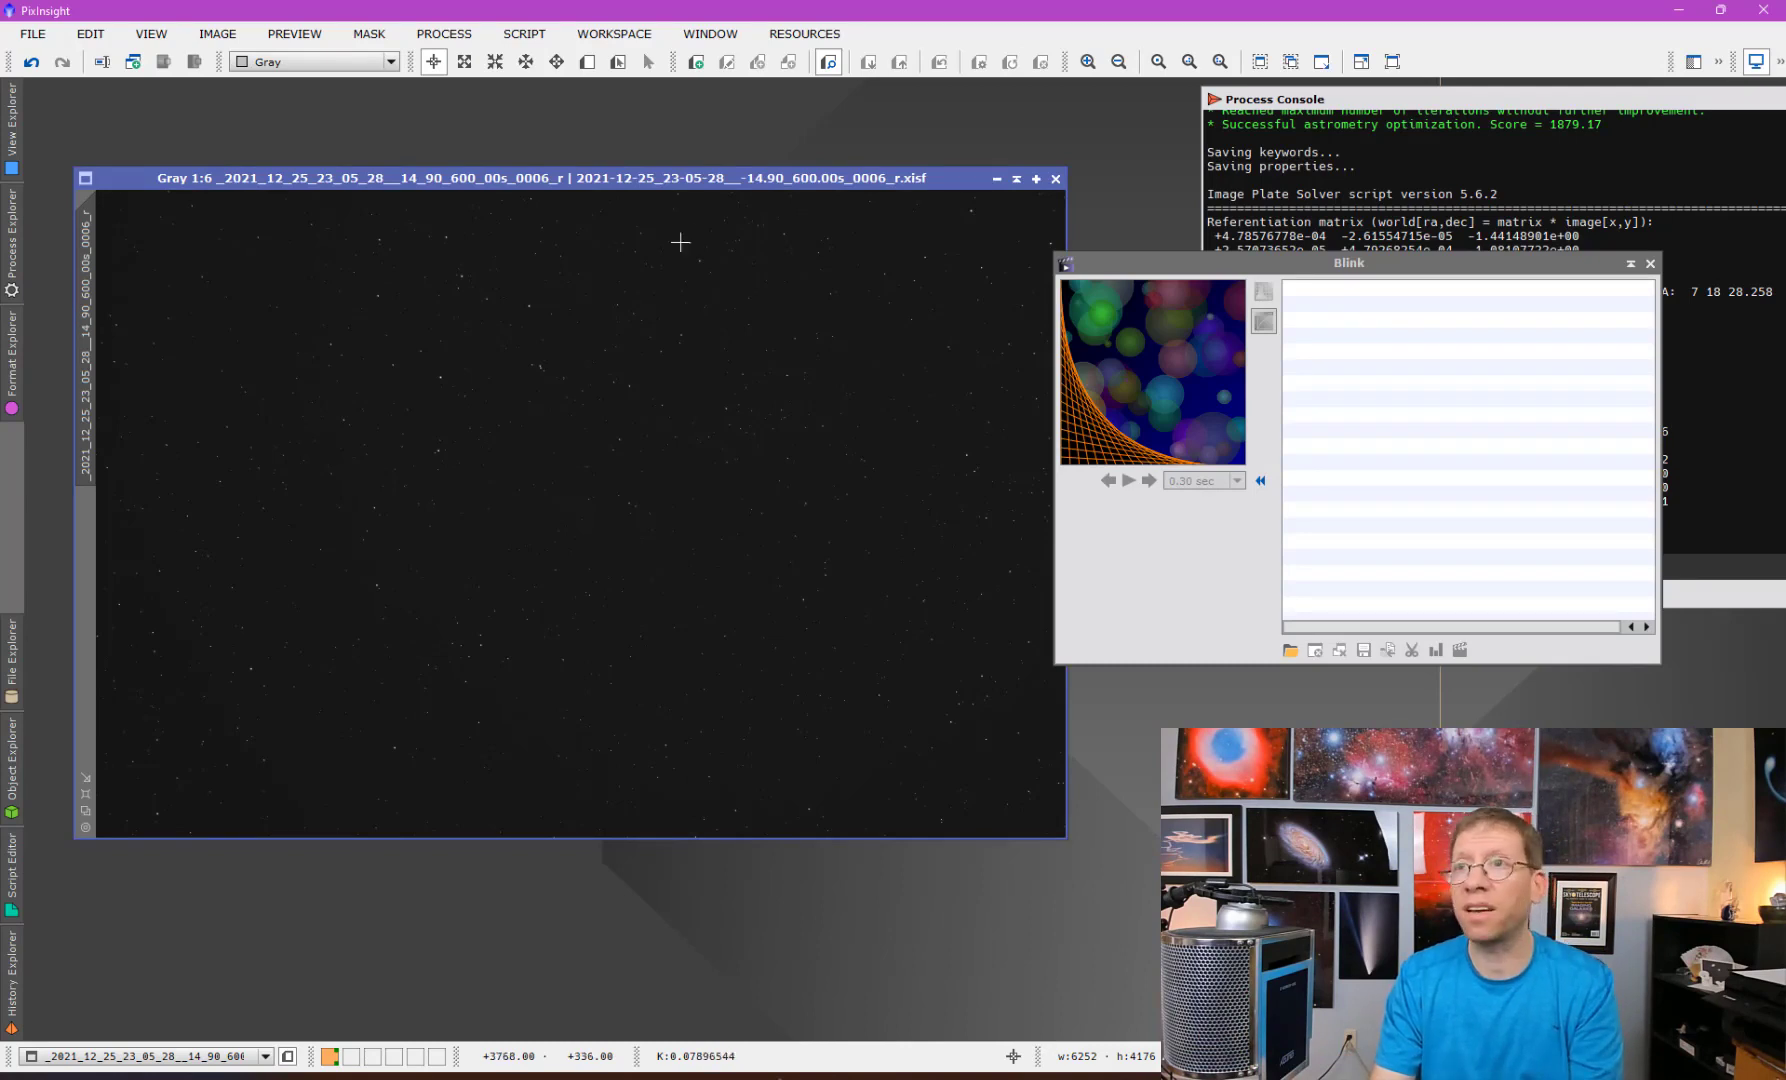
# Launch the AnnotateImage script on the solved image and bring the Asteroids and Custom XEPH files layers into view.
pyautogui.click(510, 38)
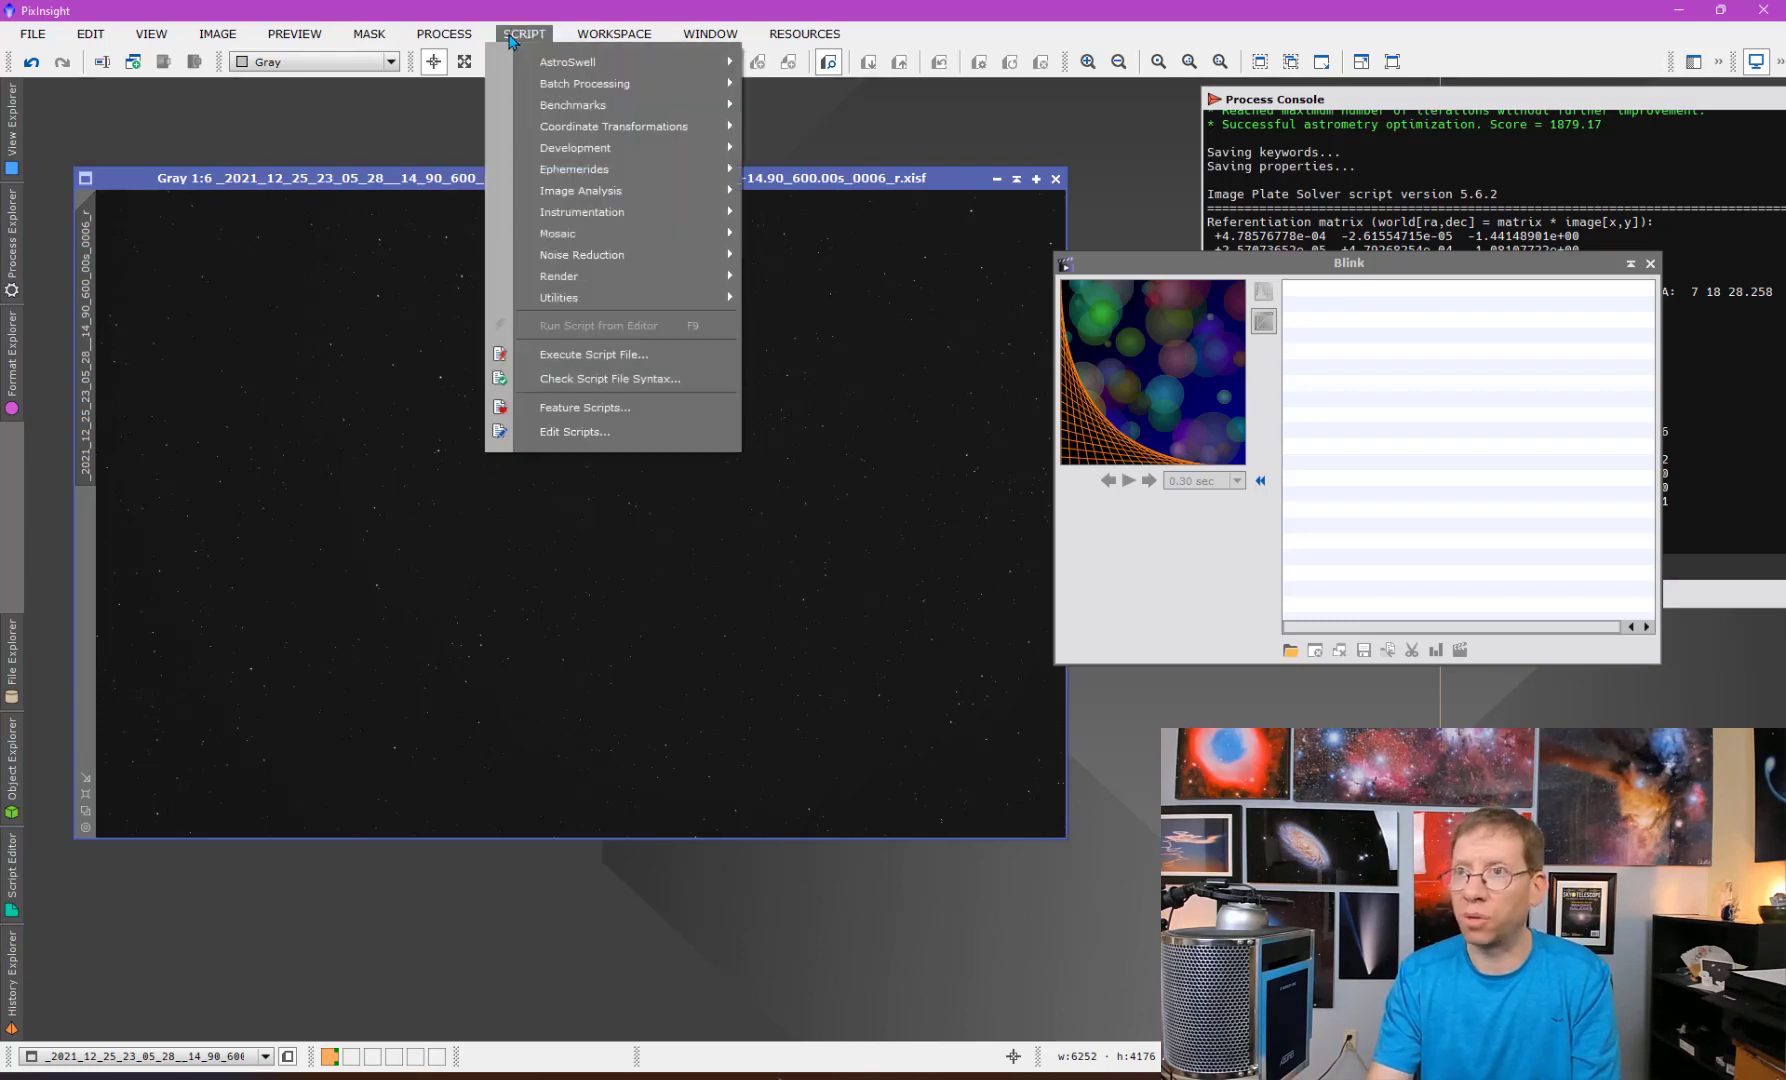
pyautogui.moveTo(523, 68)
pyautogui.moveTo(558, 94)
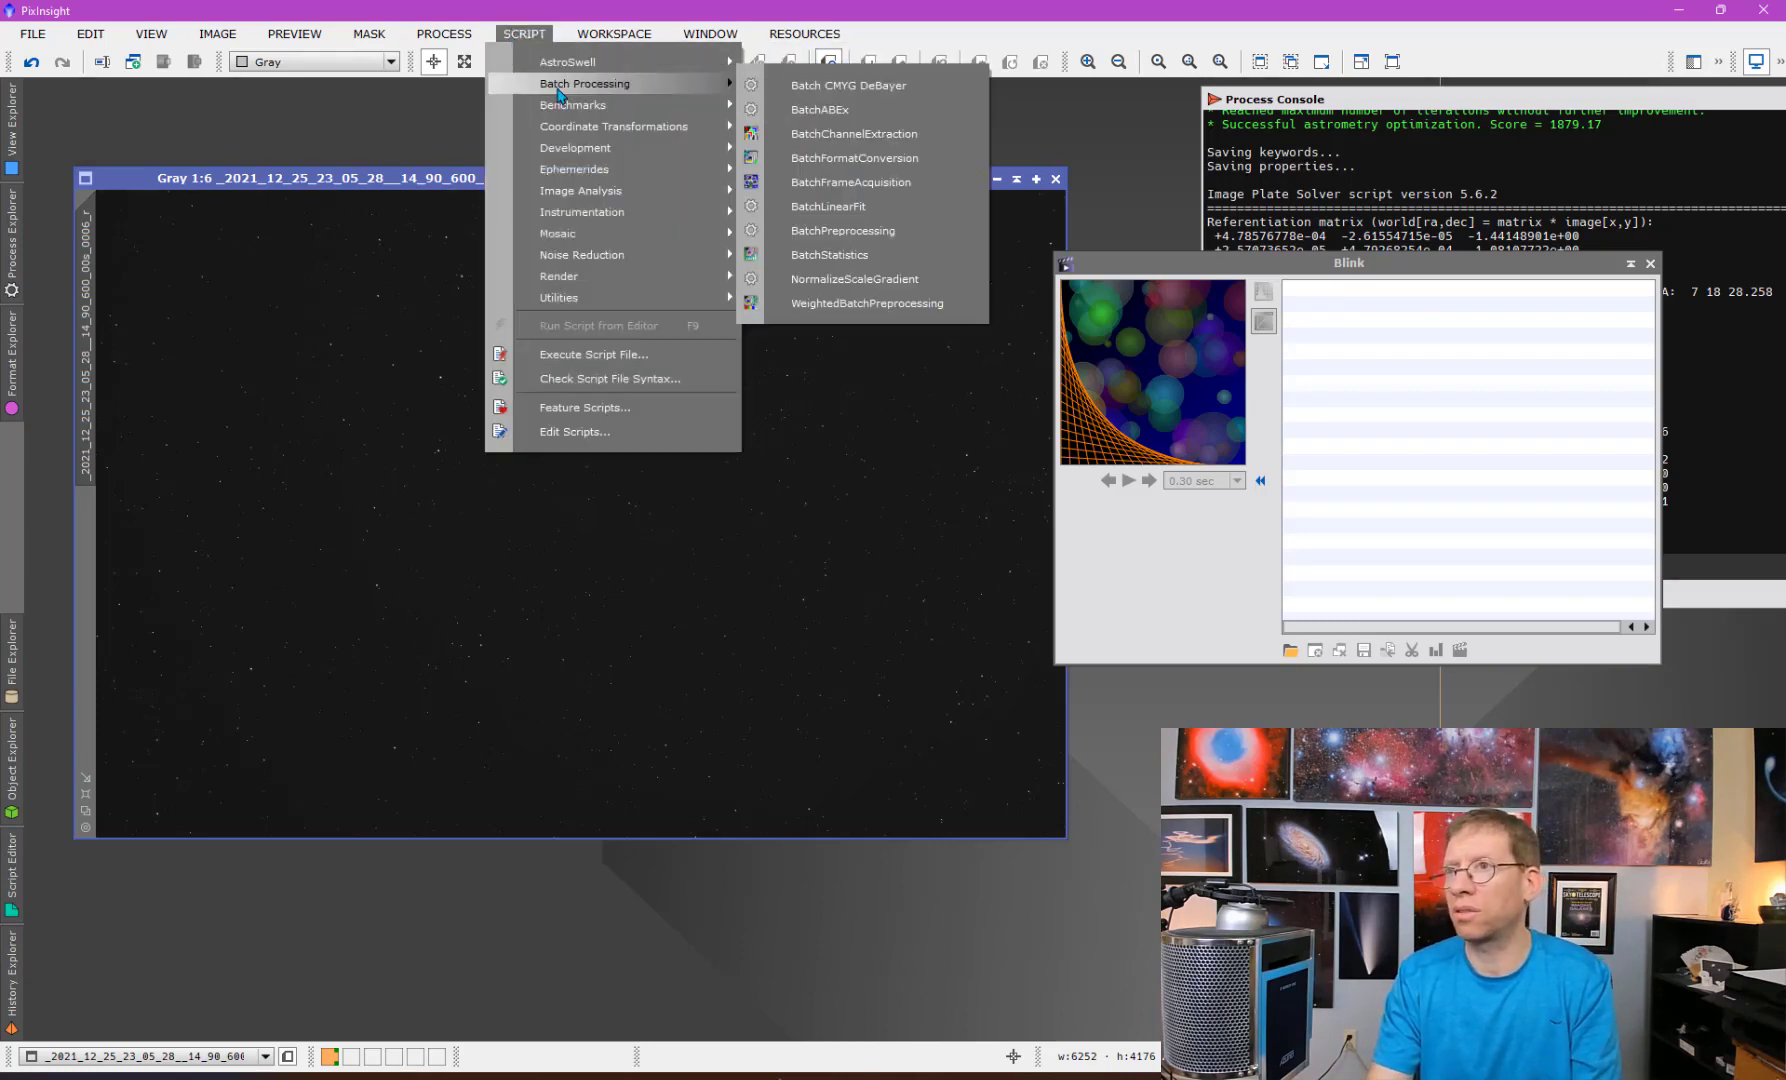
pyautogui.moveTo(640, 274)
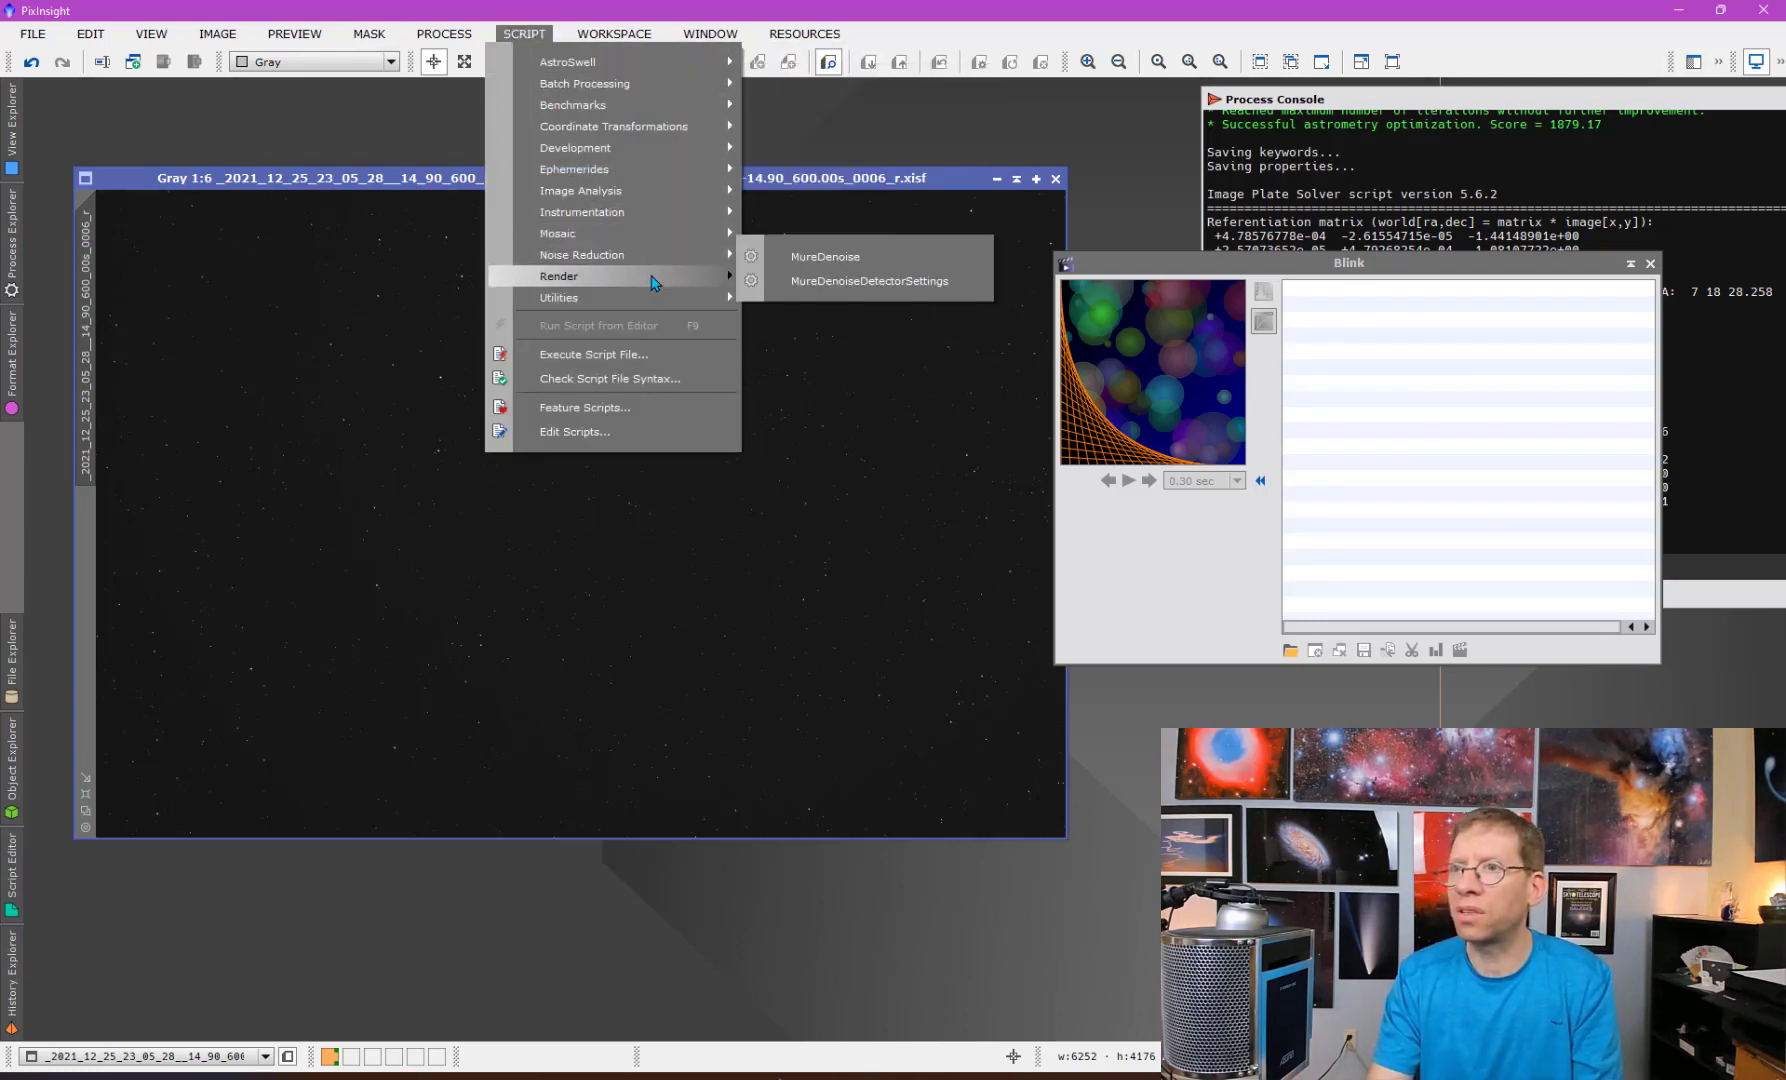
pyautogui.click(817, 302)
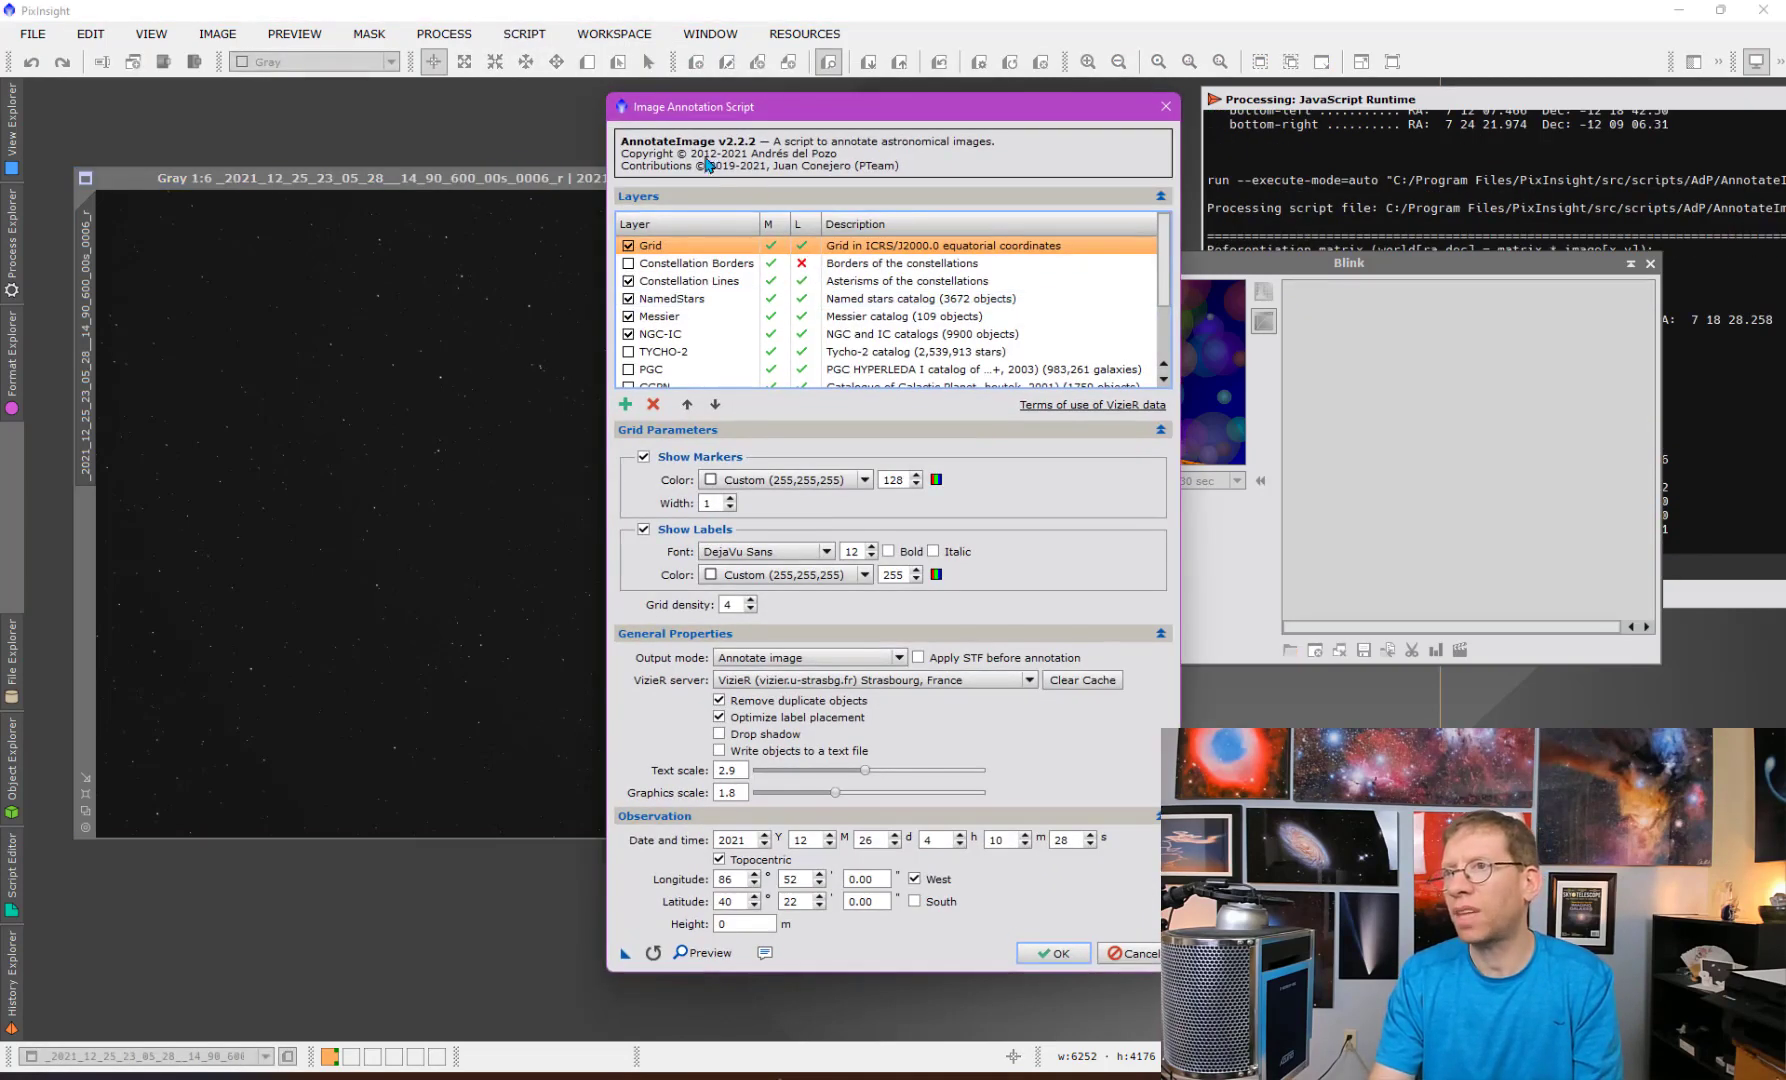
pyautogui.moveTo(683, 118); pyautogui.dragTo(564, 111)
pyautogui.scroll(-2, 603, 330)
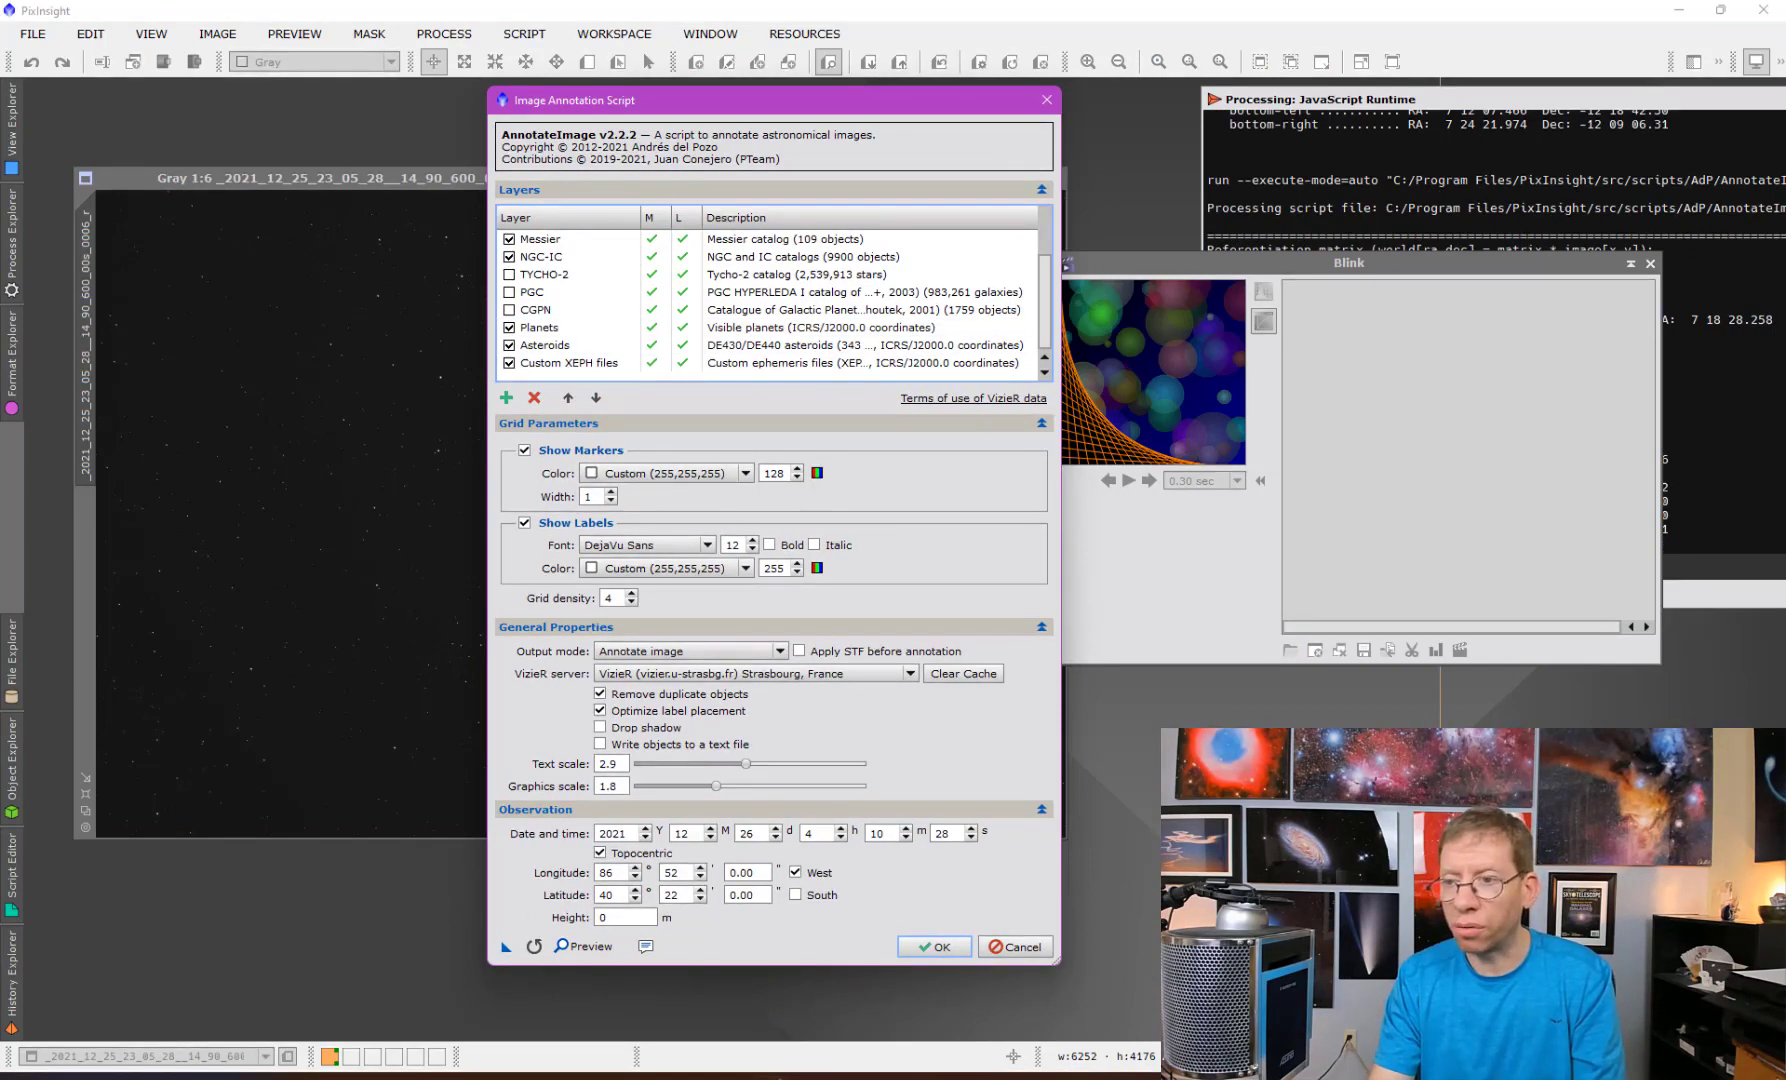
# Switch to the browser, review the asteroid XEPH ephemeris files on the PixInsight Software Distribution page, and return to PixInsight.
pyautogui.moveTo(770, 1076)
pyautogui.click(770, 995)
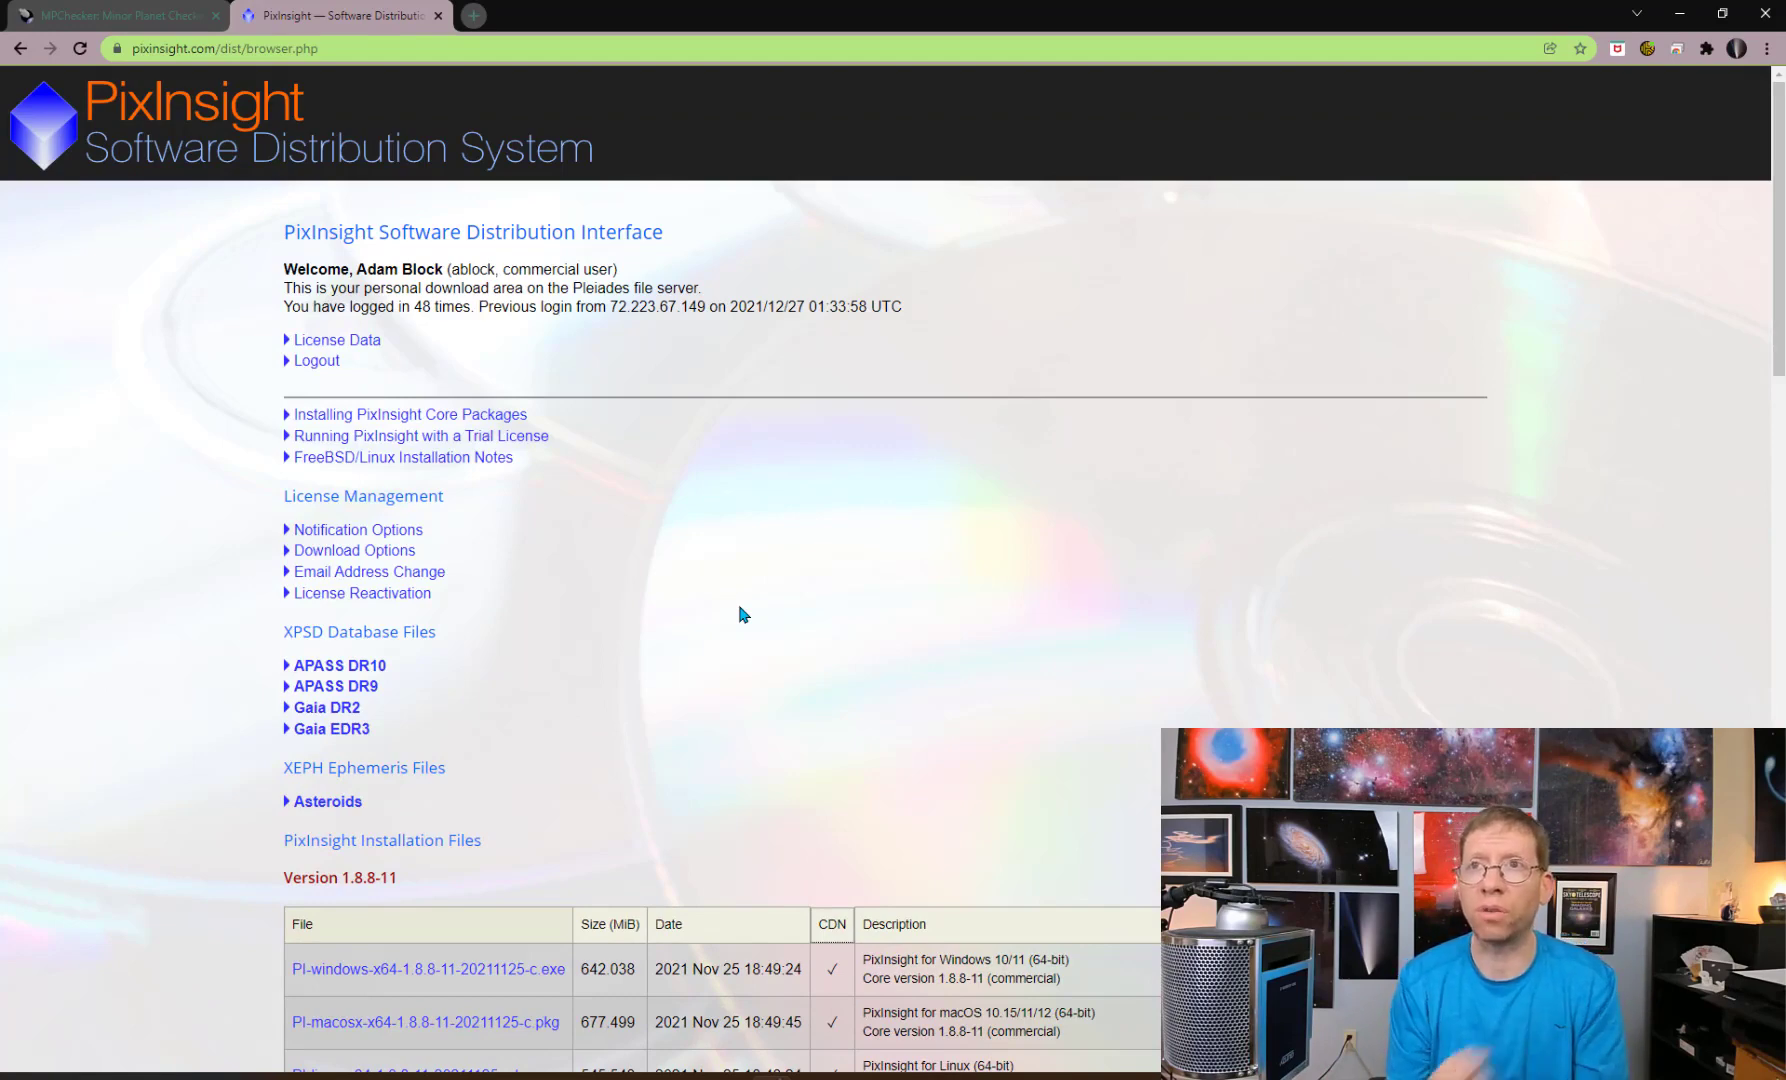
pyautogui.scroll(-1, 744, 614)
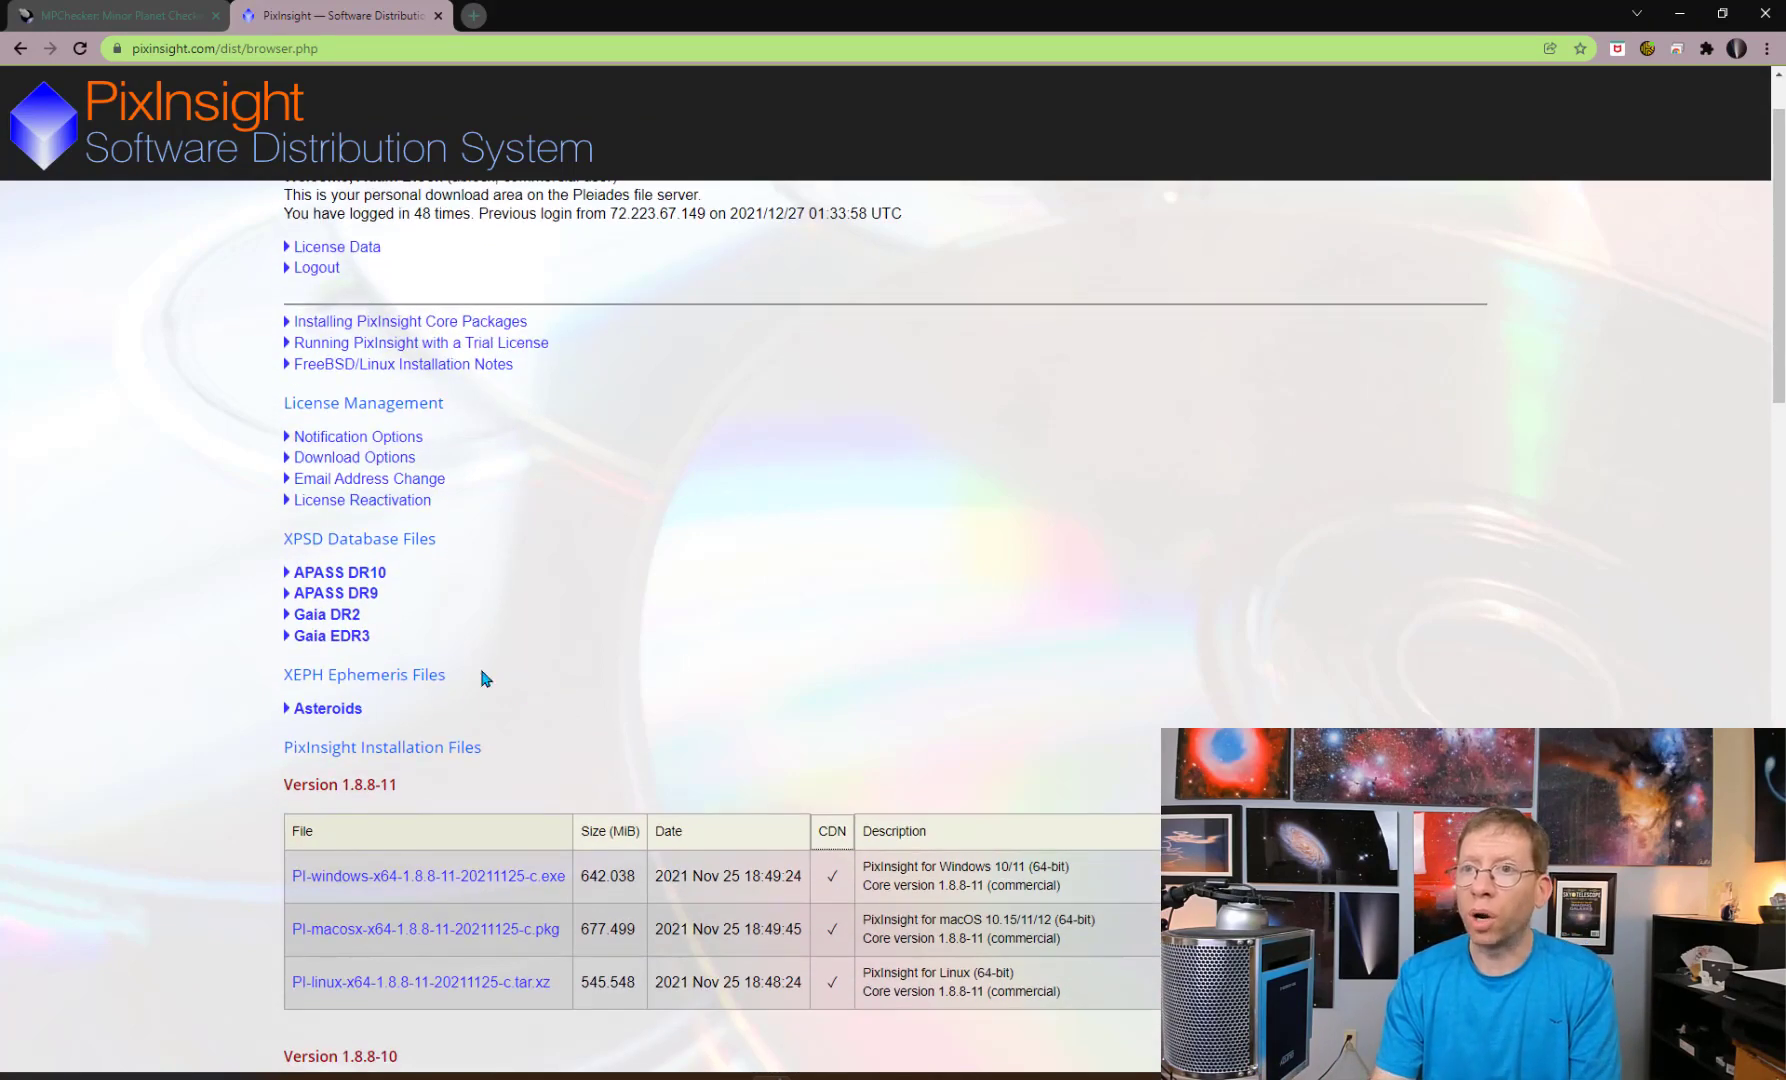
pyautogui.click(327, 710)
pyautogui.scroll(-4, 638, 650)
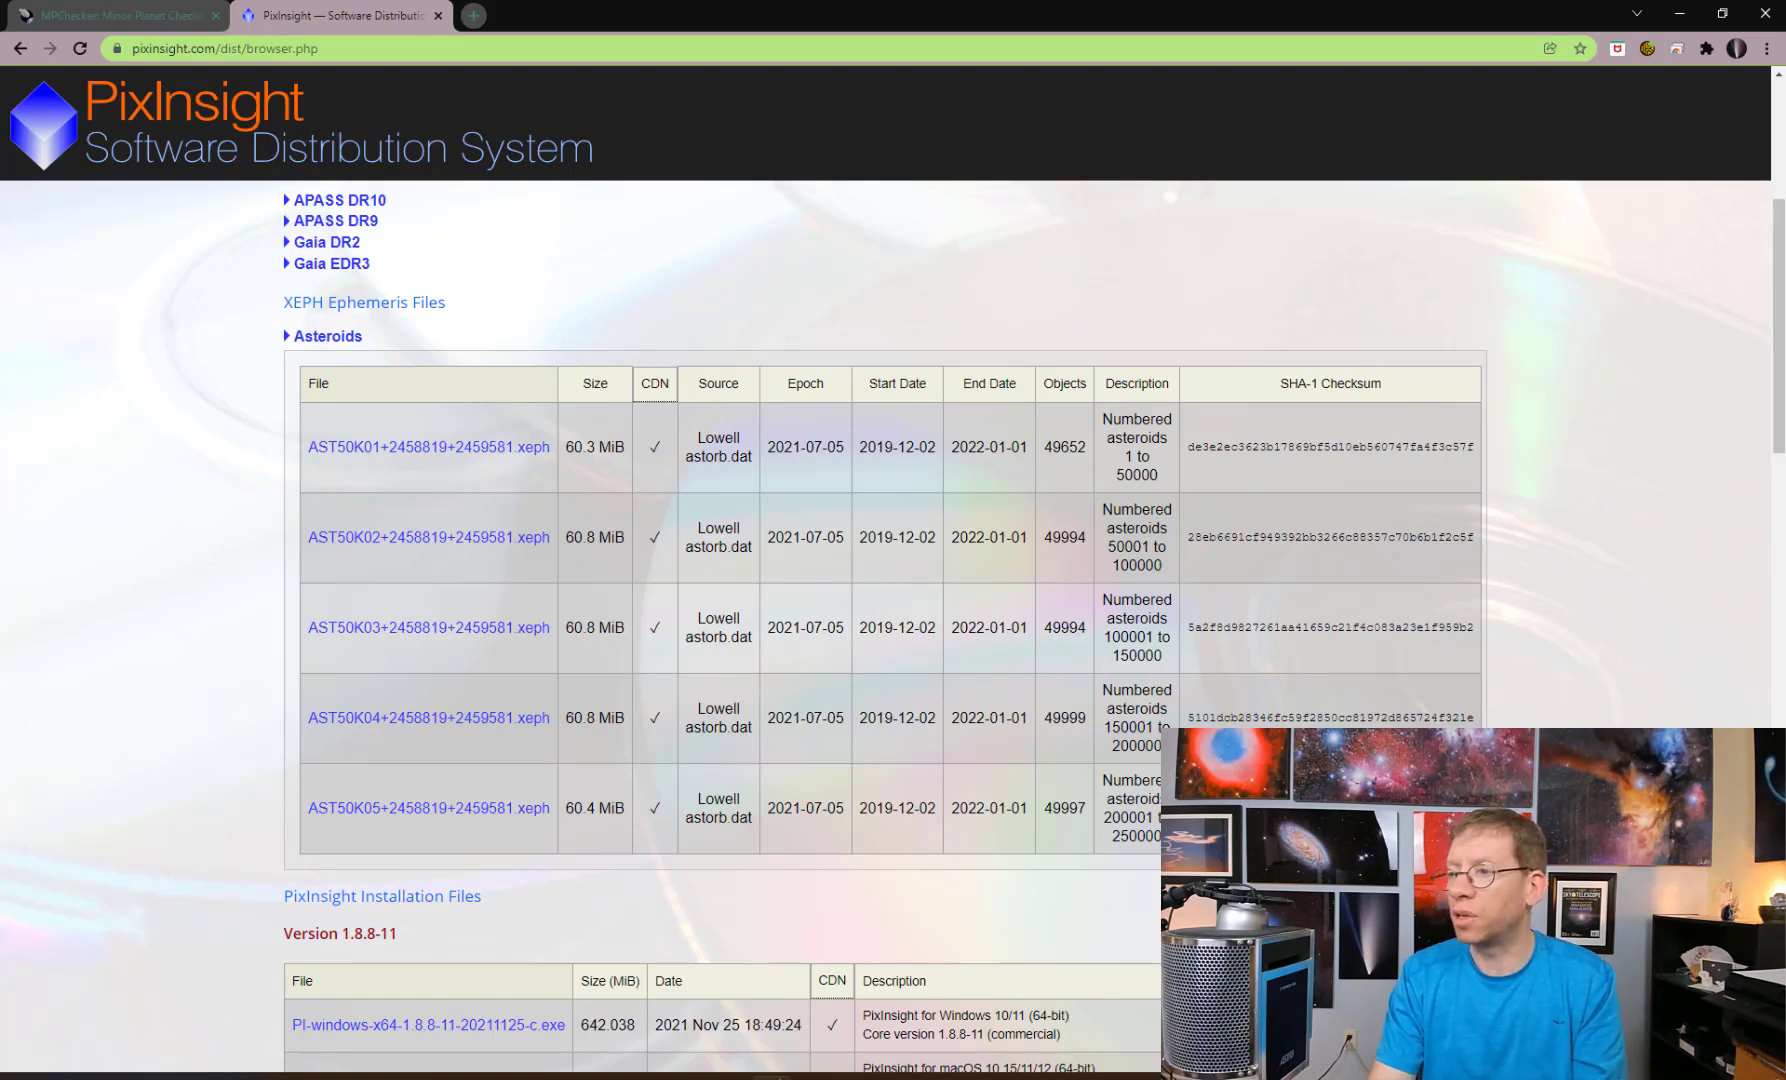
pyautogui.hotkey('alt', 'Tab')
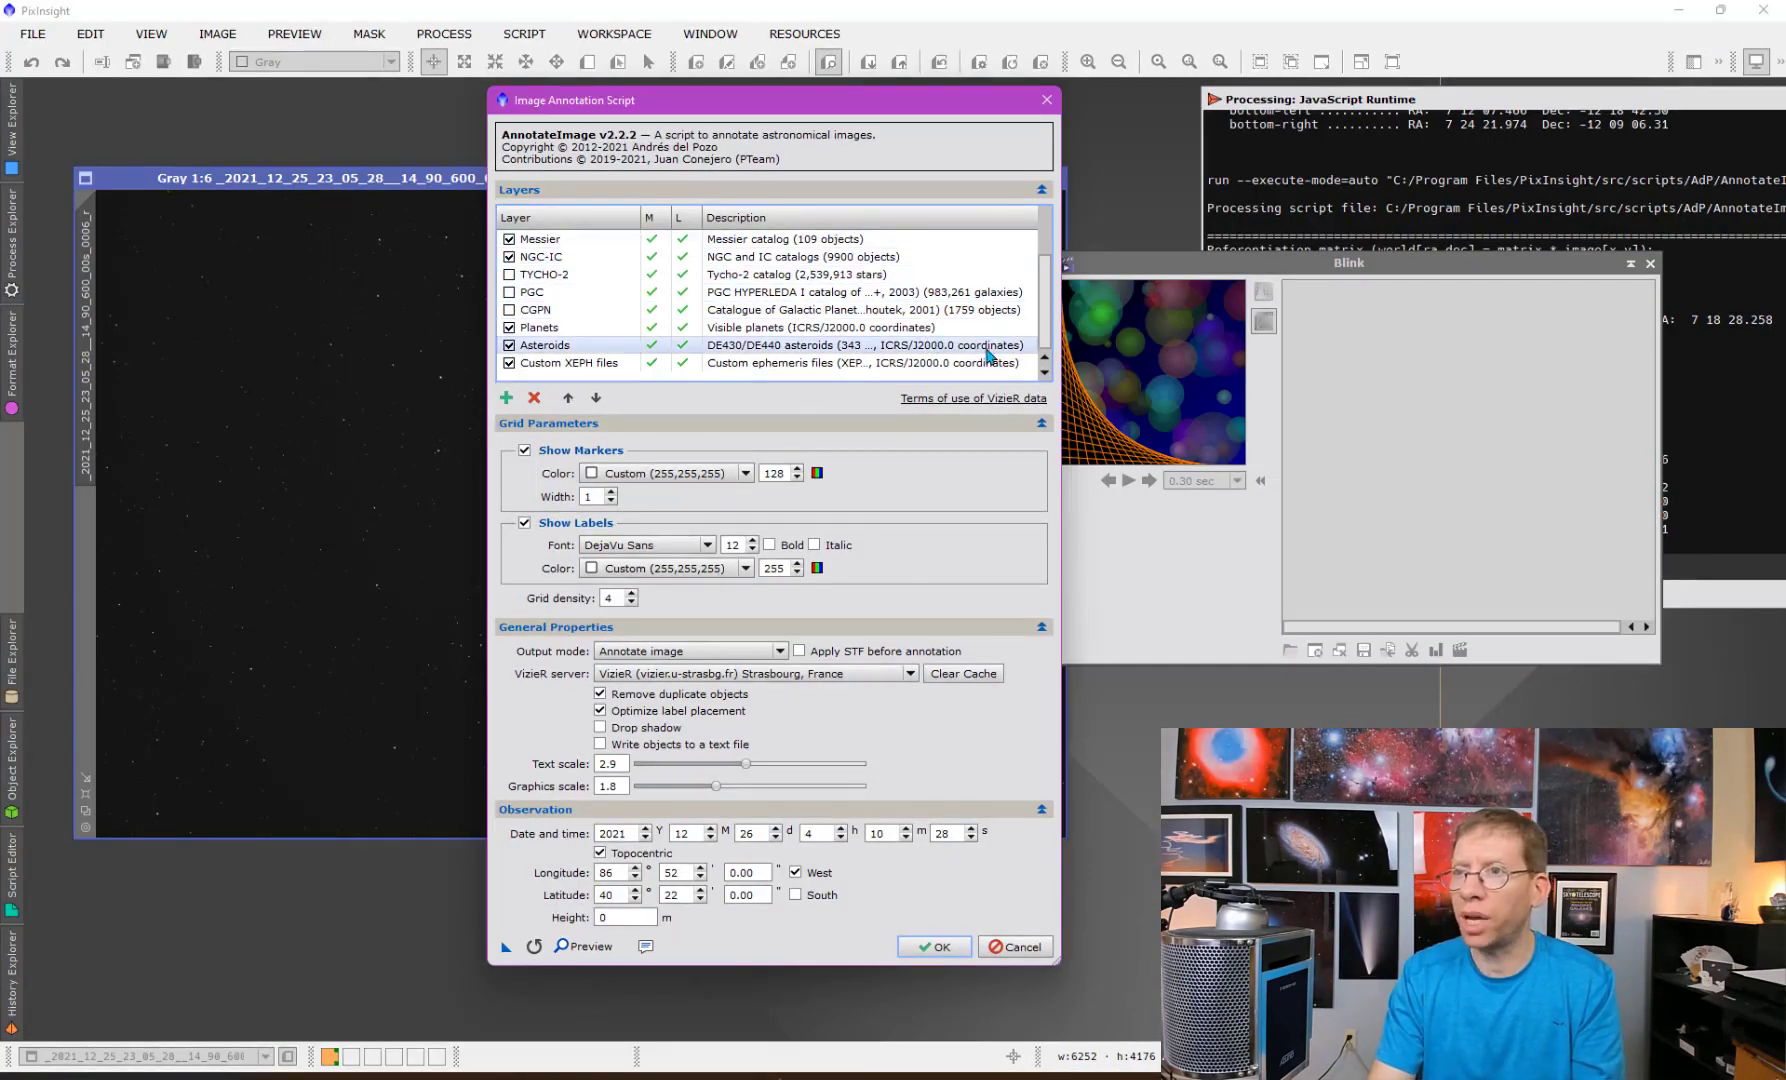
# Remove the existing Custom XEPH files layer and add a fresh Custom XEPH files layer.
pyautogui.click(580, 366)
pyautogui.click(535, 398)
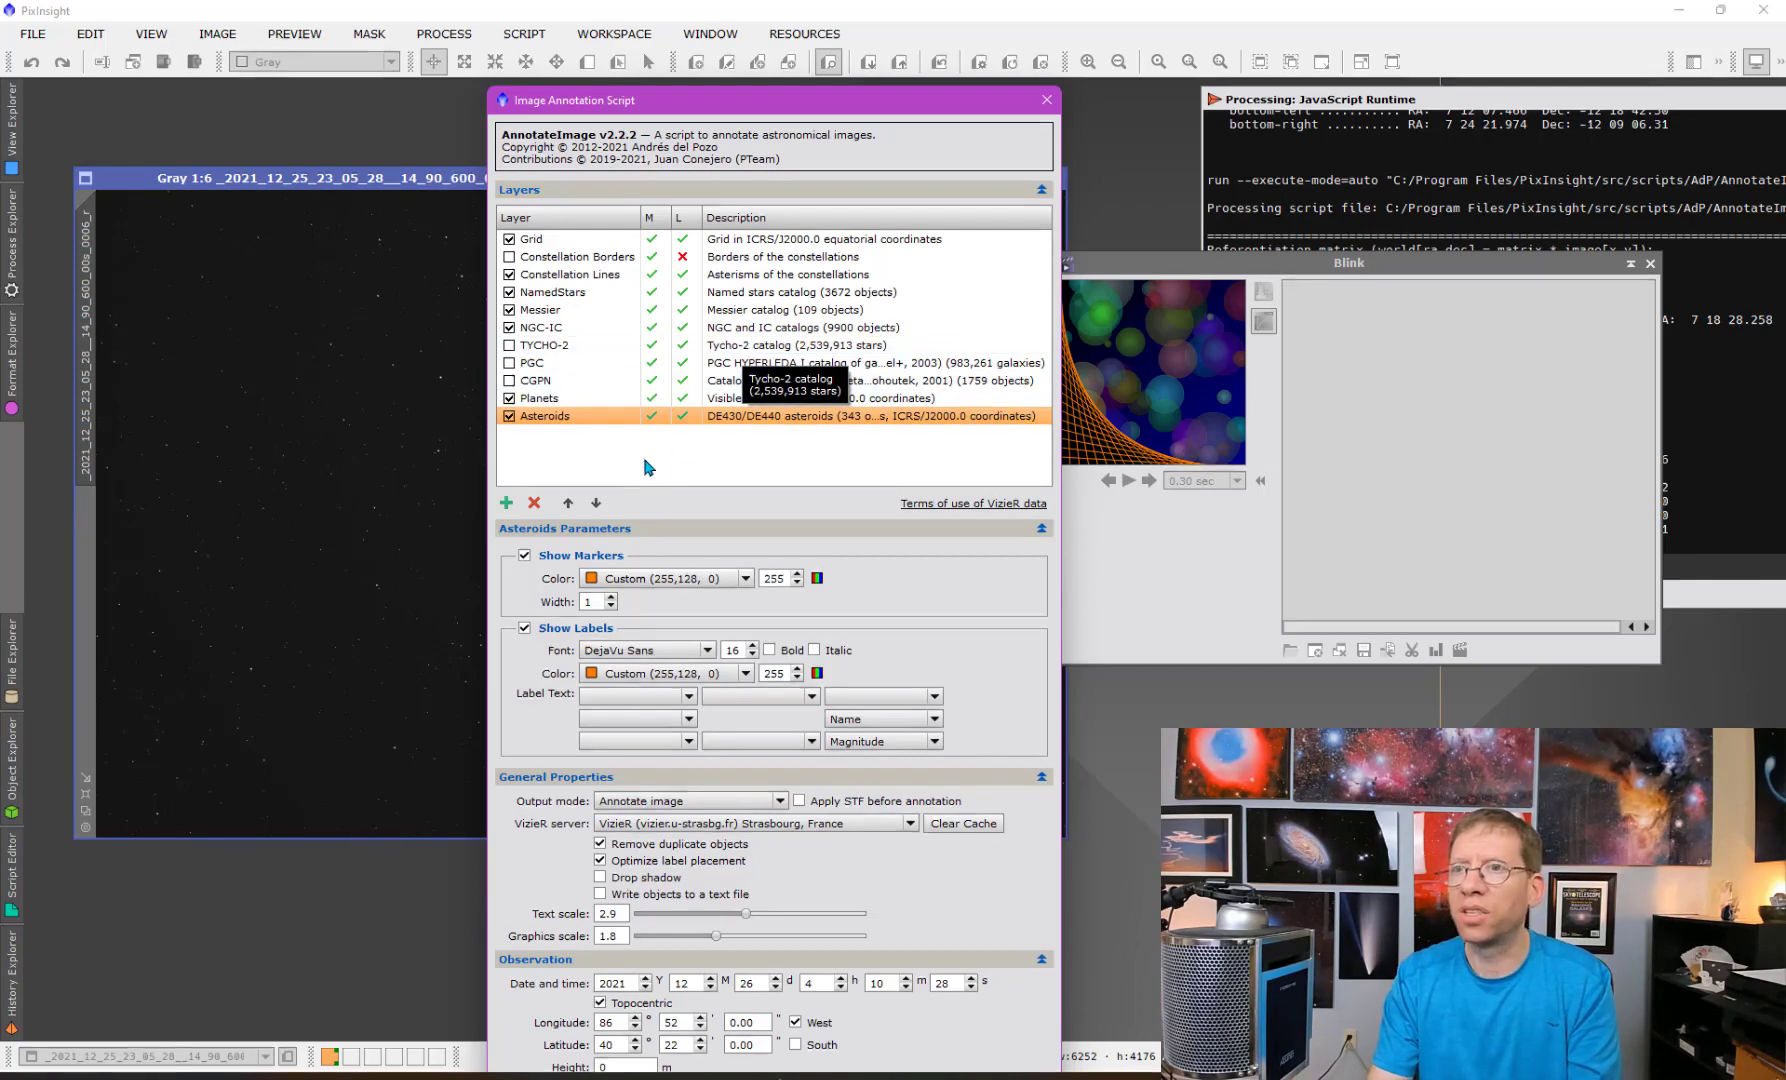
pyautogui.click(508, 503)
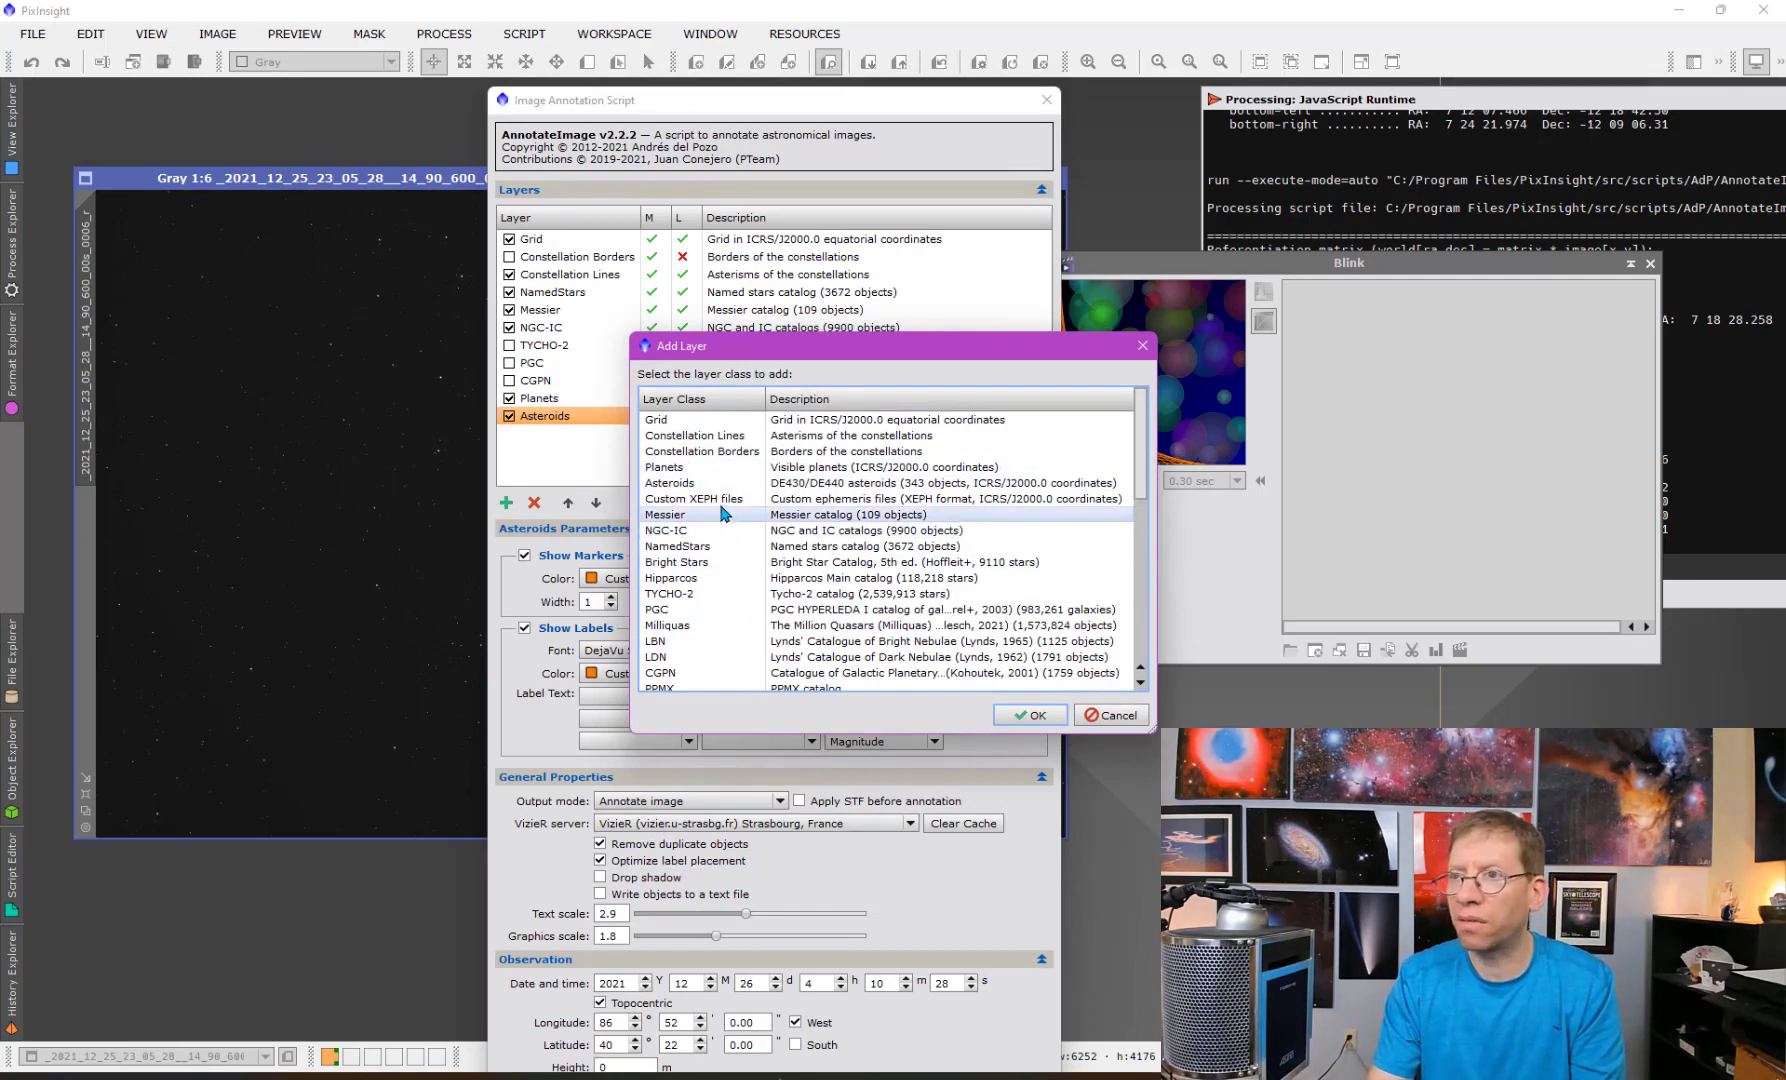
pyautogui.click(720, 503)
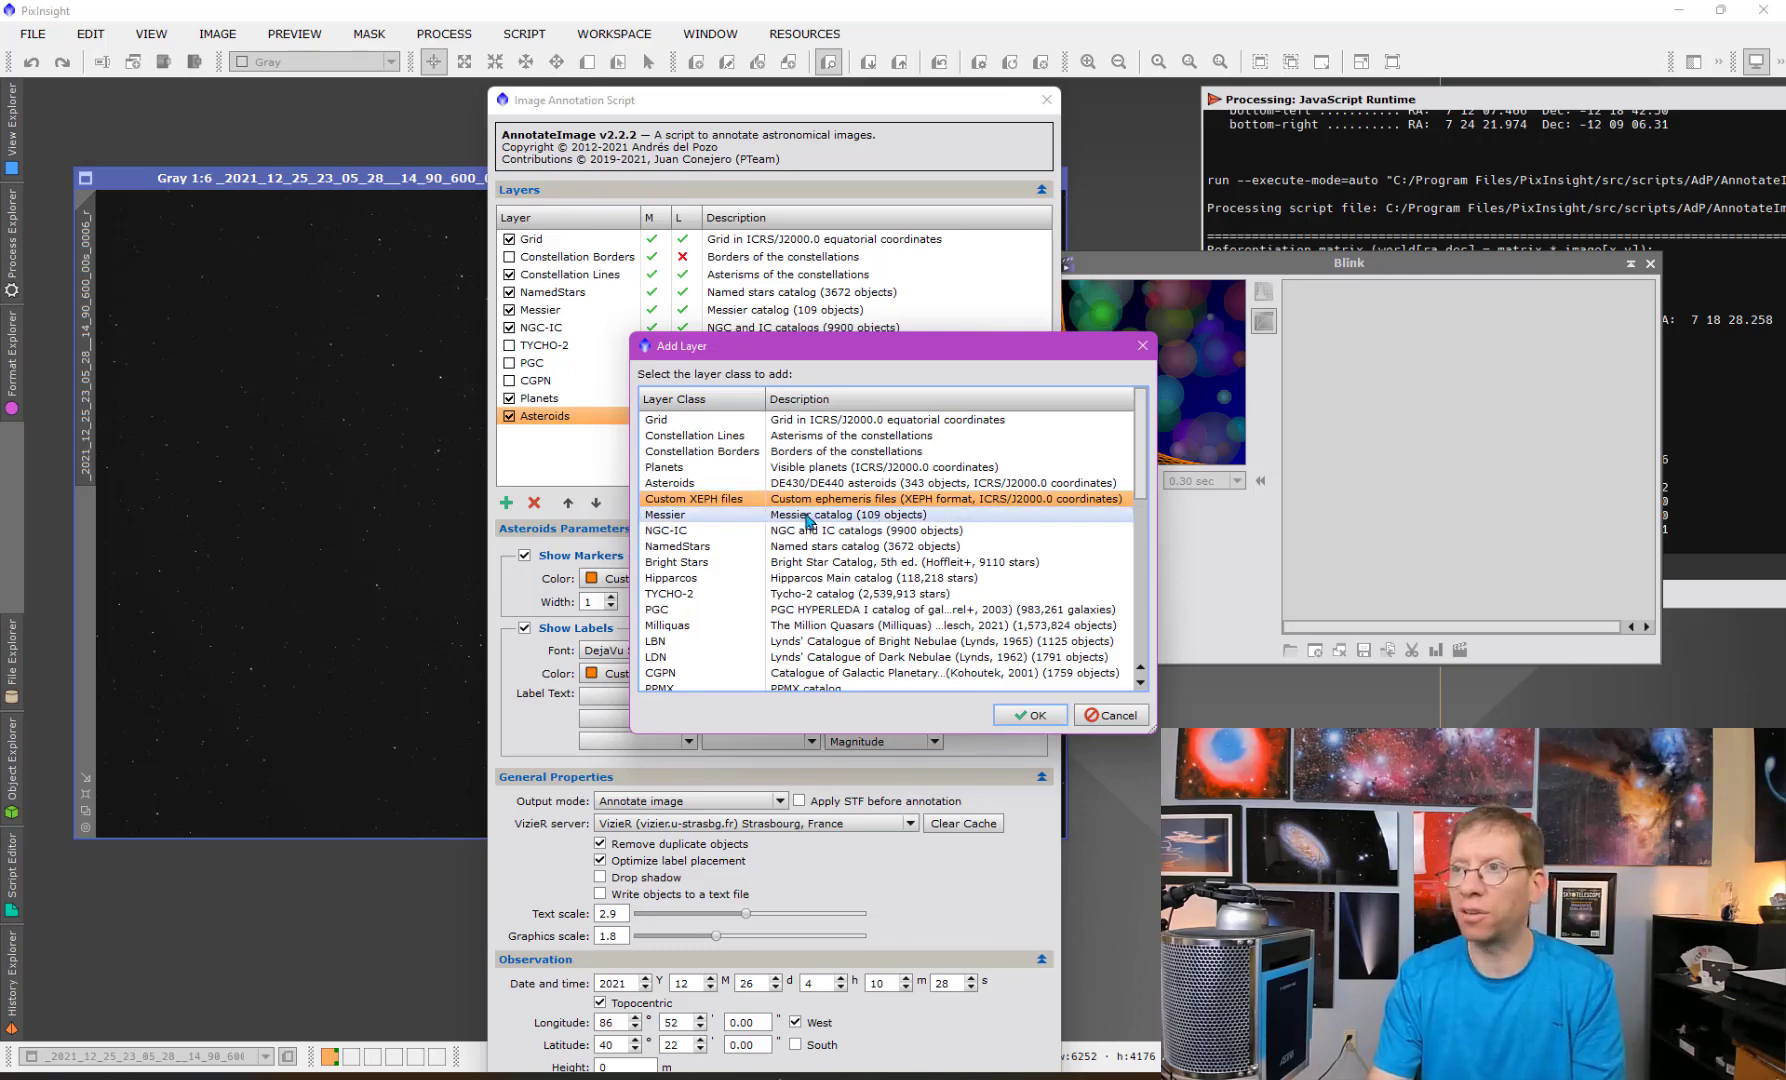
pyautogui.click(1030, 716)
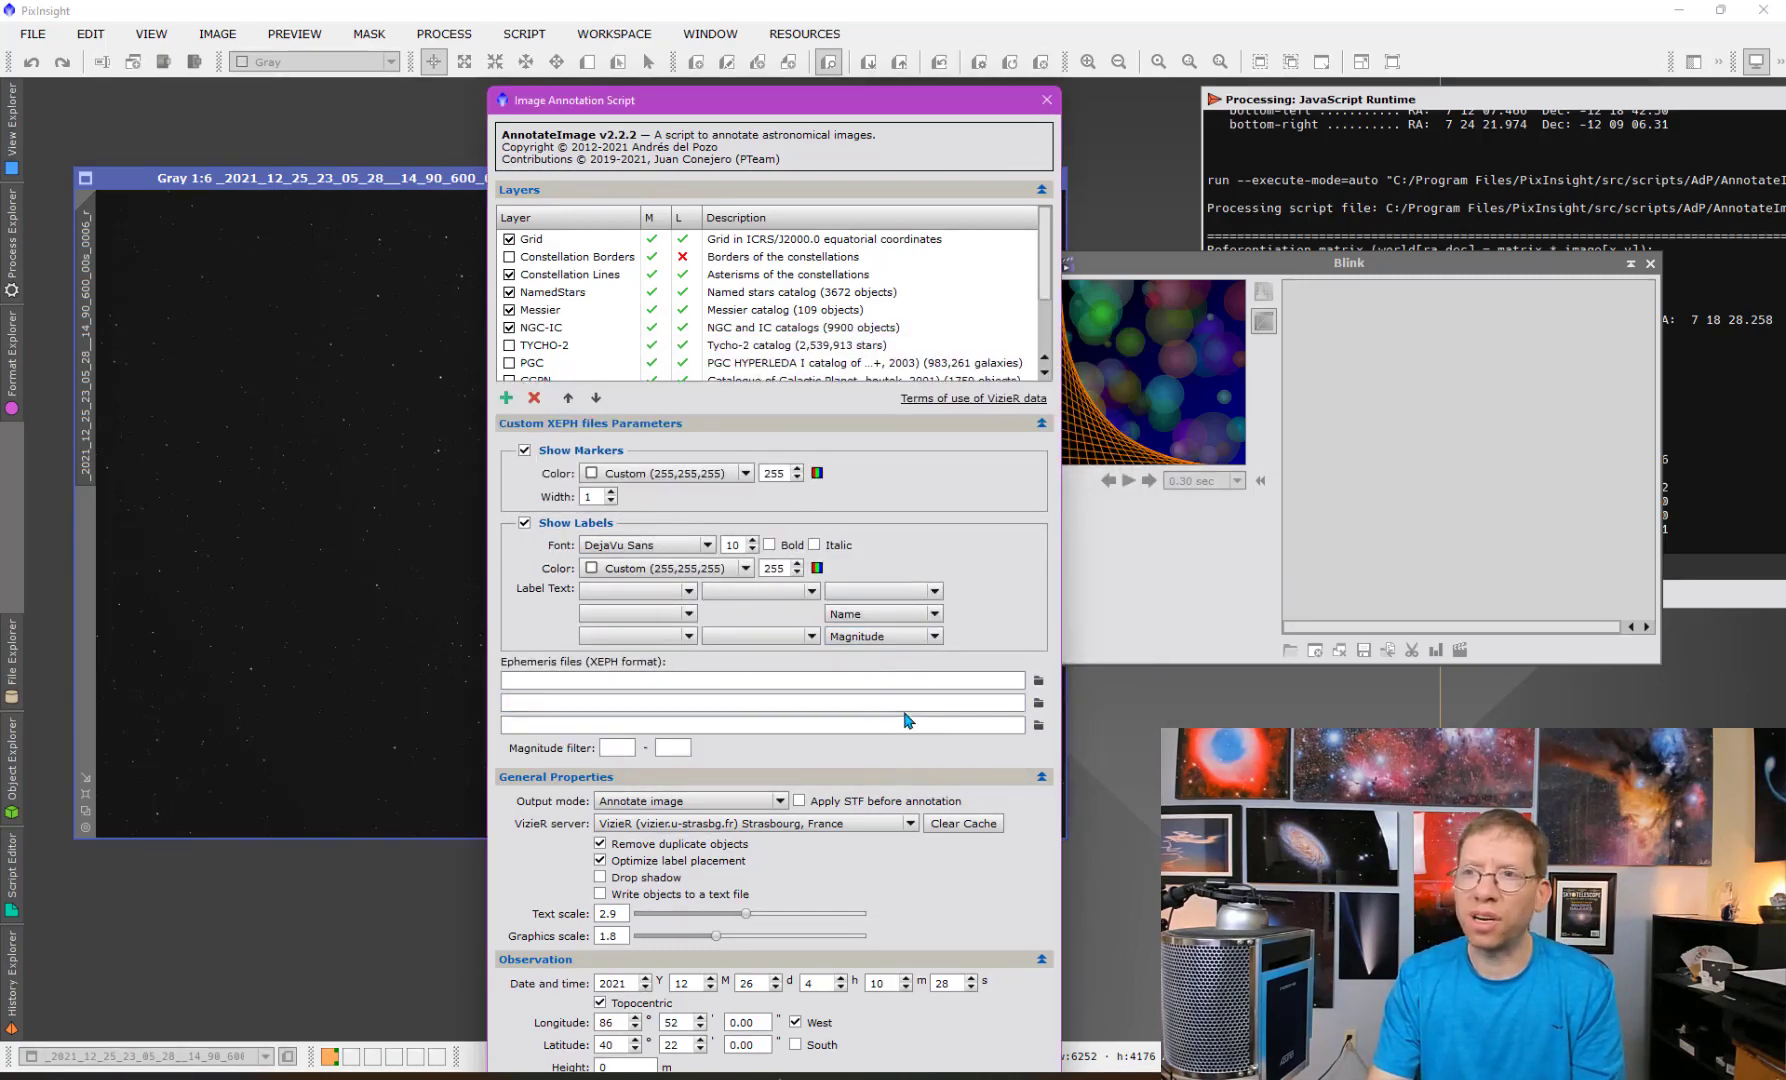
# Load AST50K01+2458819+2459581.xeph from C:/PI_Asteroid_FIles as the first ephemeris file of the Custom XEPH files layer.
pyautogui.click(615, 684)
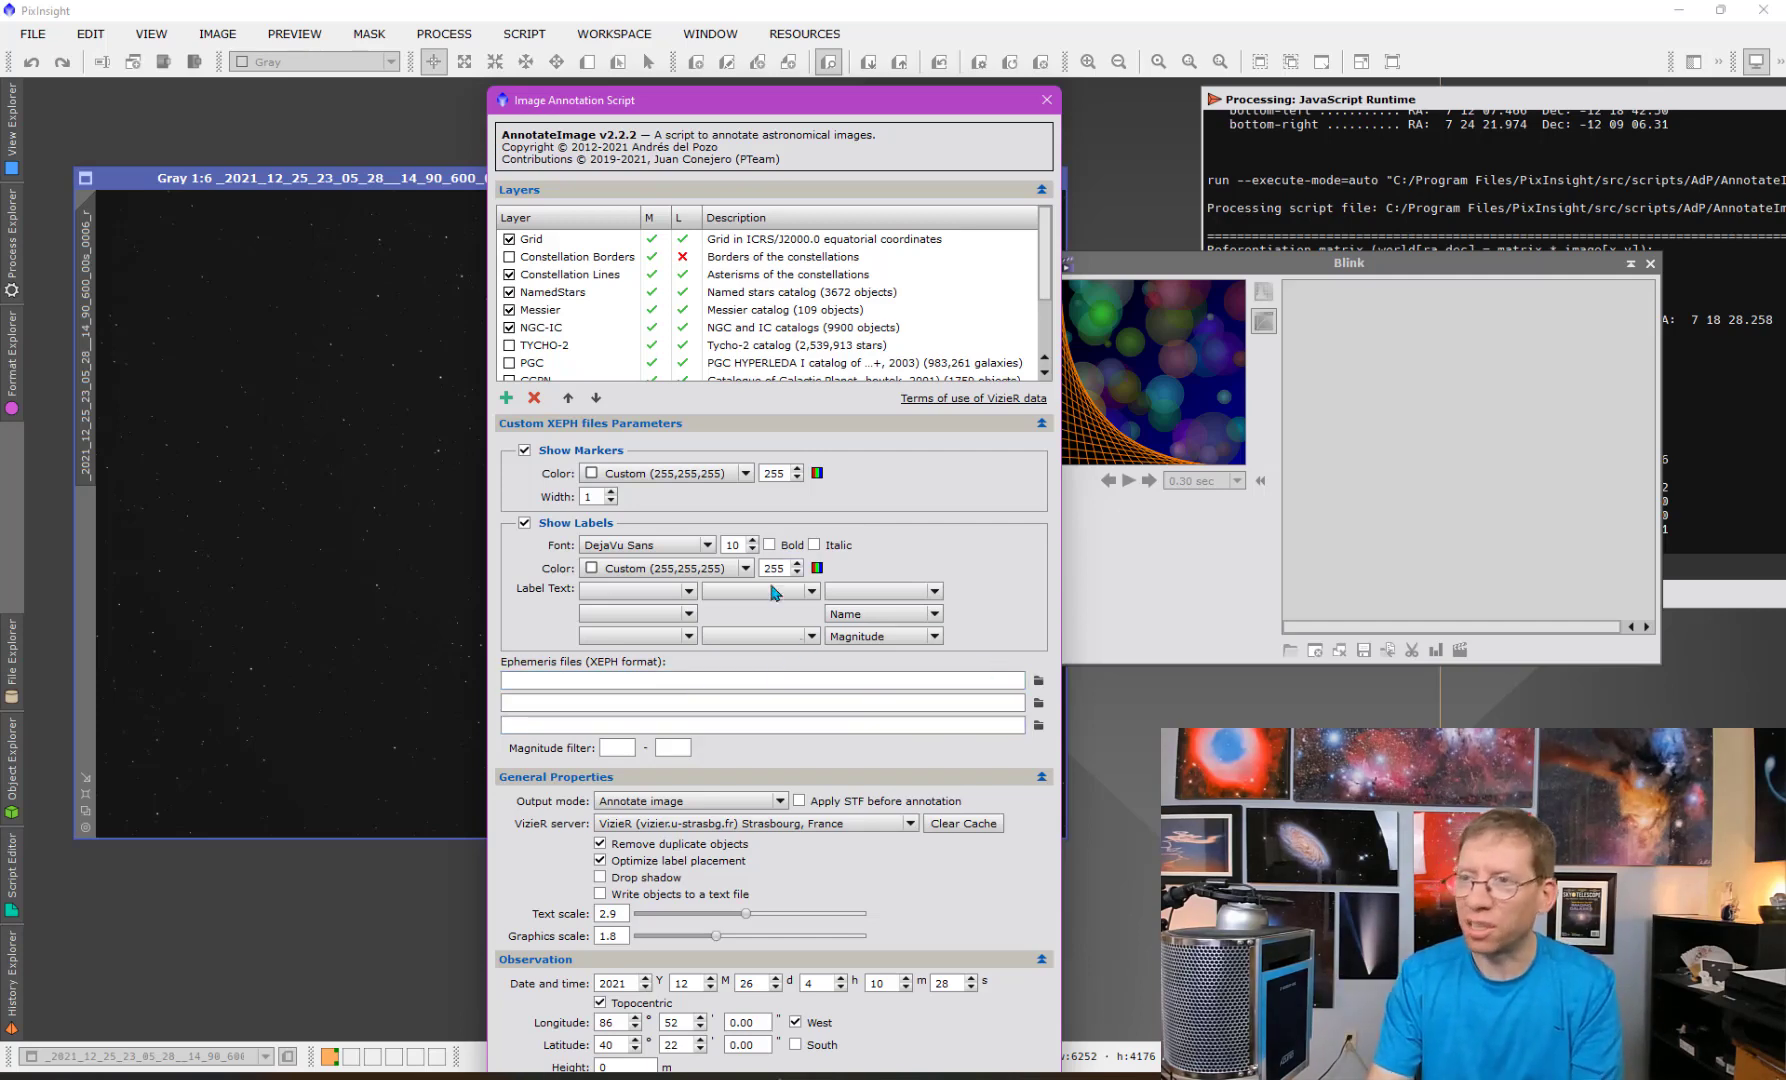
pyautogui.scroll(-1, 612, 354)
pyautogui.scroll(-1, 578, 358)
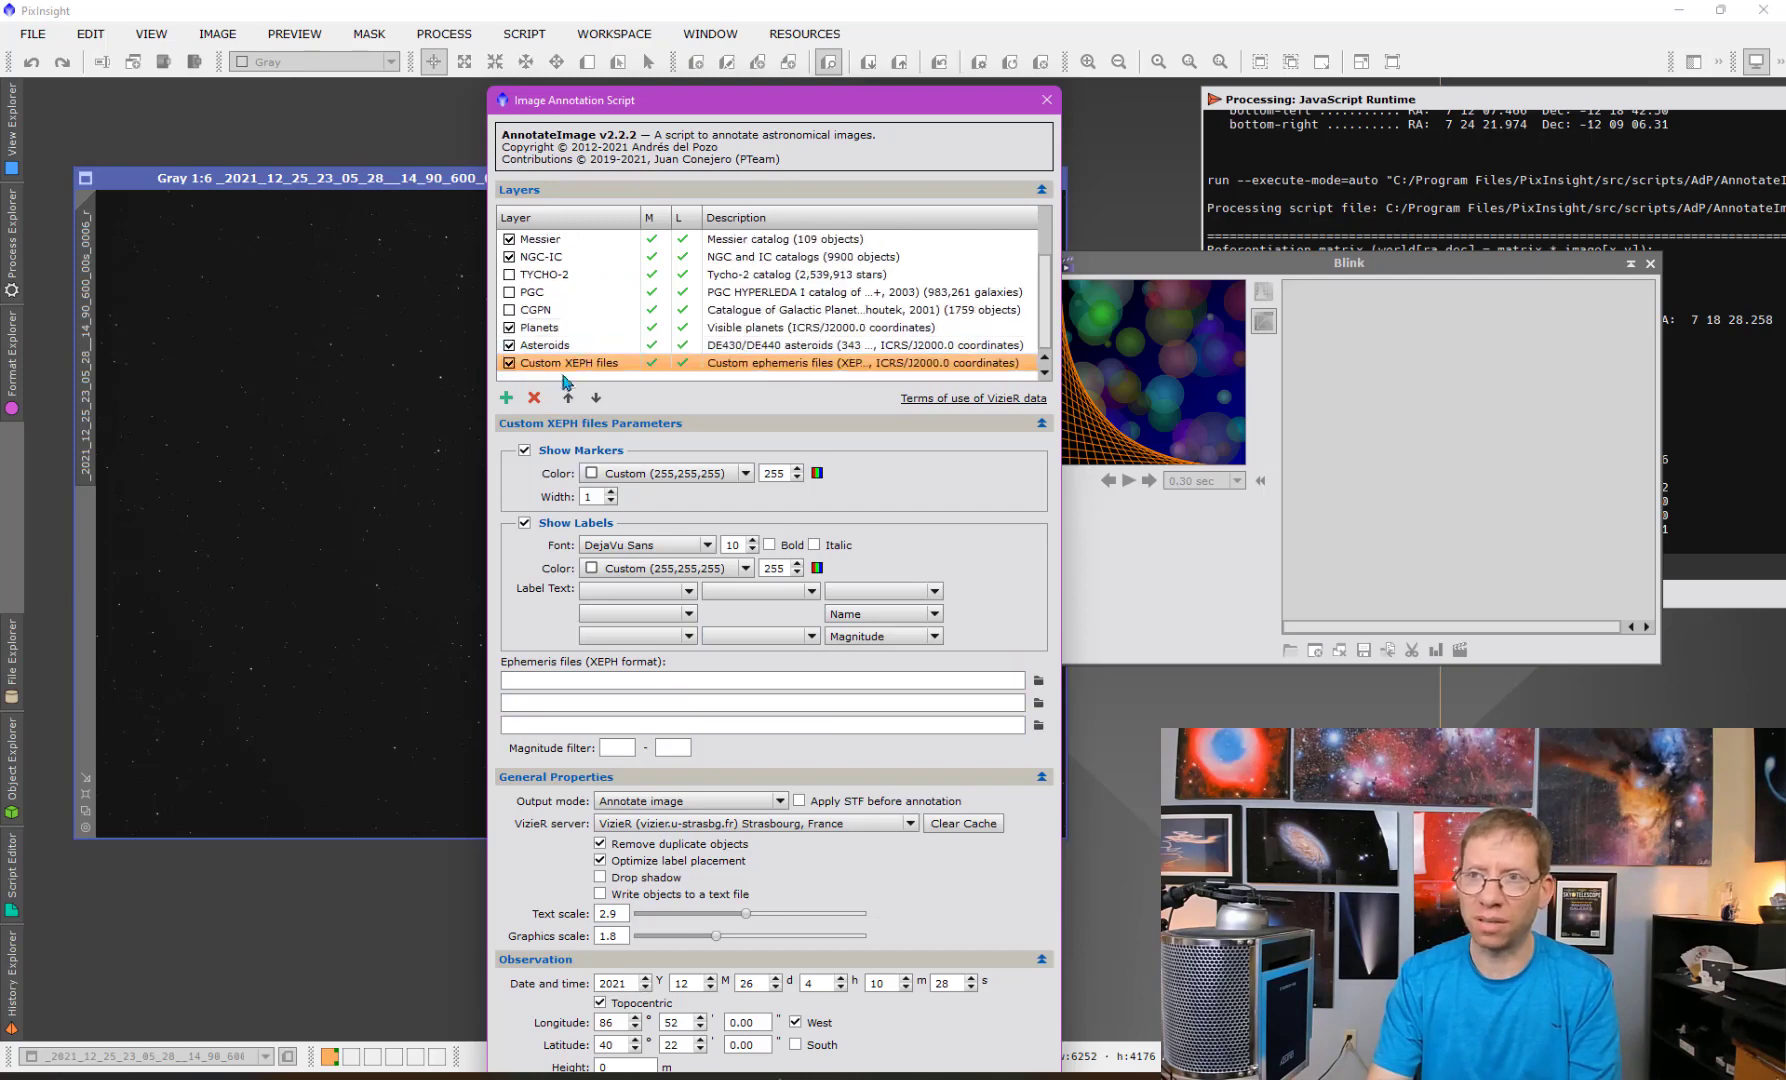
pyautogui.click(1038, 681)
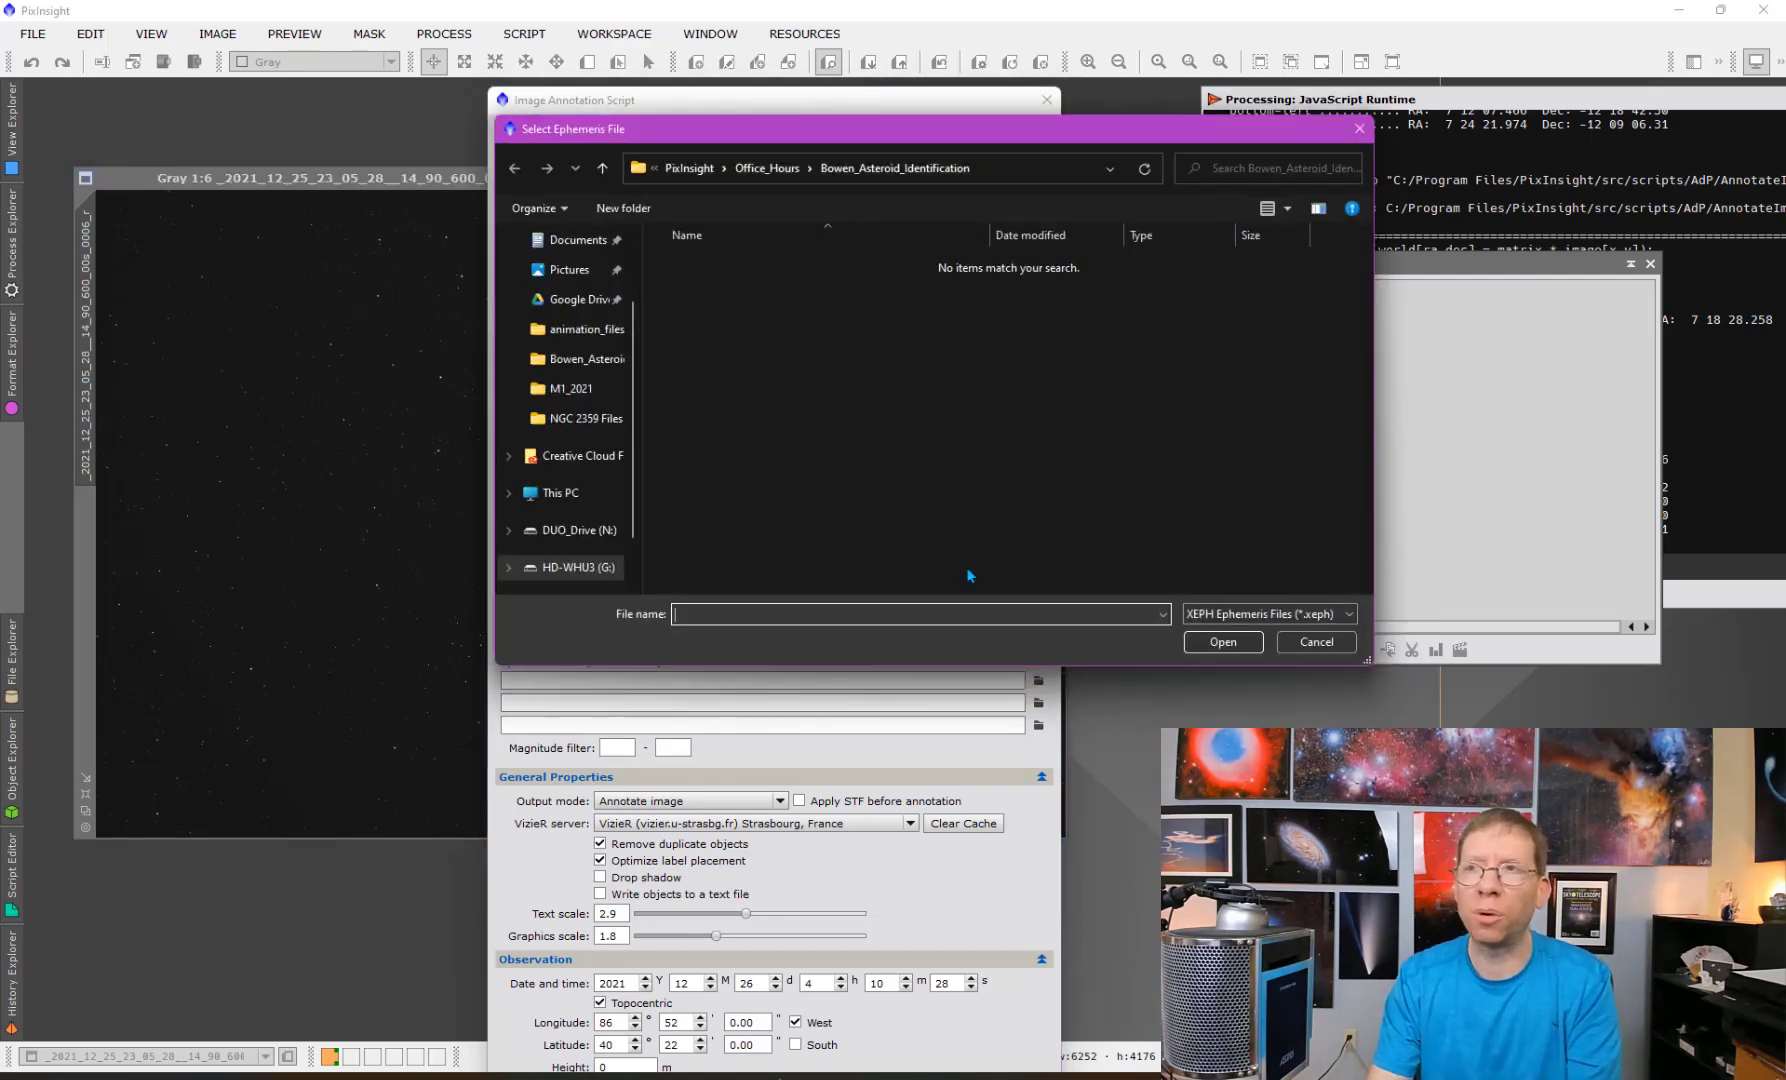
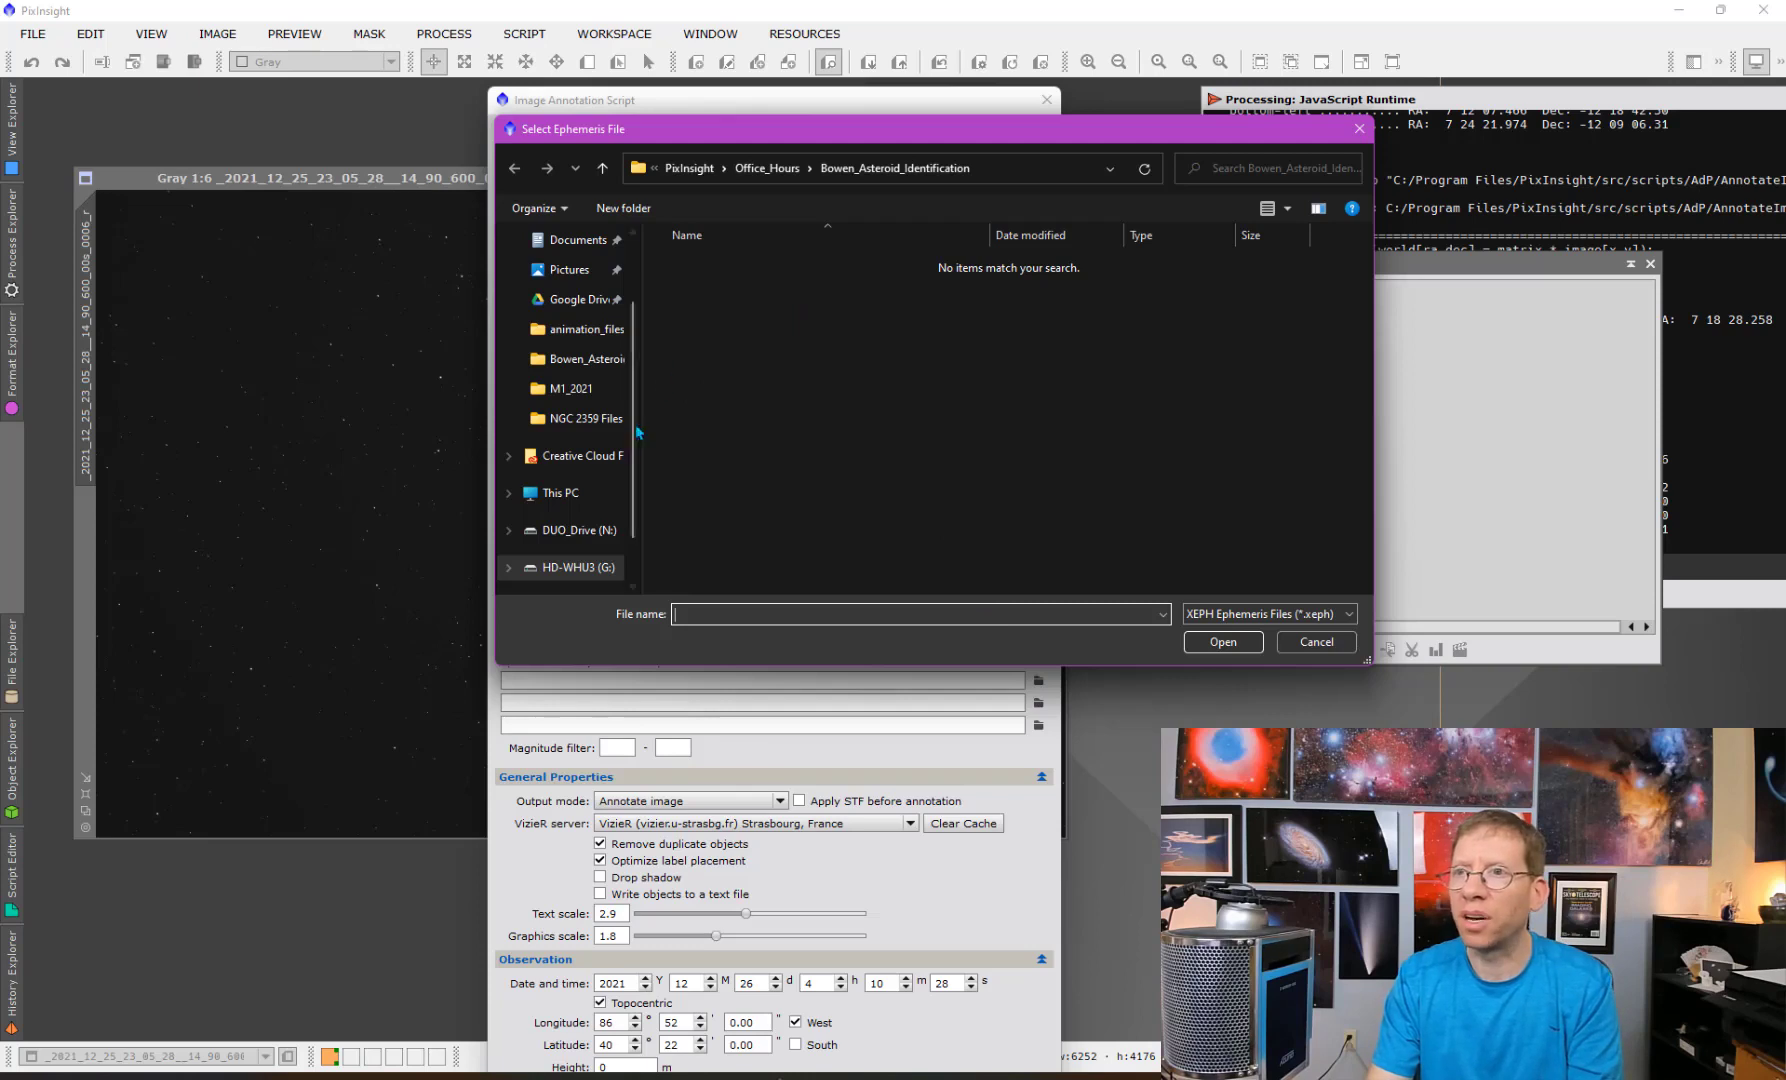
pyautogui.scroll(-1, 609, 527)
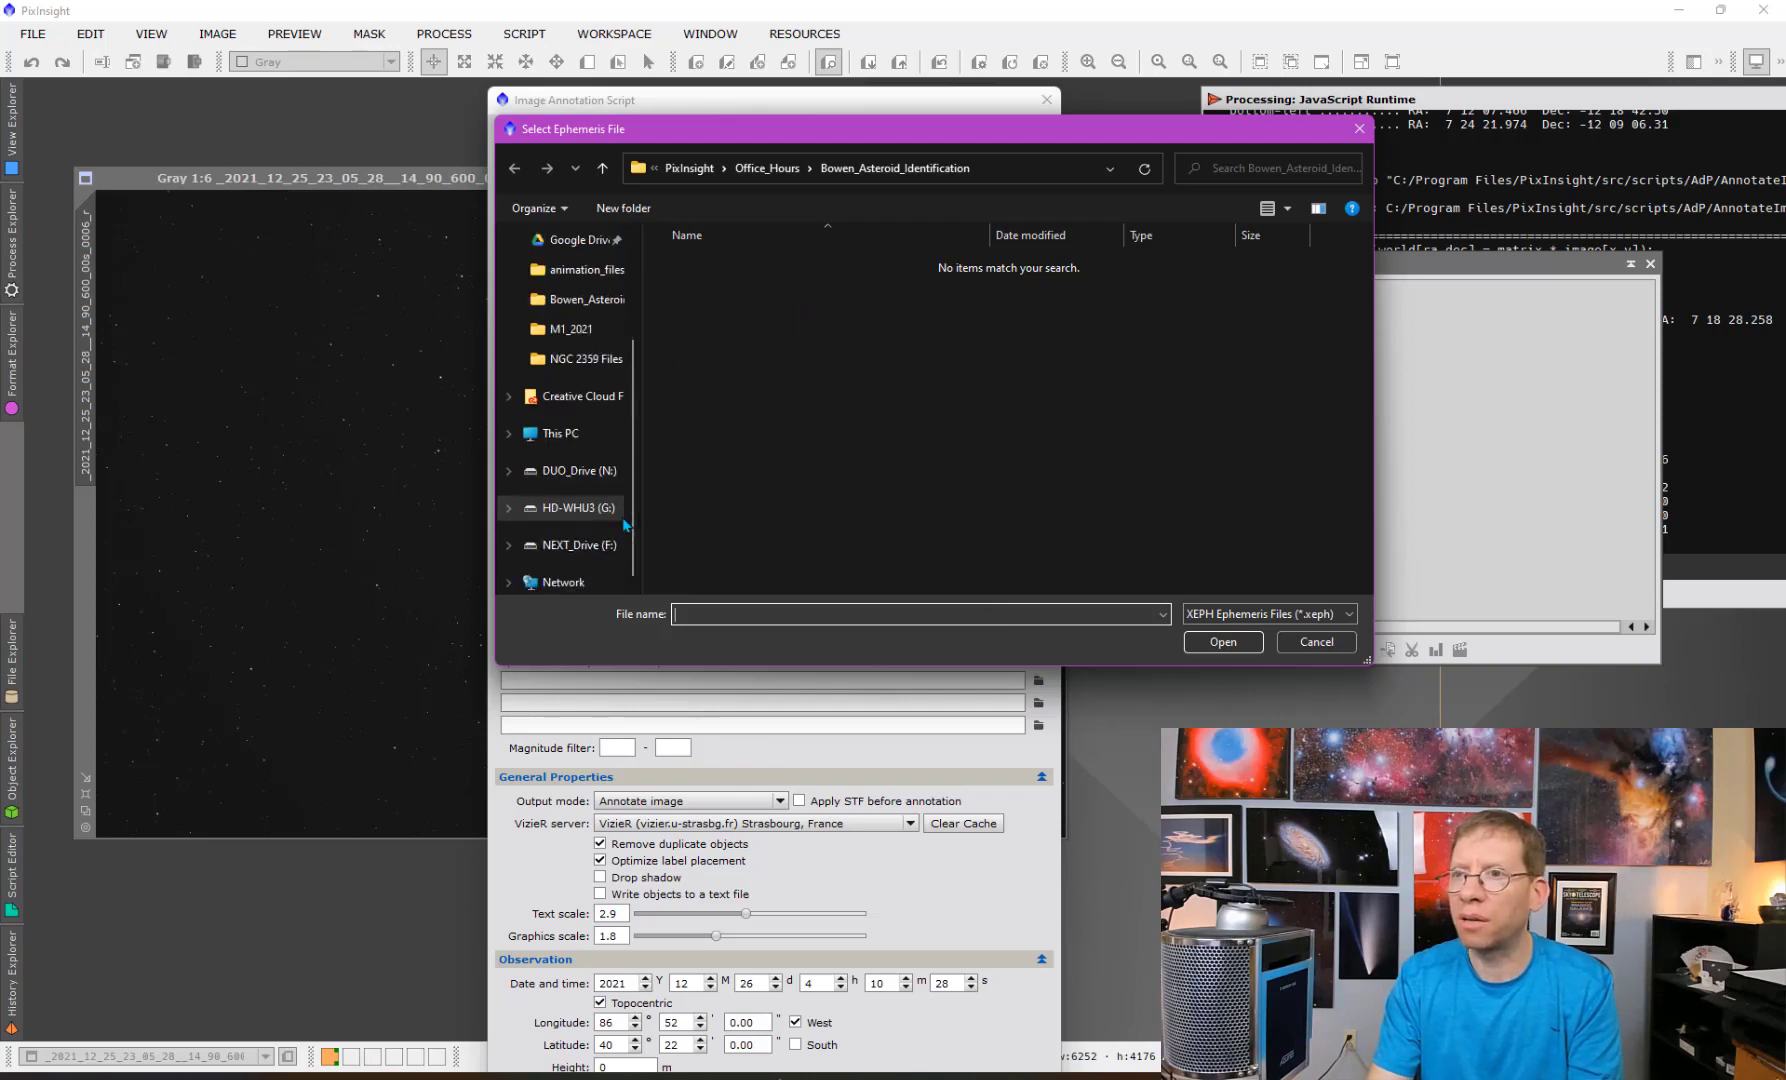
pyautogui.click(560, 433)
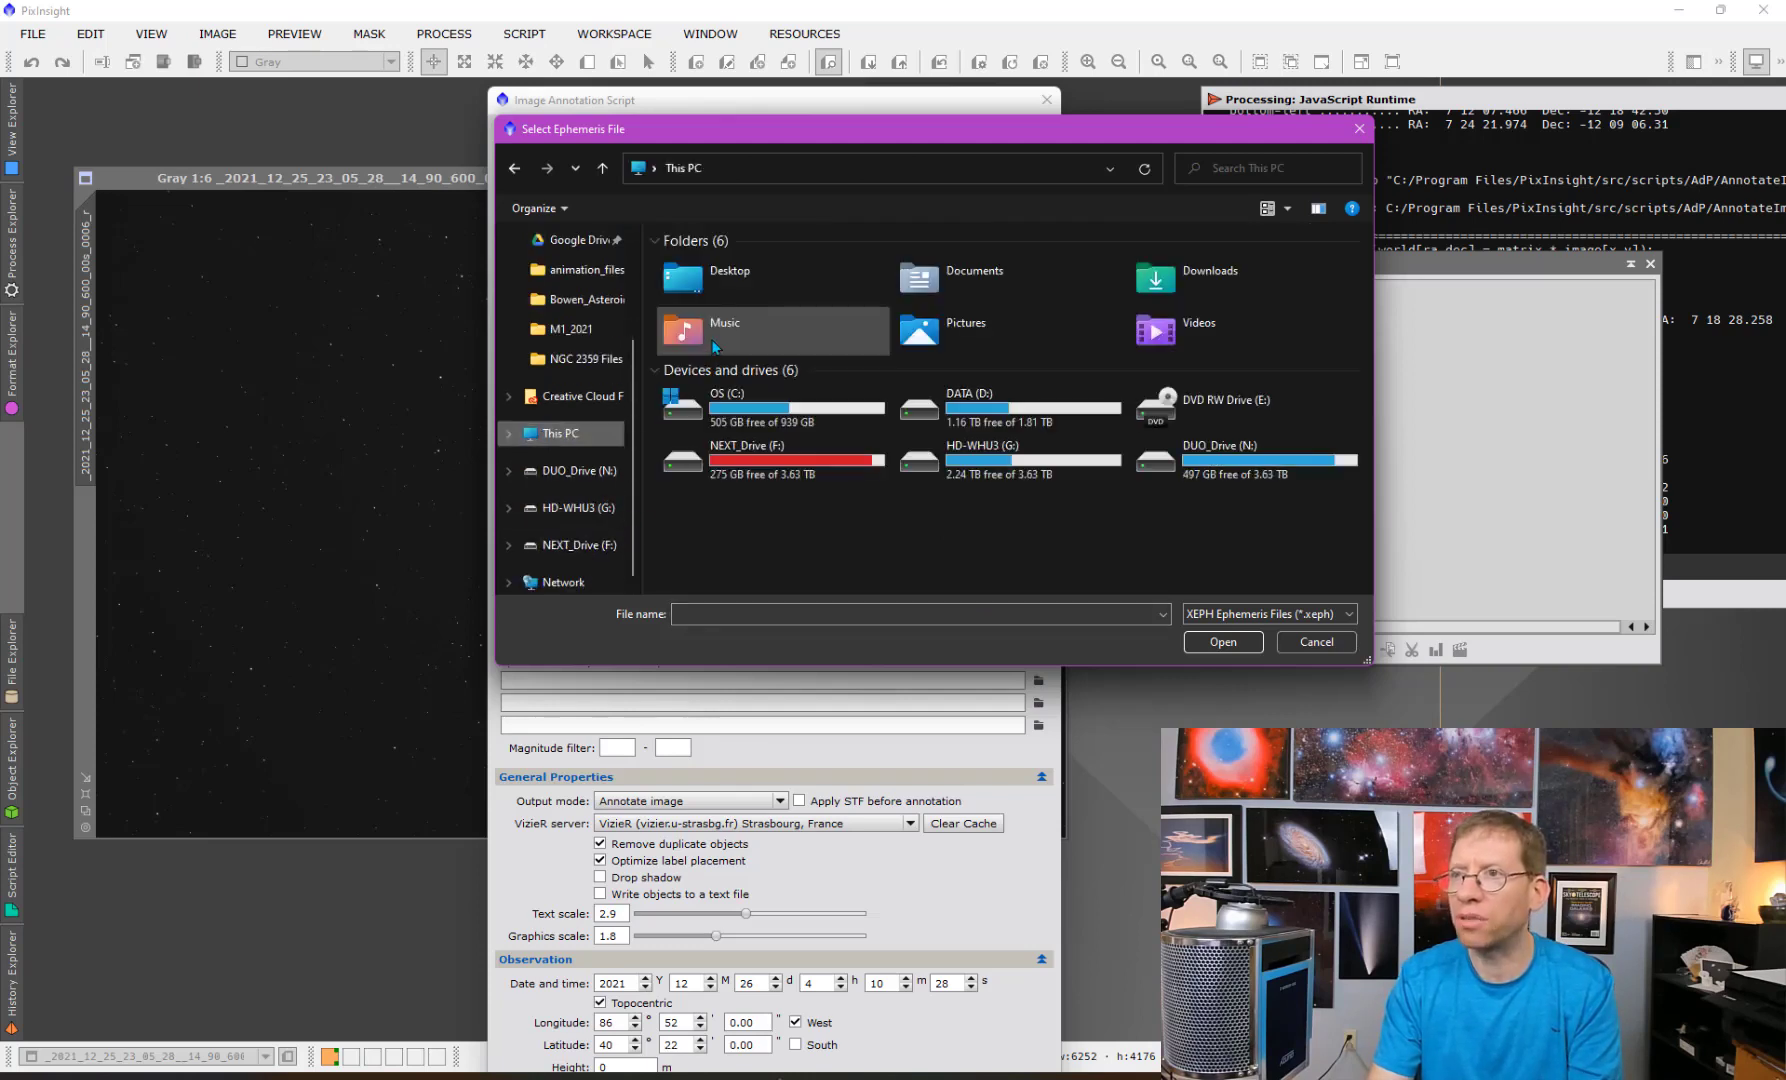
pyautogui.doubleClick(800, 418)
pyautogui.scroll(-2, 813, 541)
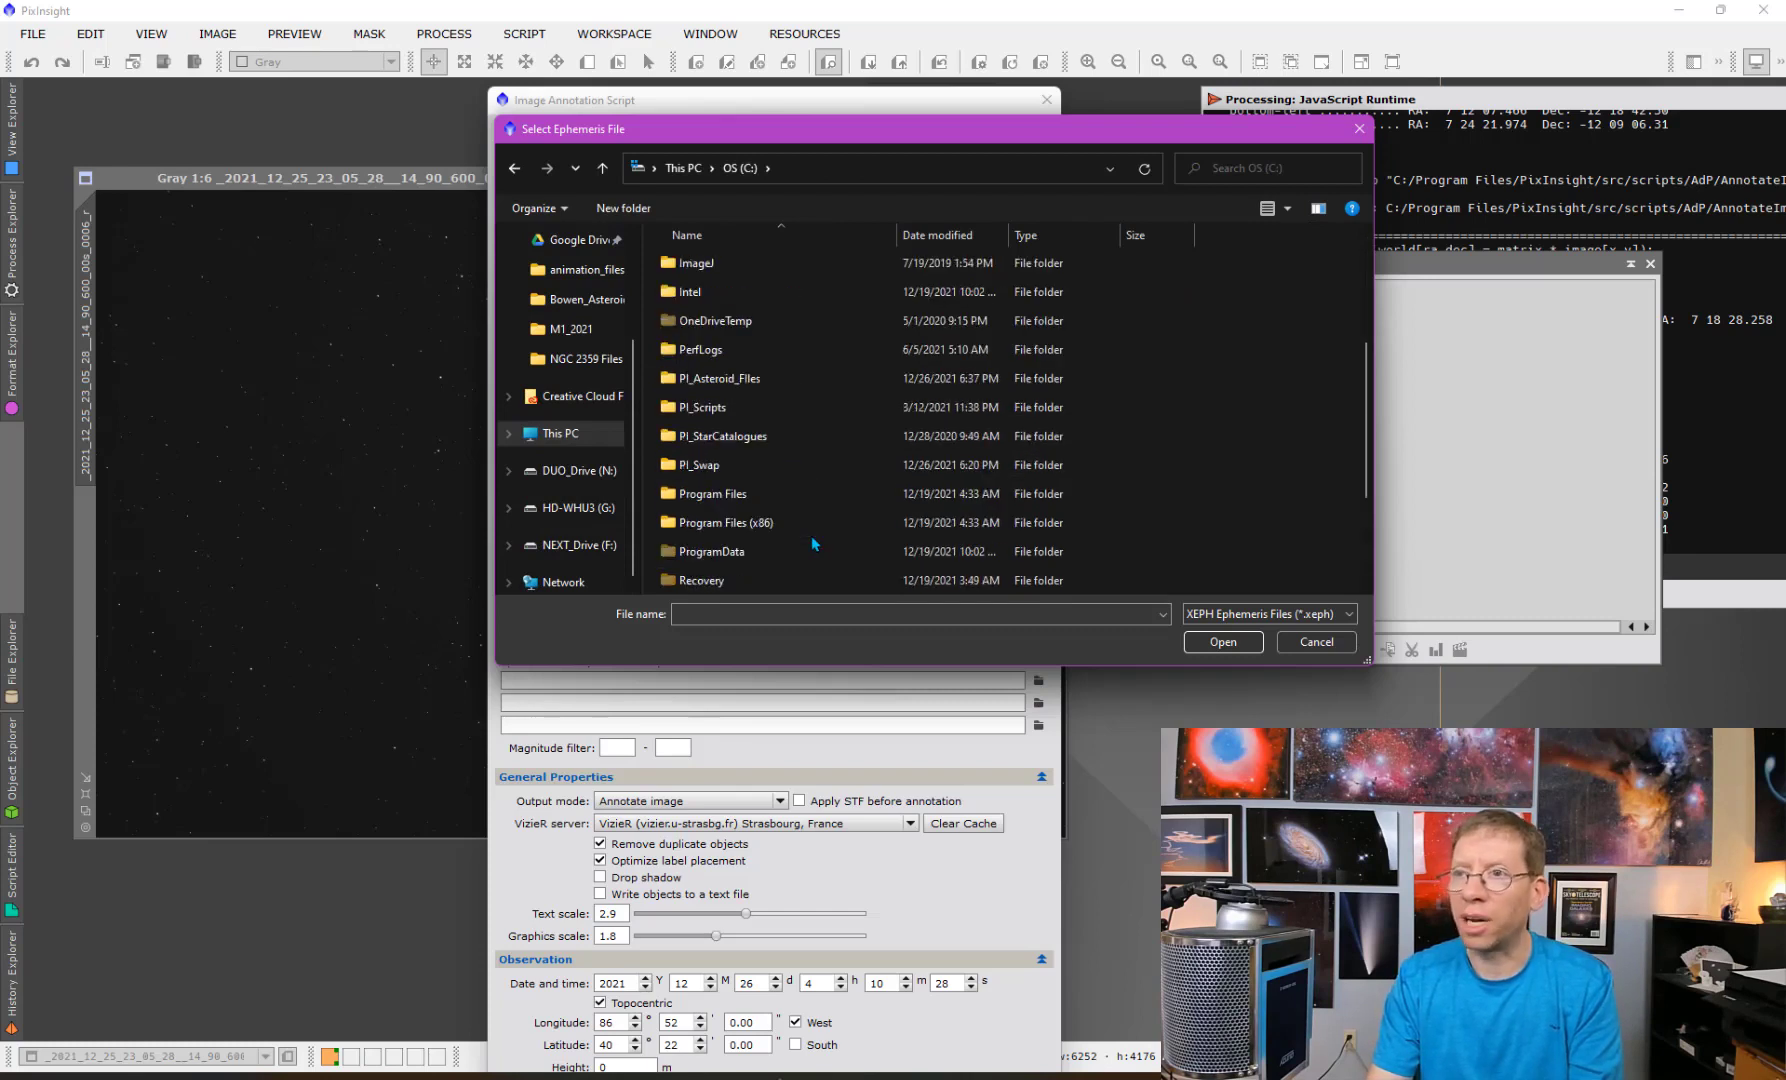
pyautogui.doubleClick(755, 378)
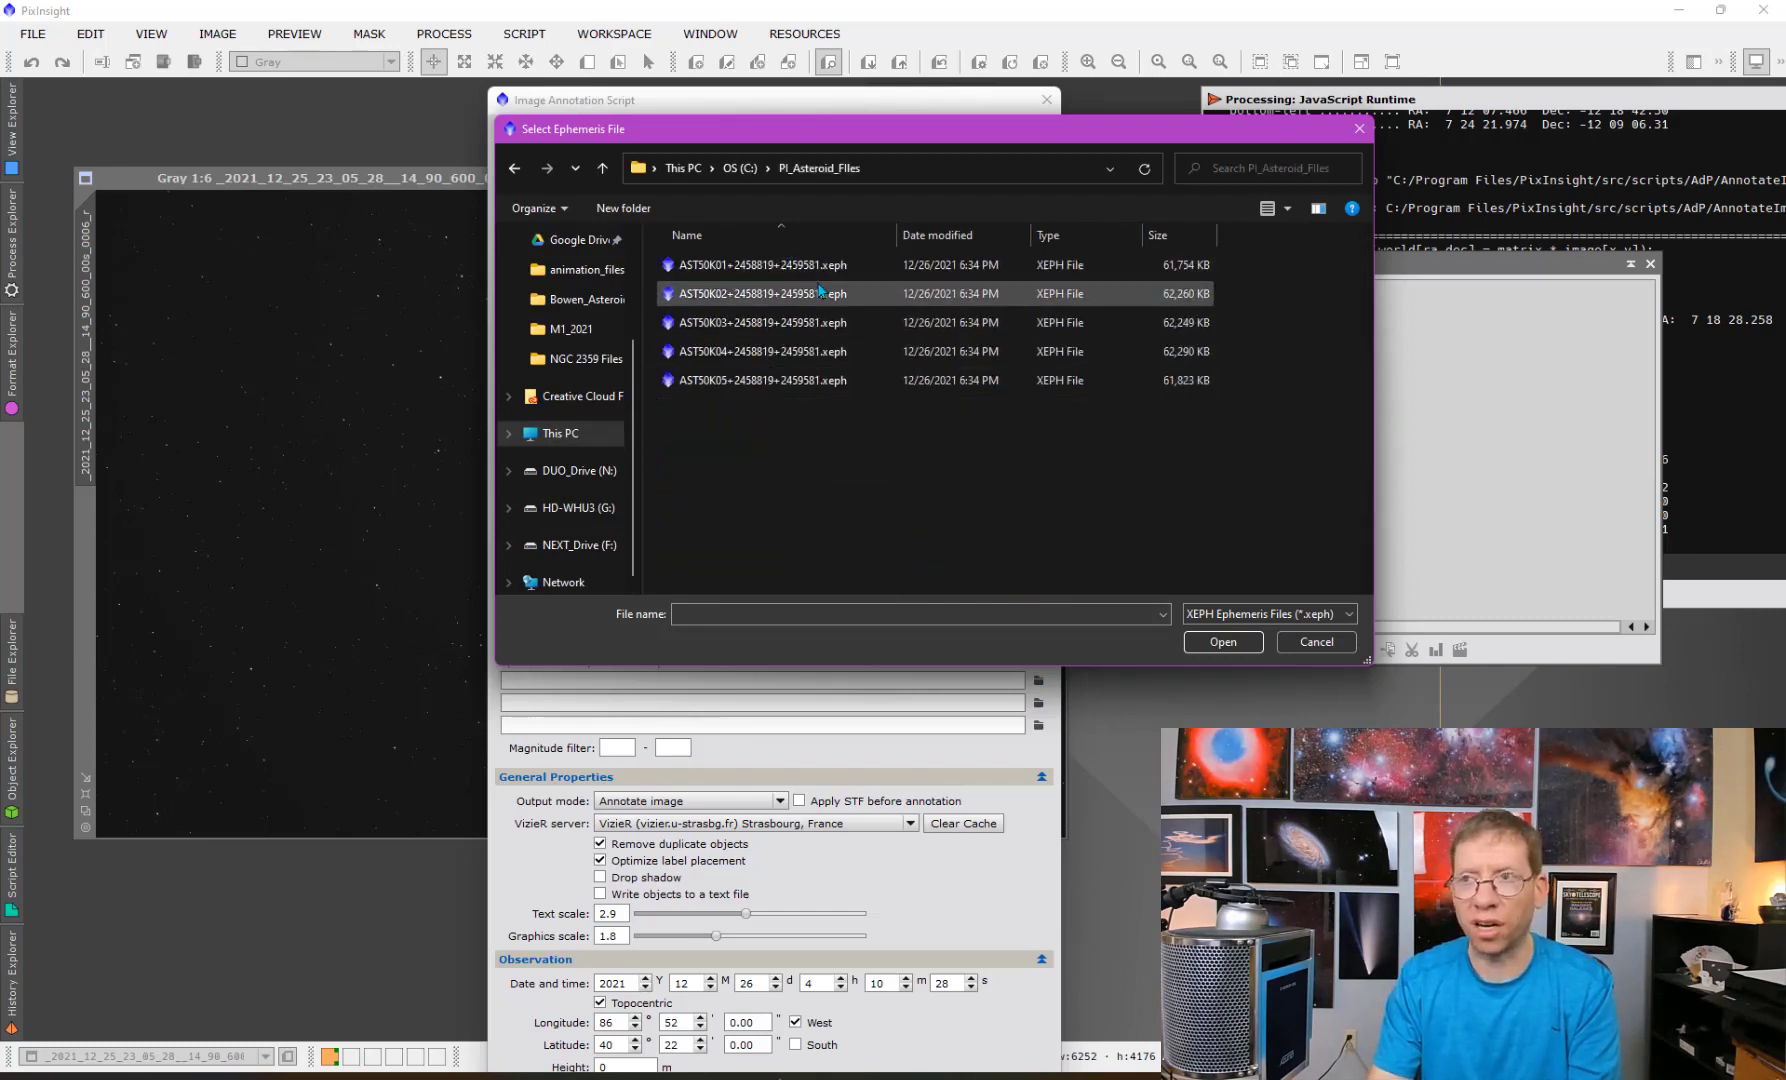
pyautogui.click(780, 265)
pyautogui.click(1247, 645)
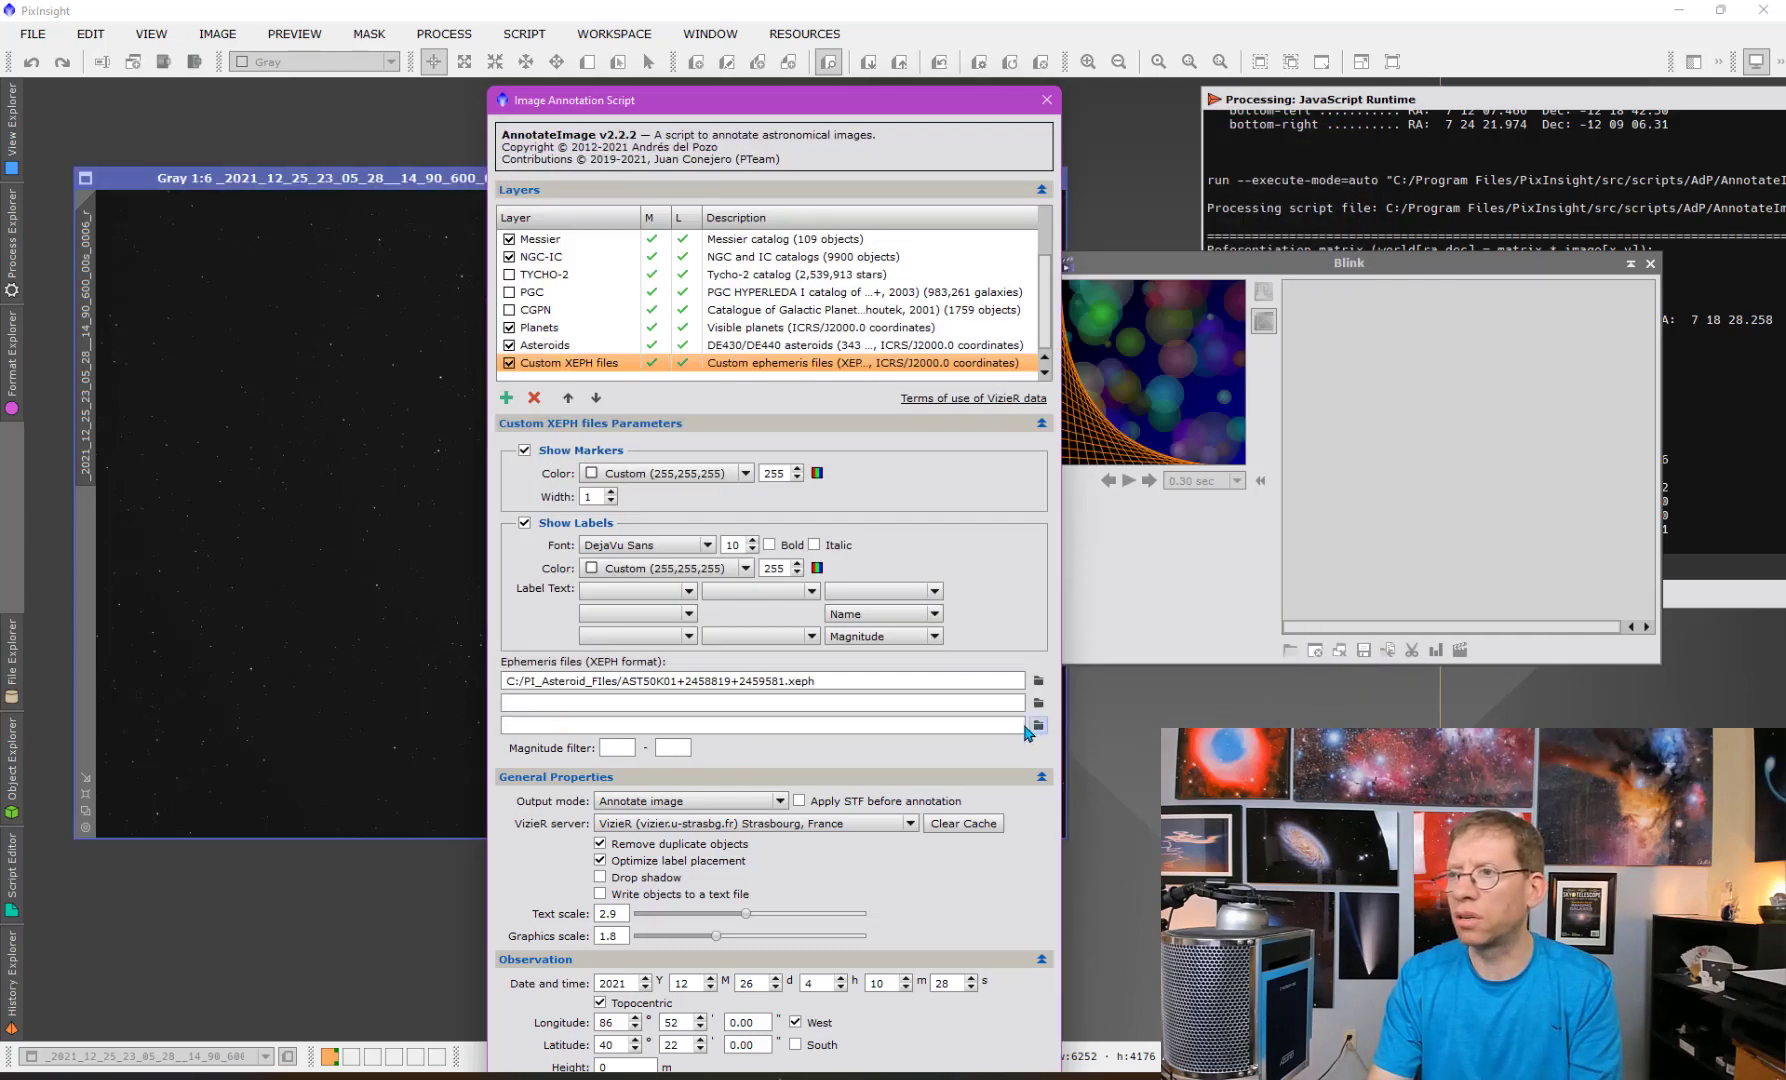
# Load AST50K02+2458819+2459581.xeph and AST50K03+2458819+2459581.xeph as the layer's second and third ephemeris files.
pyautogui.click(1038, 703)
pyautogui.click(790, 294)
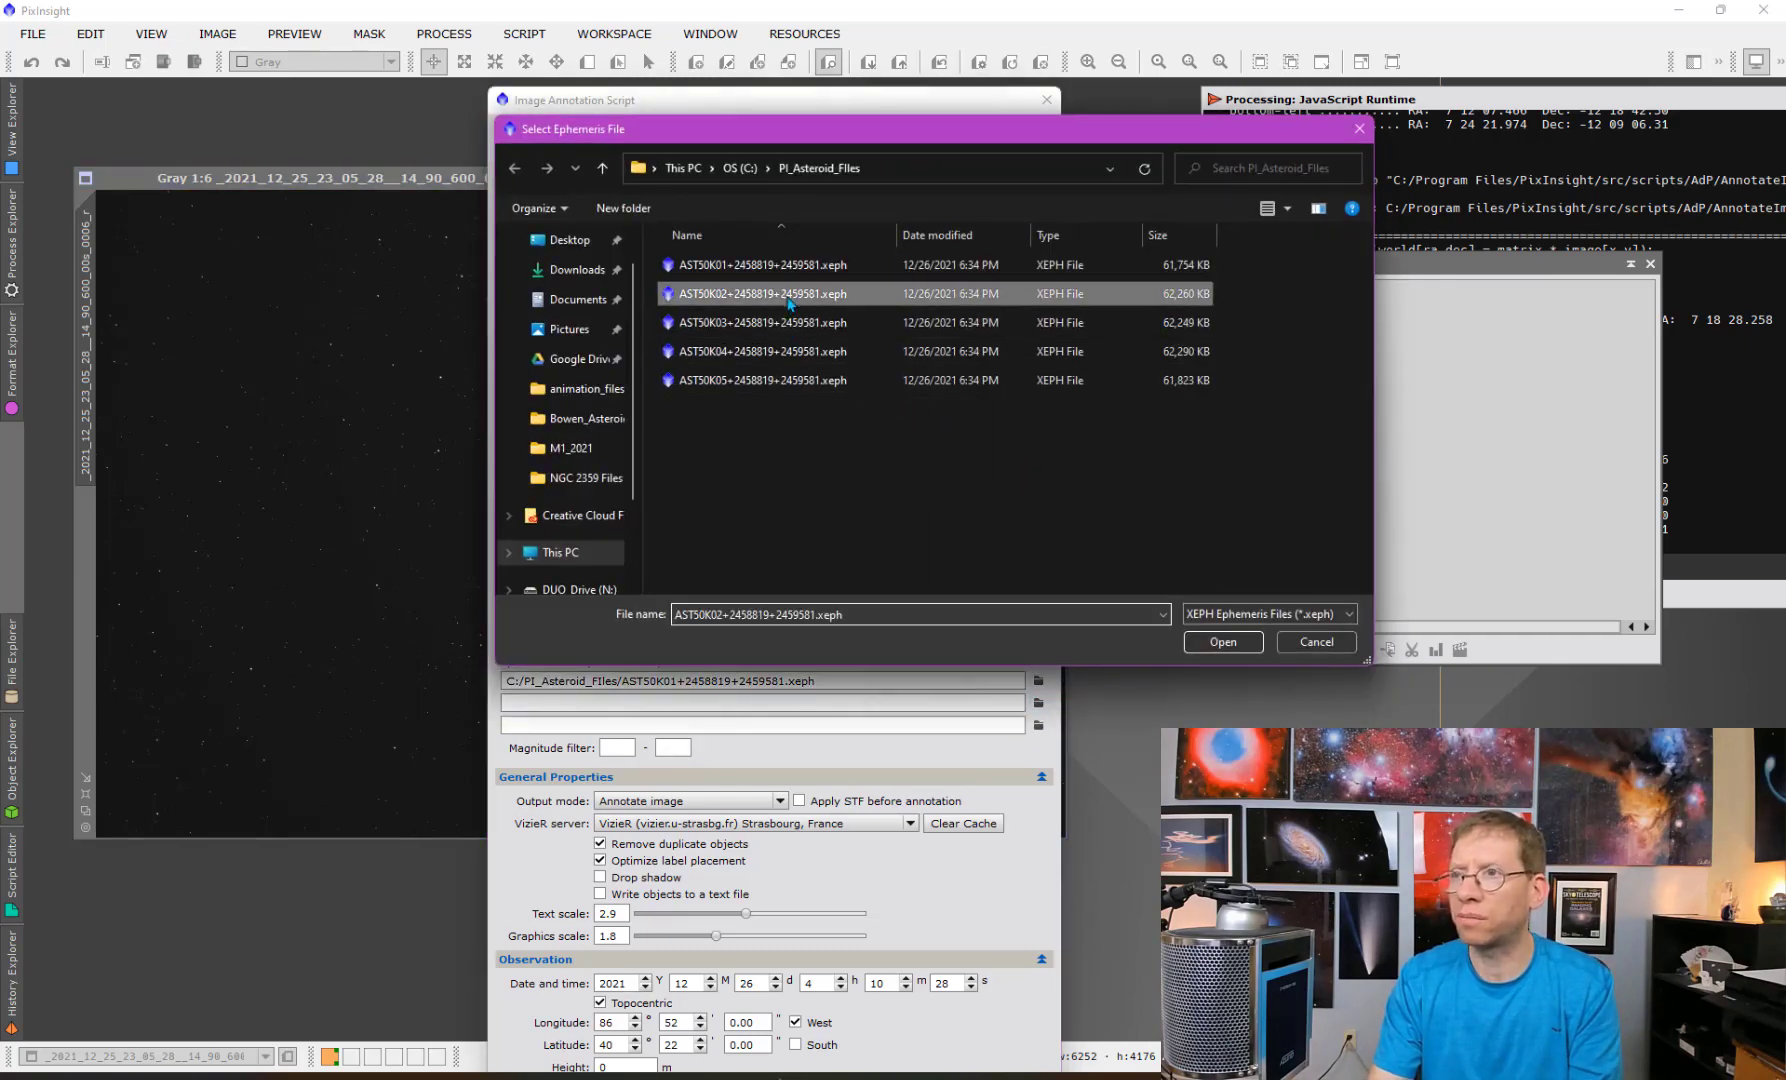
pyautogui.click(1222, 642)
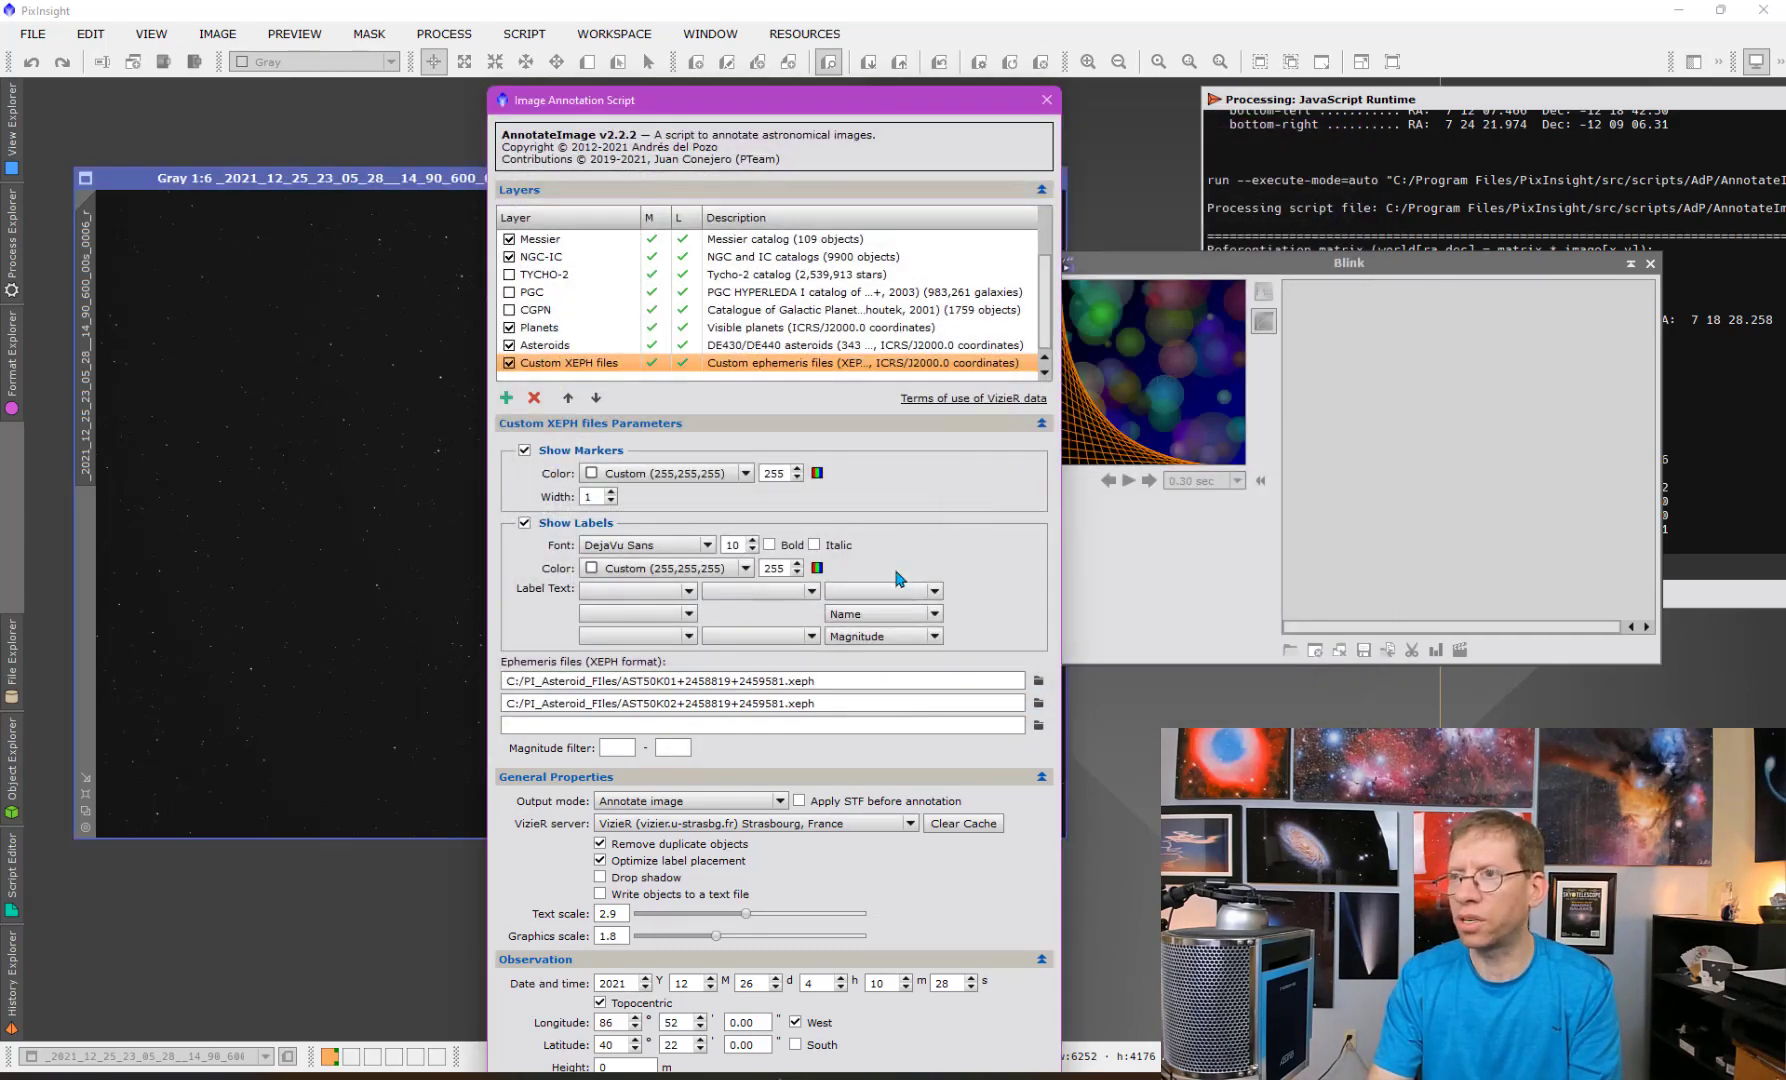
pyautogui.click(1038, 725)
pyautogui.click(742, 328)
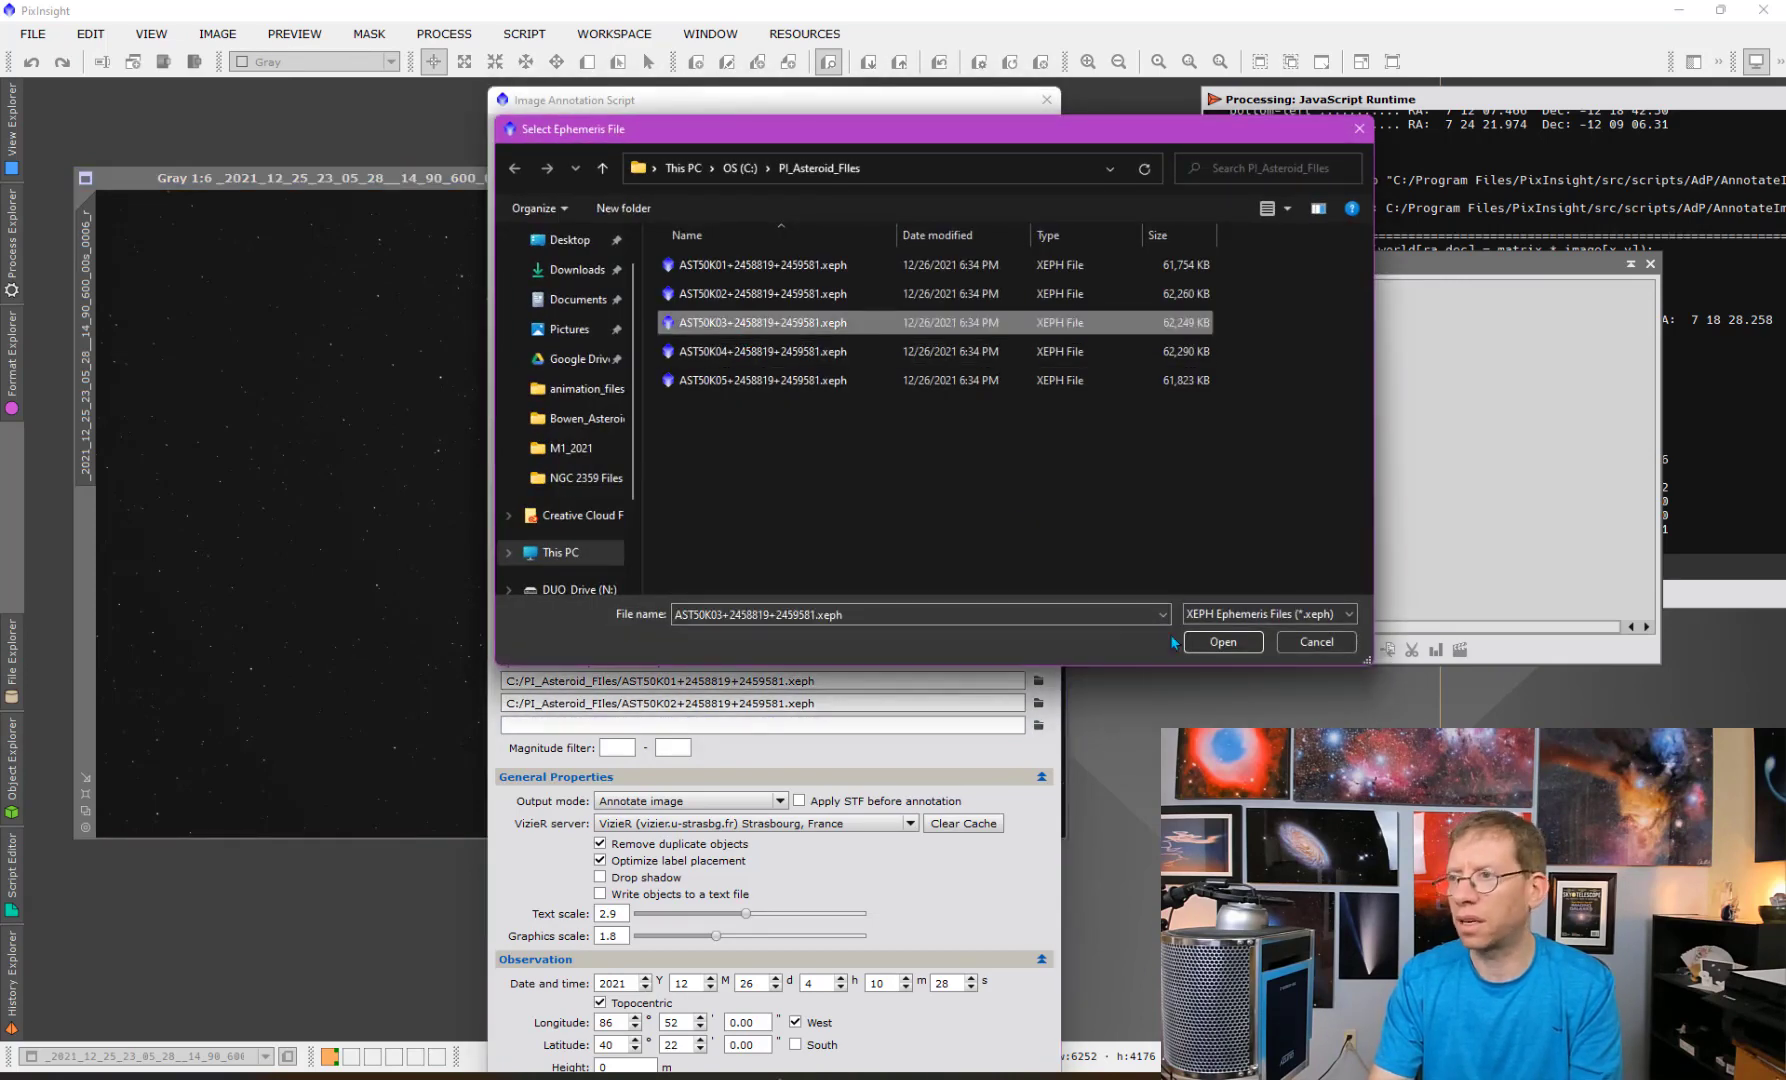
pyautogui.click(1222, 642)
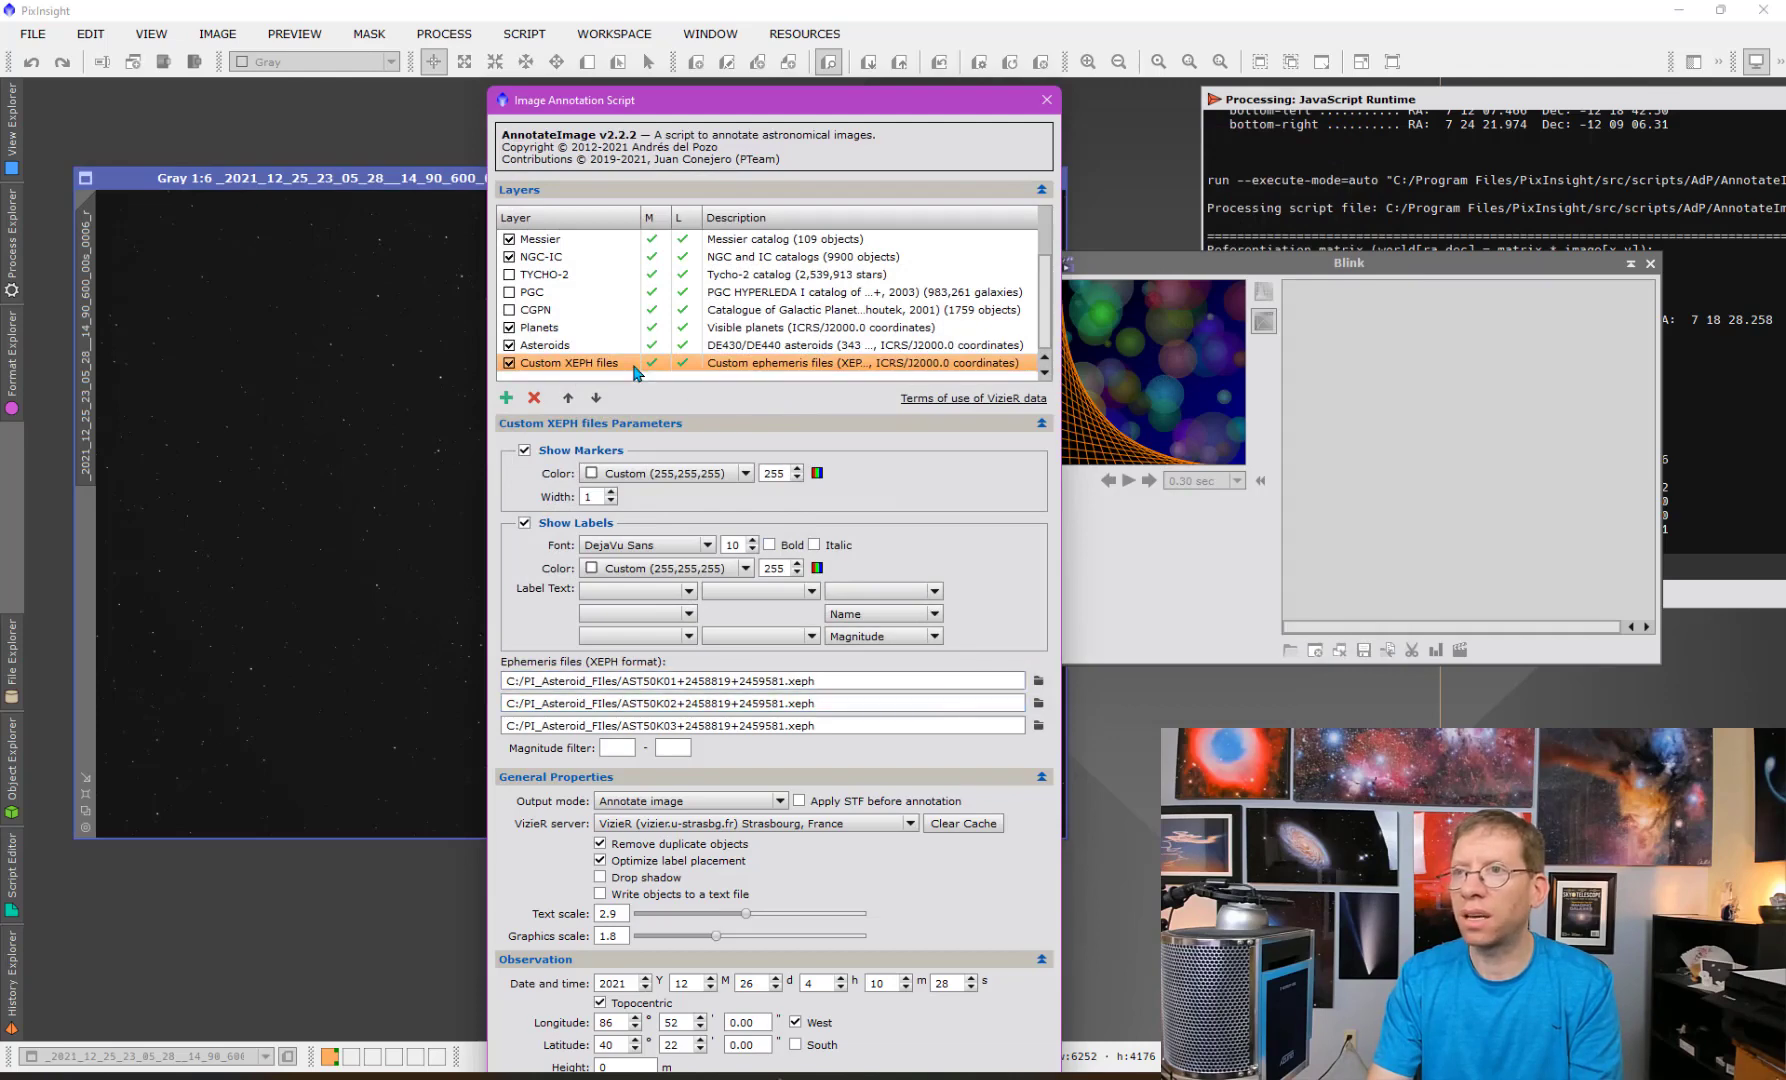
# Add a second Custom XEPH files layer and load AST50K04+2458819+2459581.xeph and AST50K05+2458819+2459581.xeph into it.
pyautogui.click(506, 400)
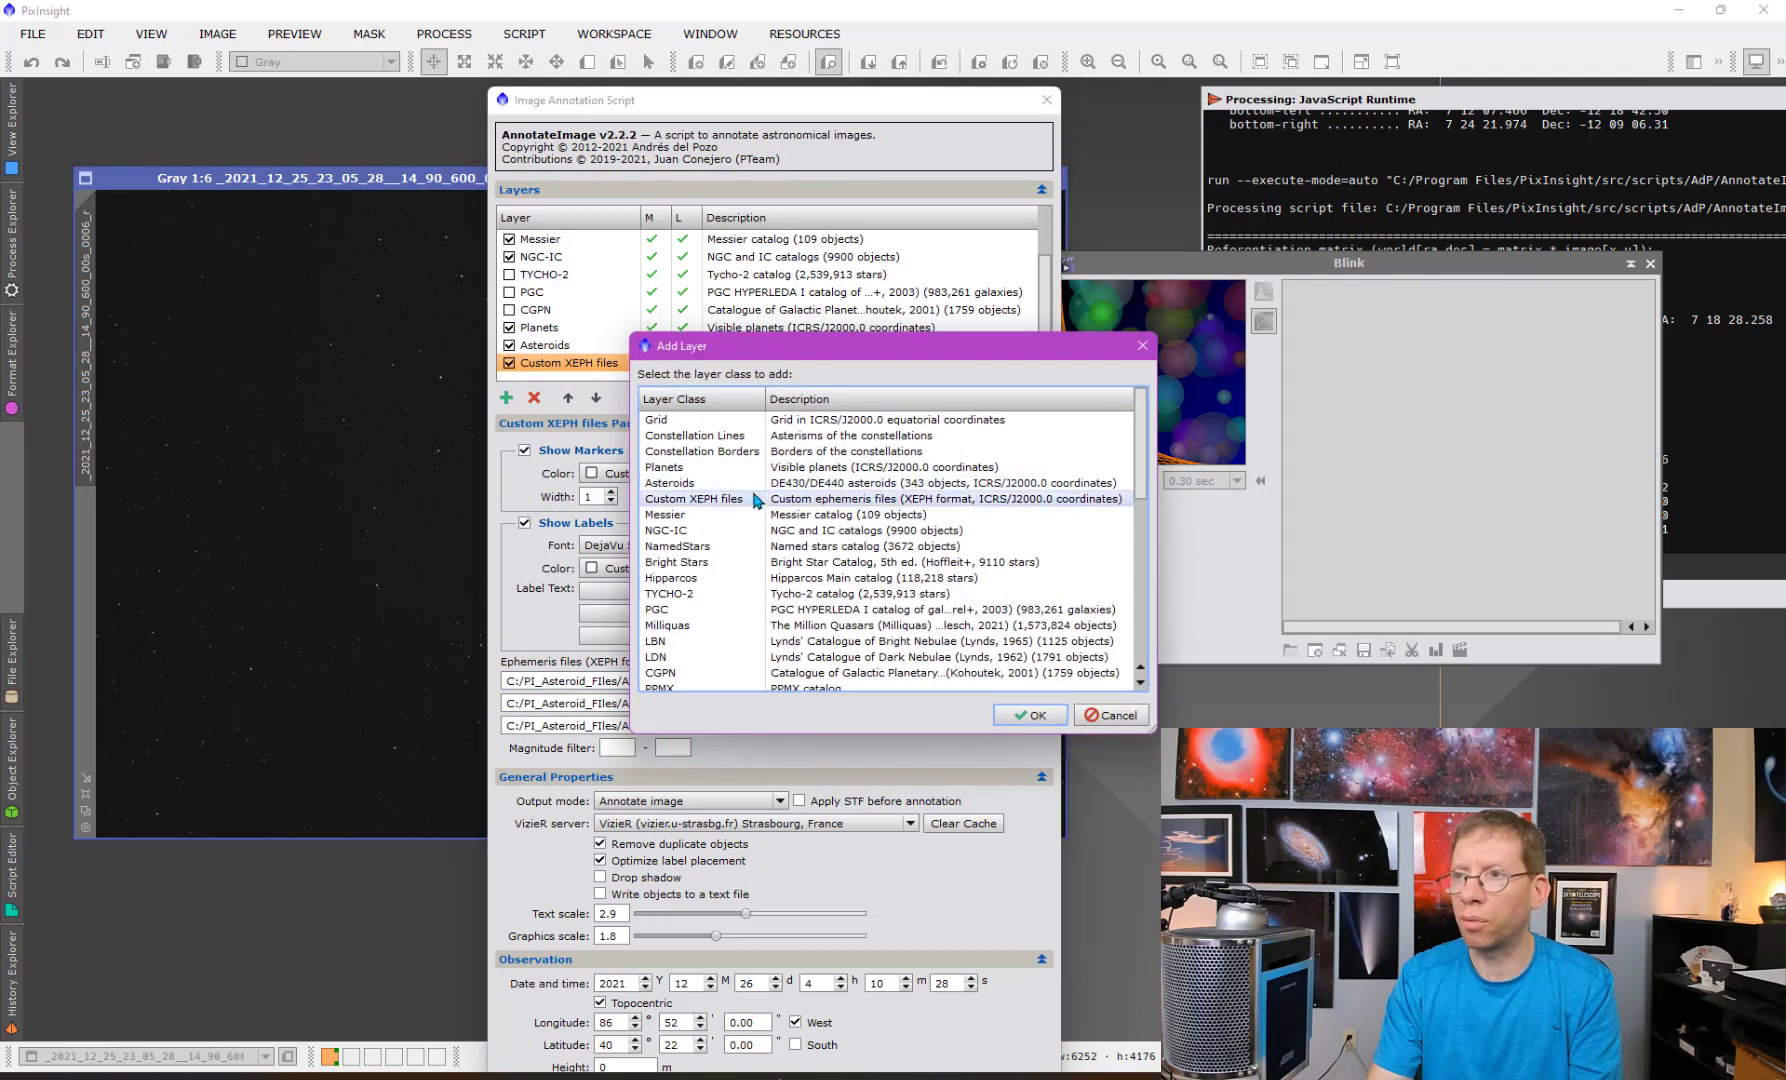
pyautogui.click(1030, 715)
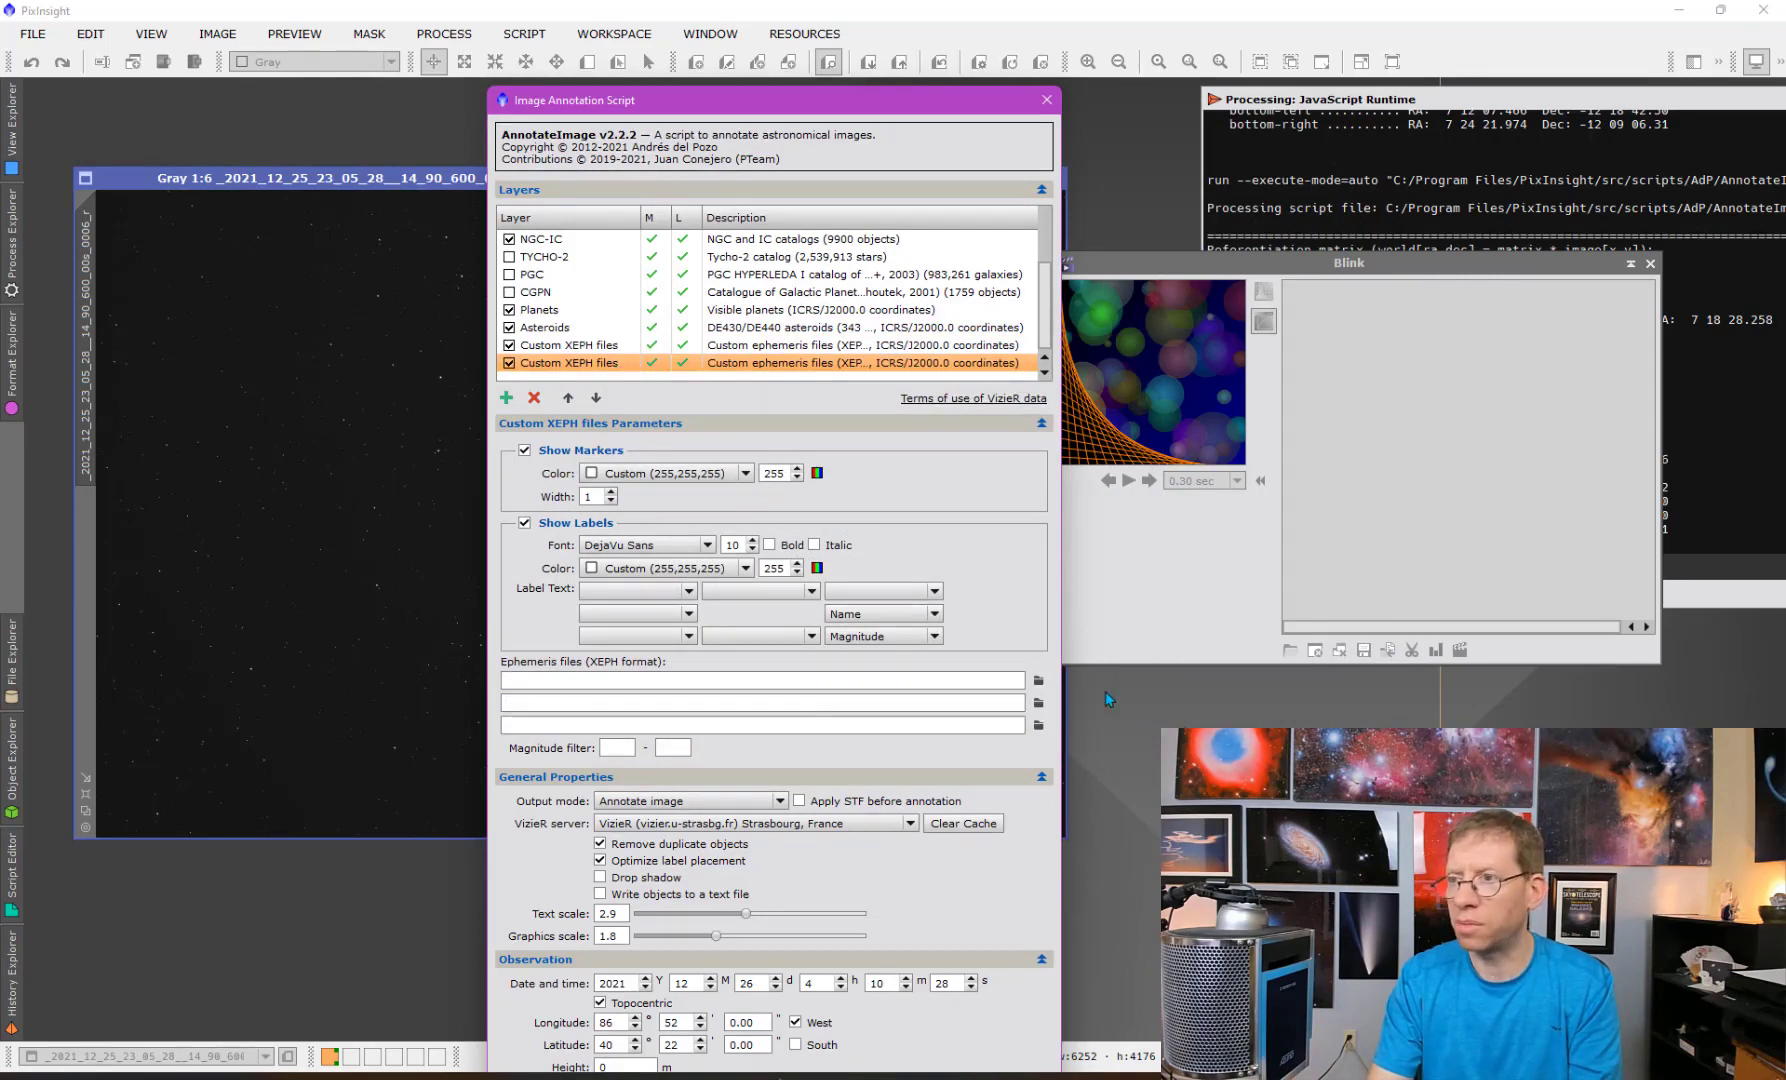
pyautogui.click(1038, 680)
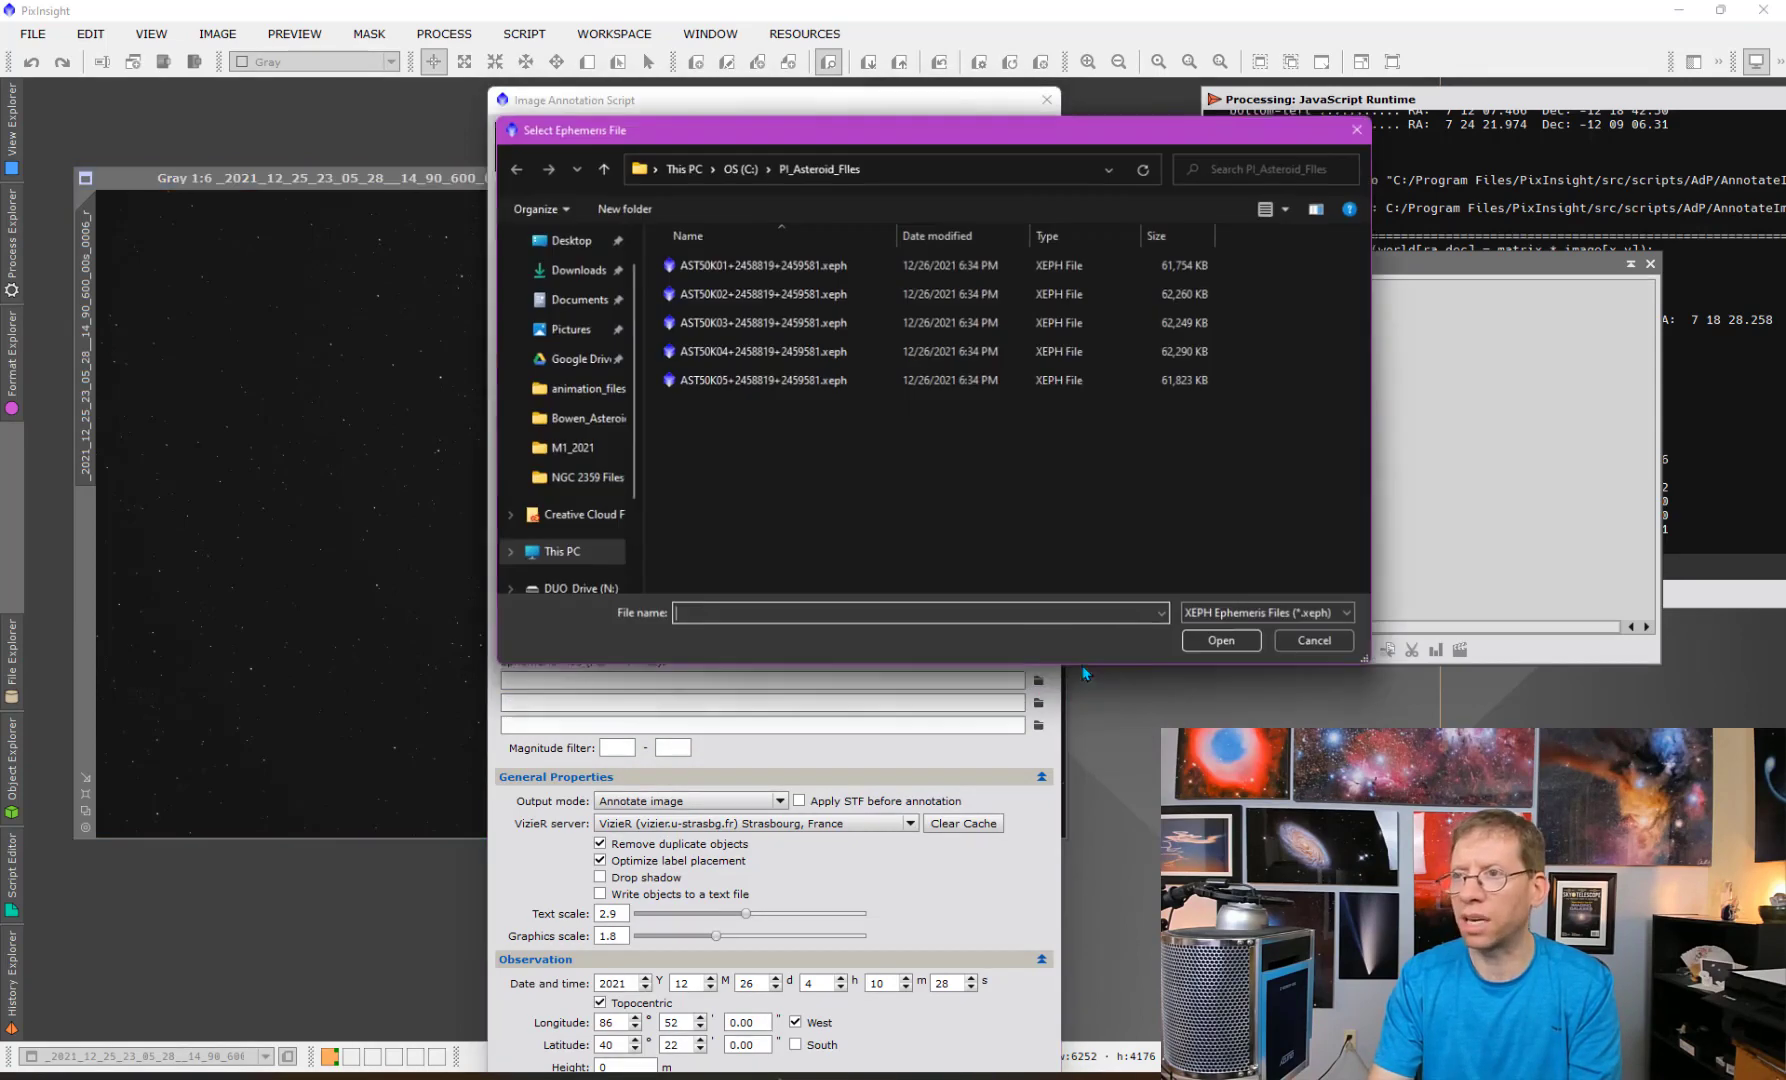
pyautogui.click(778, 352)
pyautogui.click(1222, 642)
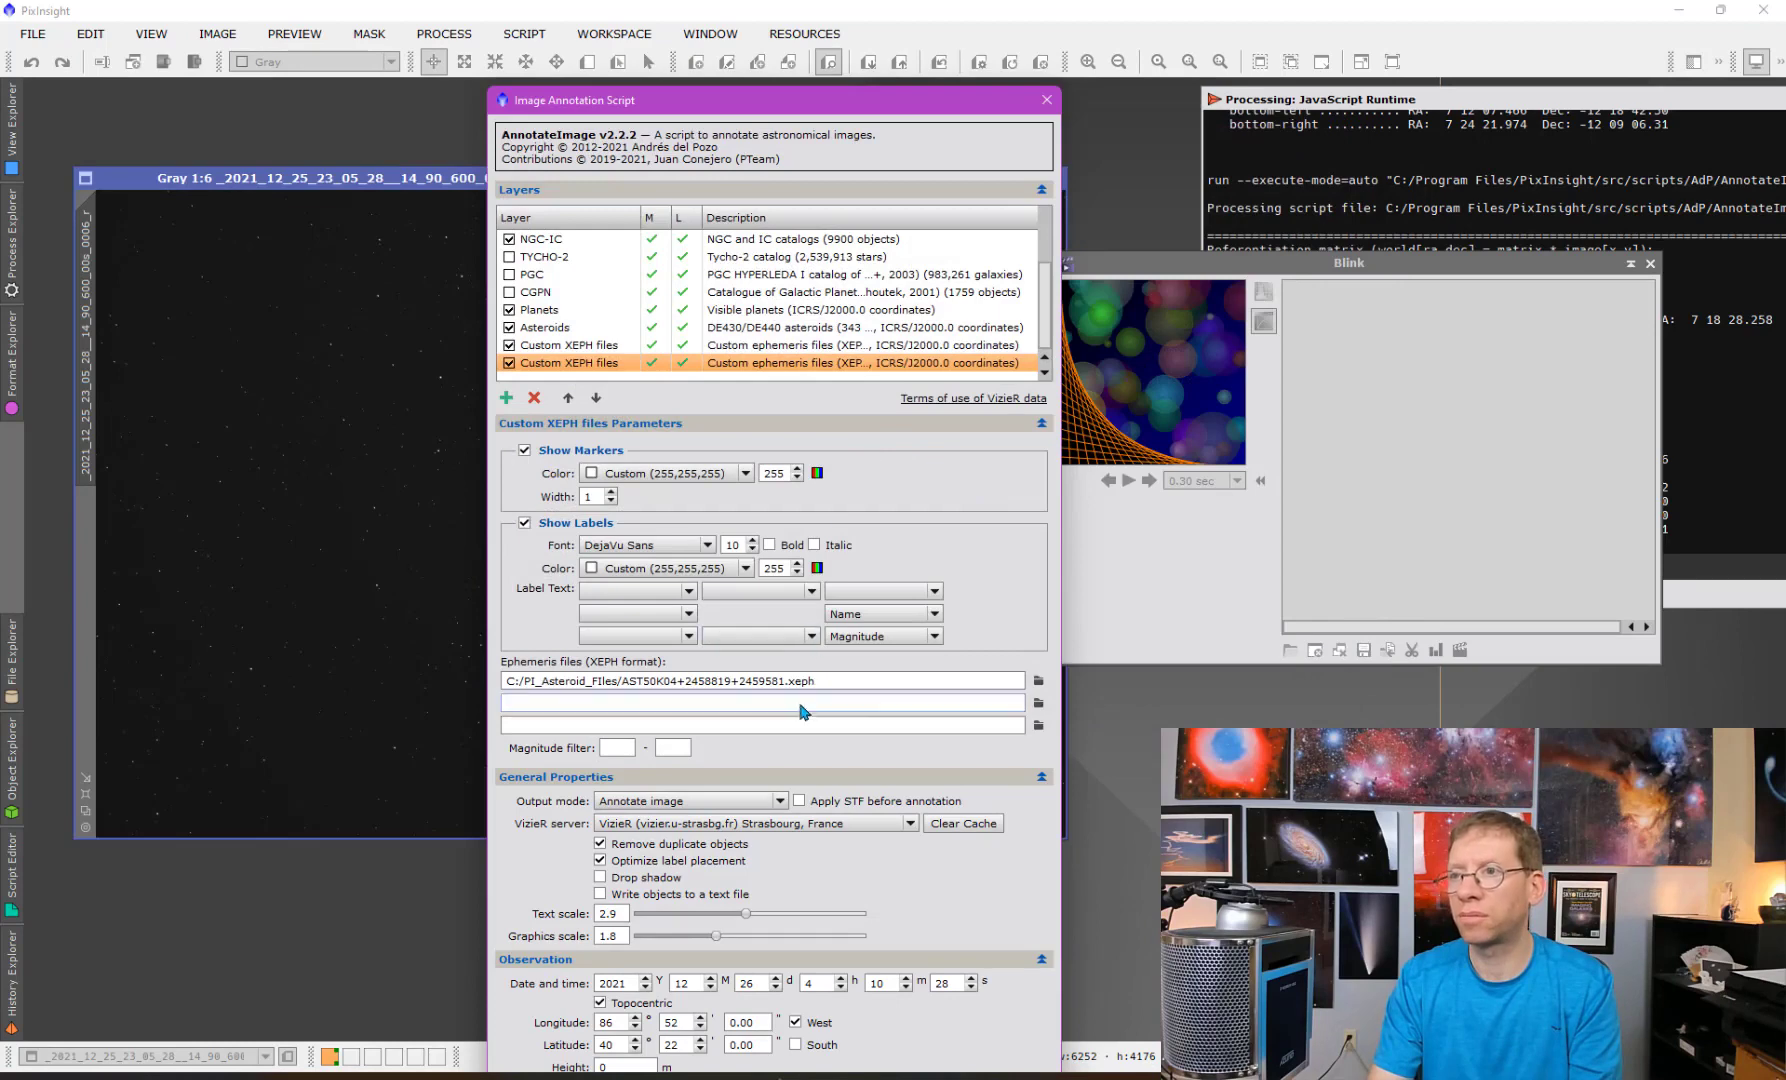
pyautogui.click(1038, 702)
pyautogui.click(819, 385)
pyautogui.click(1222, 642)
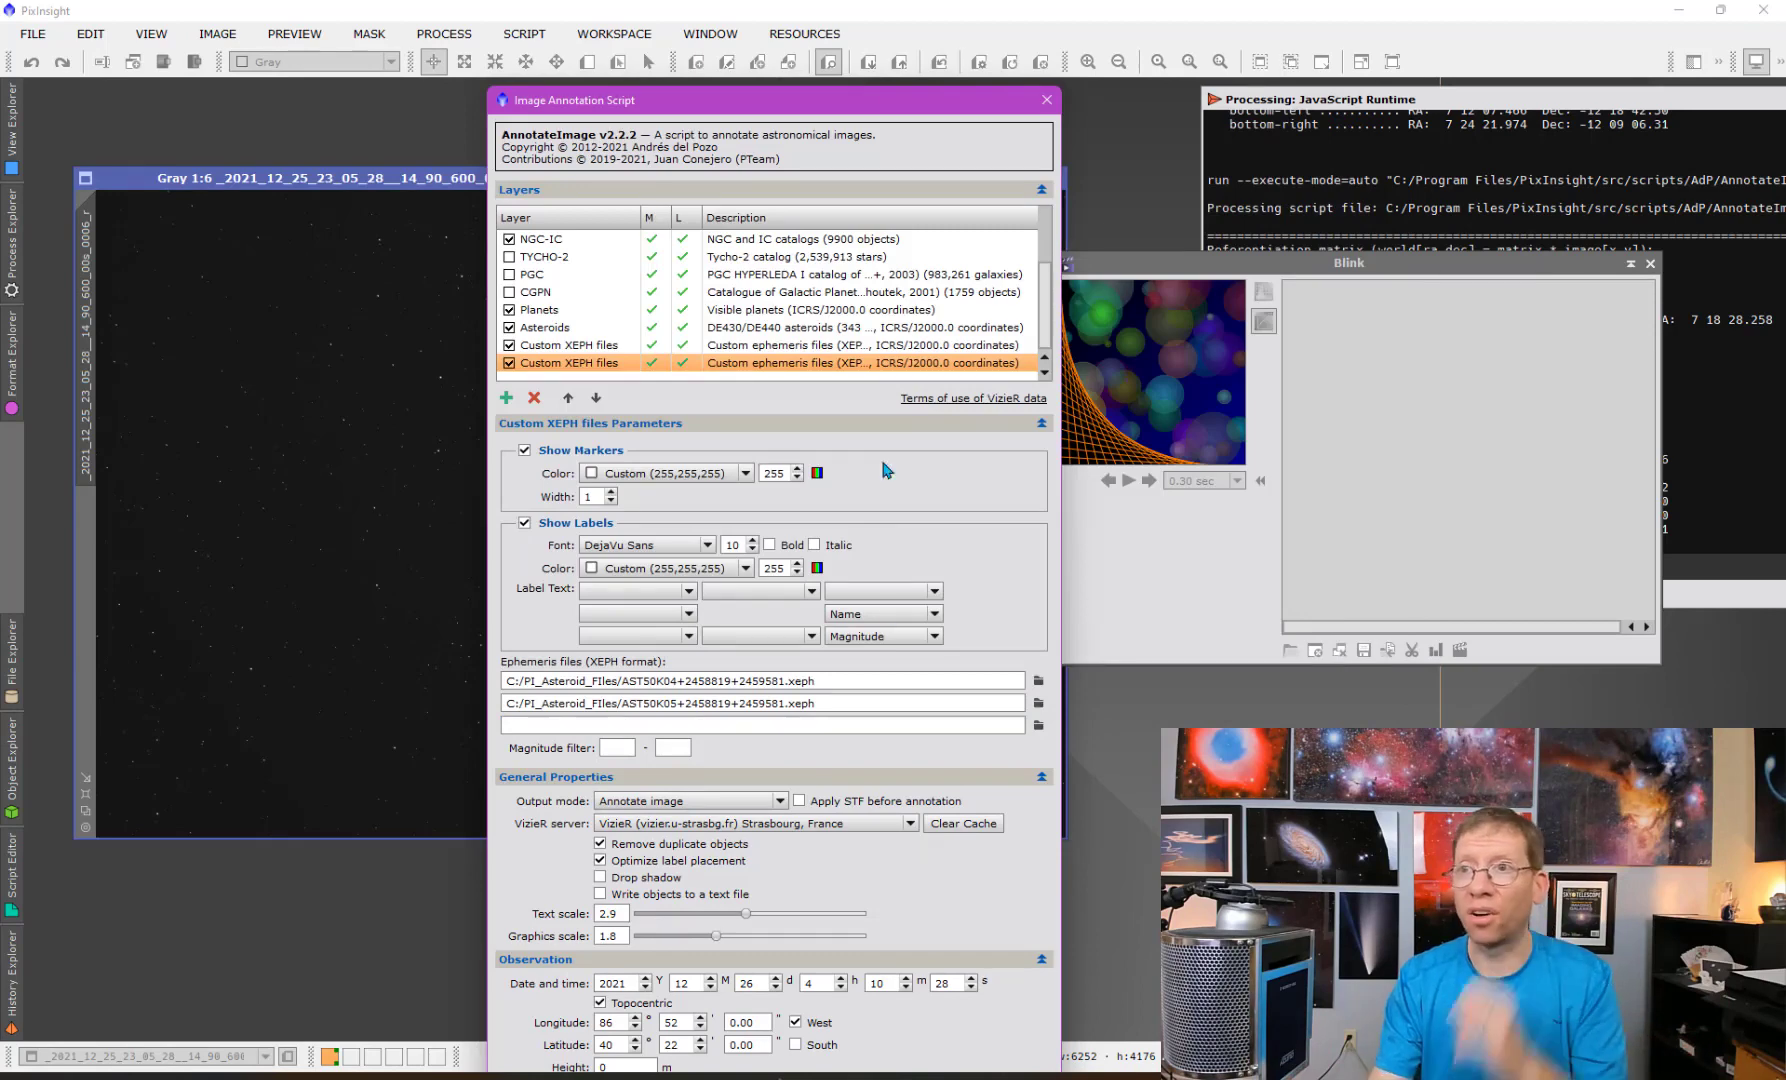
# Collapse the Custom XEPH files parameters, run the annotation, and inspect the labels near NGC2359 in the annotated image.
pyautogui.moveTo(629, 117); pyautogui.dragTo(578, 73)
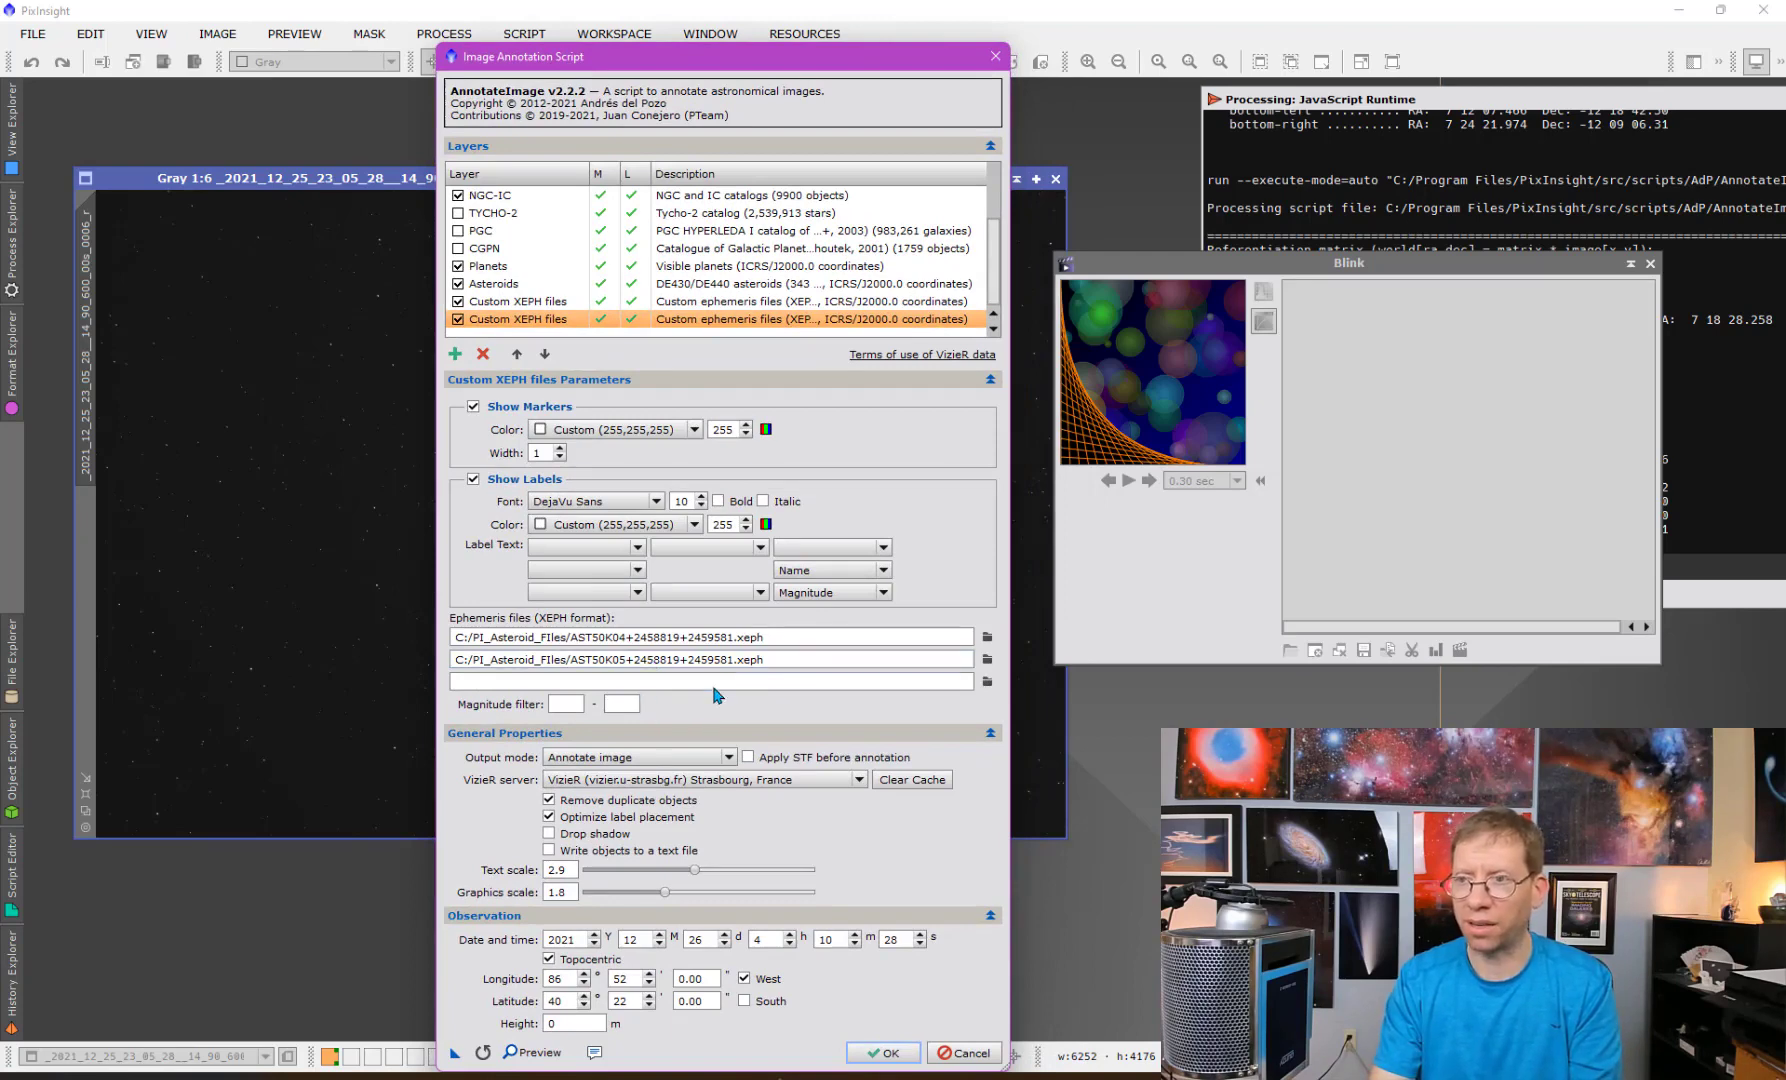
pyautogui.click(528, 381)
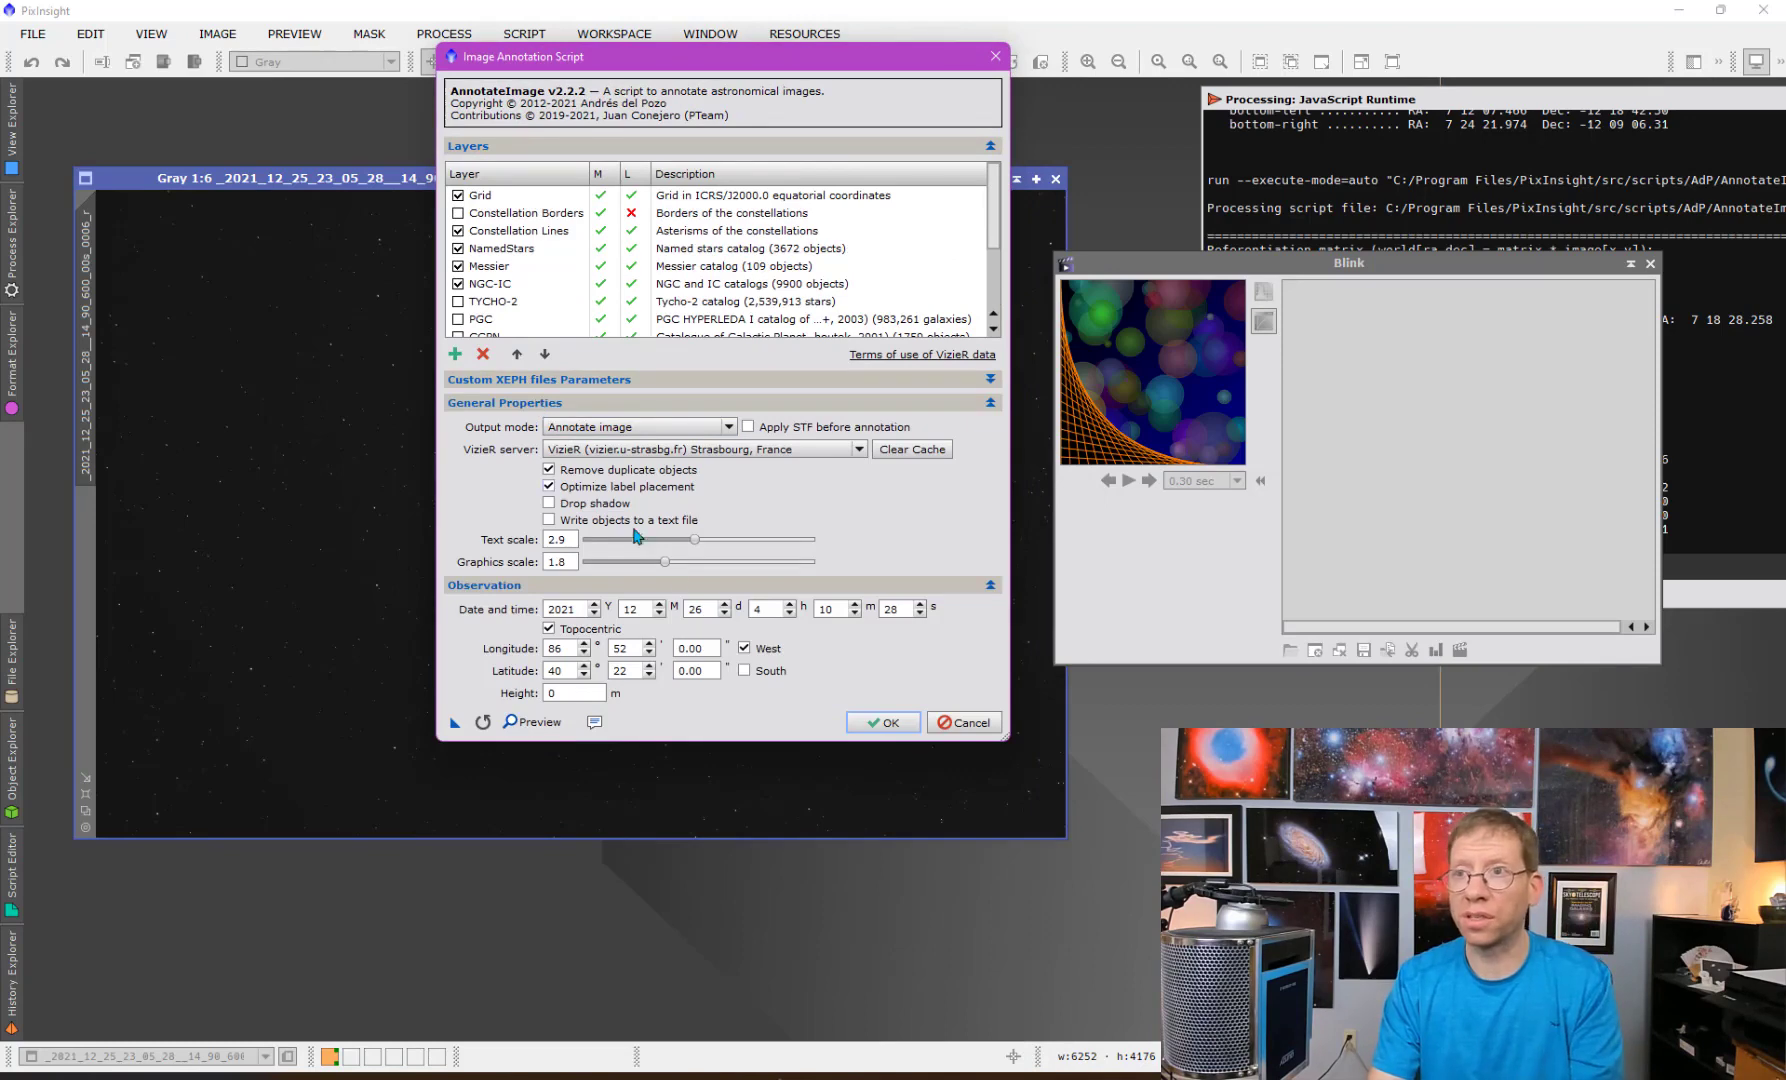
pyautogui.click(885, 722)
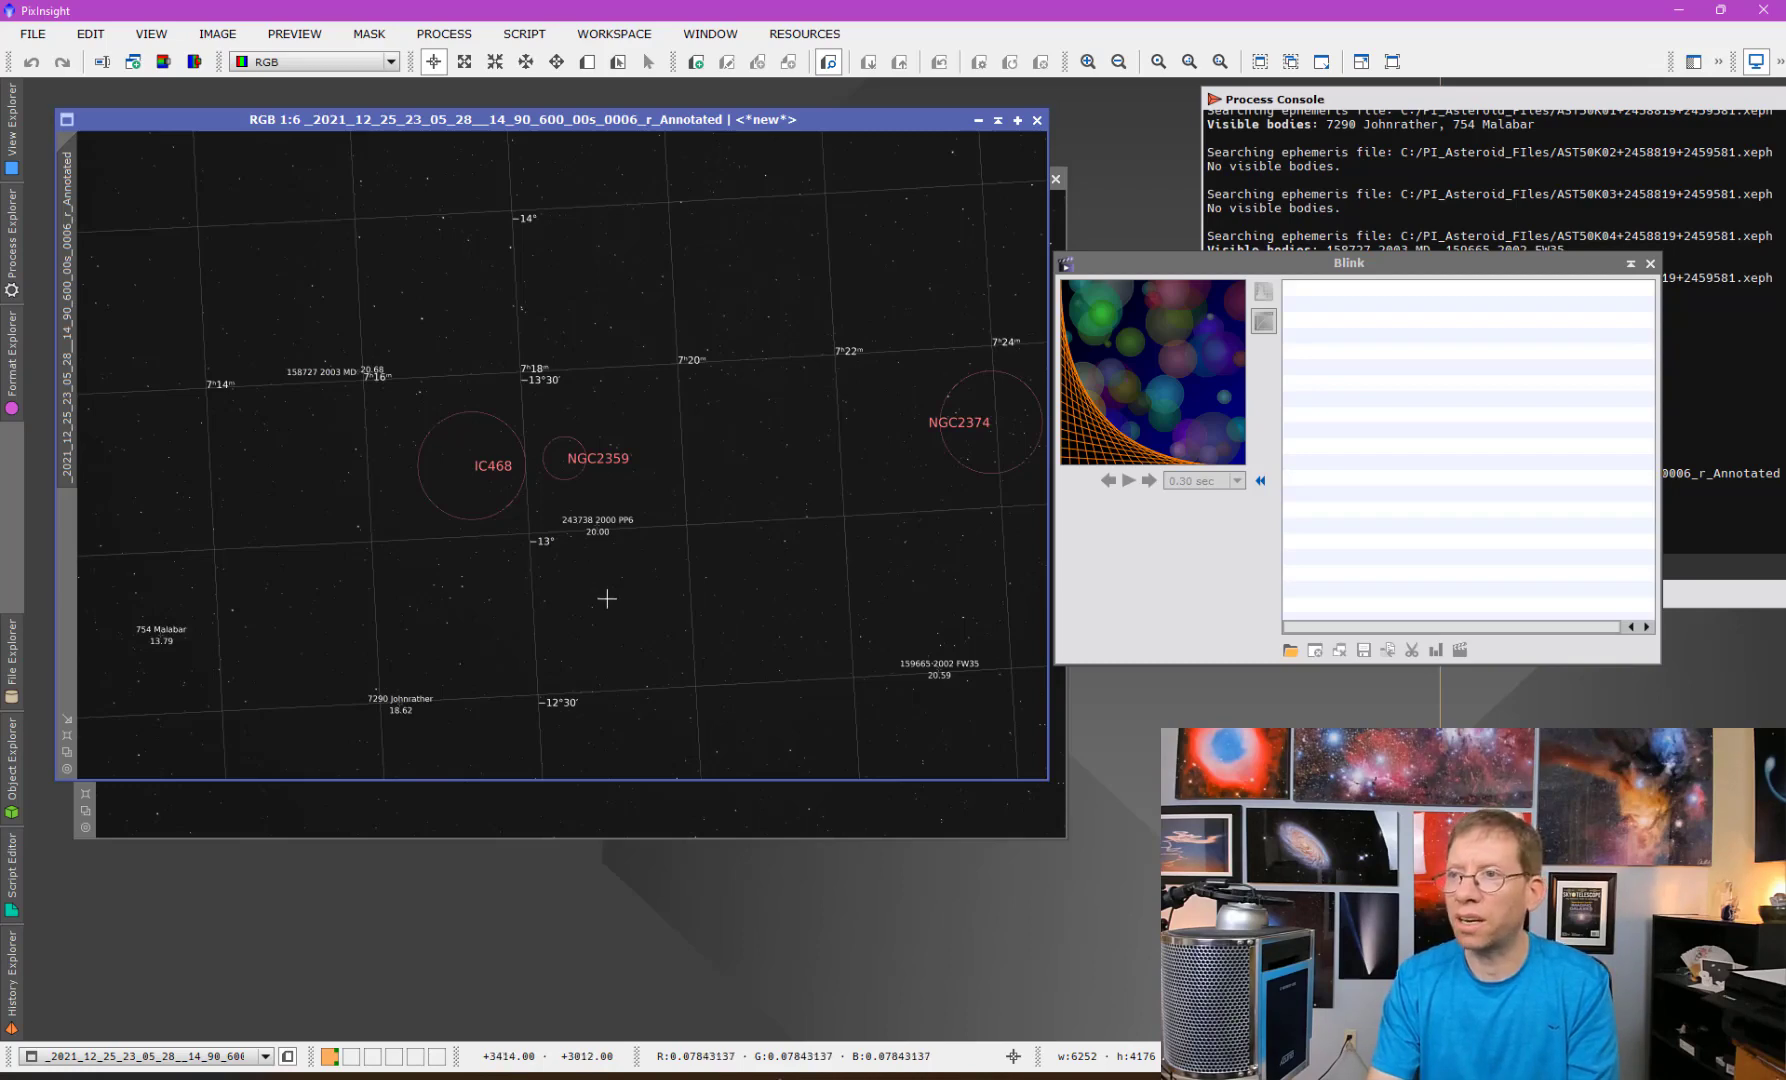
pyautogui.scroll(4, 607, 598)
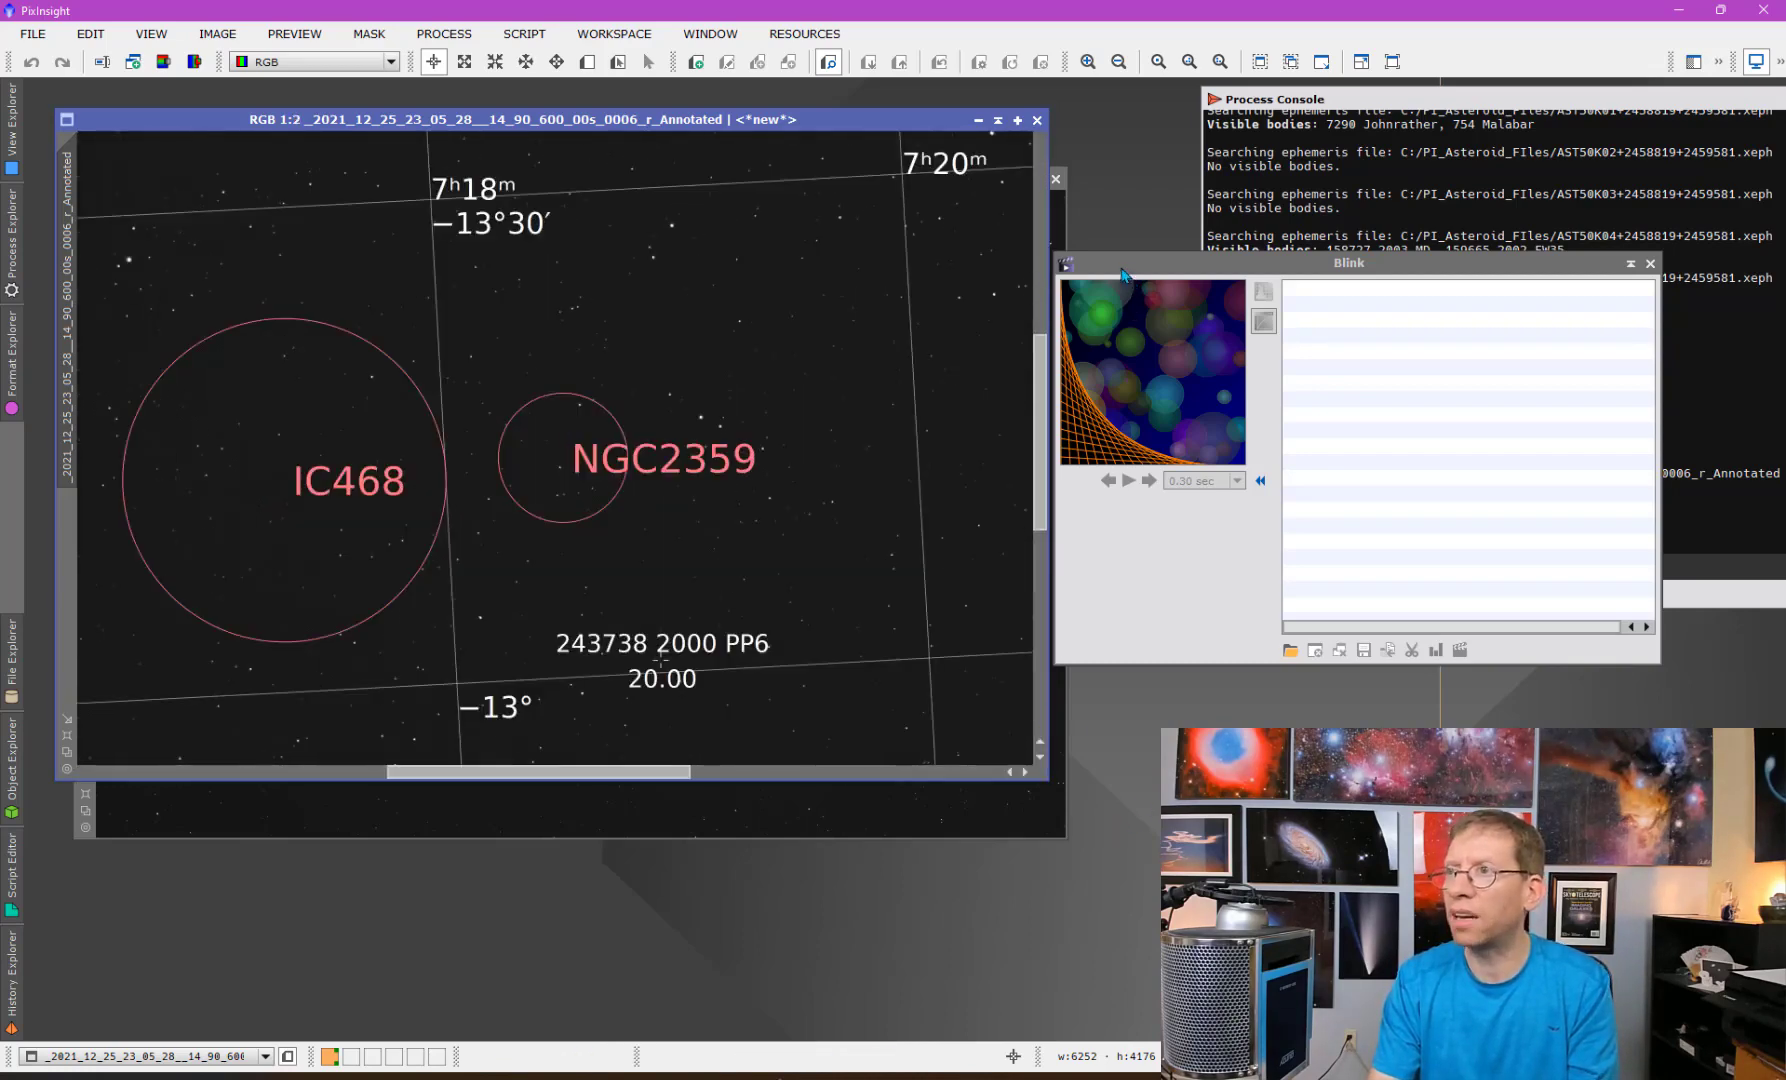
# Move the Blink window clear of the annotated image and auto-stretch the annotated image's display.
pyautogui.moveTo(1121, 268); pyautogui.dragTo(1316, 213)
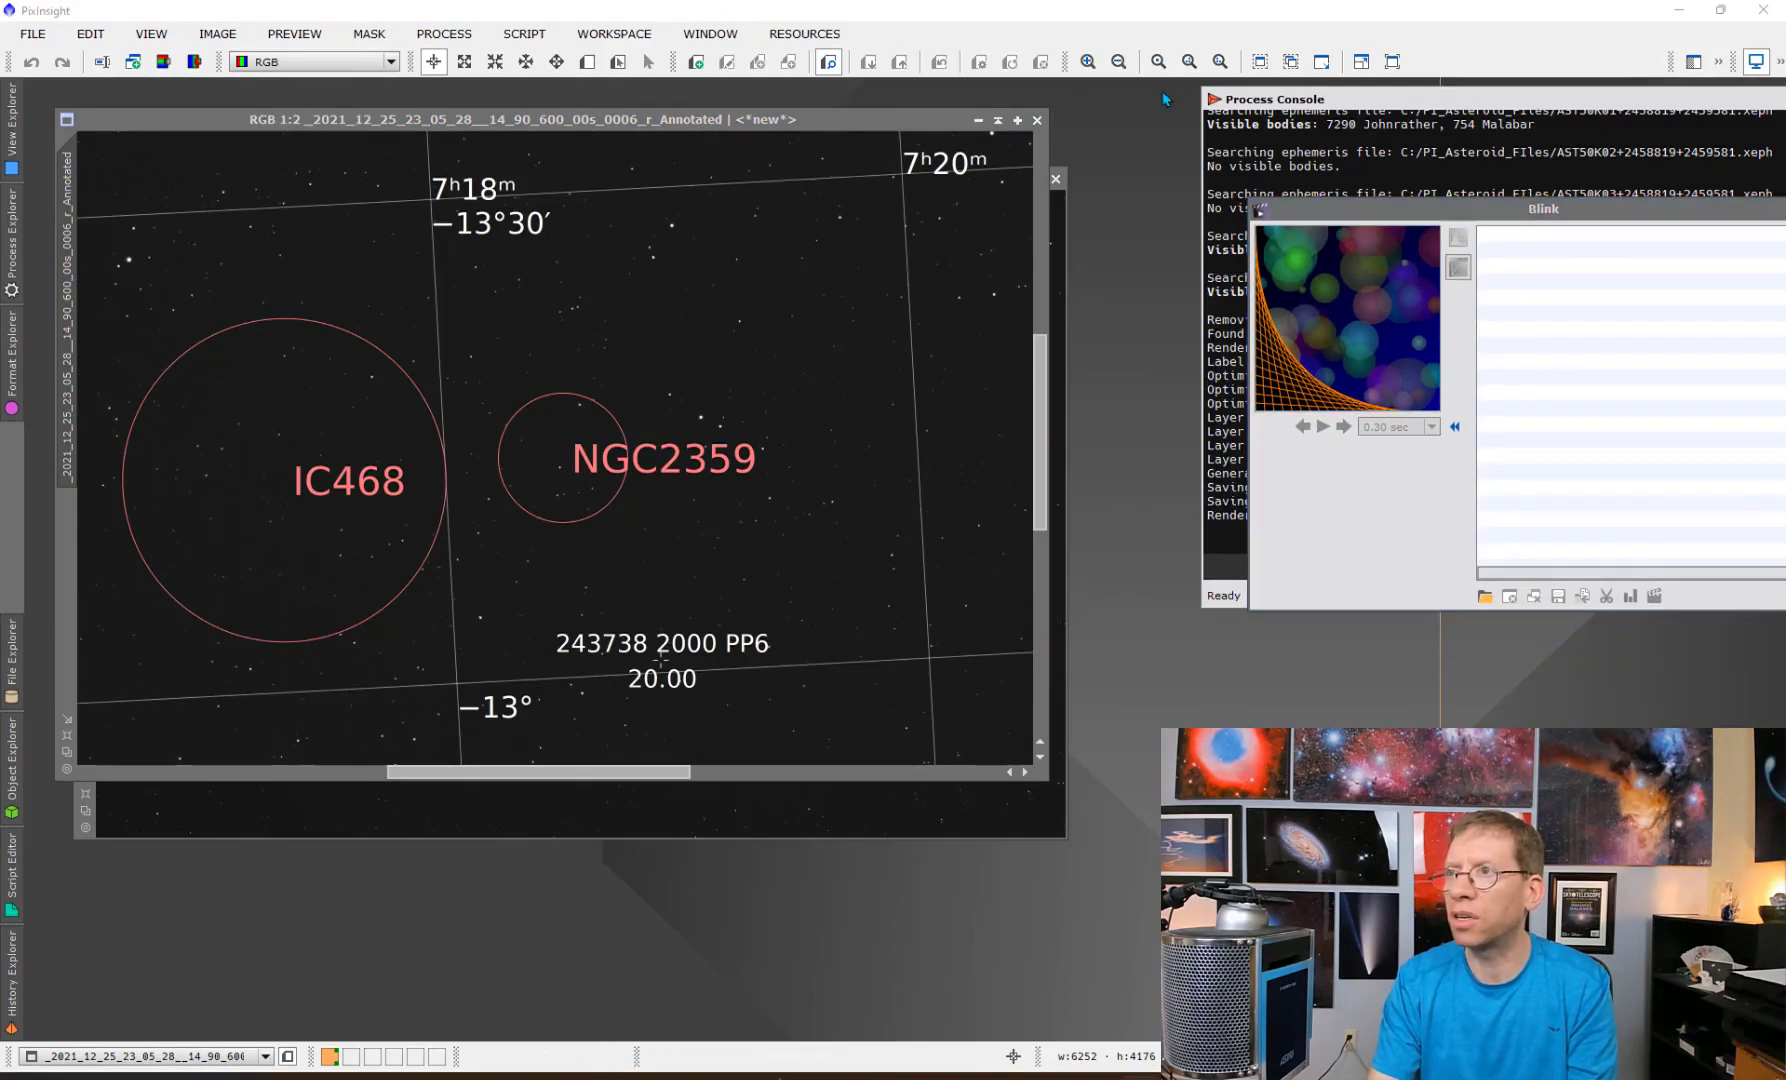
pyautogui.scroll(-1, 585, 488)
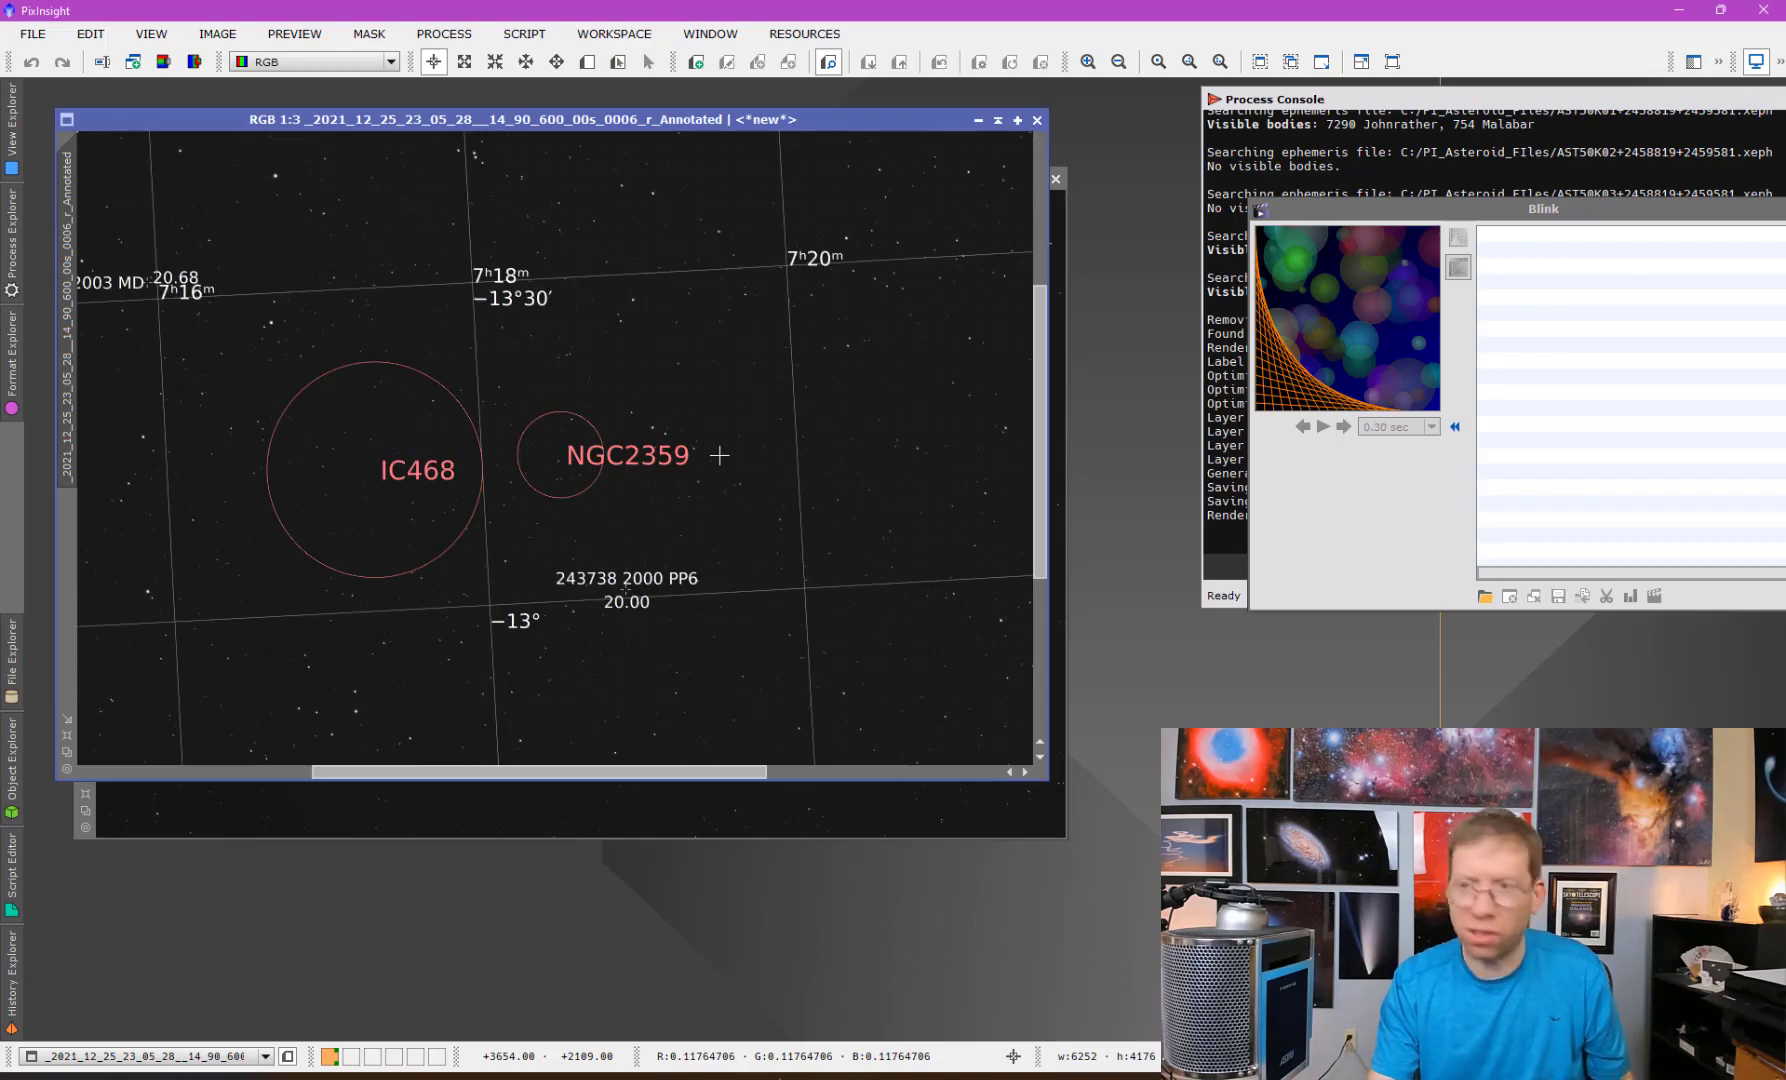
pyautogui.hotkey('ctrl', 'a')
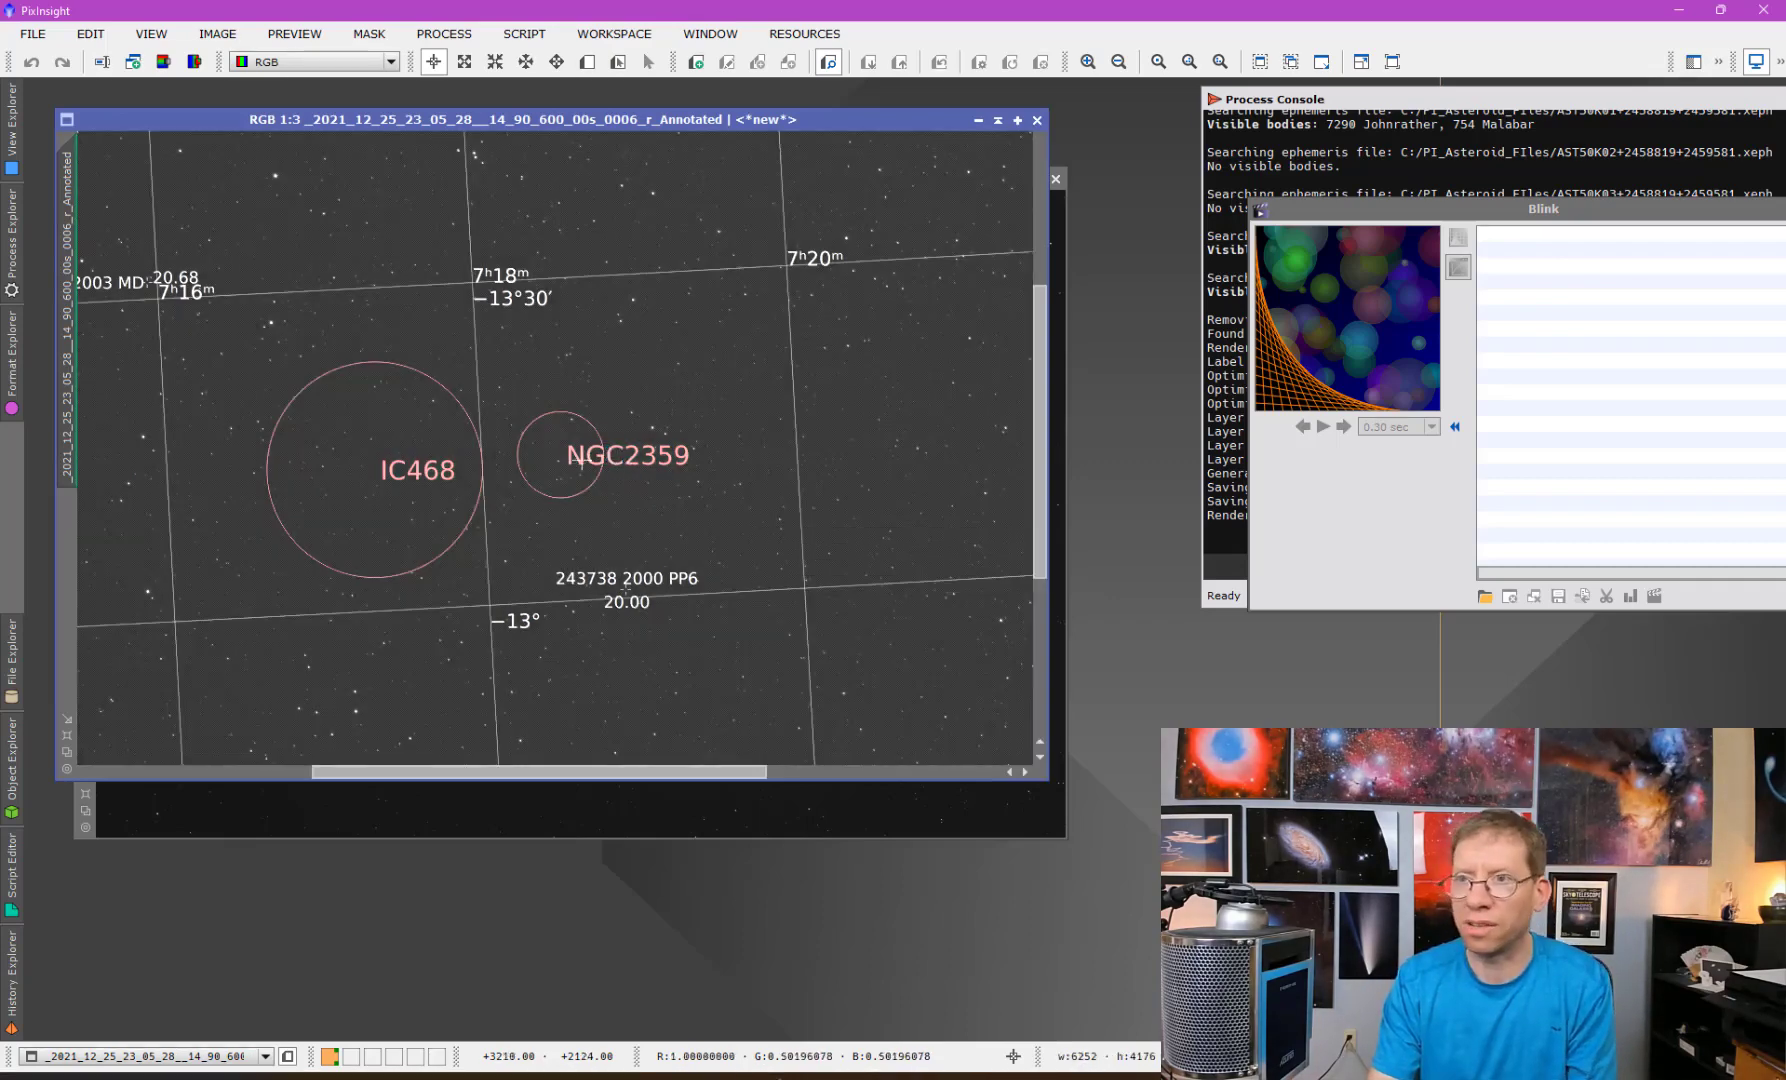
# Examine the asteroid names and magnitudes labelled across the annotated image, from around NGC2359 to its southern part.
pyautogui.scroll(1, 581, 464)
pyautogui.scroll(1, 599, 481)
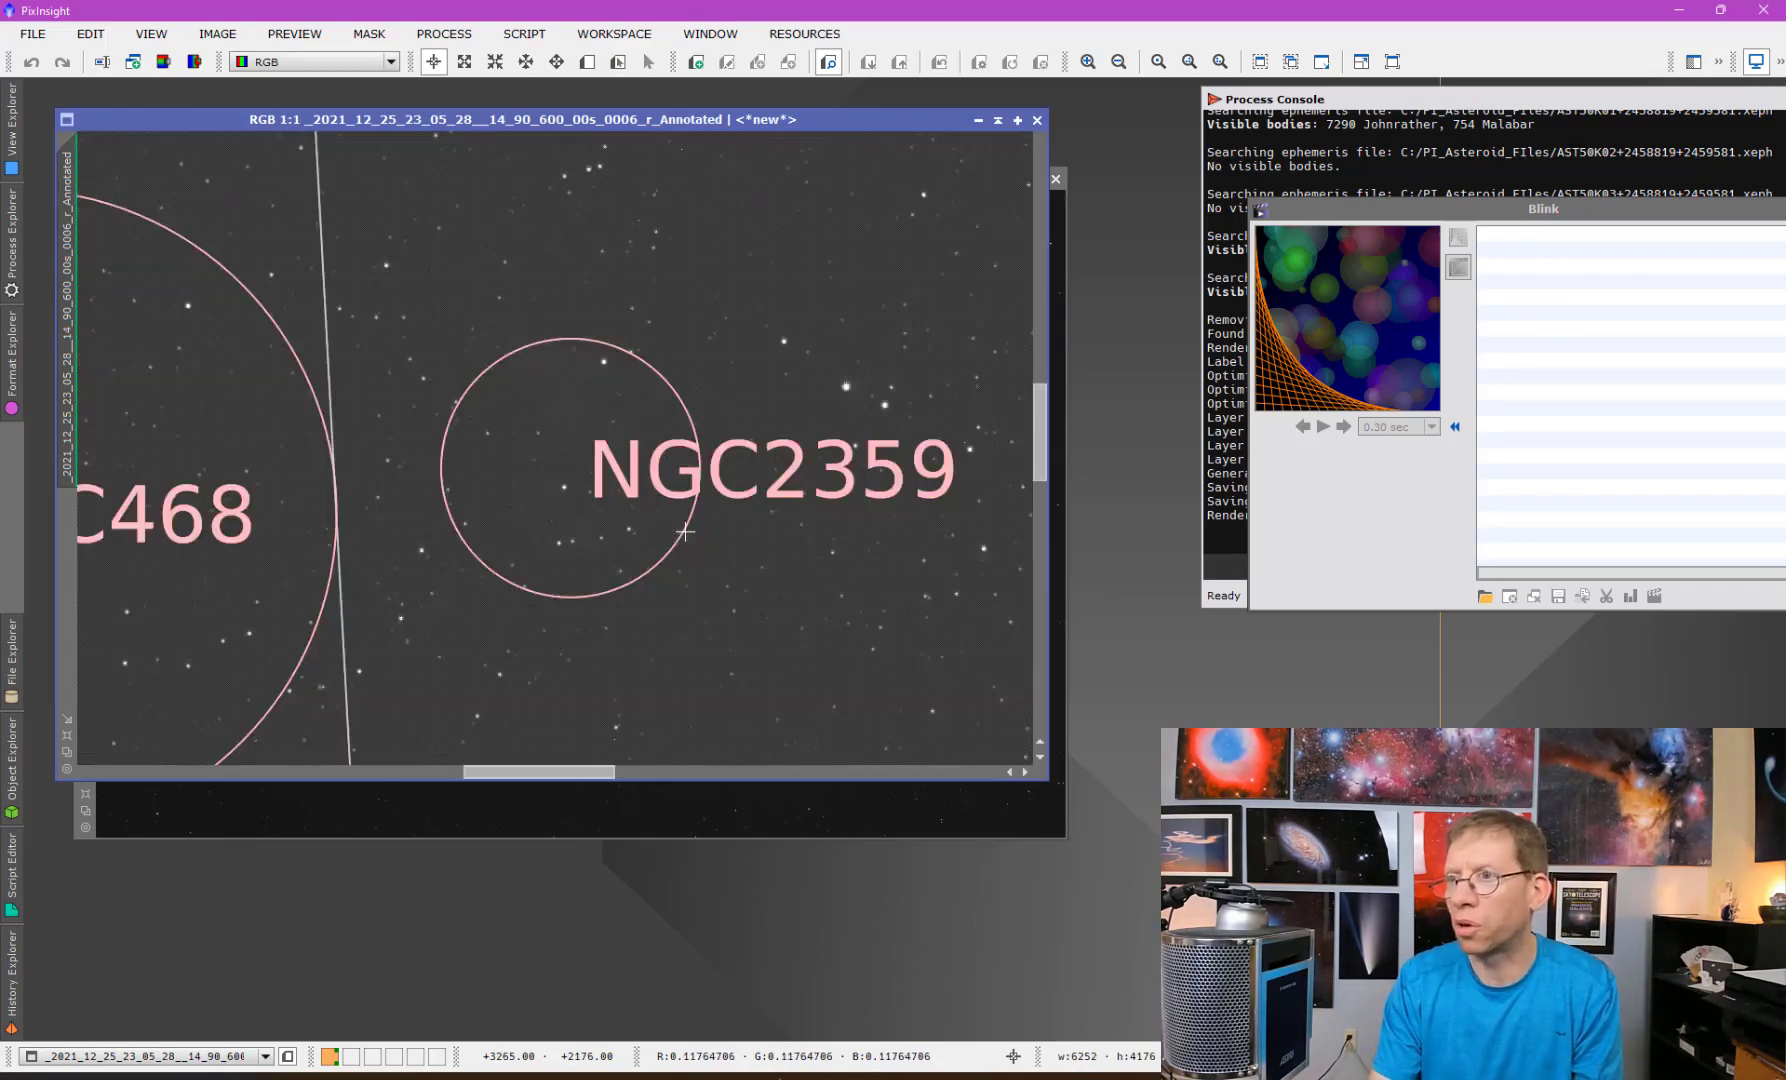
pyautogui.scroll(-2, 690, 528)
pyautogui.moveTo(1038, 404); pyautogui.dragTo(1038, 557)
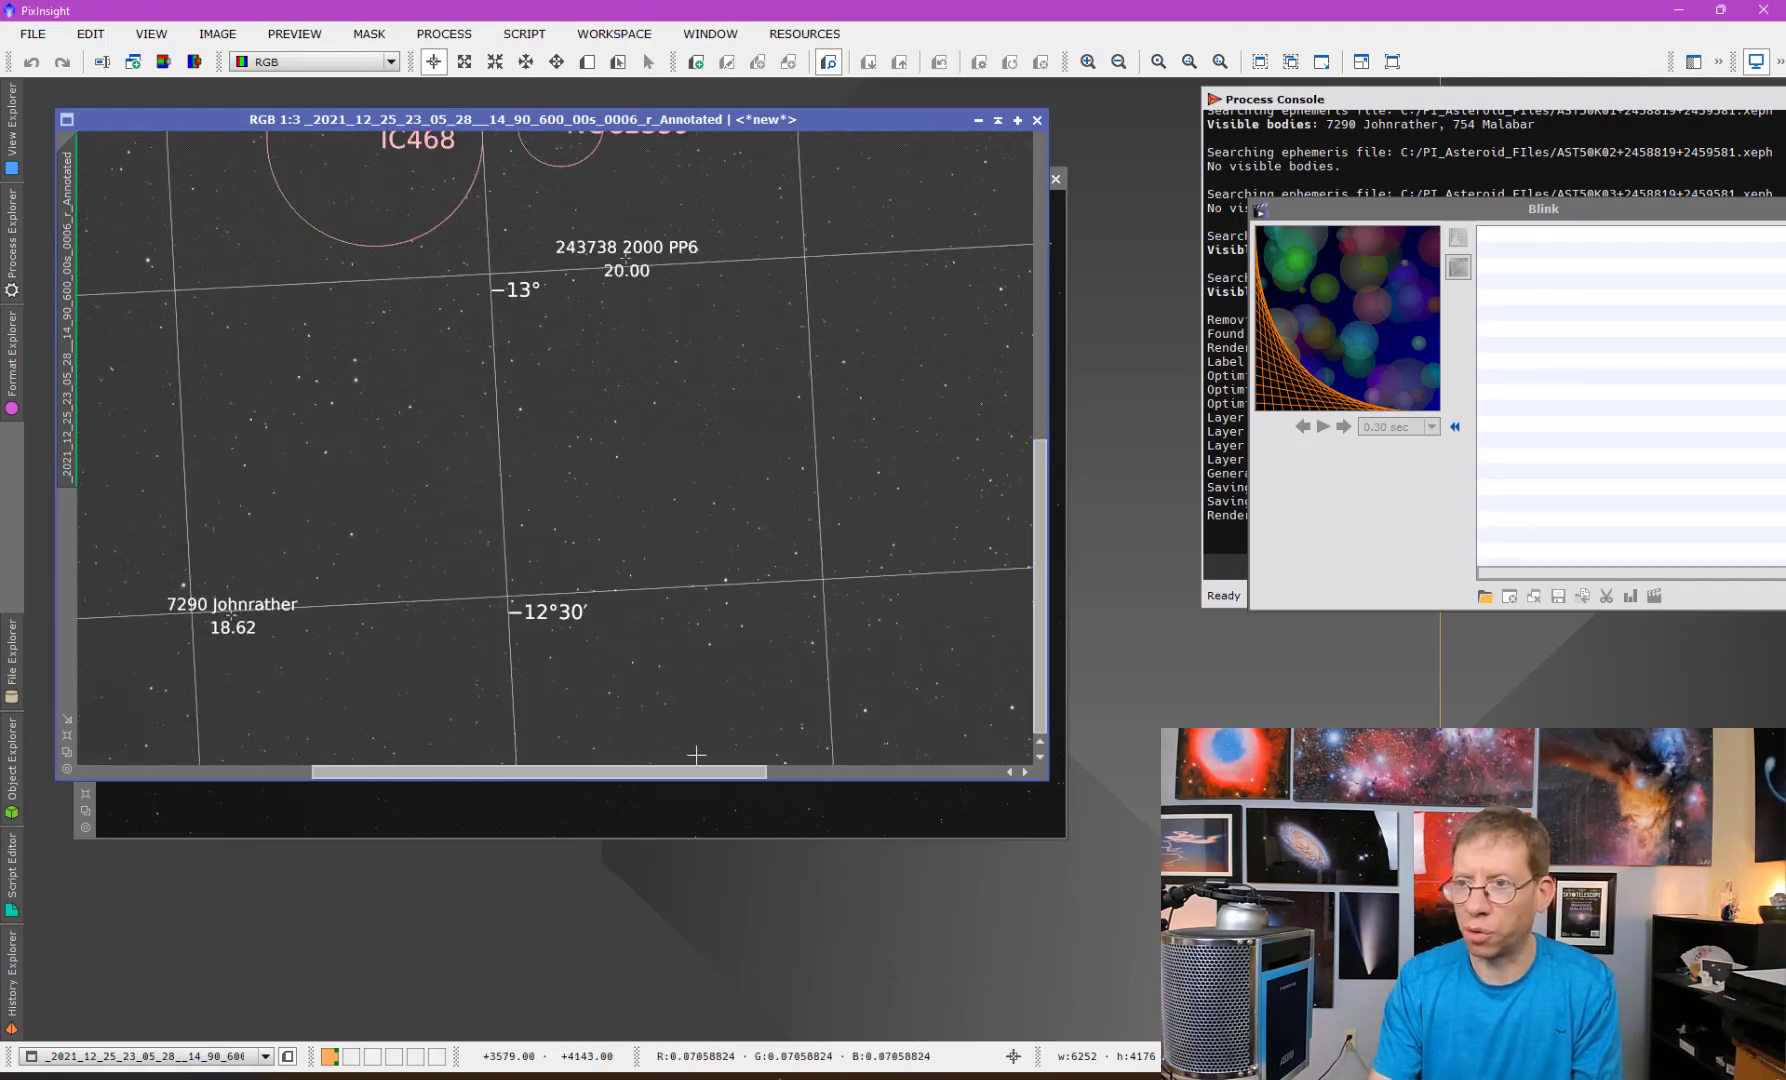
pyautogui.moveTo(710, 770); pyautogui.dragTo(557, 772)
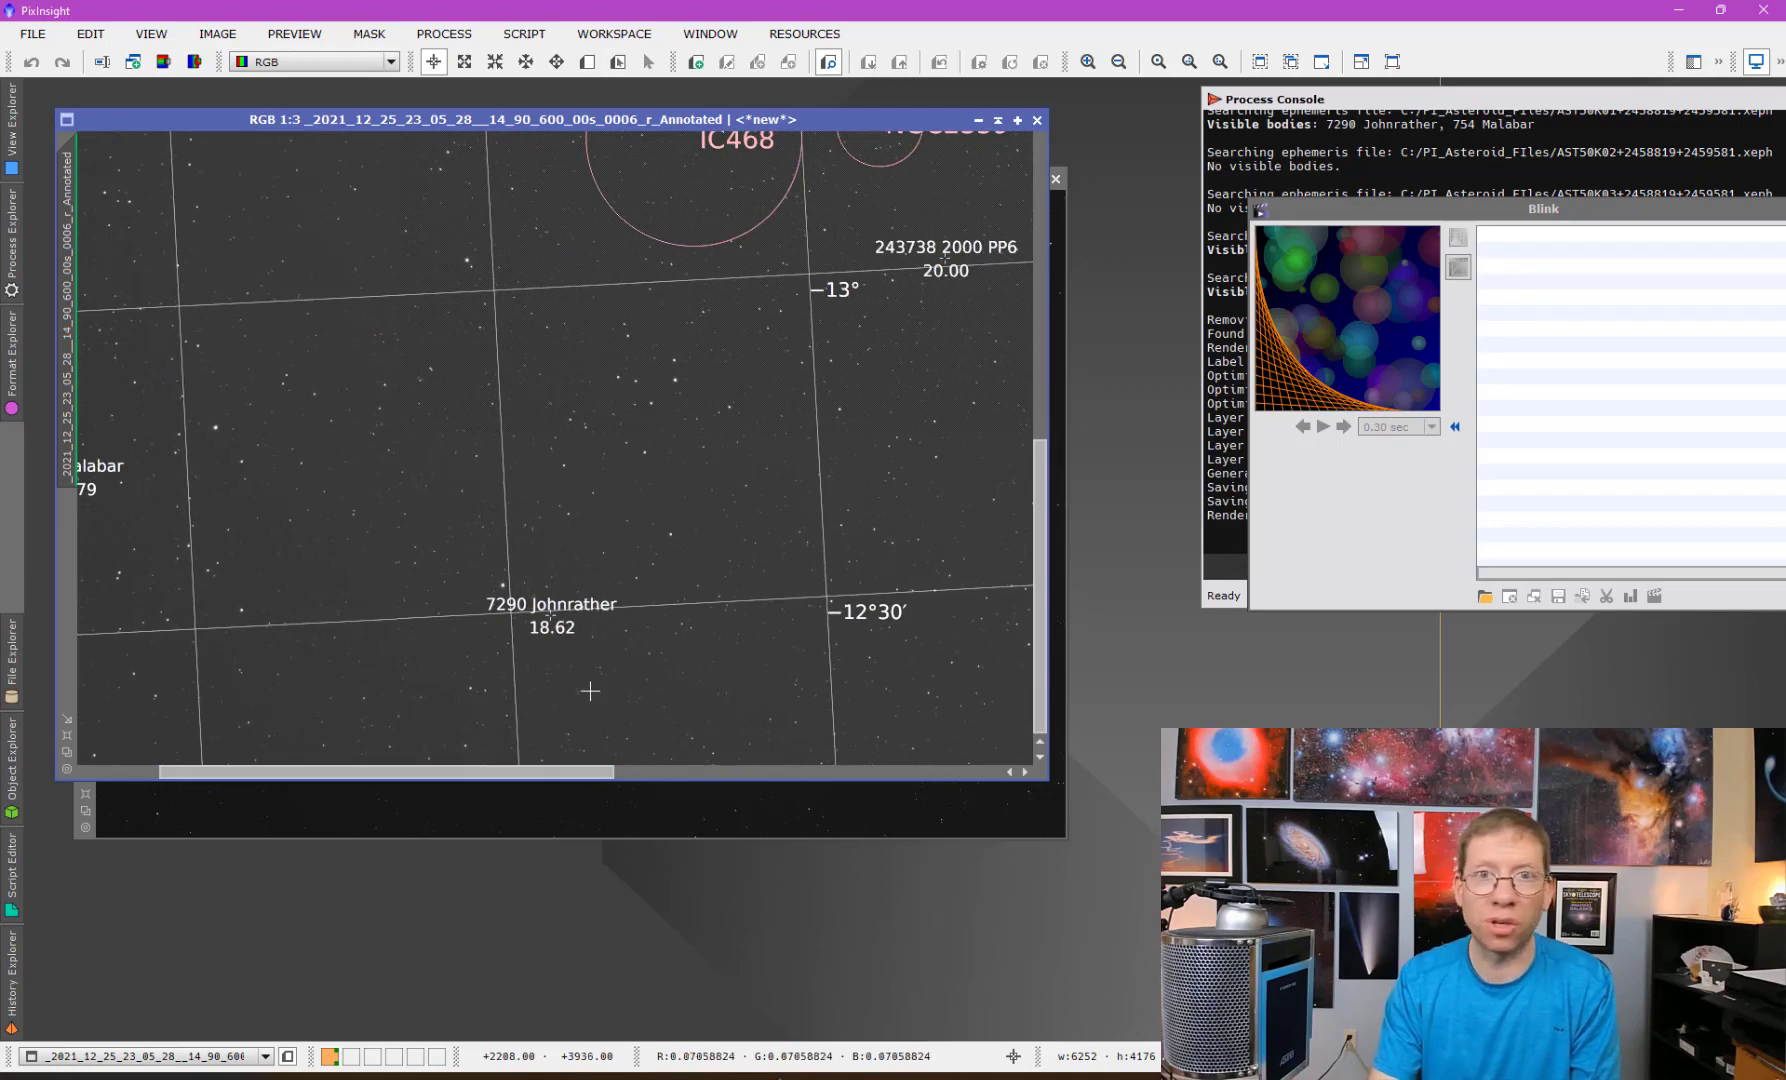
pyautogui.moveTo(555, 772); pyautogui.dragTo(434, 794)
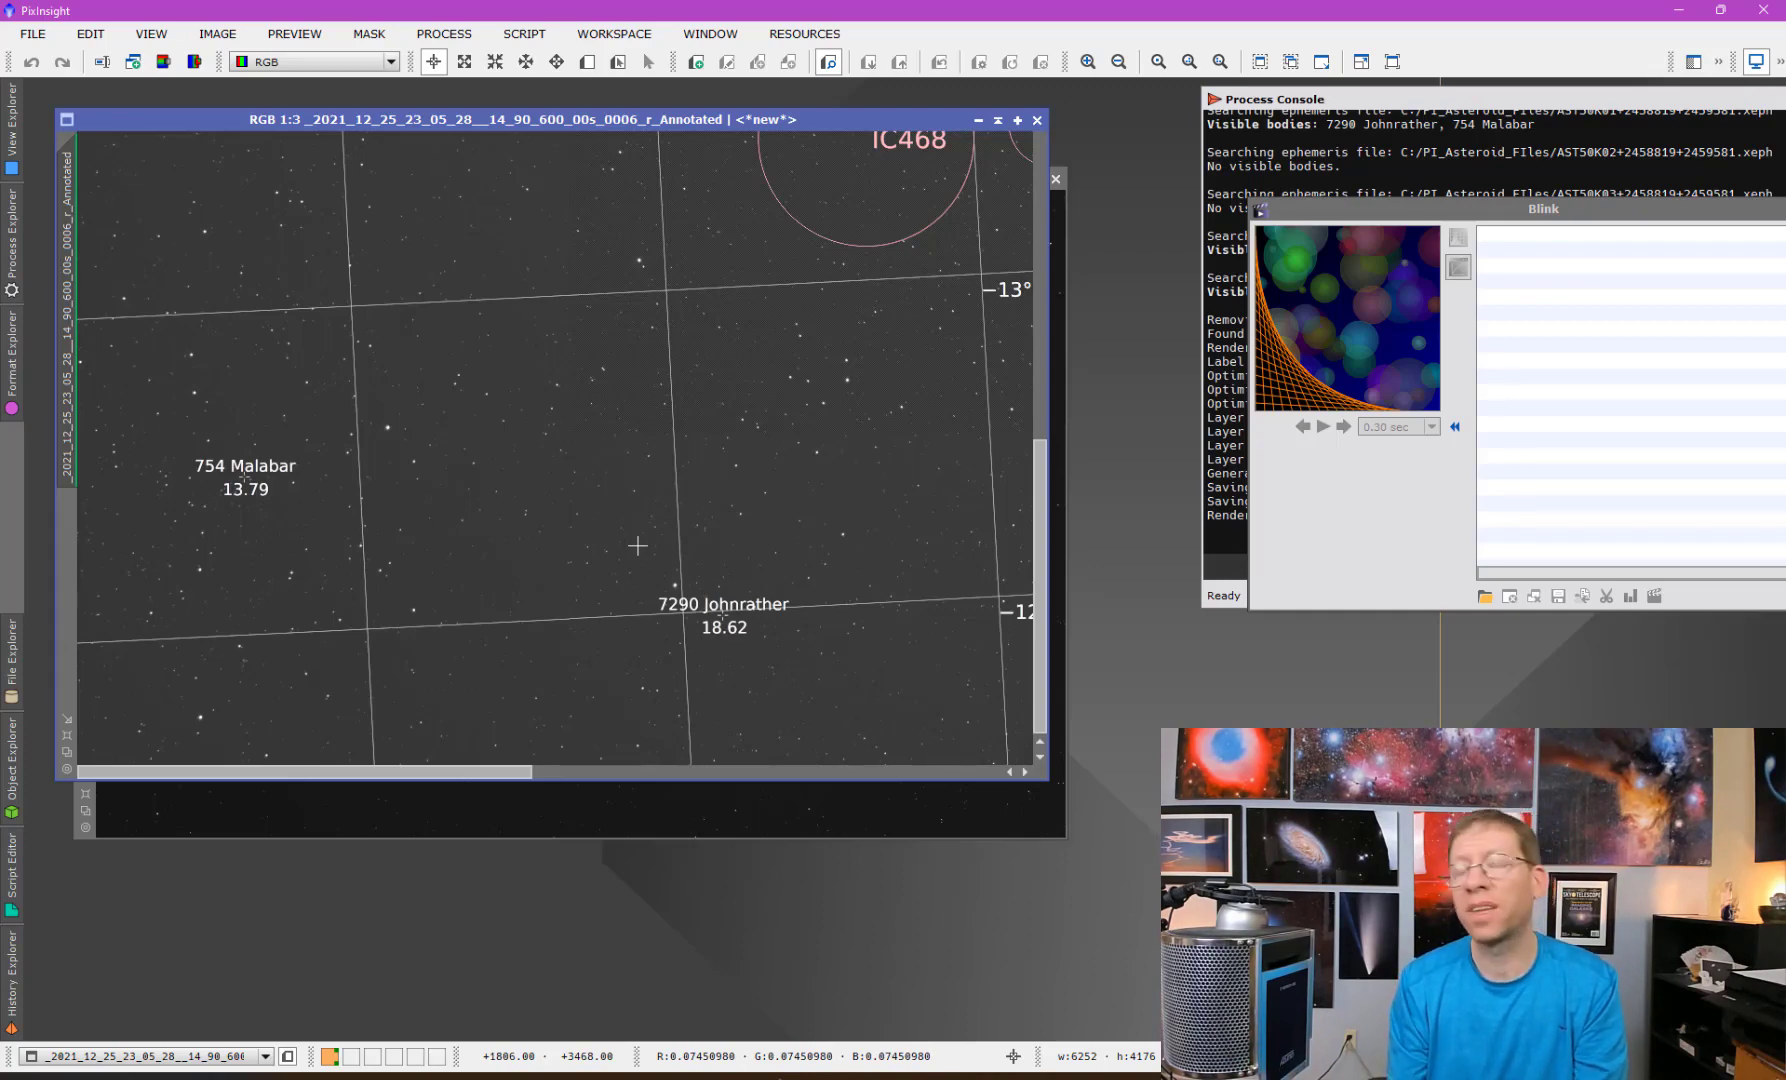
pyautogui.scroll(-2, 637, 545)
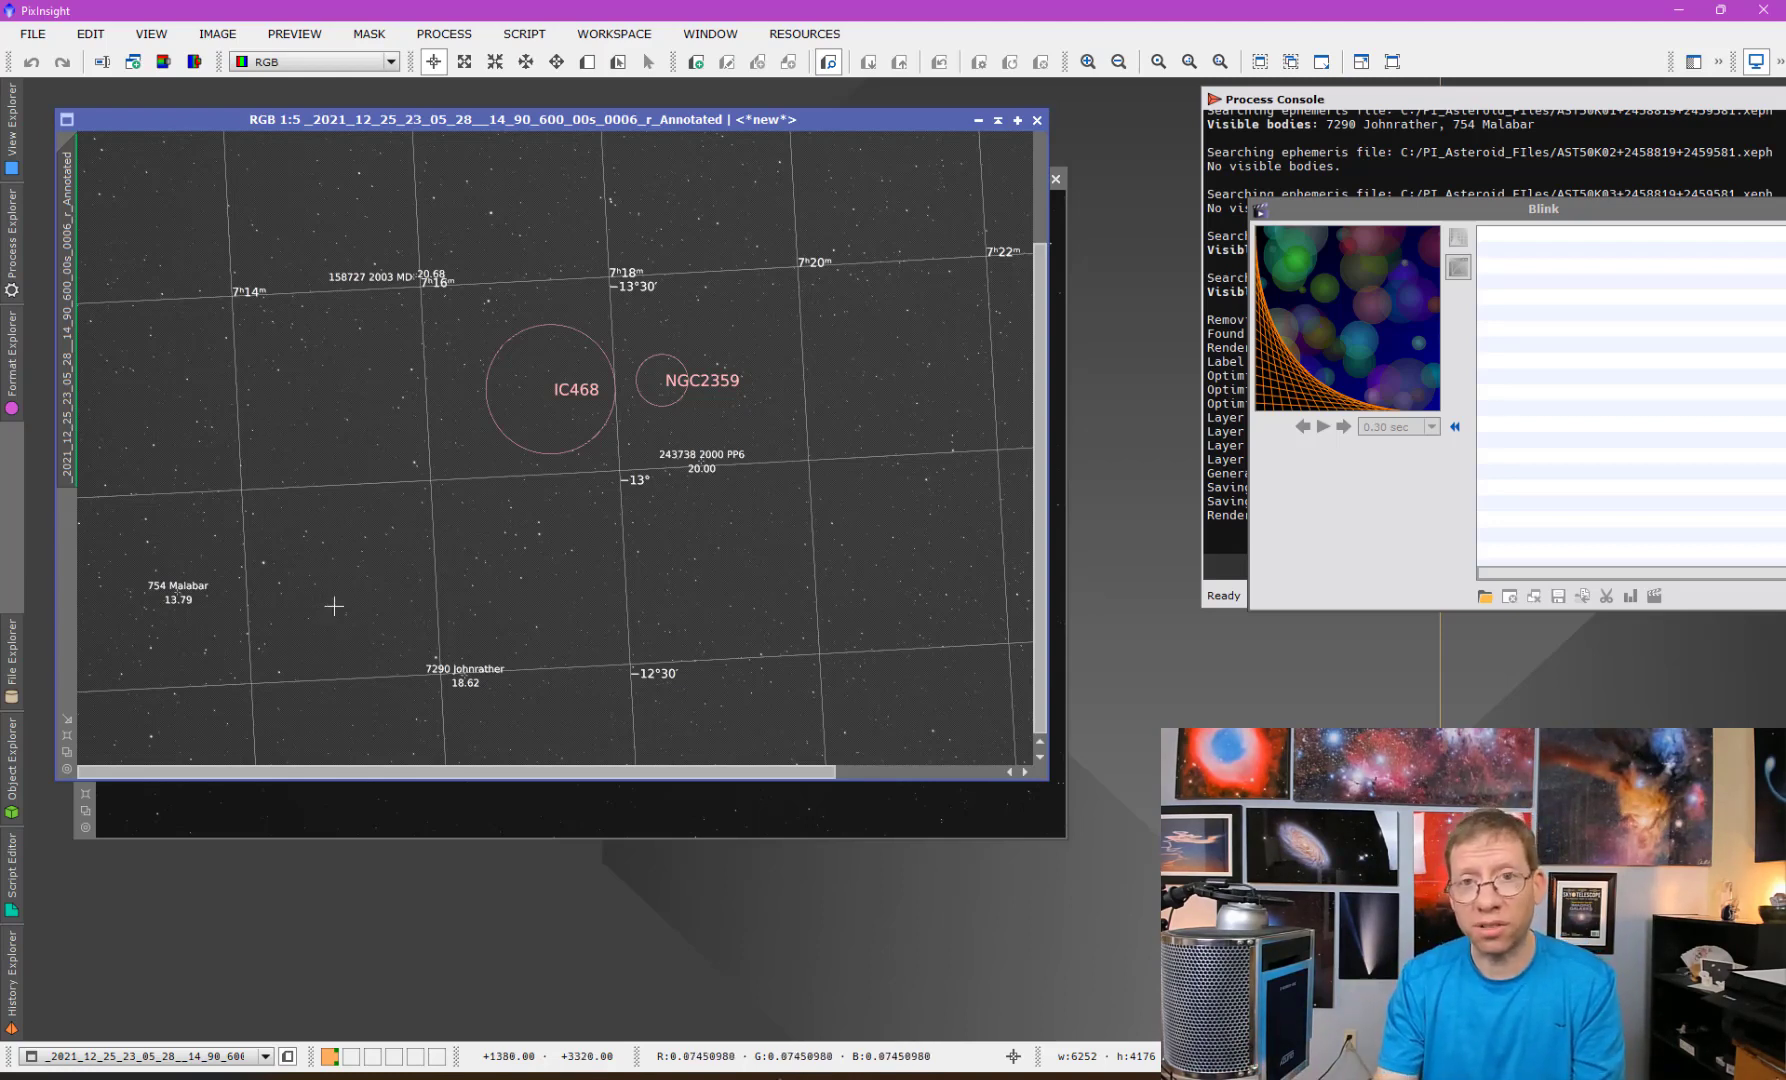
pyautogui.moveTo(467, 120); pyautogui.dragTo(551, 122)
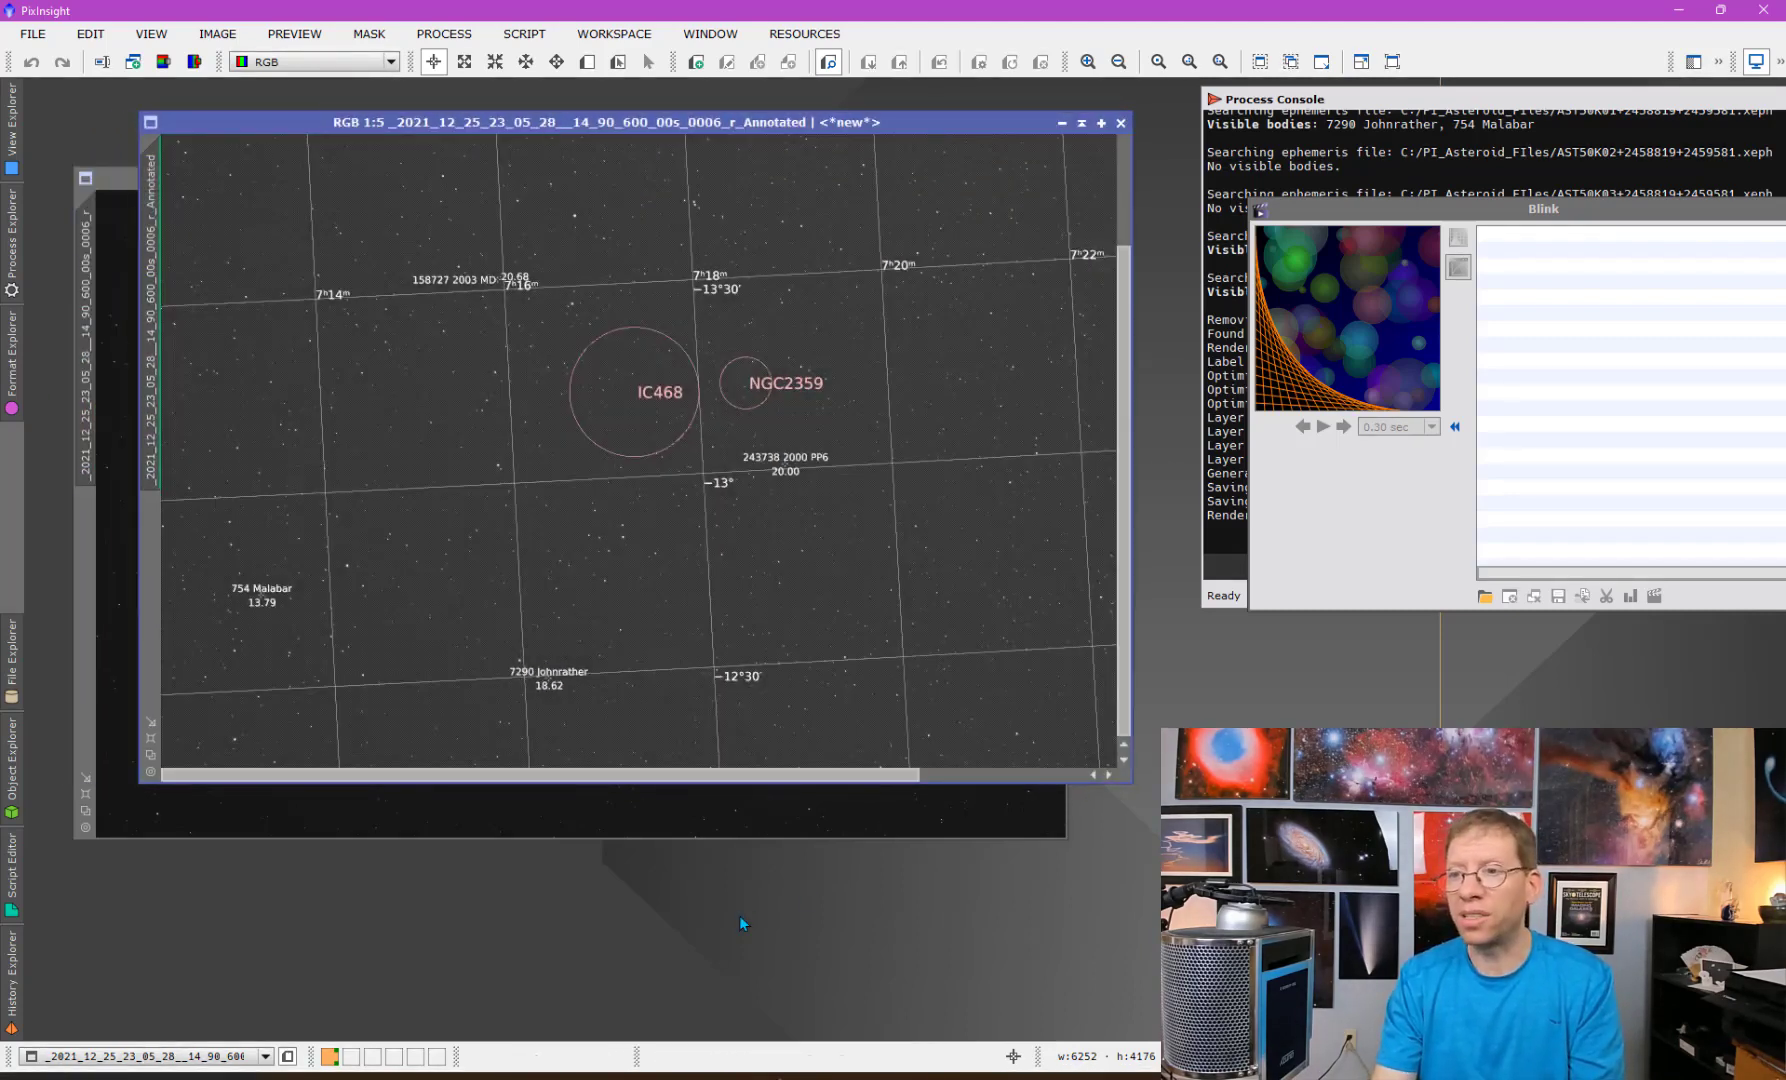
# Switch to the web browser and bring up the Minor Planet Center's MPChecker form.
pyautogui.moveTo(730, 1078)
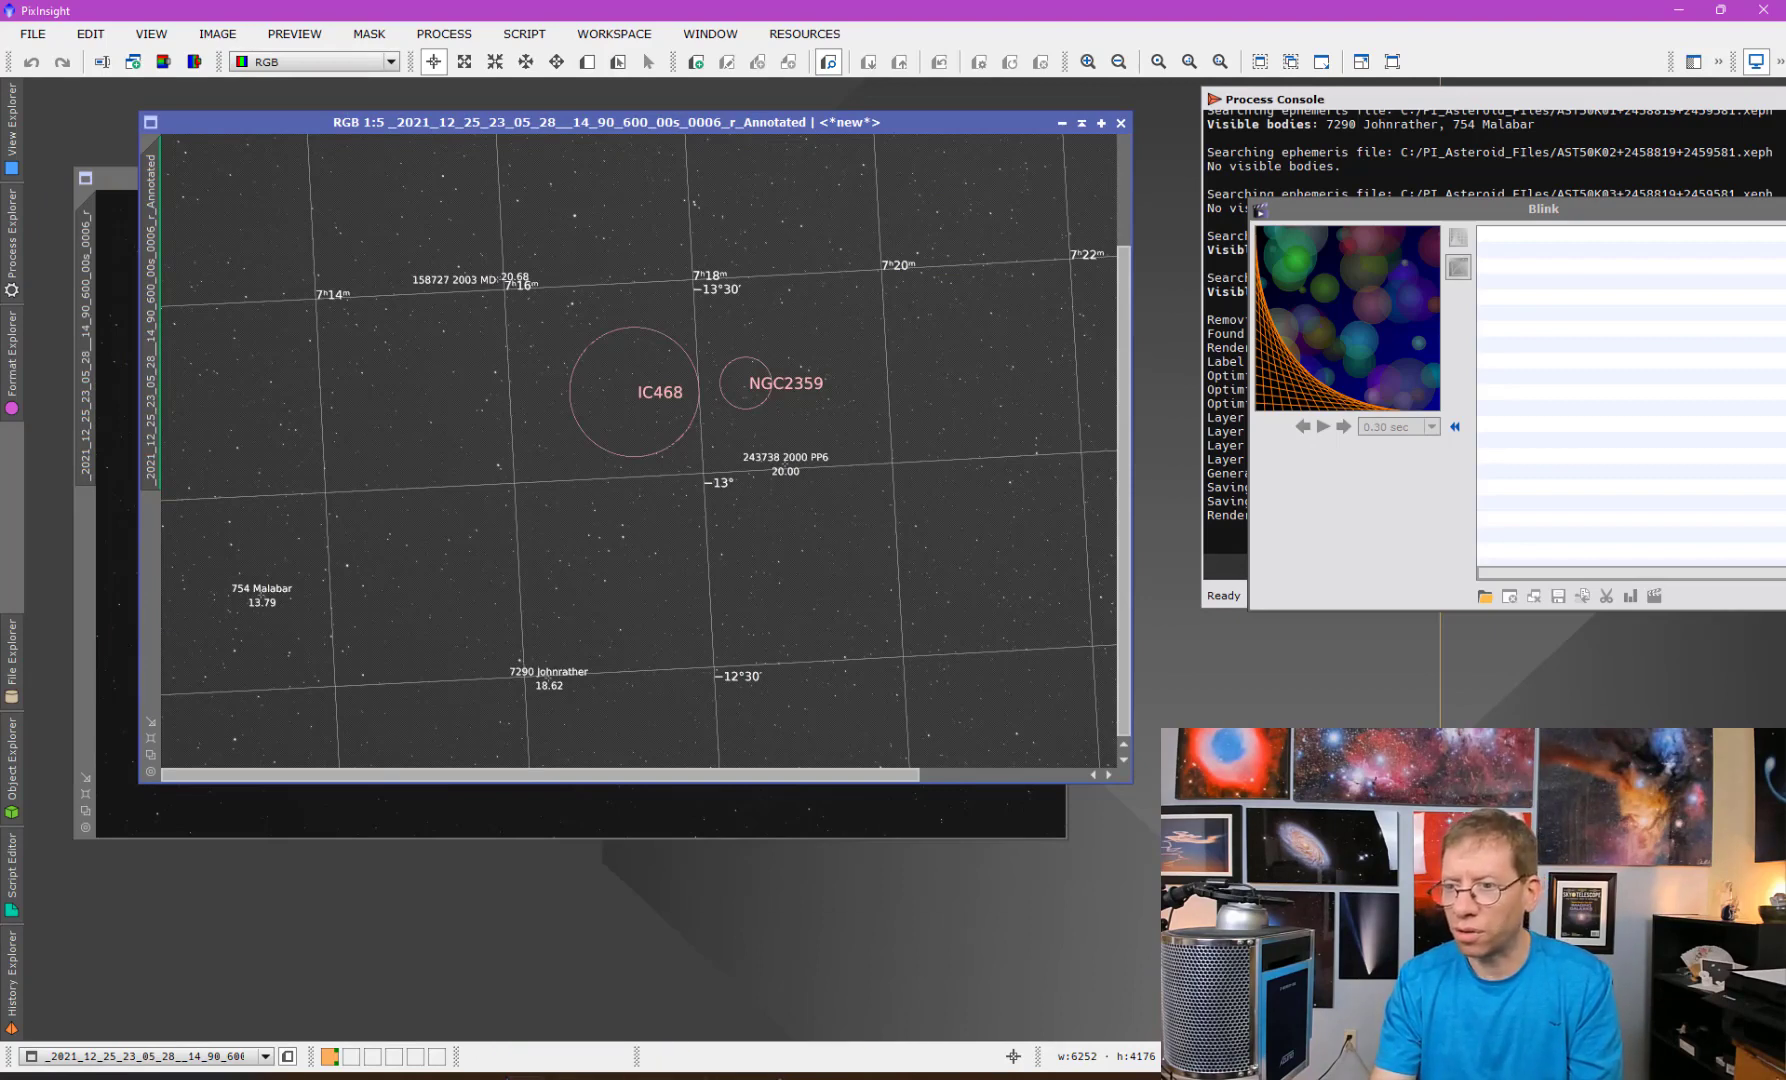
pyautogui.hotkey('alt', 'Tab')
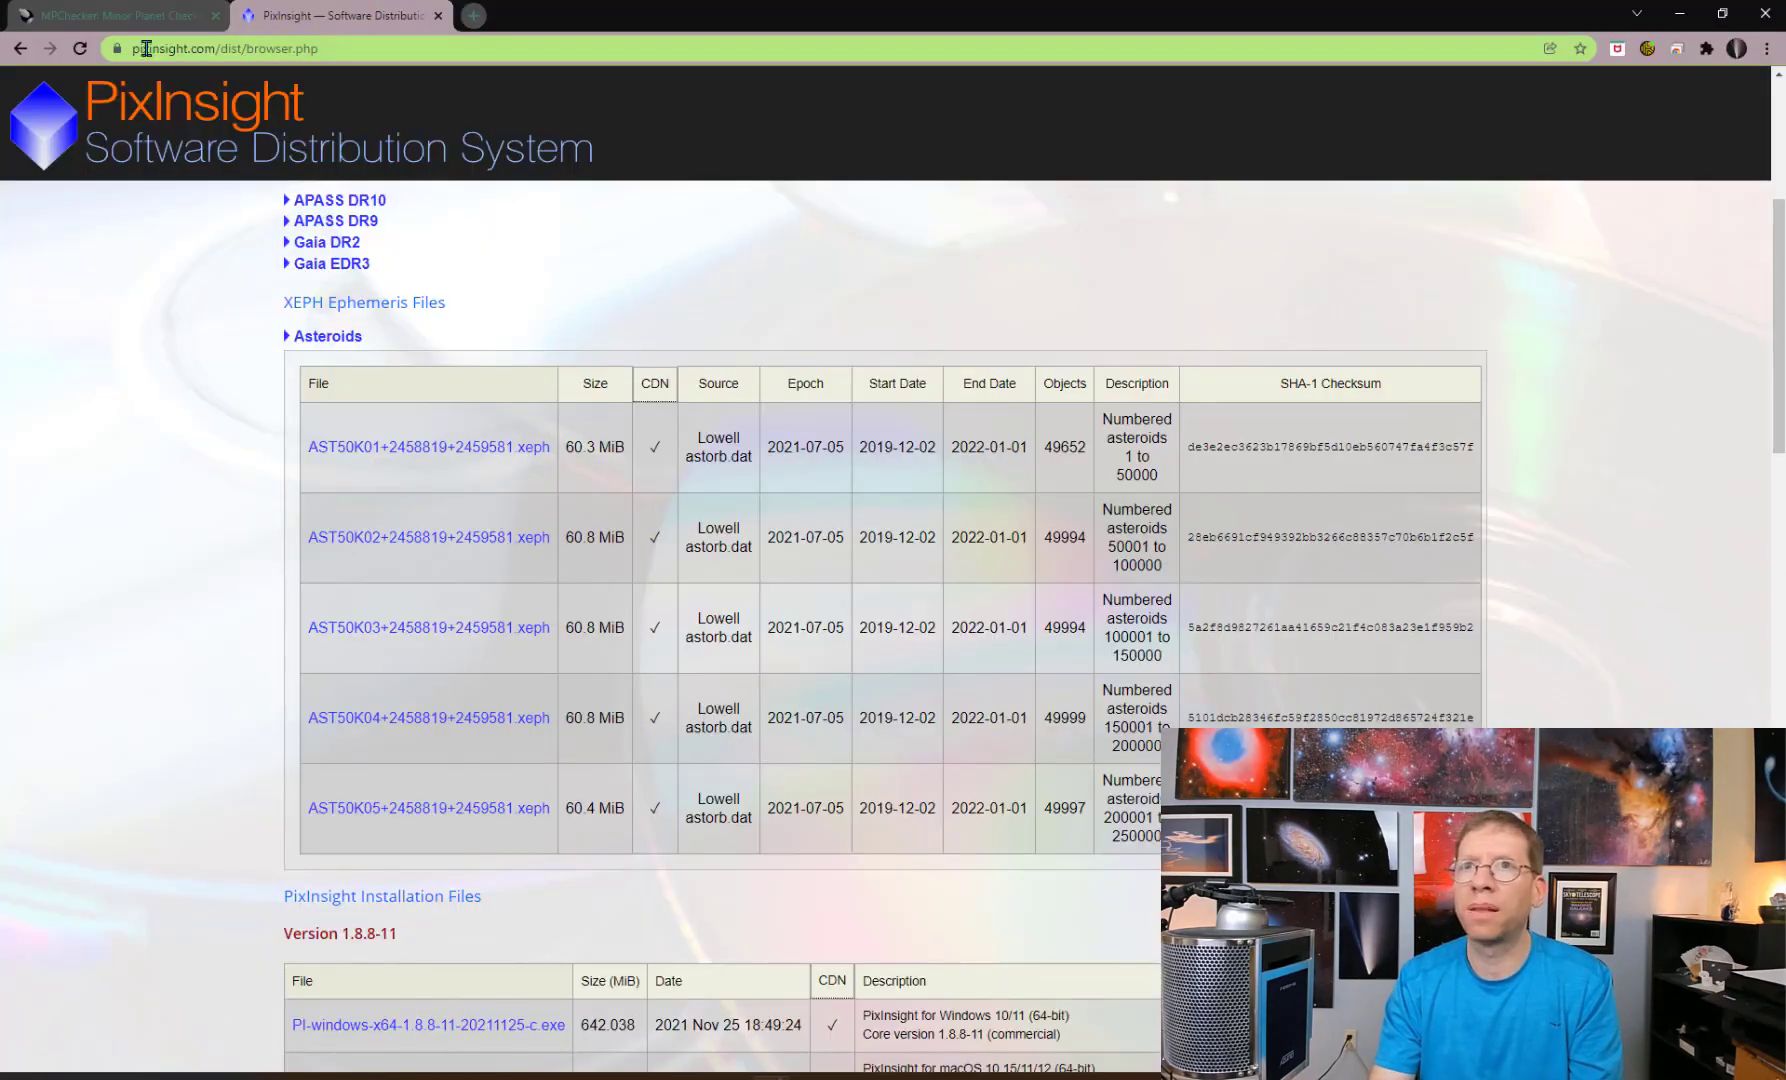
pyautogui.click(143, 14)
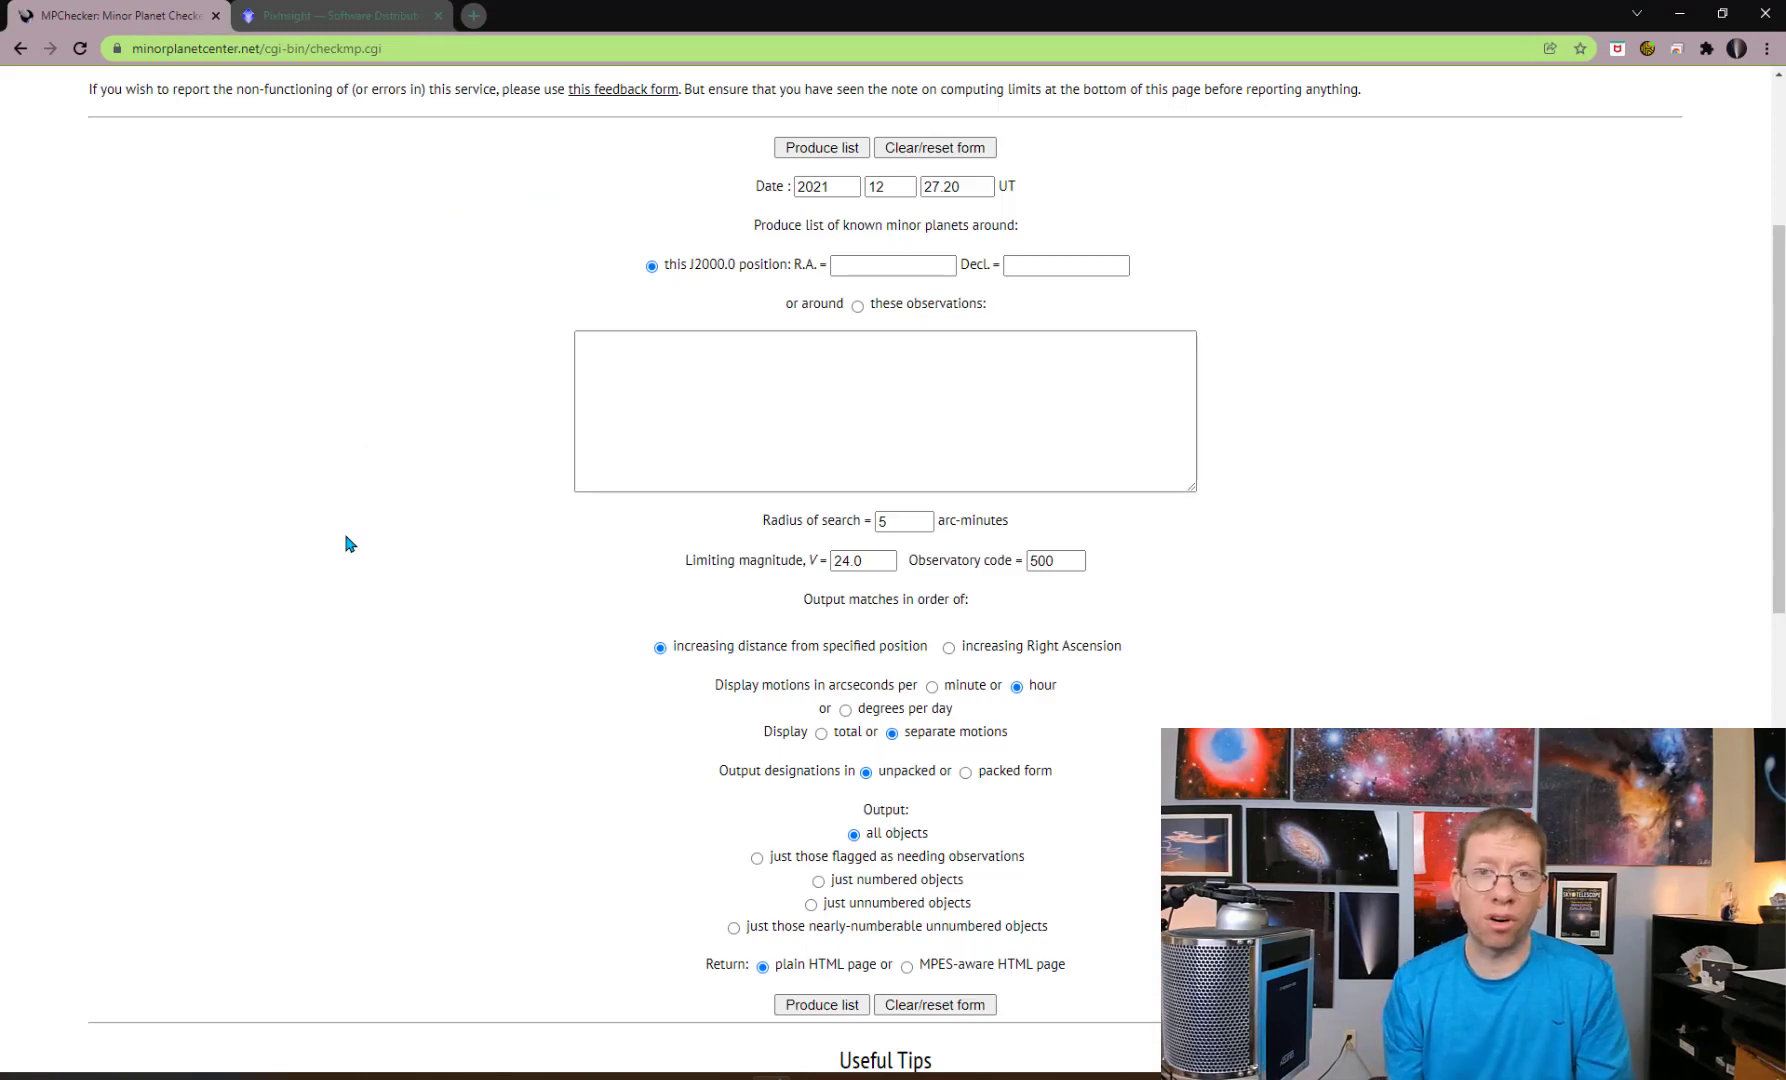
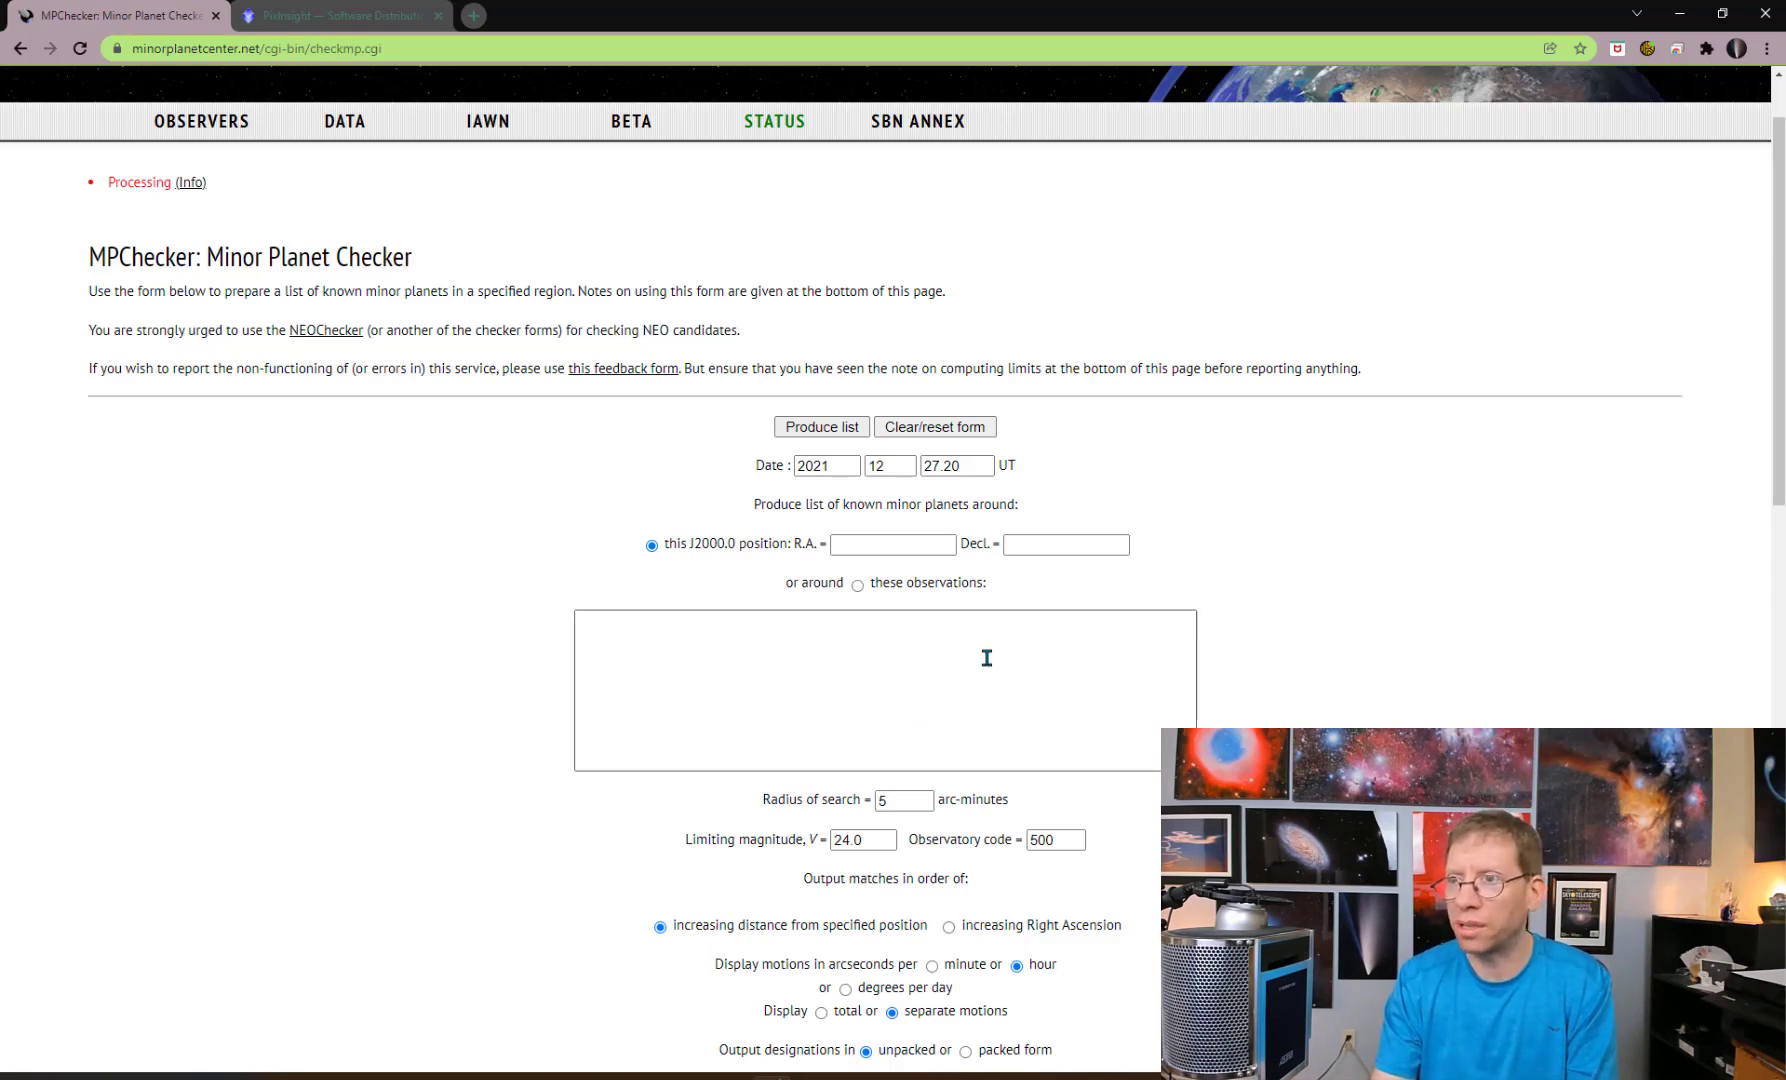
# Look up the observation date in the unannotated frame's FITS header in PixInsight and set the MPChecker day to 26.2 in the browser.
pyautogui.doubleClick(958, 466)
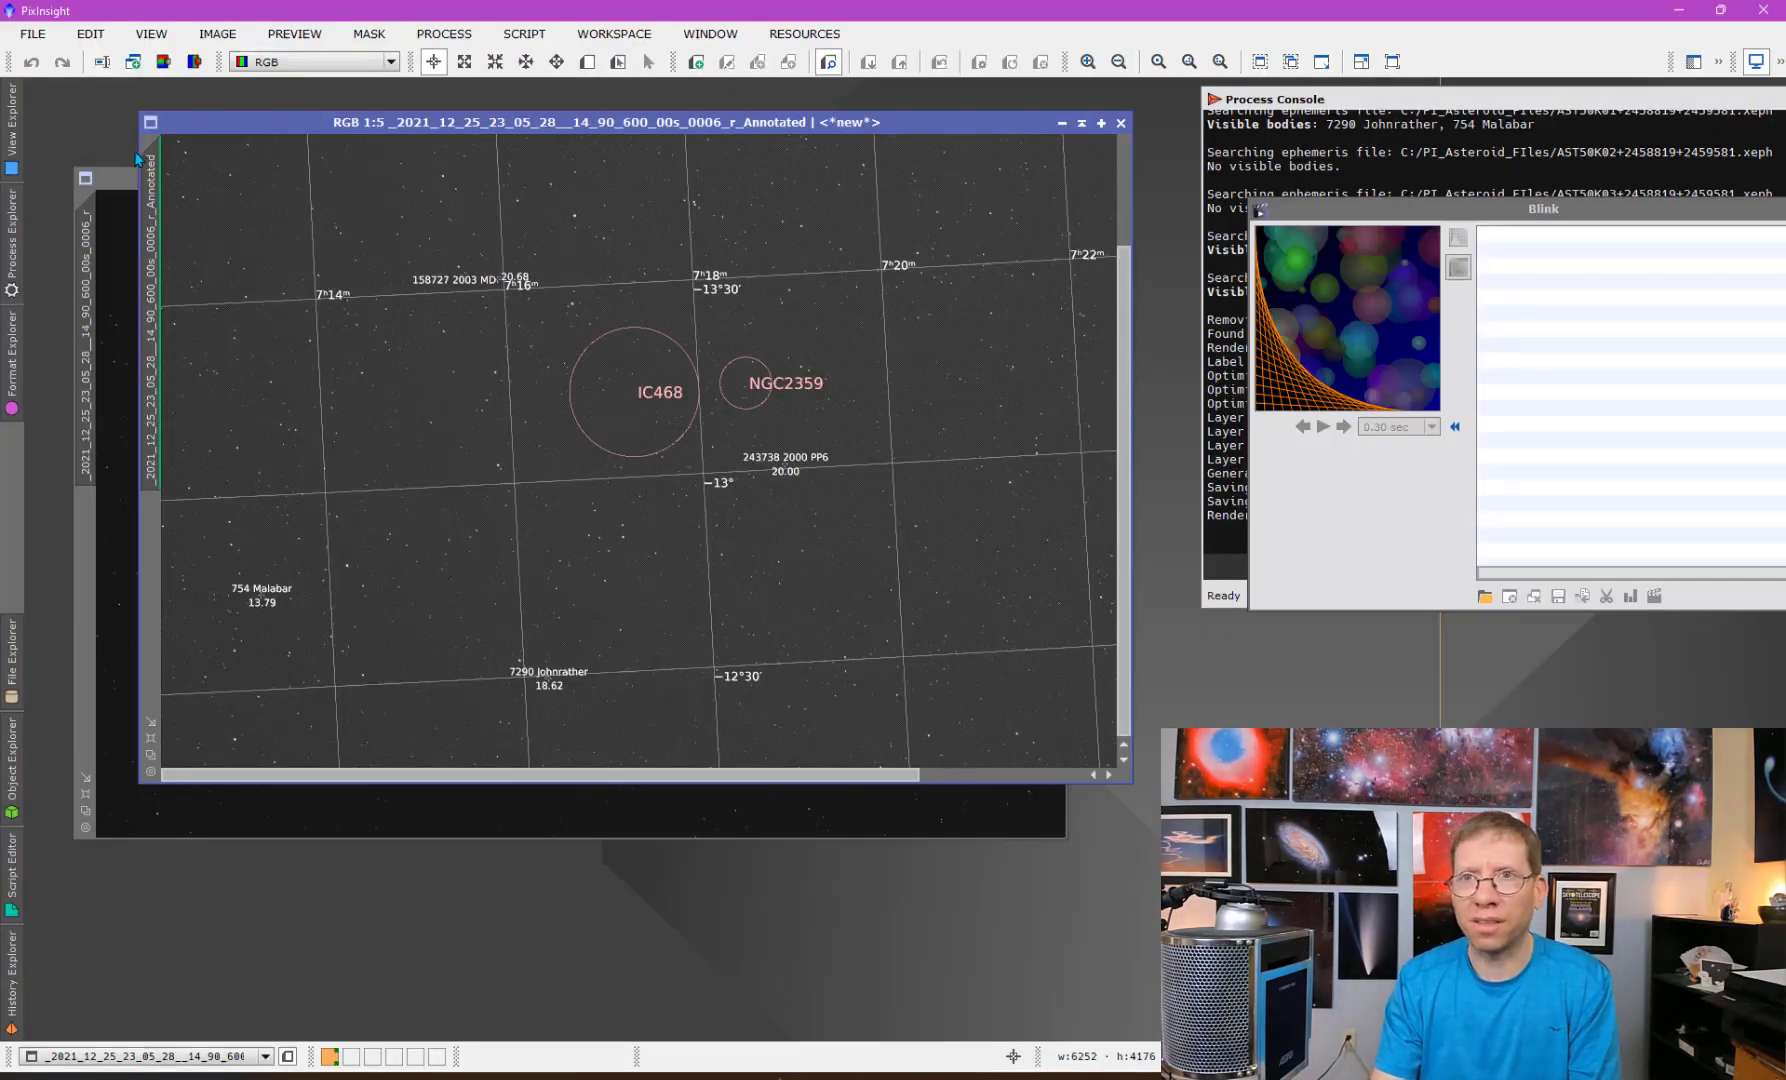
pyautogui.doubleClick(120, 185)
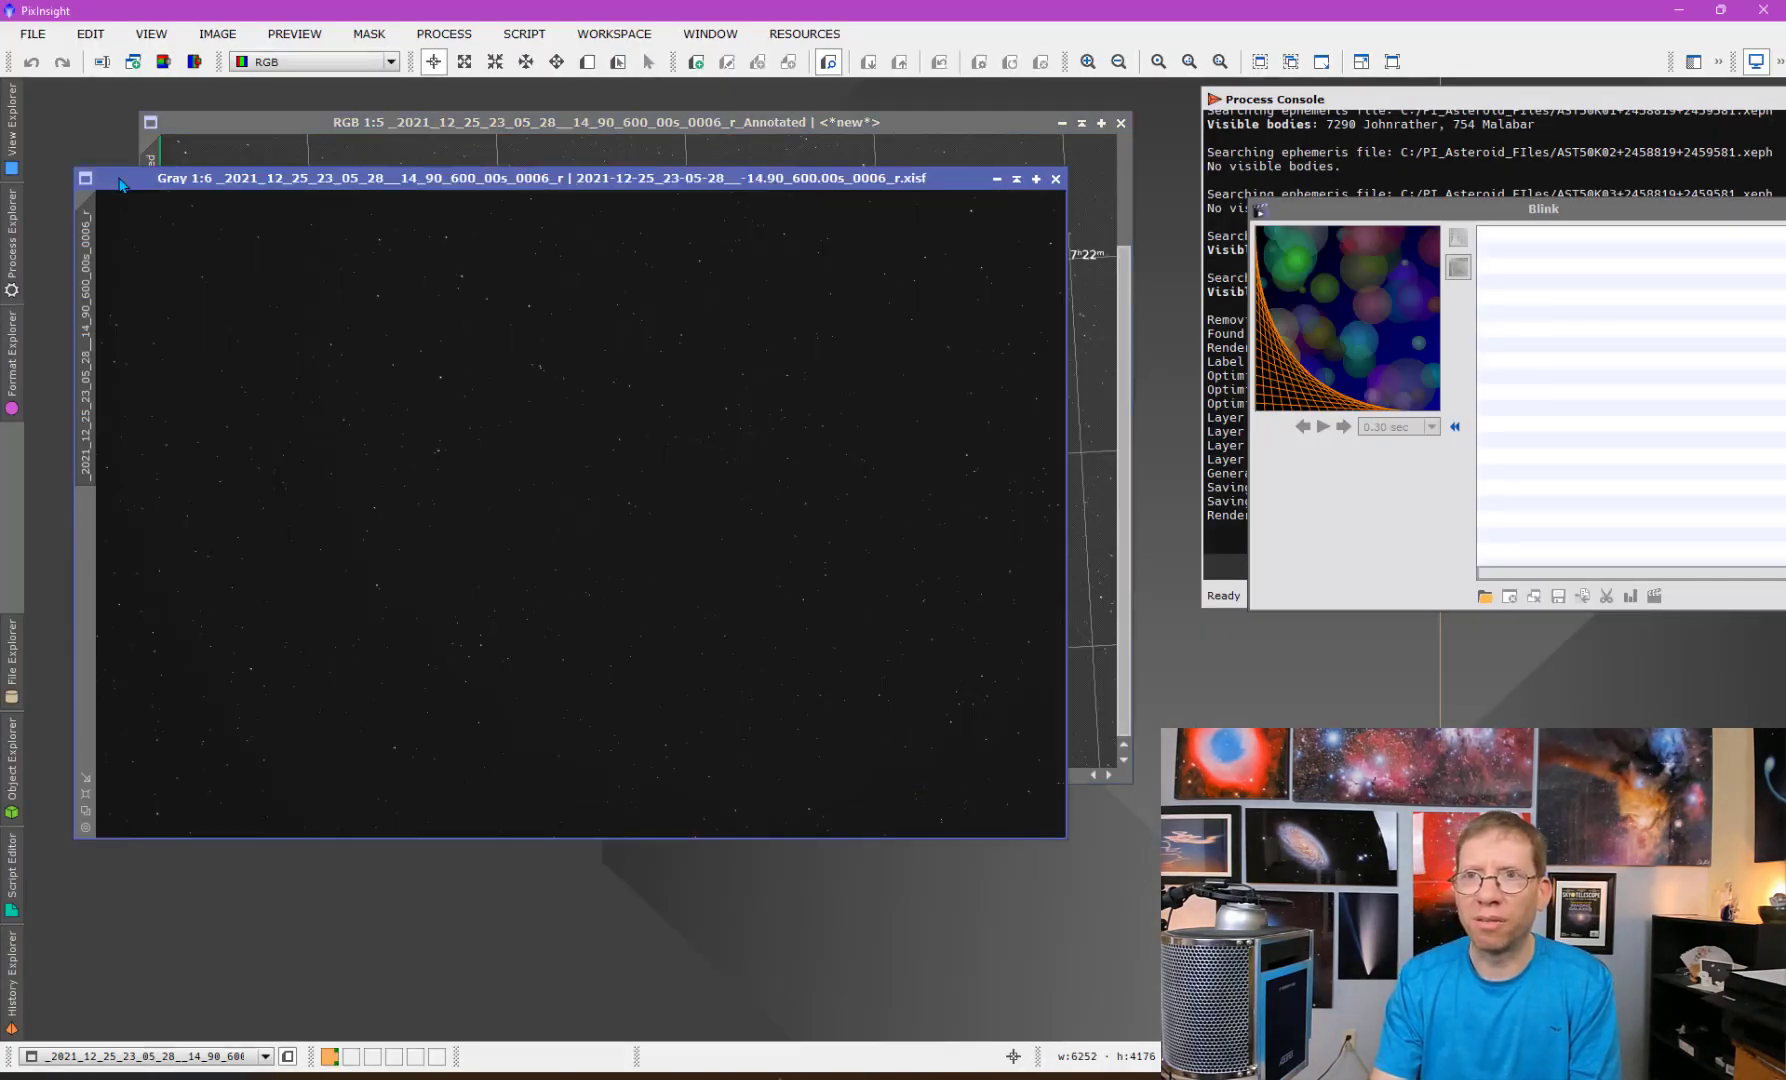
pyautogui.click(33, 33)
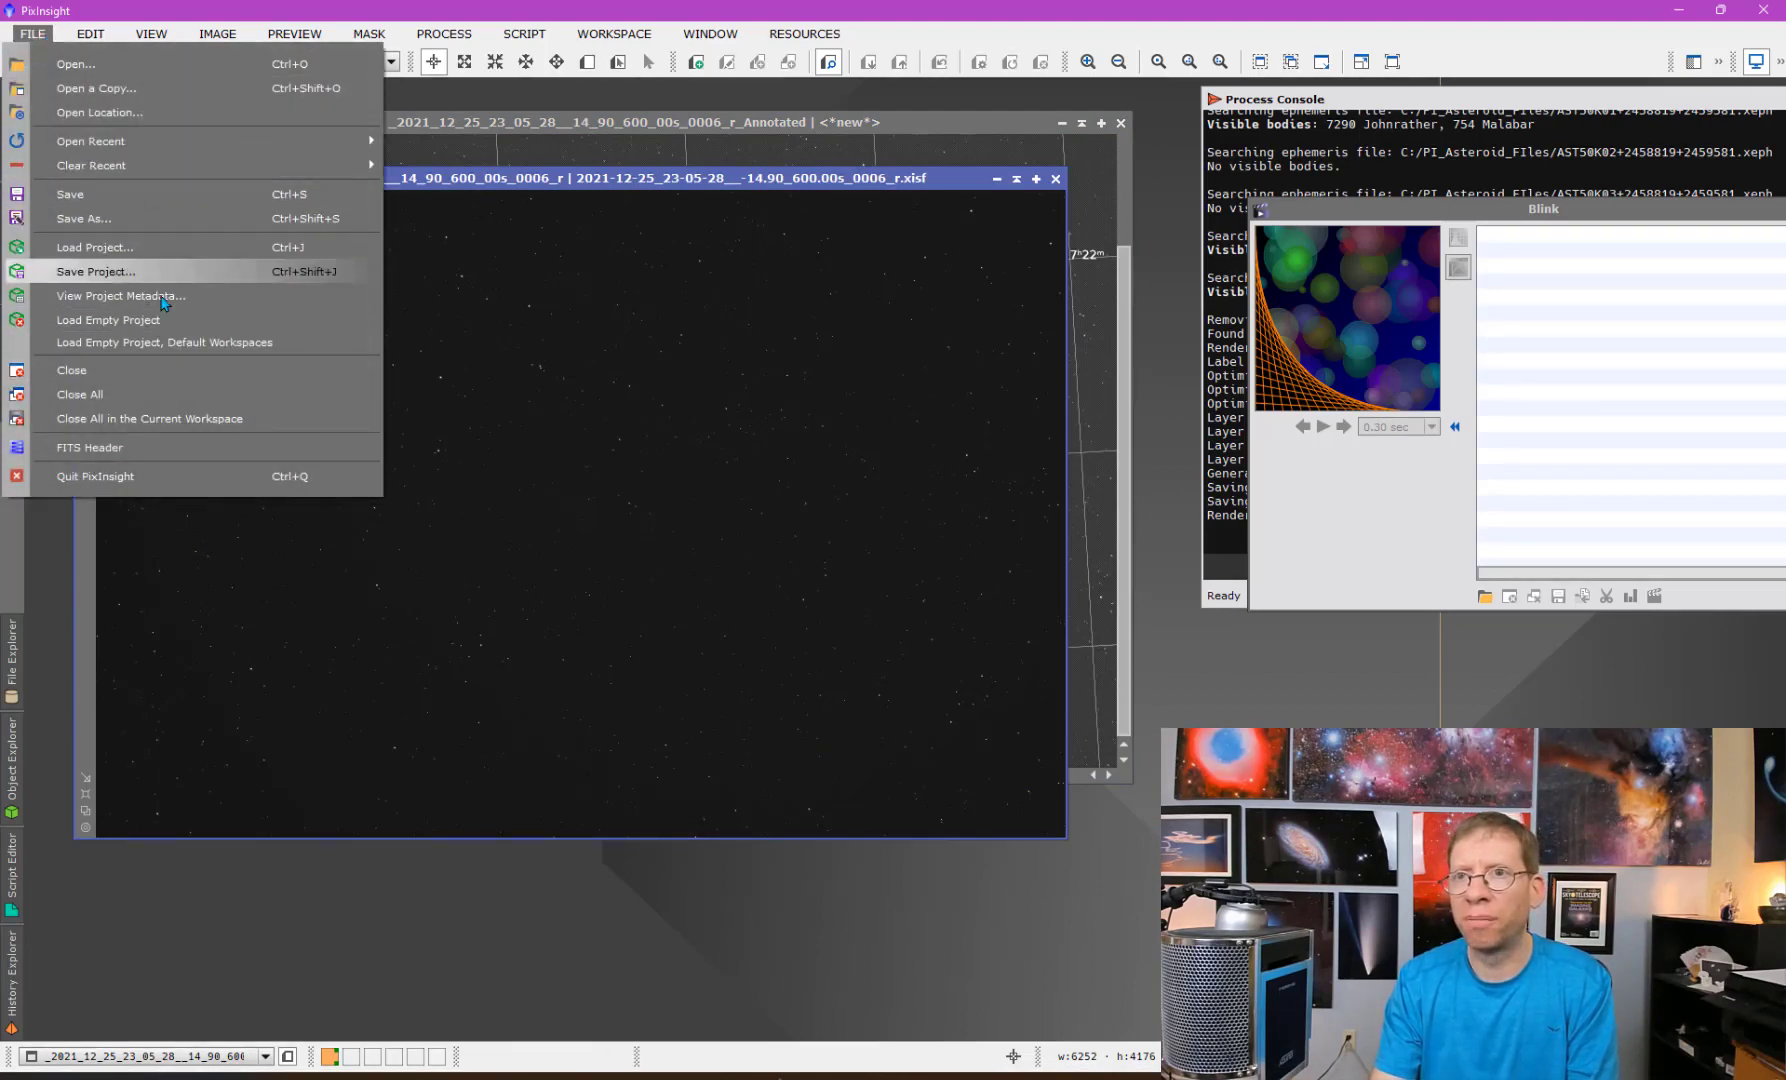
pyautogui.click(190, 456)
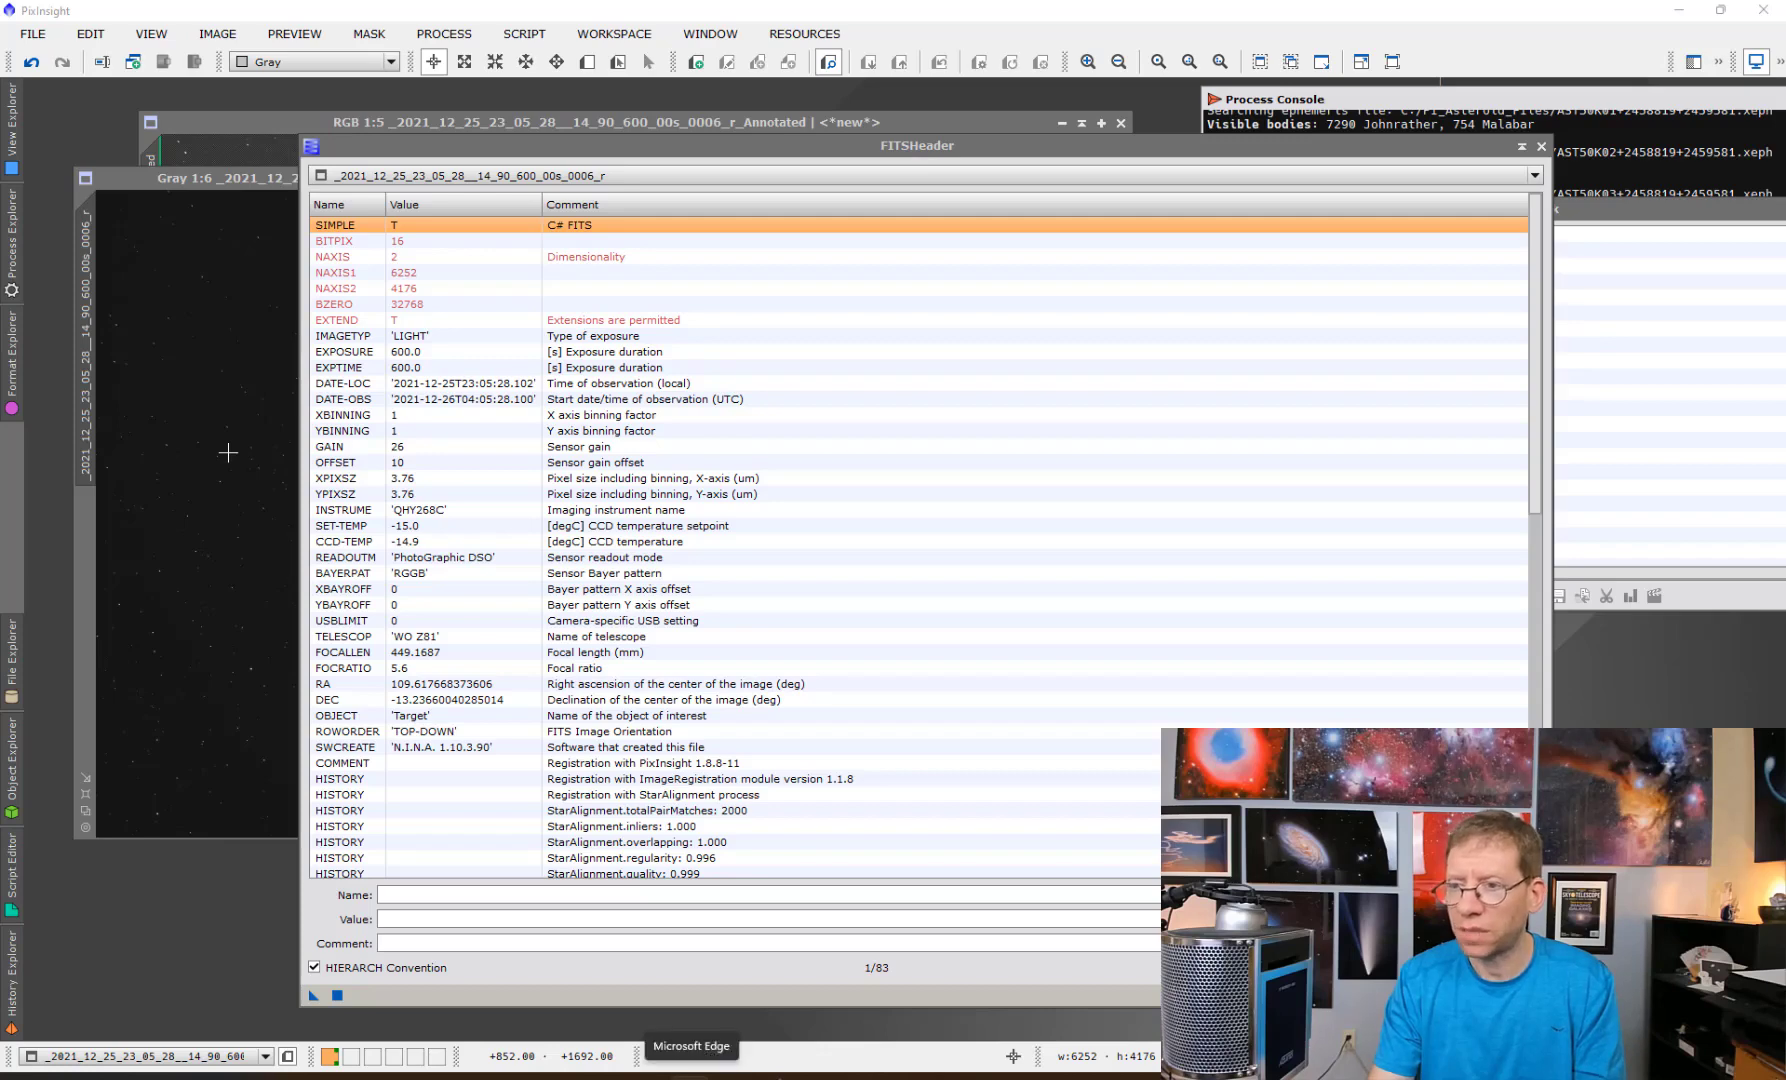
pyautogui.moveTo(691, 1077)
pyautogui.click(520, 990)
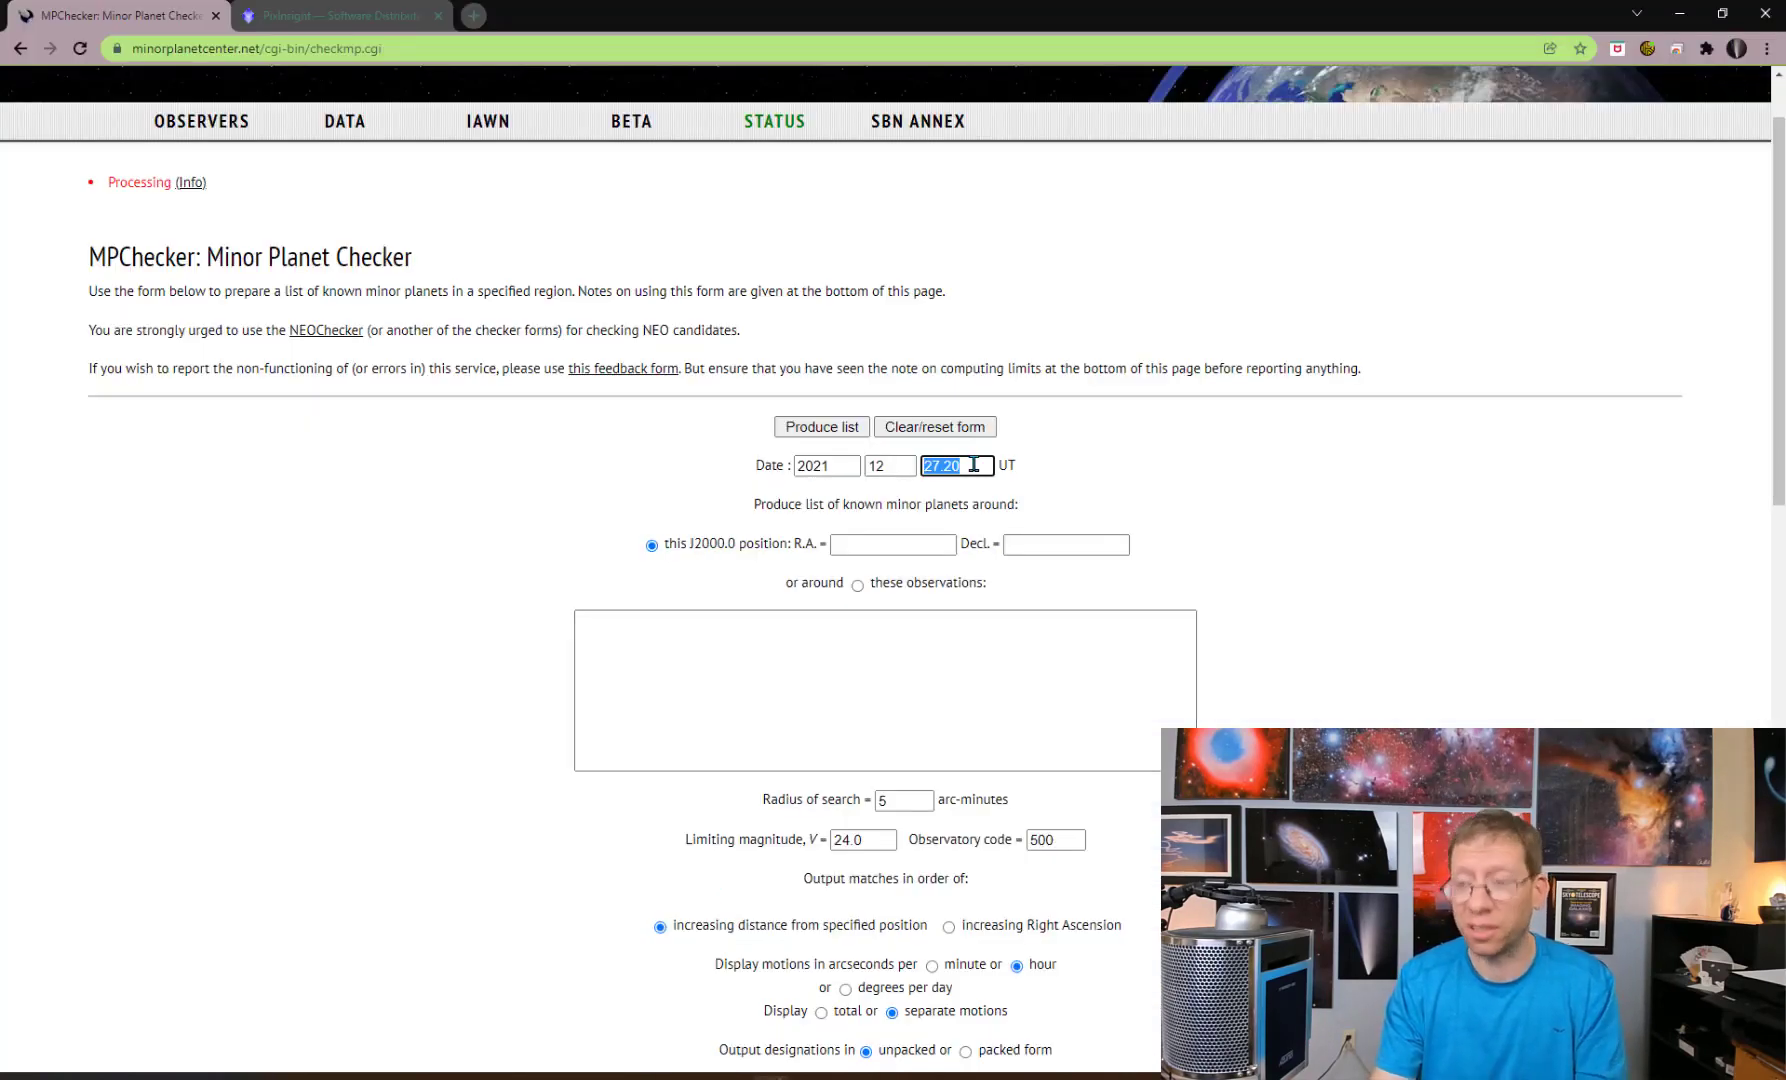
pyautogui.write('26.2')
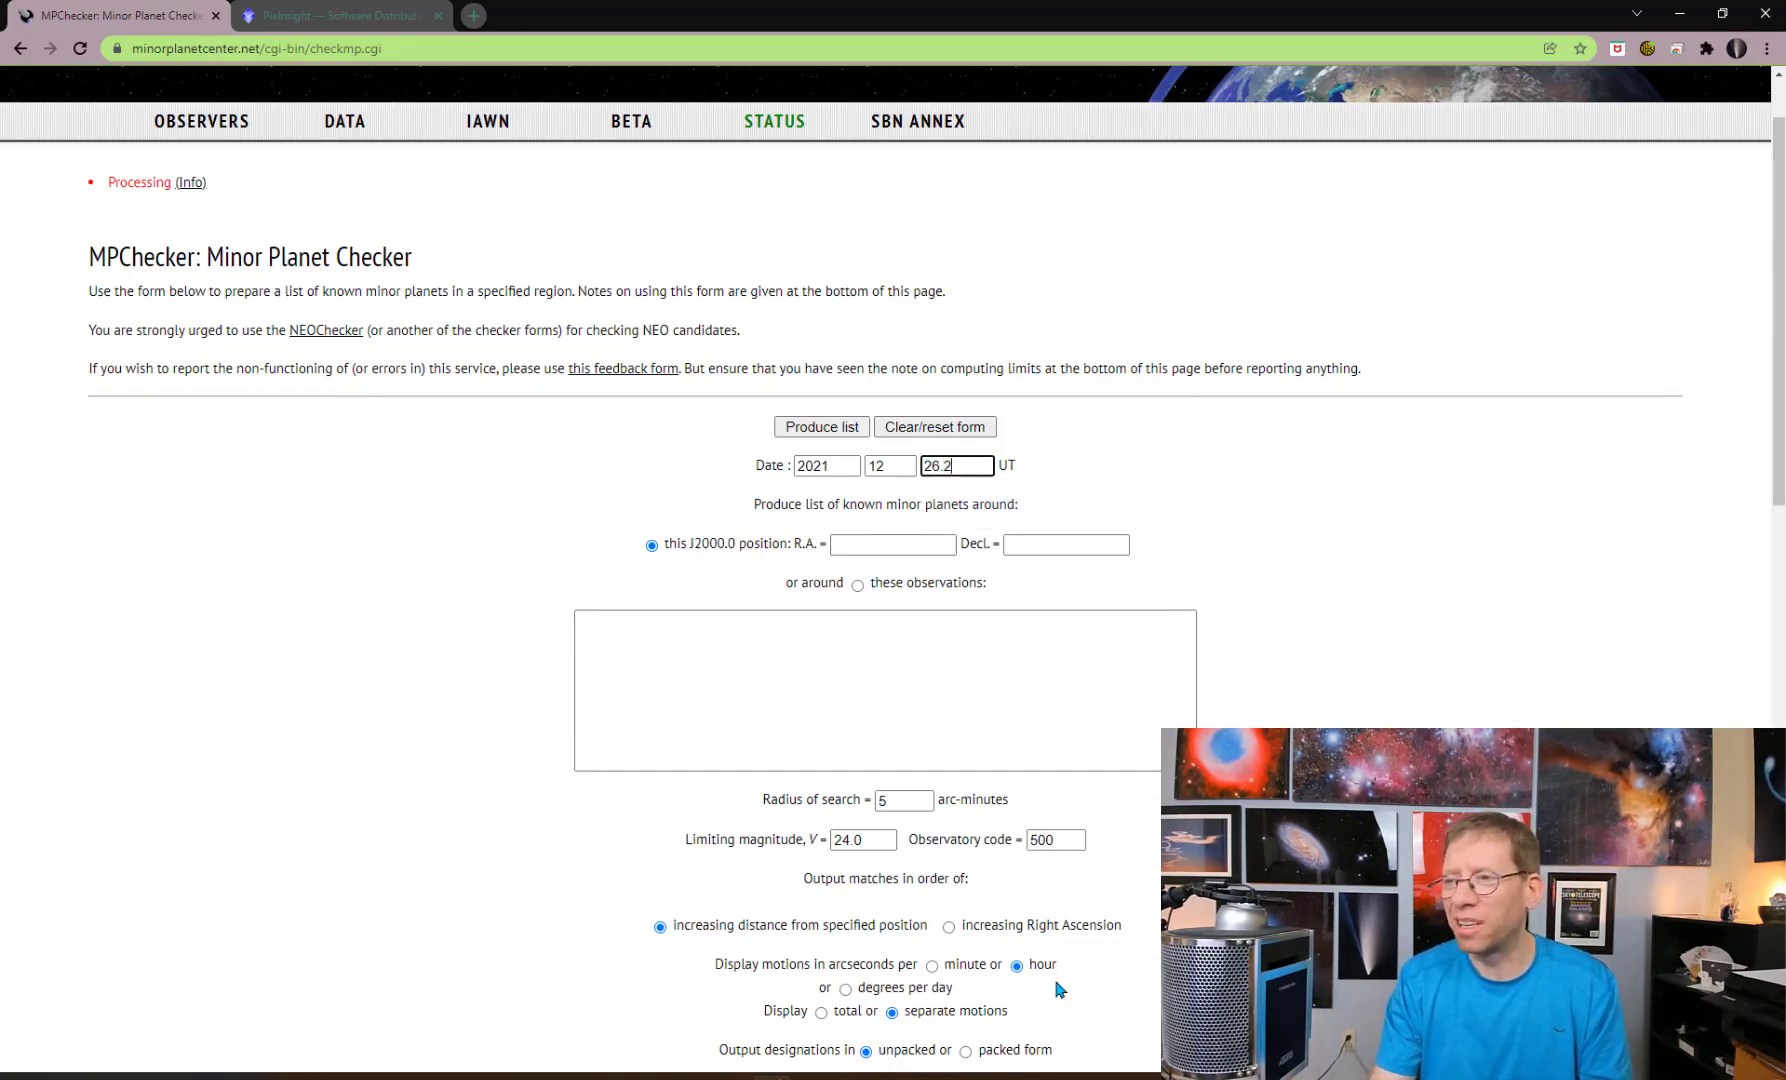
# Find the frame's right ascension in hours in PixInsight's FITS header and set the MPChecker R.A. to 7 18 28.
pyautogui.hotkey('alt', 'Tab')
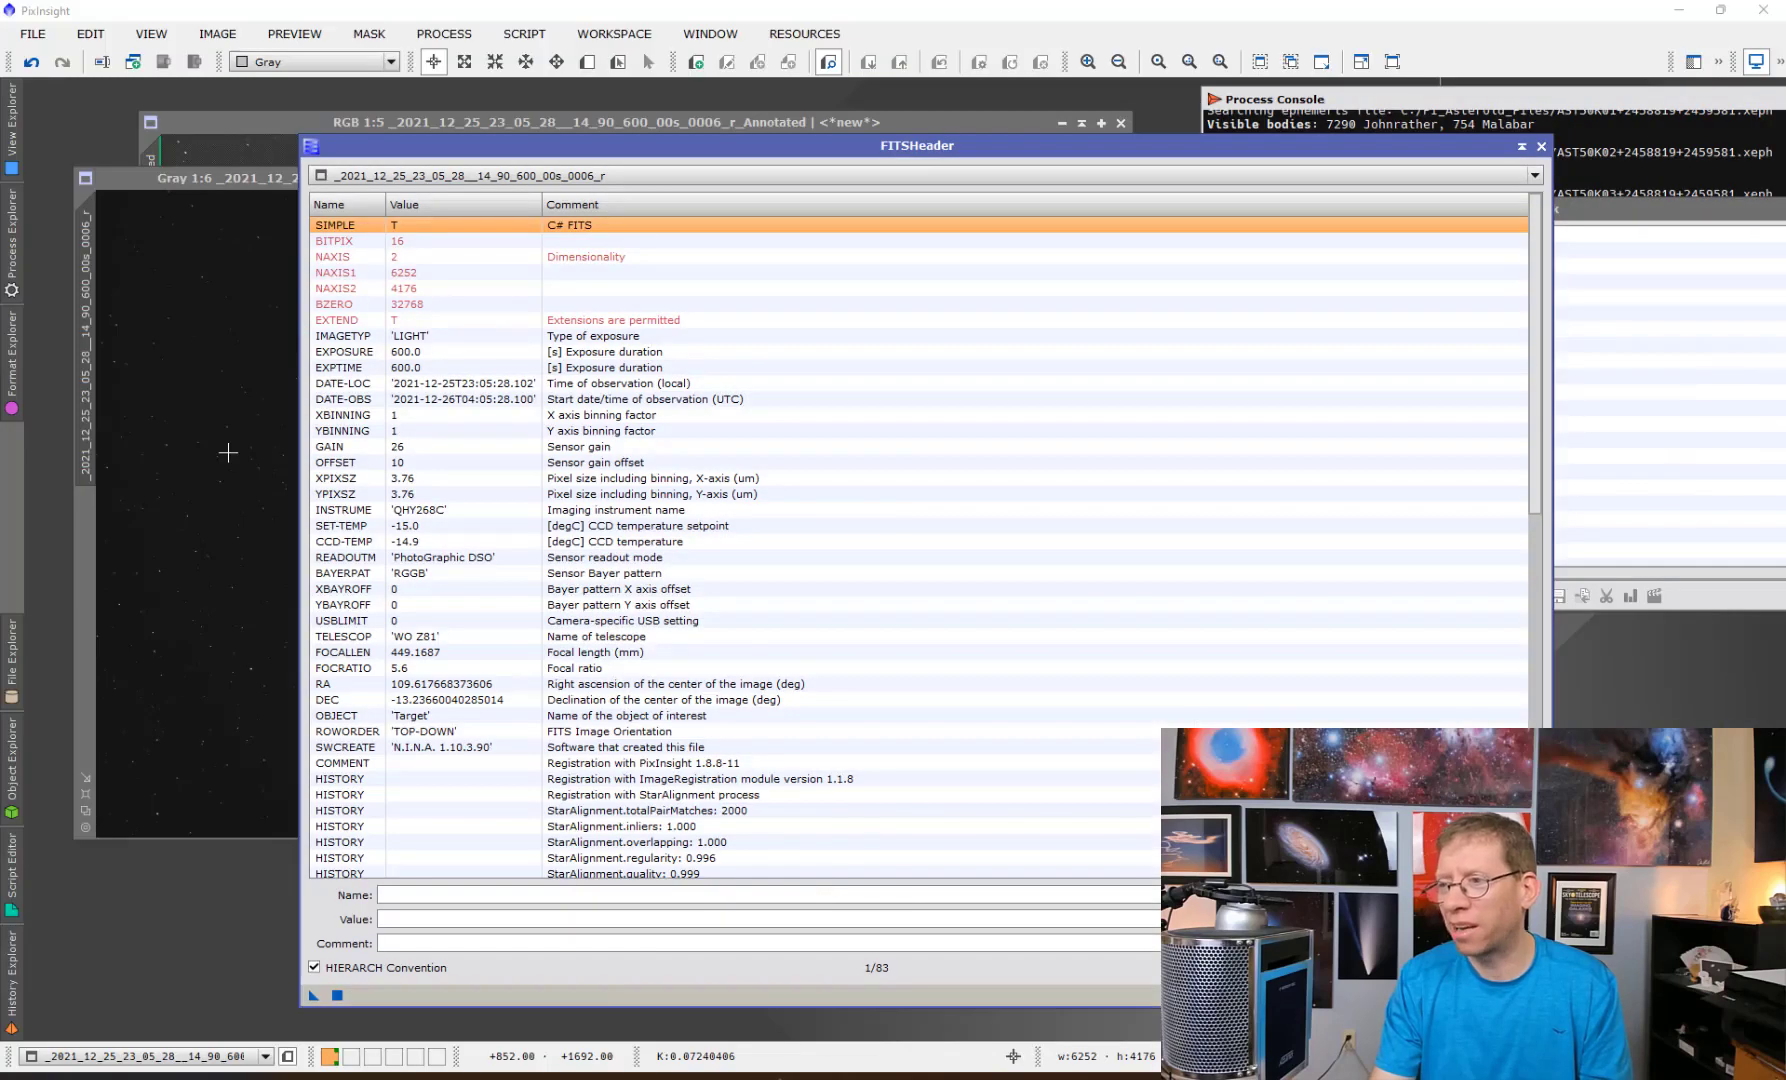
pyautogui.click(511, 690)
pyautogui.scroll(-6, 513, 688)
pyautogui.scroll(-4, 513, 686)
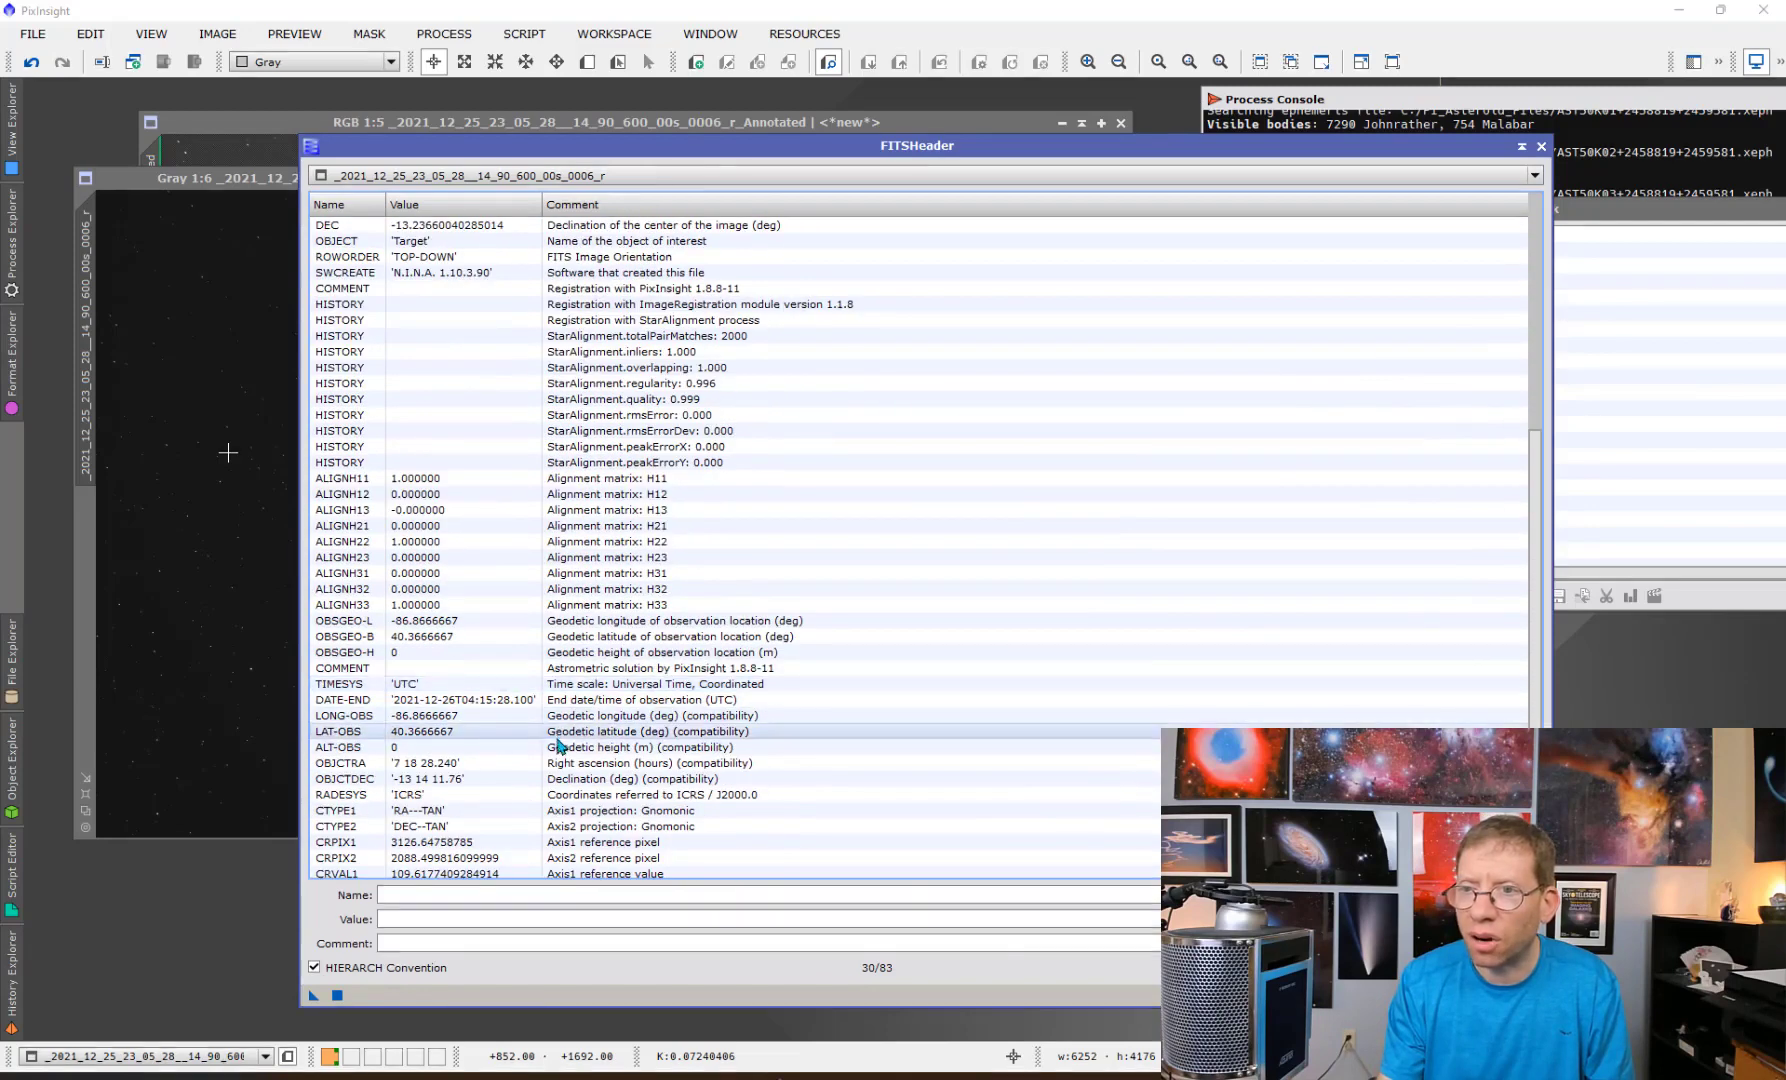
pyautogui.scroll(-2, 558, 750)
pyautogui.scroll(-2, 558, 750)
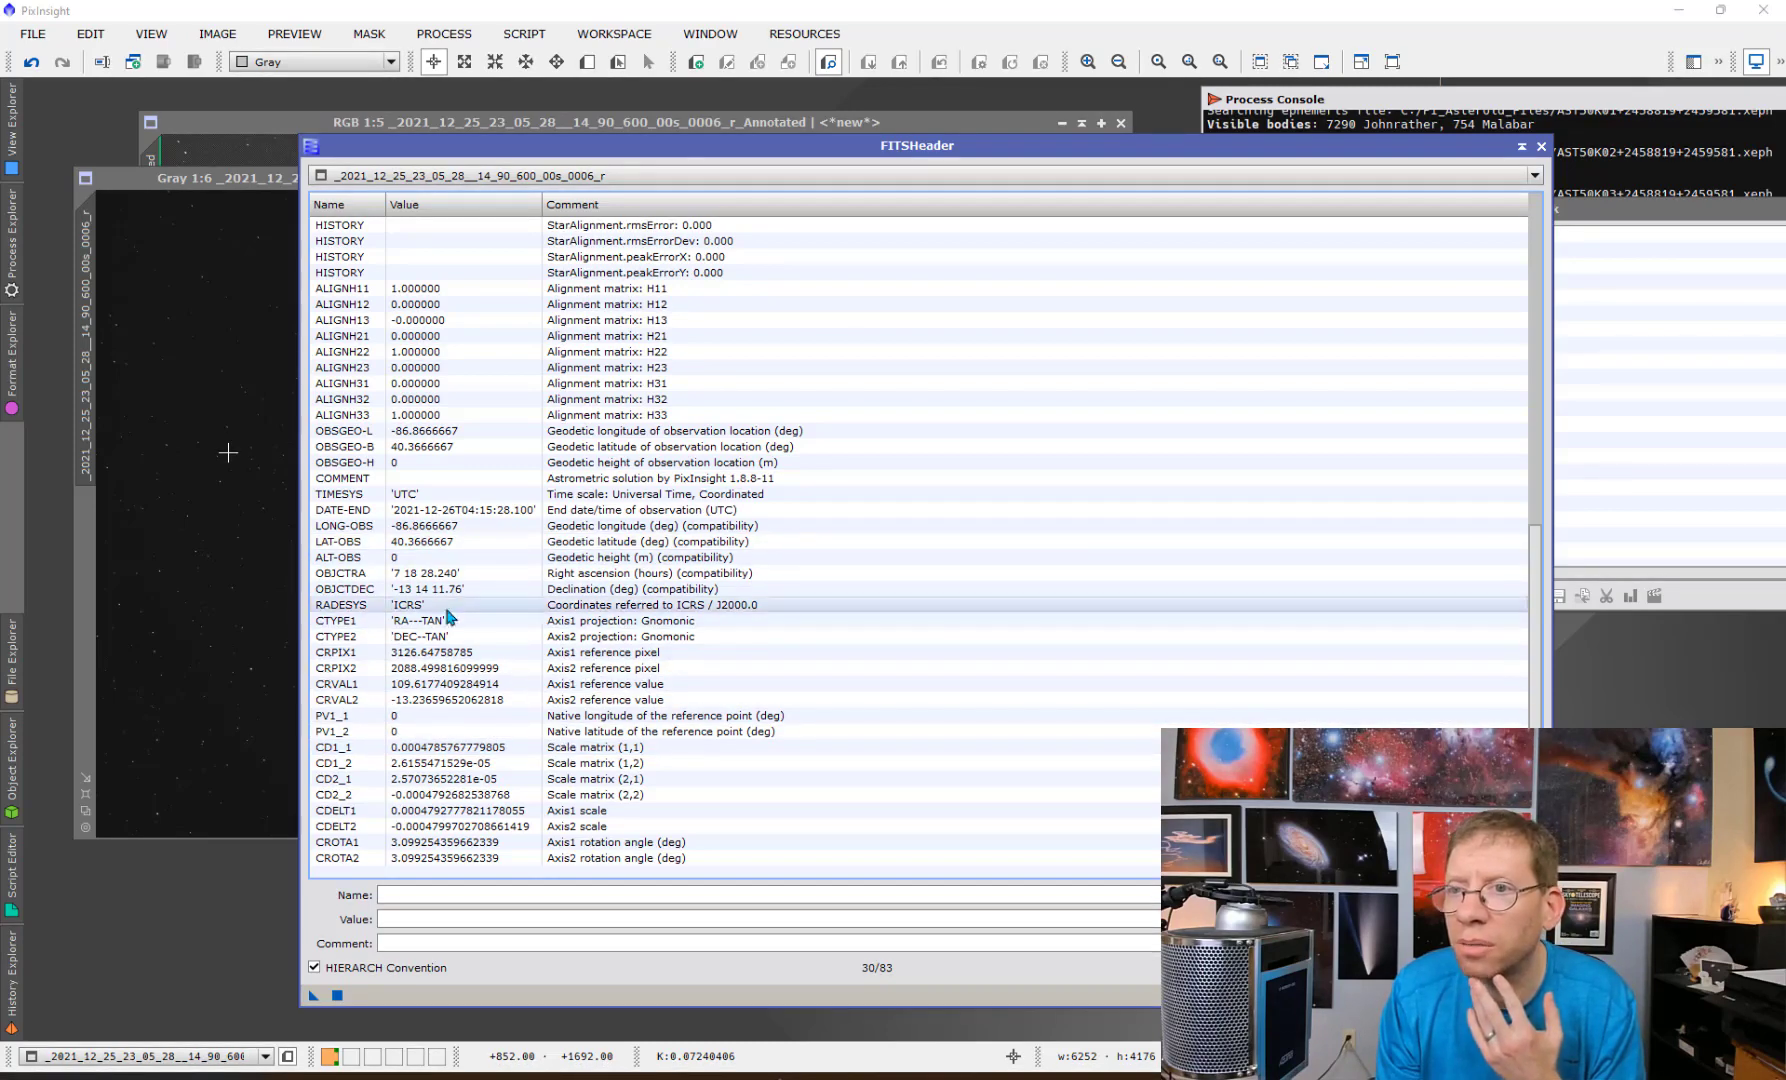
pyautogui.scroll(1, 428, 670)
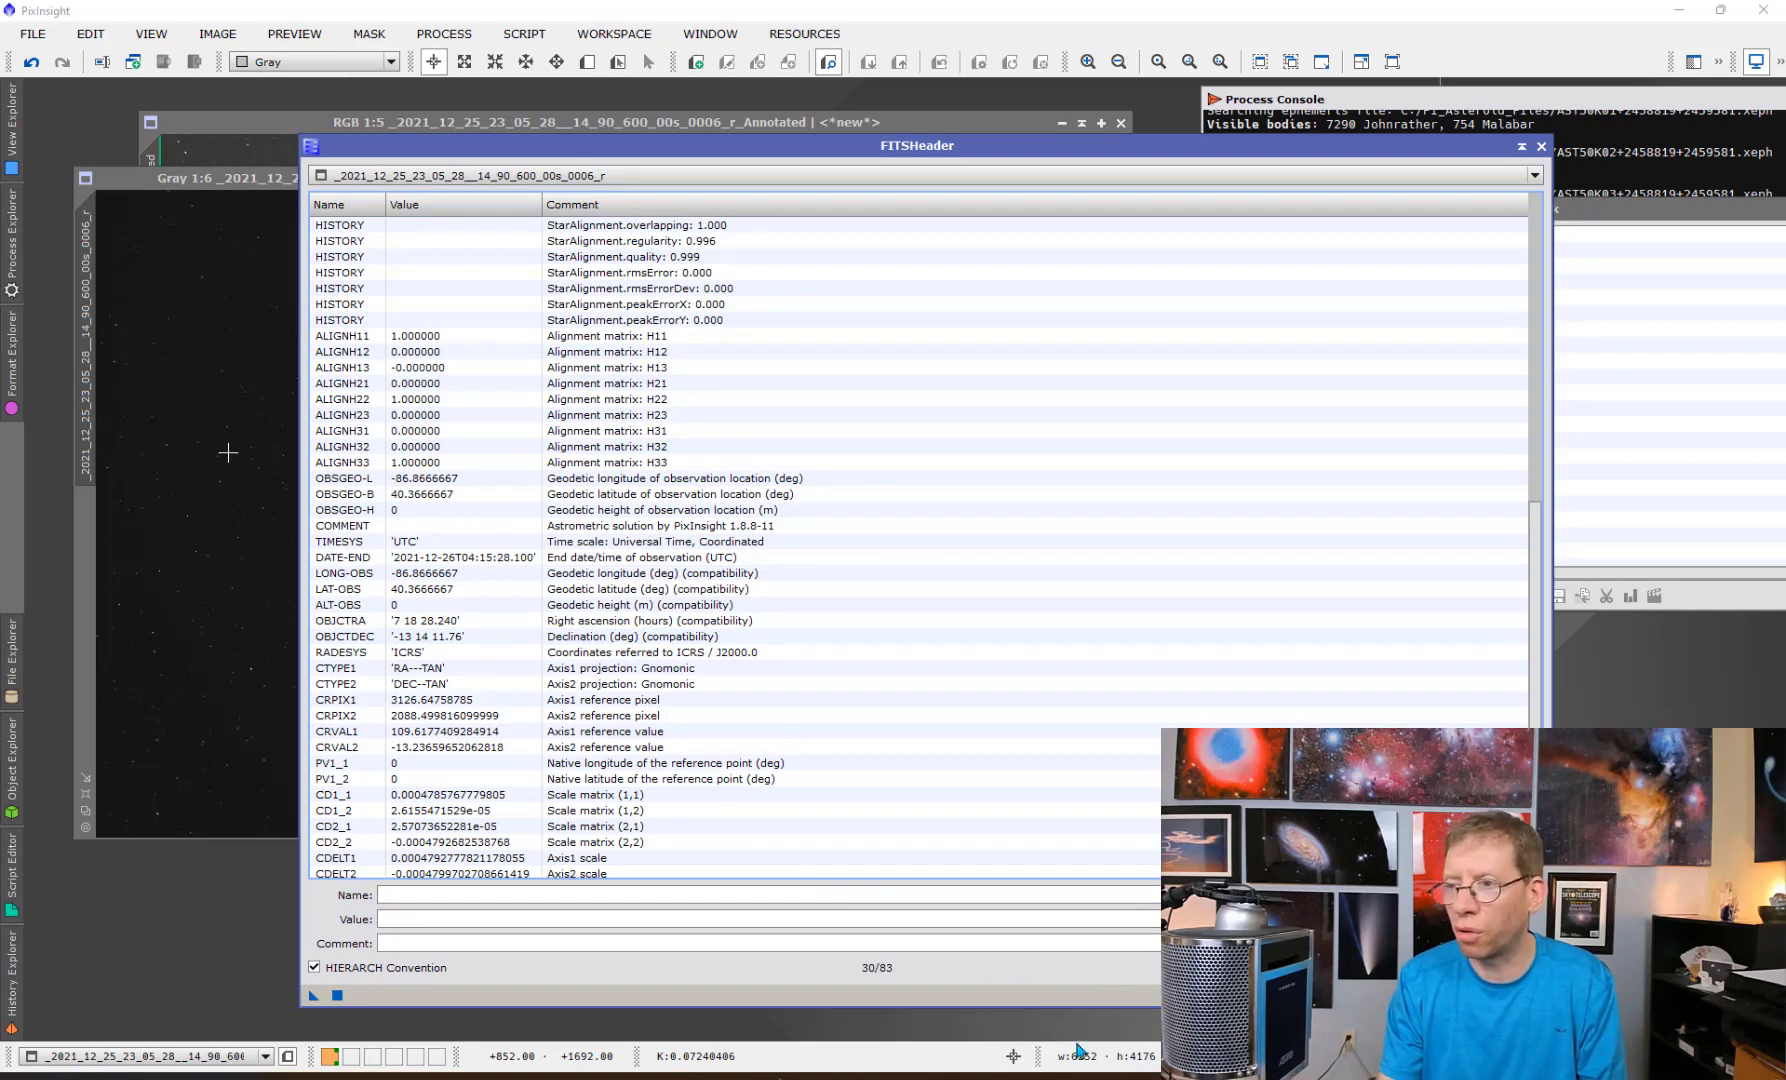
pyautogui.hotkey('alt', 'Tab')
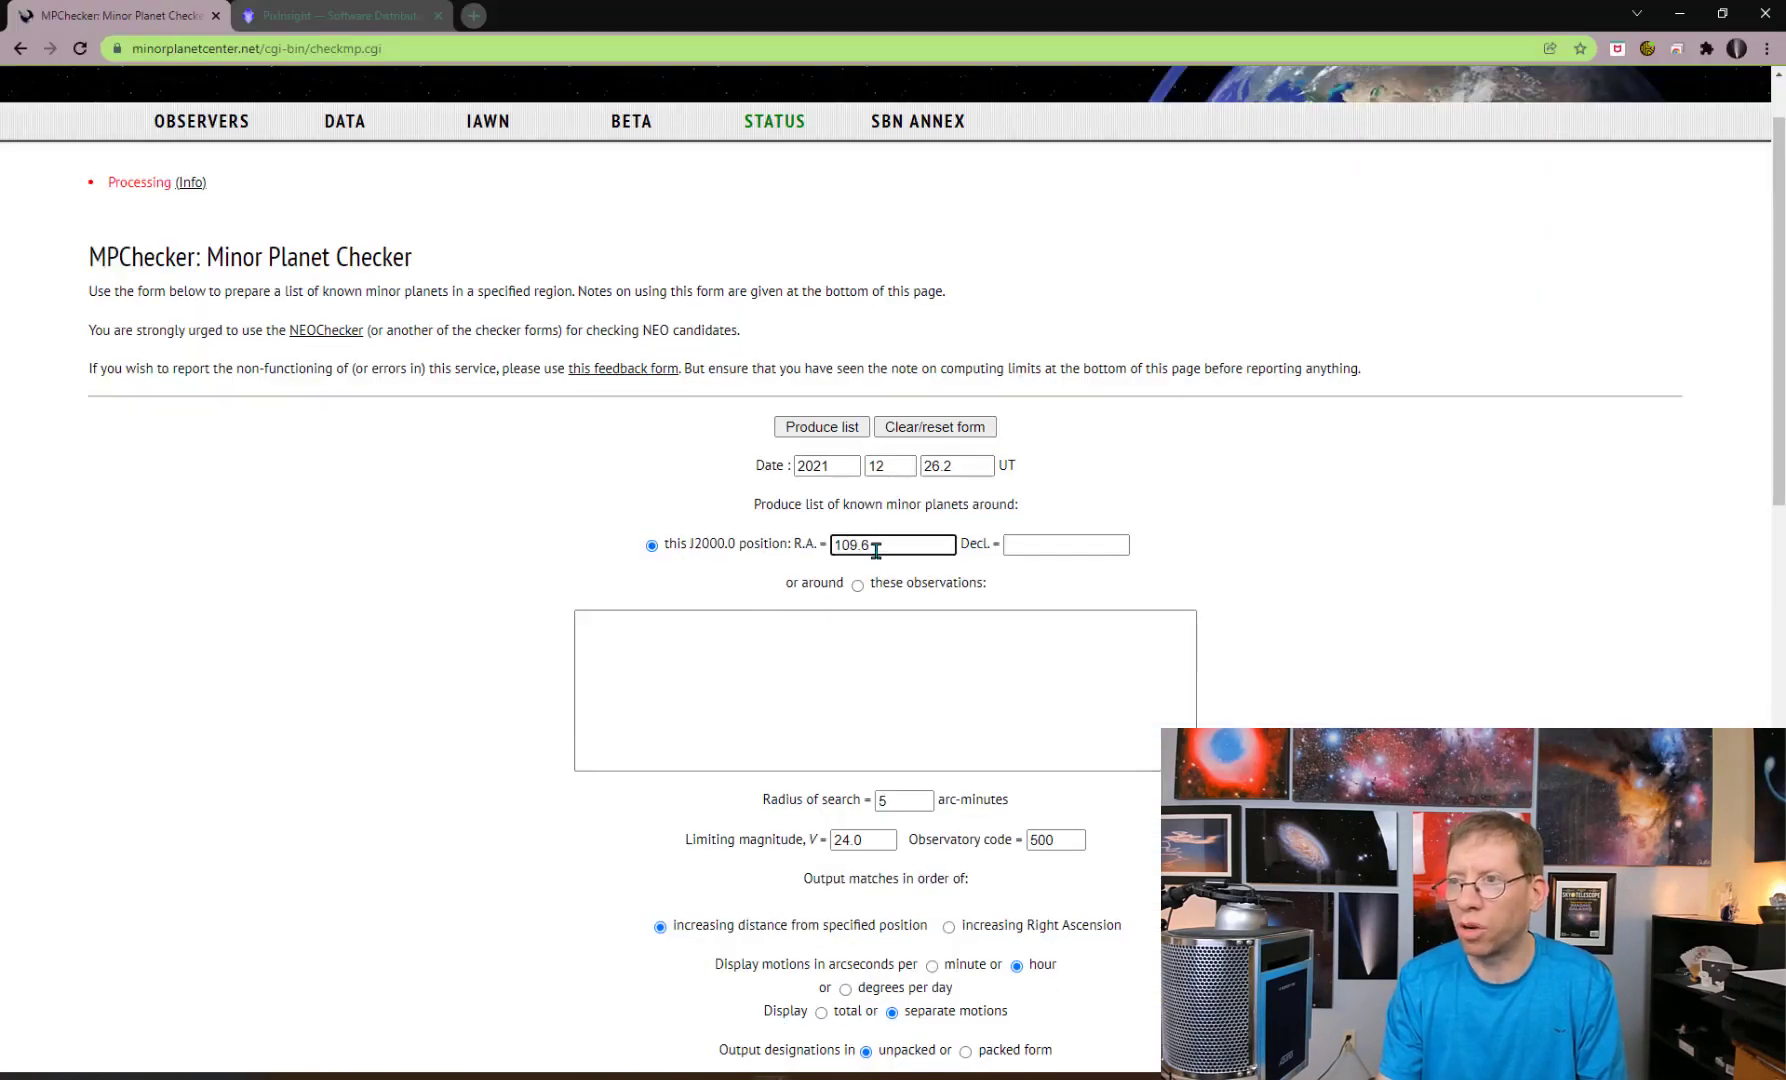
pyautogui.moveTo(875, 546); pyautogui.dragTo(822, 546)
pyautogui.write('7 18 289')
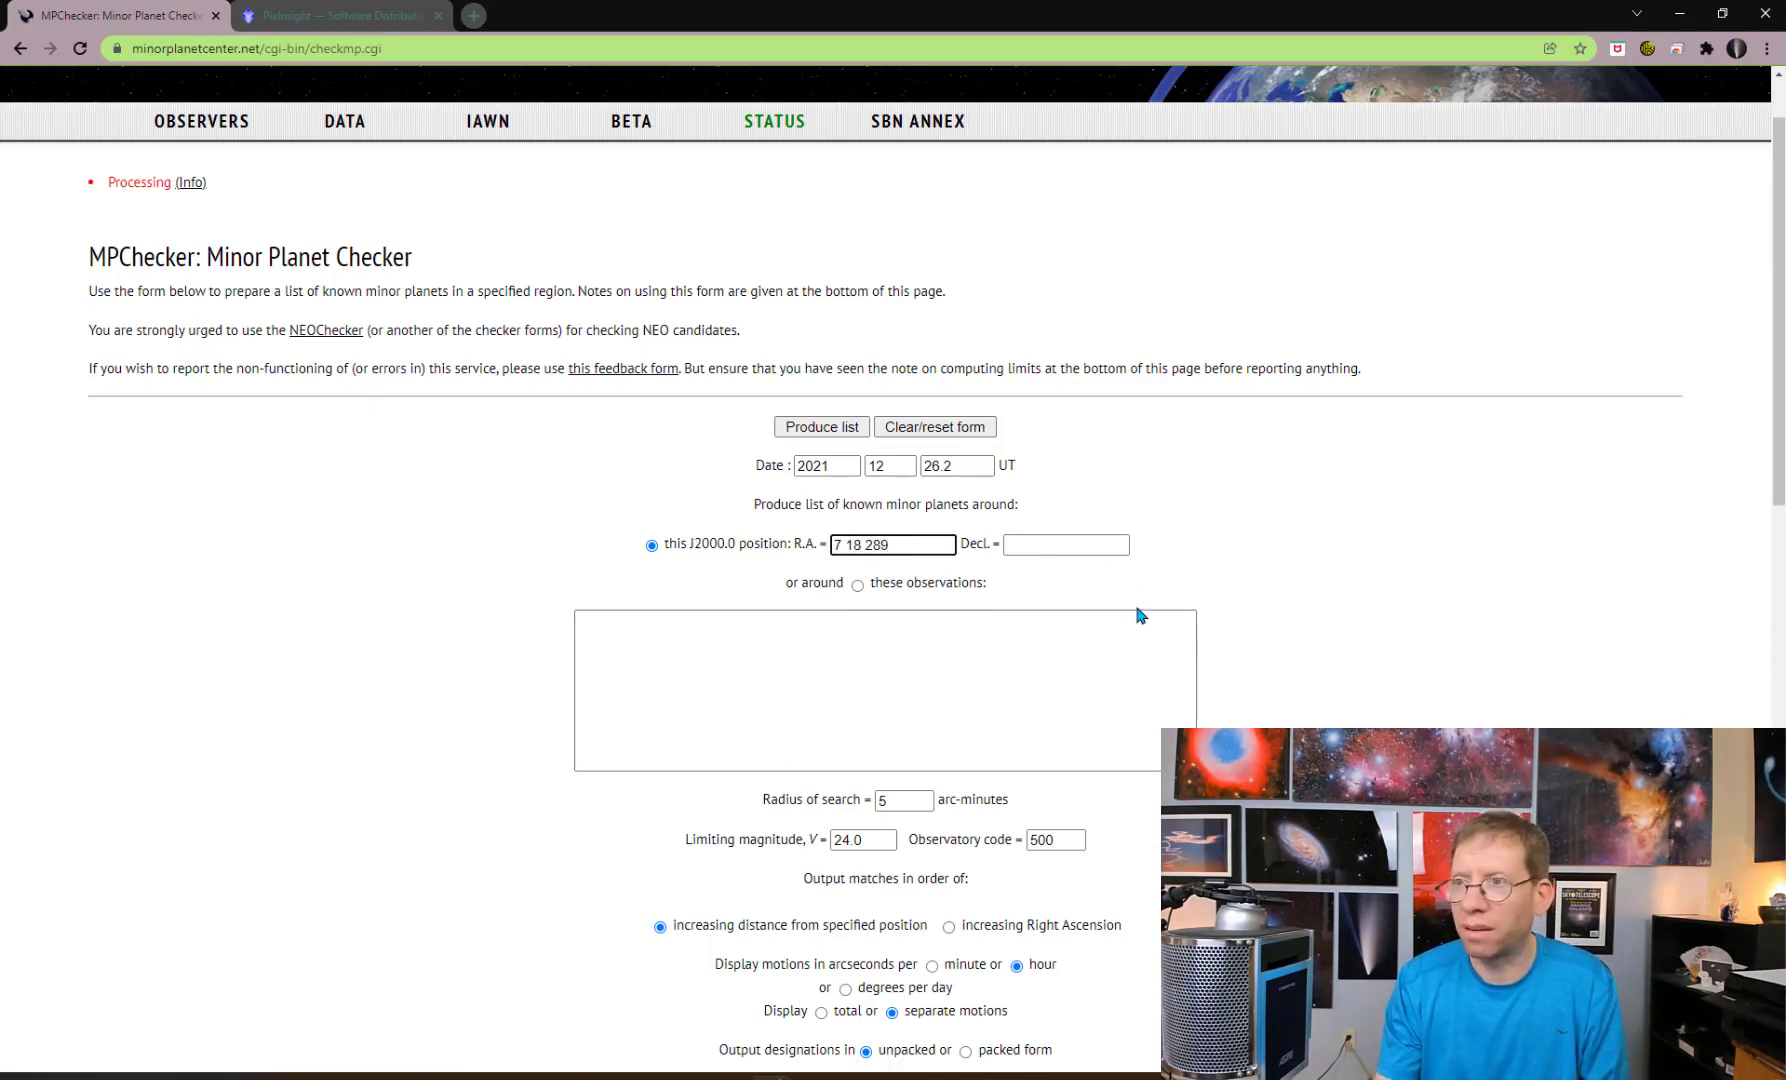
pyautogui.press('BackSpace')
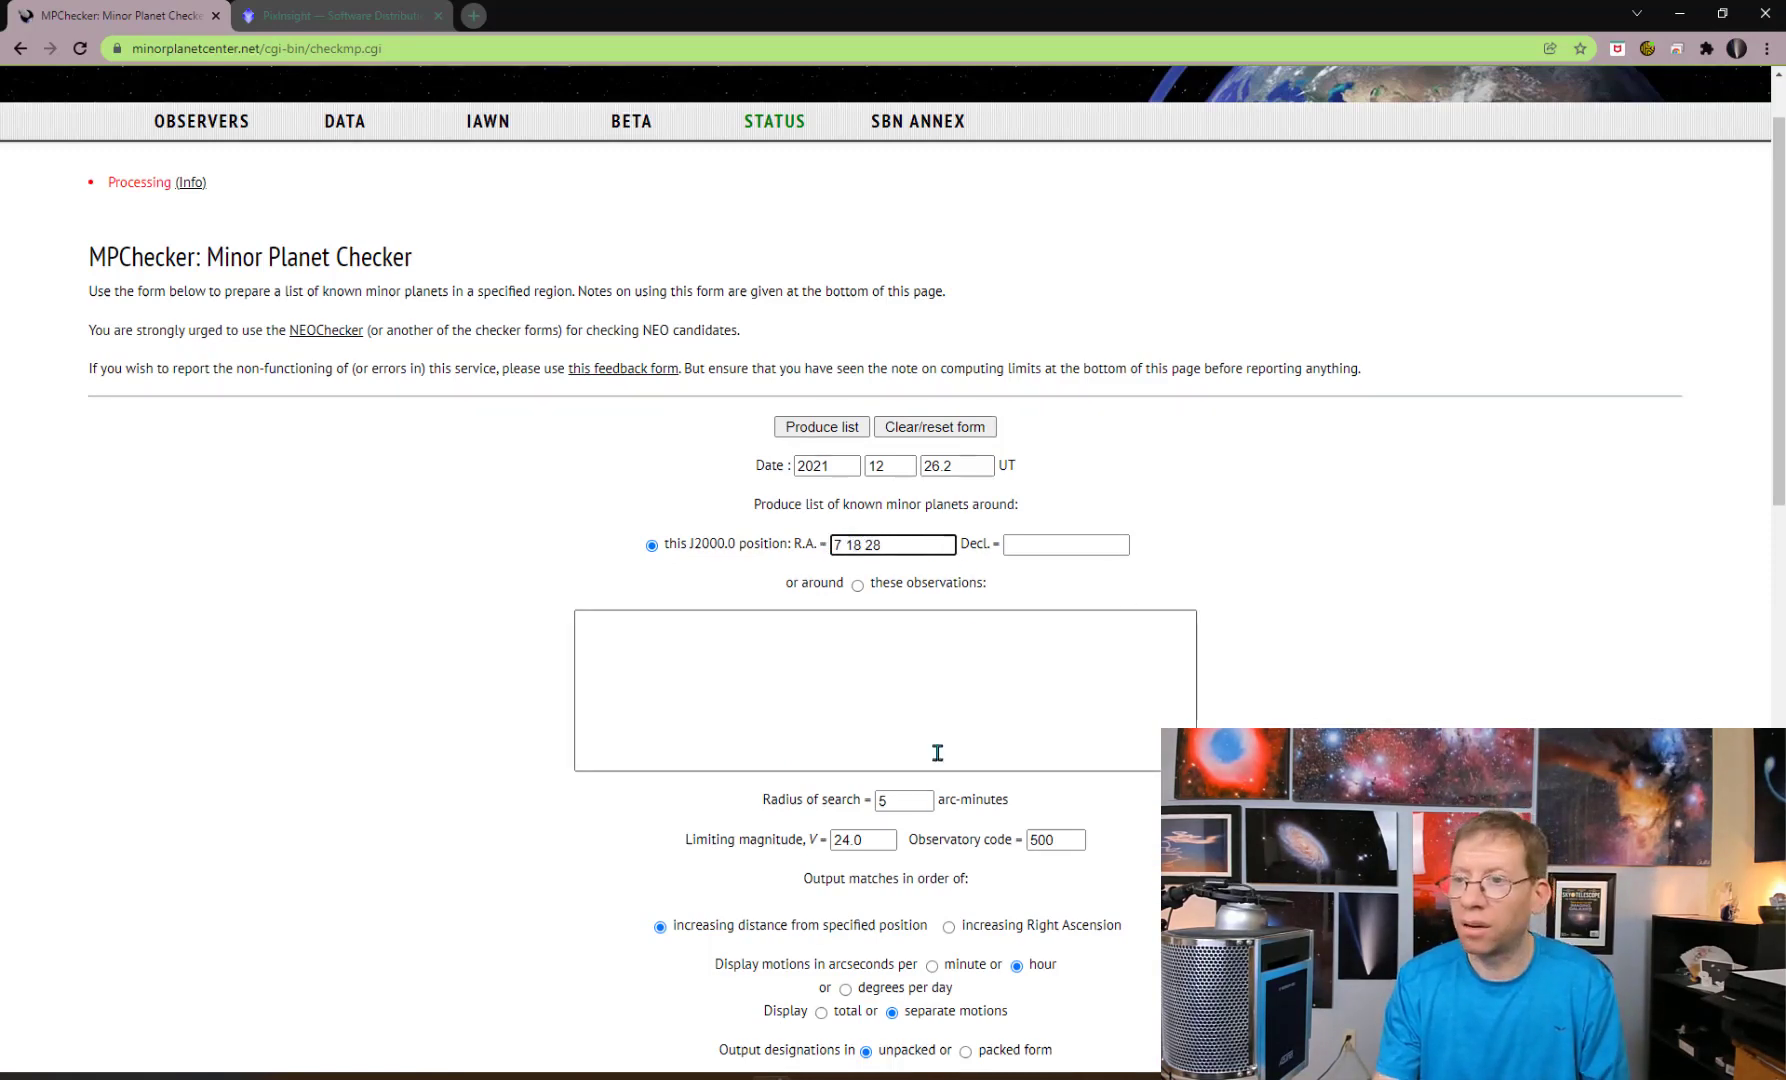
# Check the frame's declination in PixInsight's FITS header and set the MPChecker Decl. to -13 14 11.
pyautogui.hotkey('alt', 'Tab')
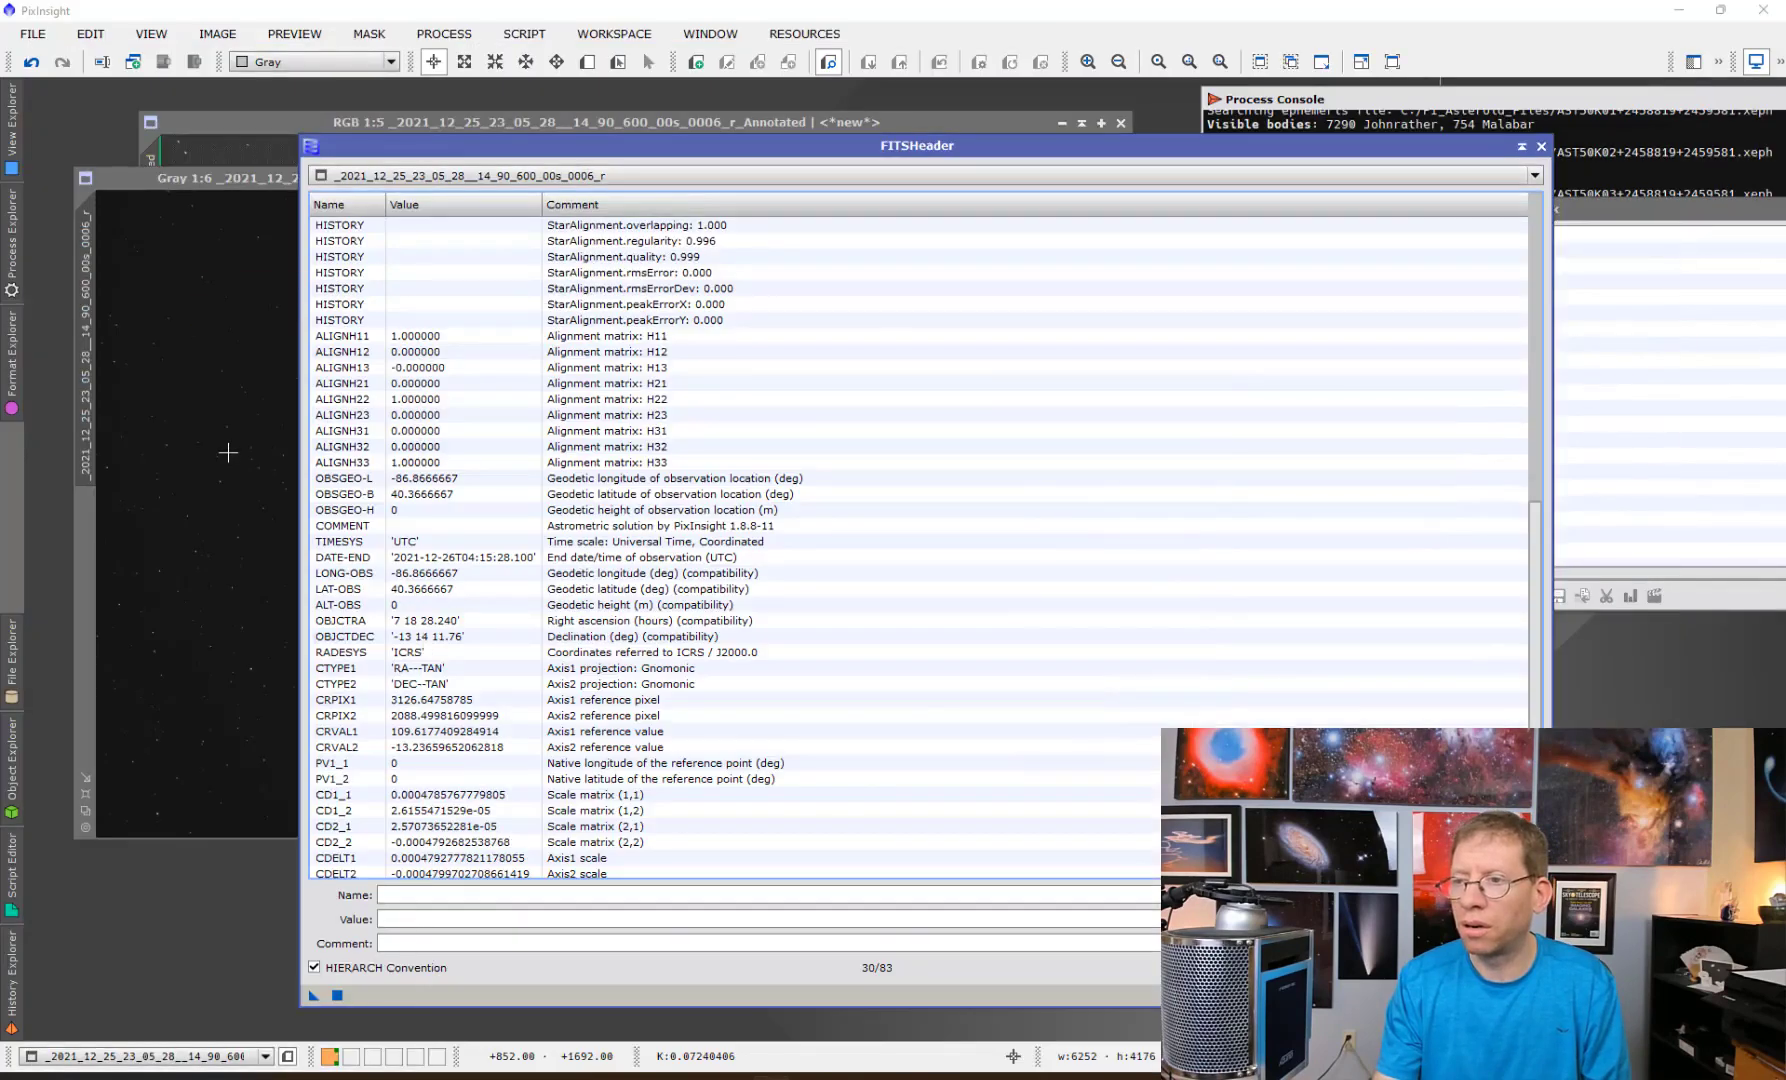
pyautogui.hotkey('alt', 'Tab')
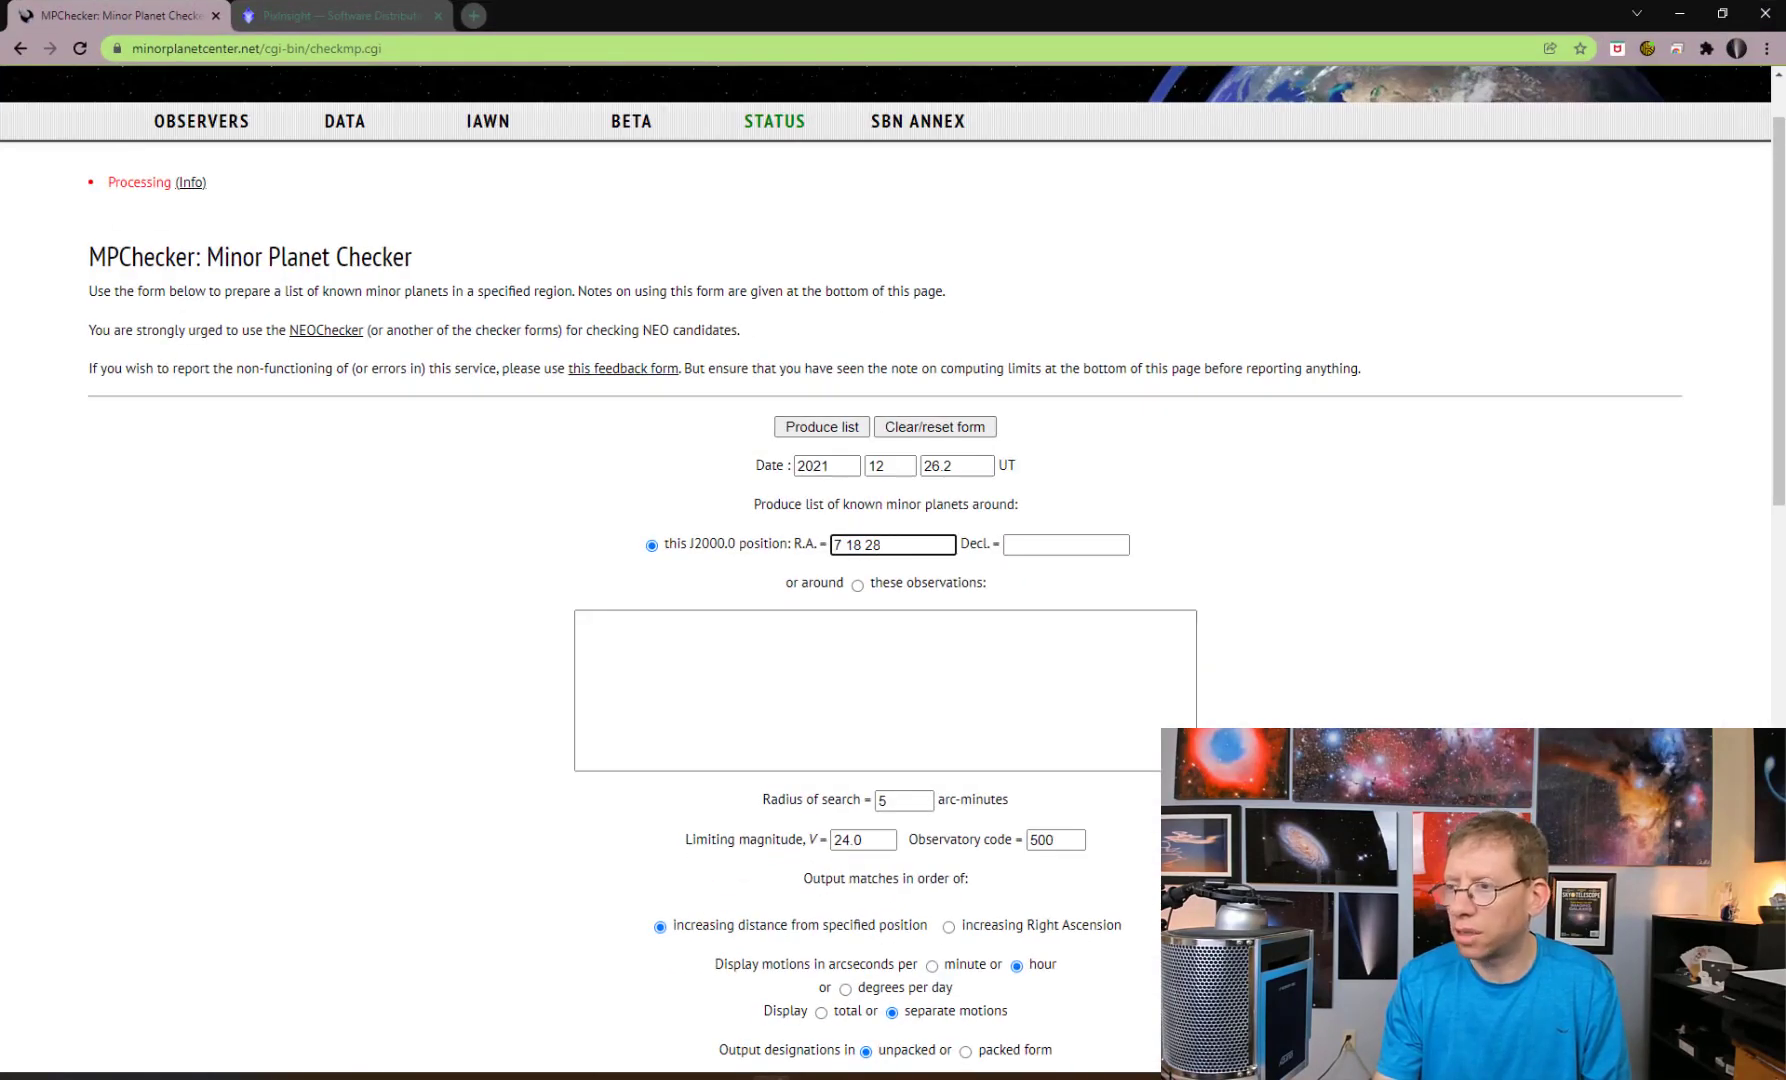
pyautogui.hotkey('alt', 'Tab')
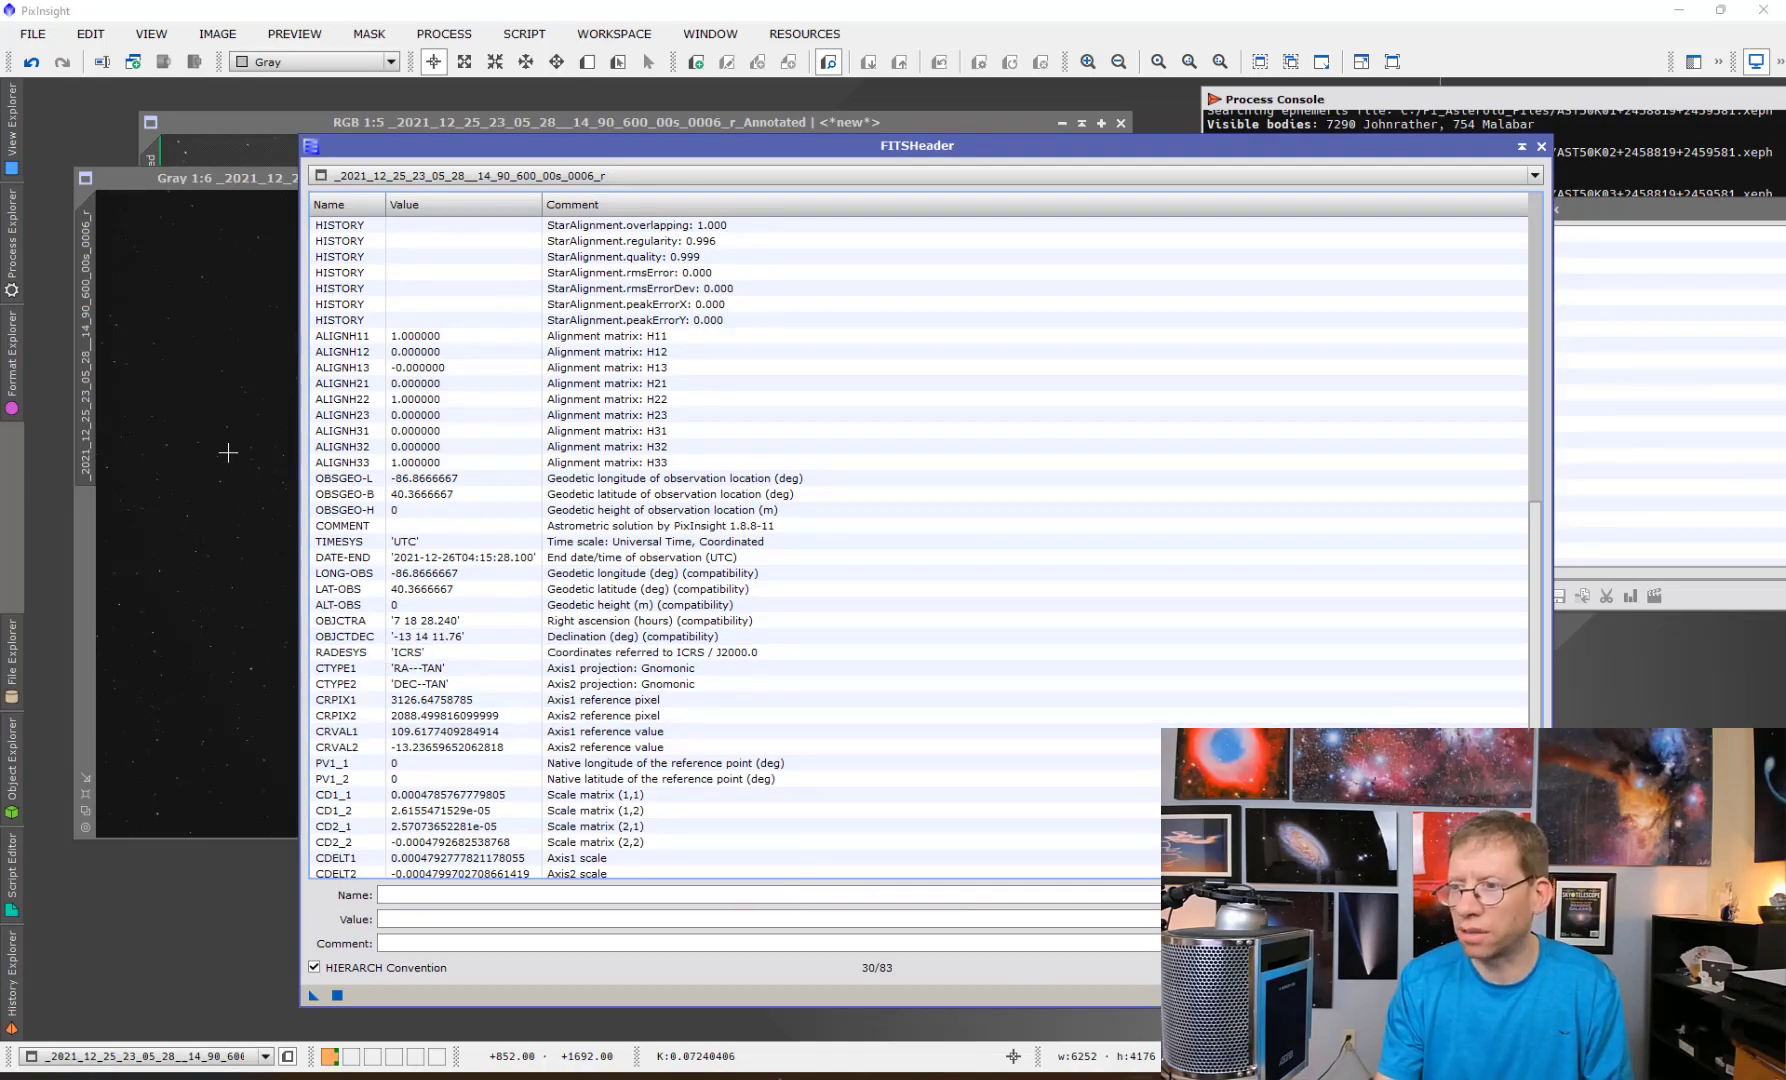
pyautogui.moveTo(770, 1068)
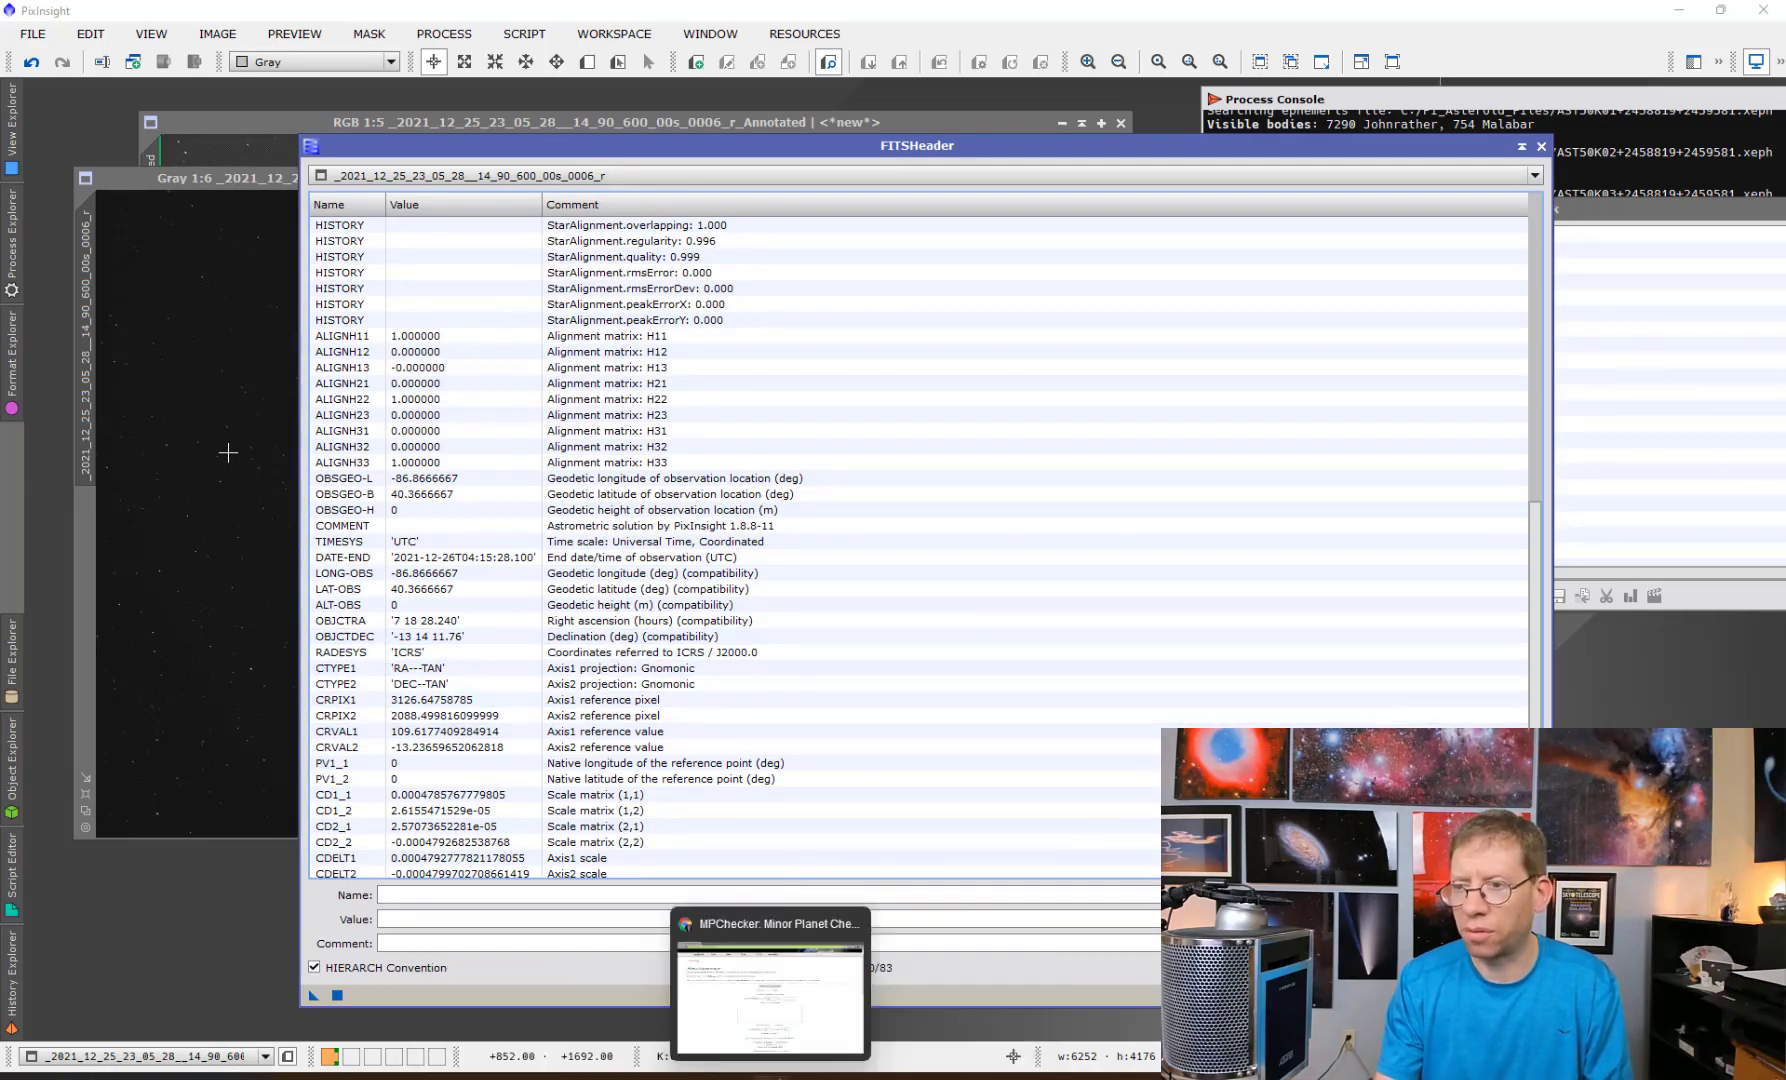
pyautogui.click(770, 1000)
pyautogui.click(1032, 544)
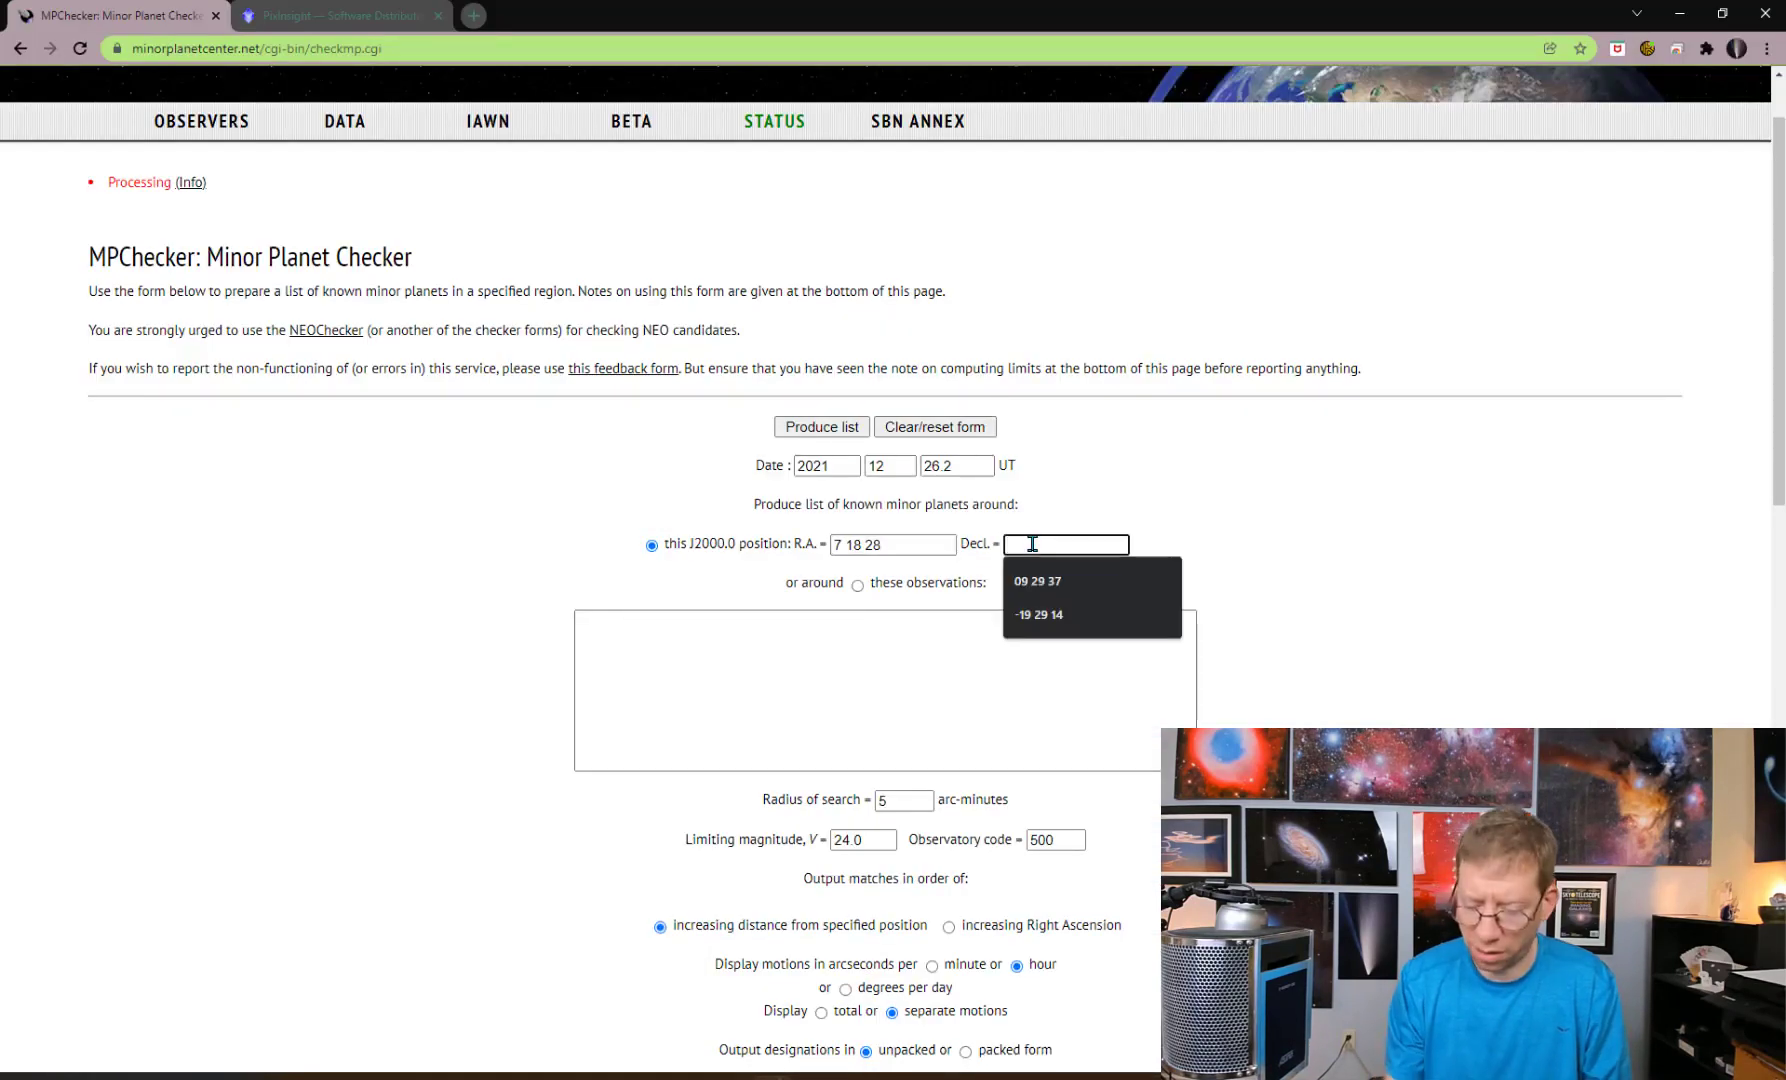
pyautogui.write('-13 14')
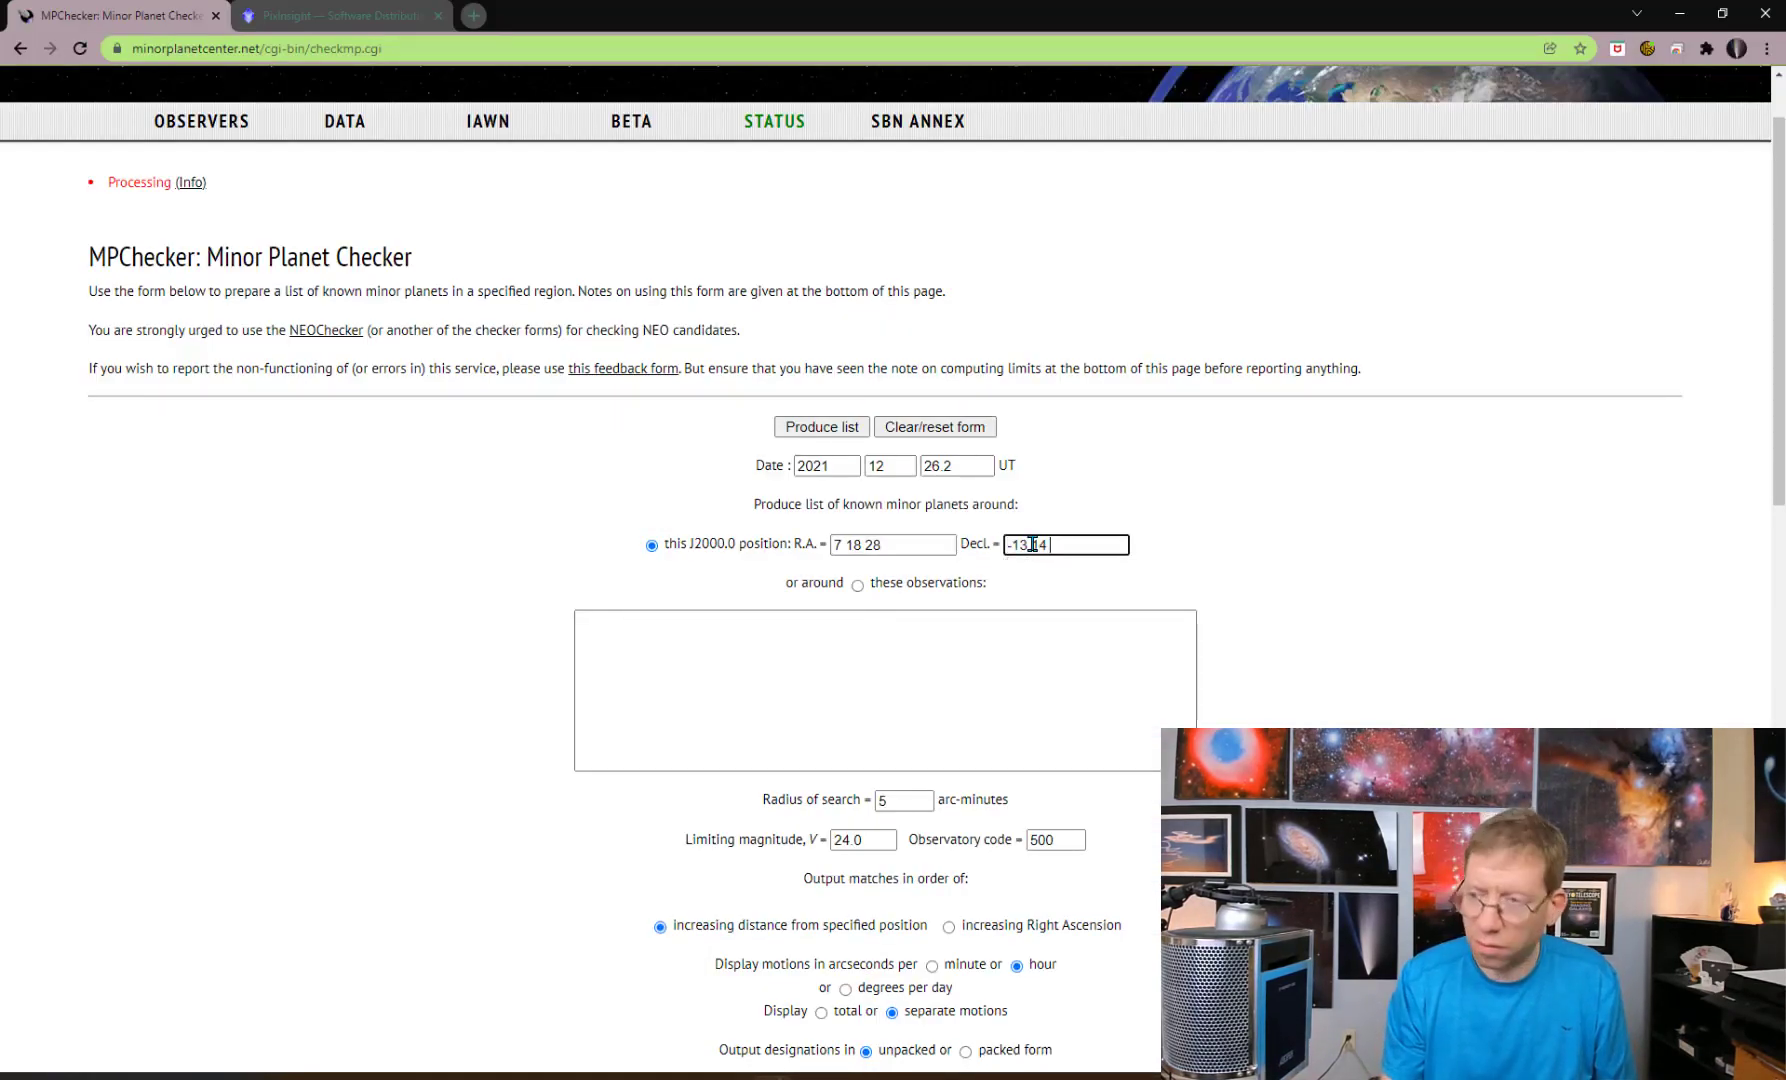
pyautogui.write(' 11')
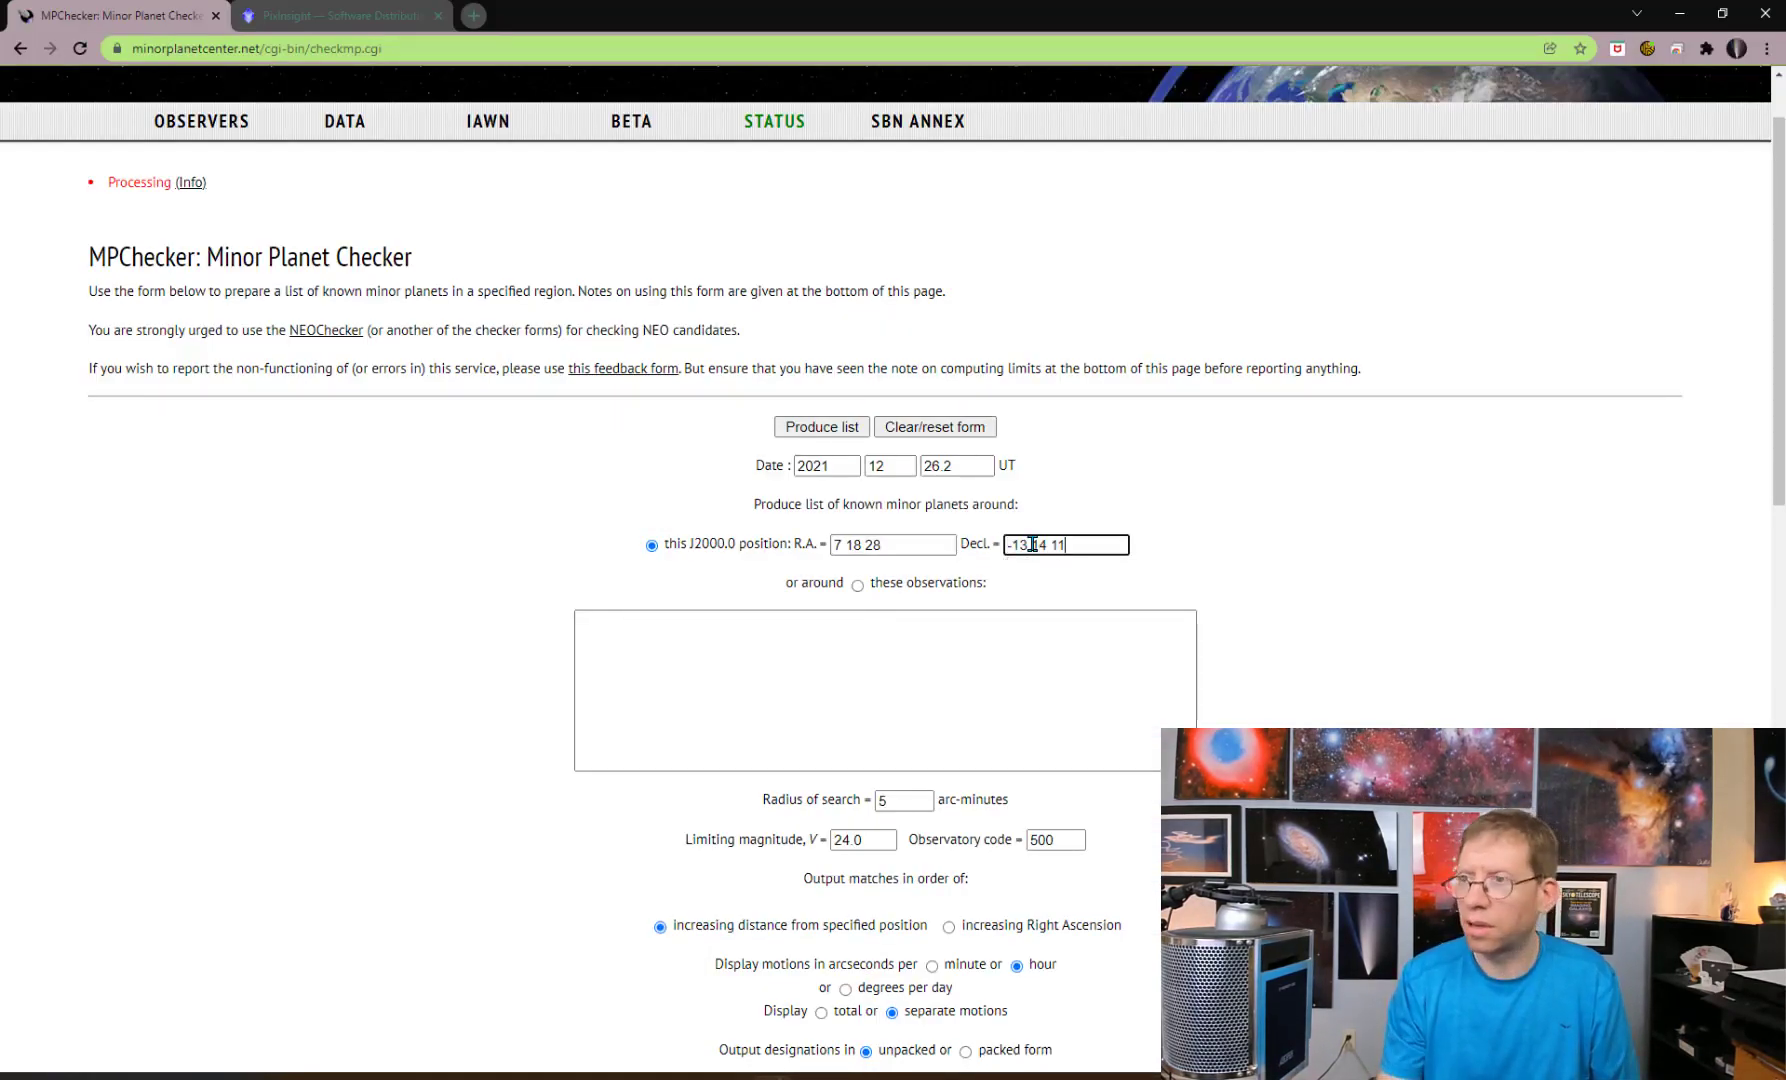
# Check the search radius and observatory code in the MPChecker form and set the limiting magnitude to 20.
pyautogui.doubleClick(898, 805)
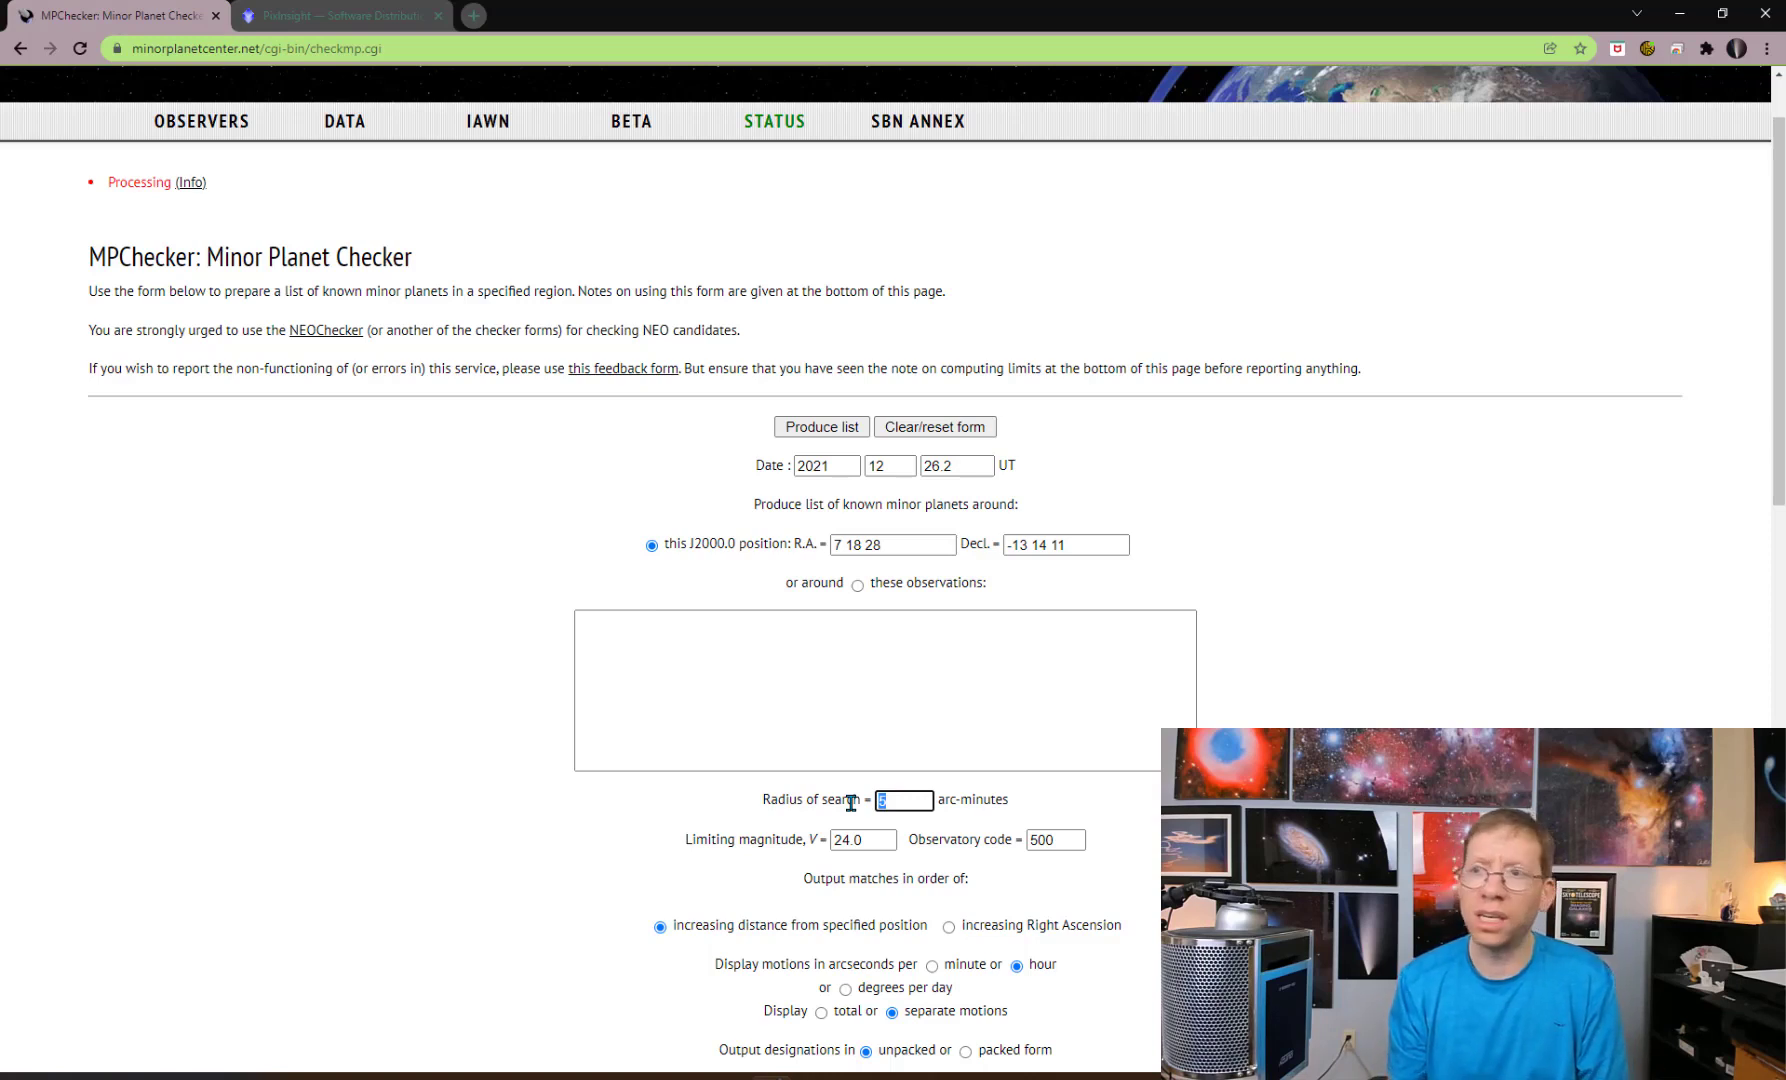
pyautogui.doubleClick(1056, 838)
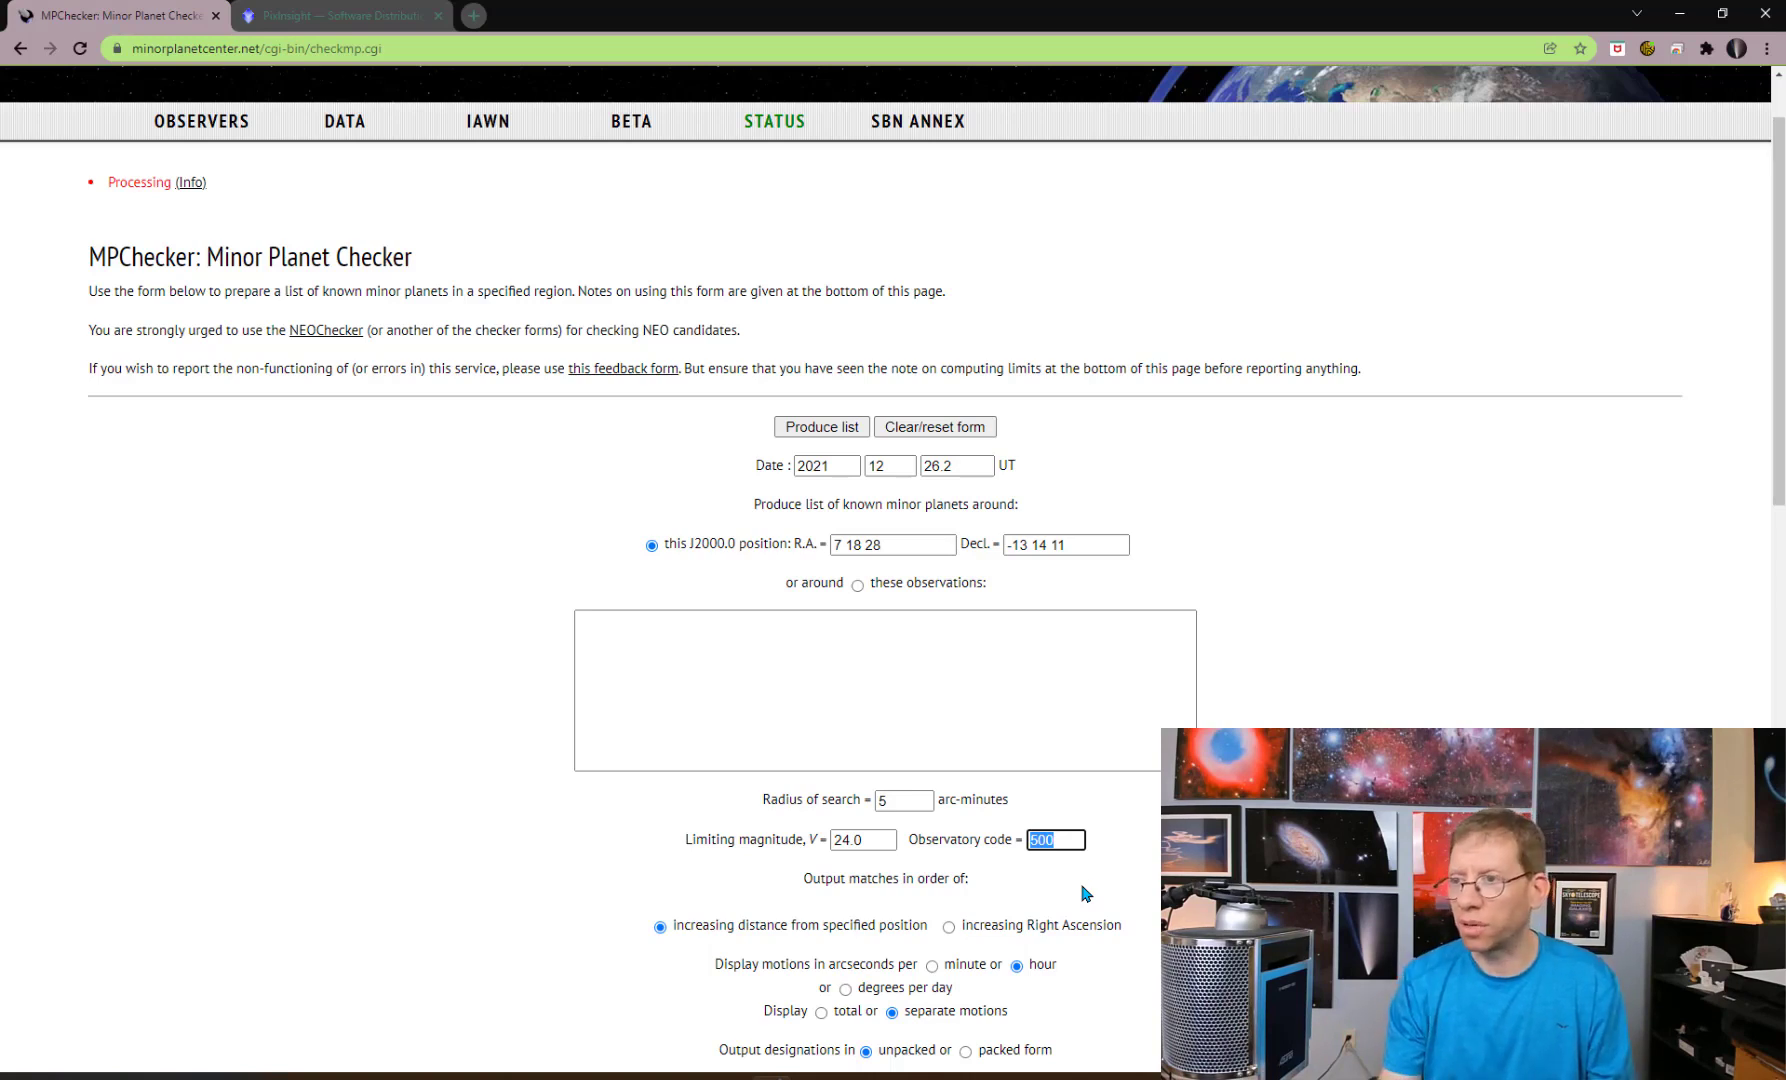
pyautogui.click(846, 842)
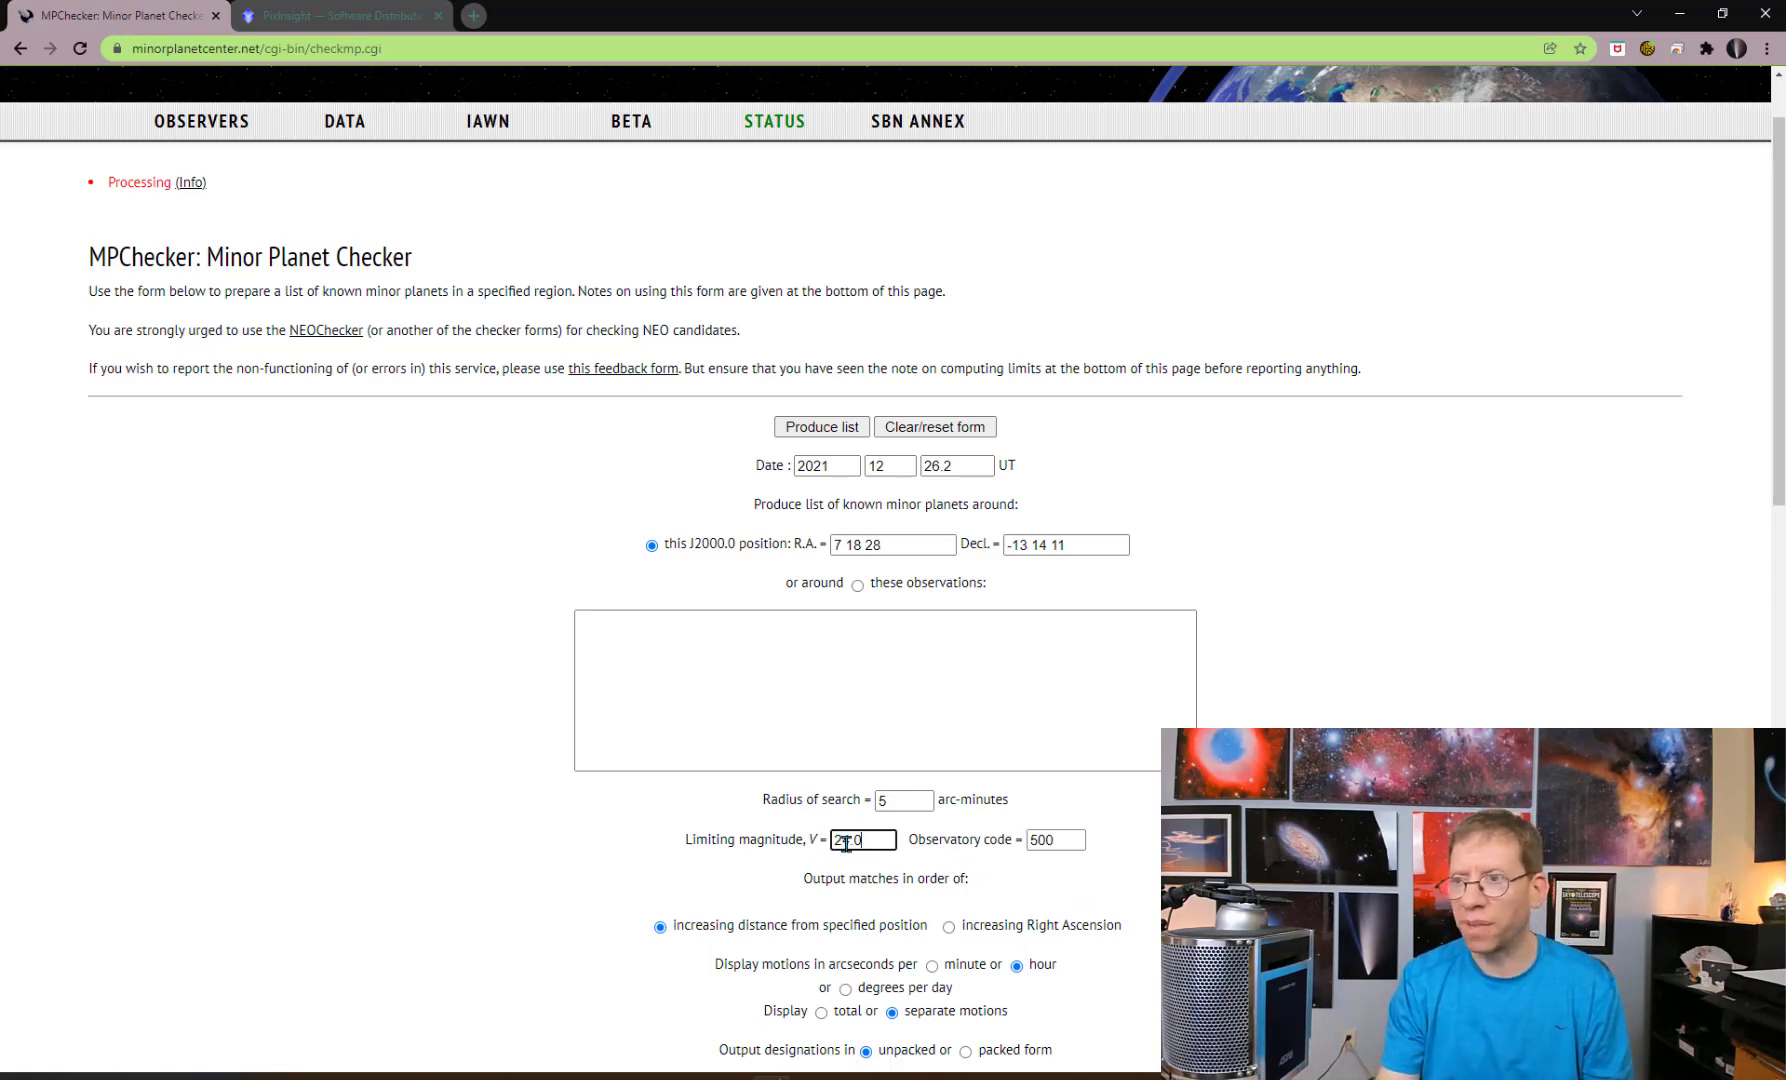
pyautogui.doubleClick(846, 842)
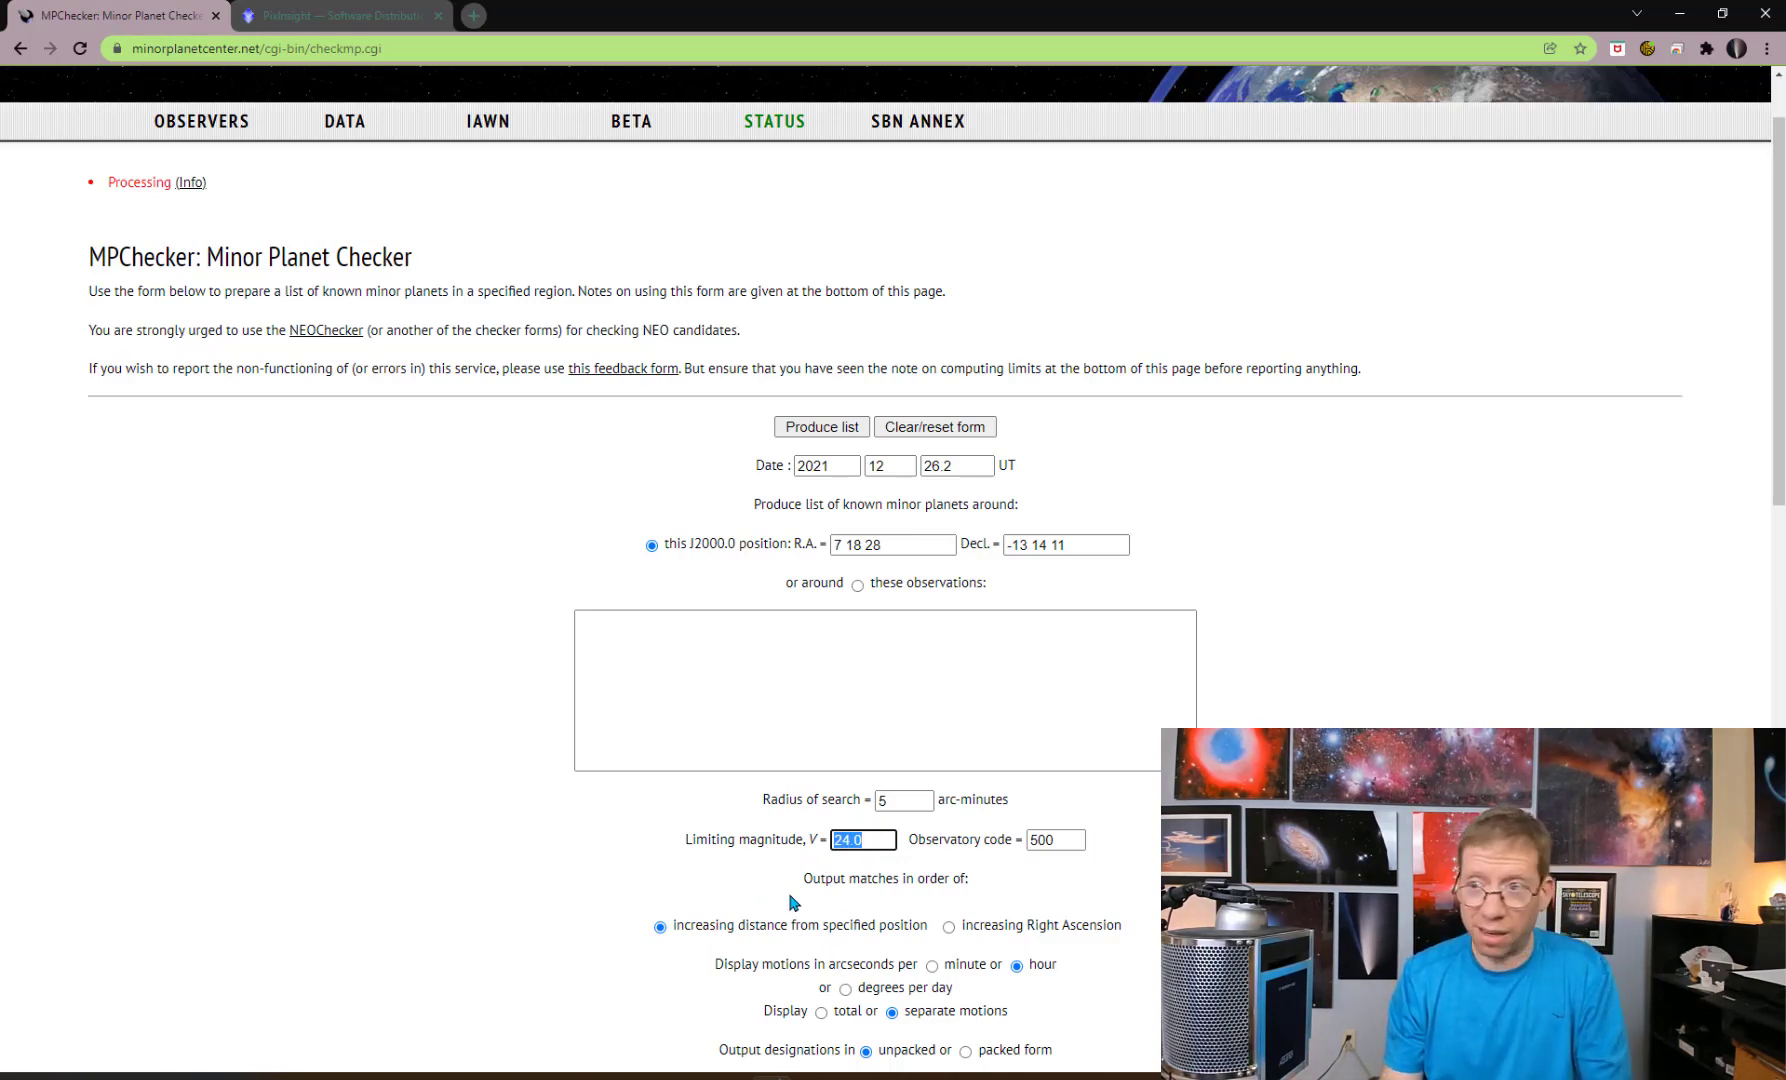
pyautogui.write('20')
# Try to produce the list of known minor planets from the filled-in form and return to the form.
pyautogui.doubleClick(880, 800)
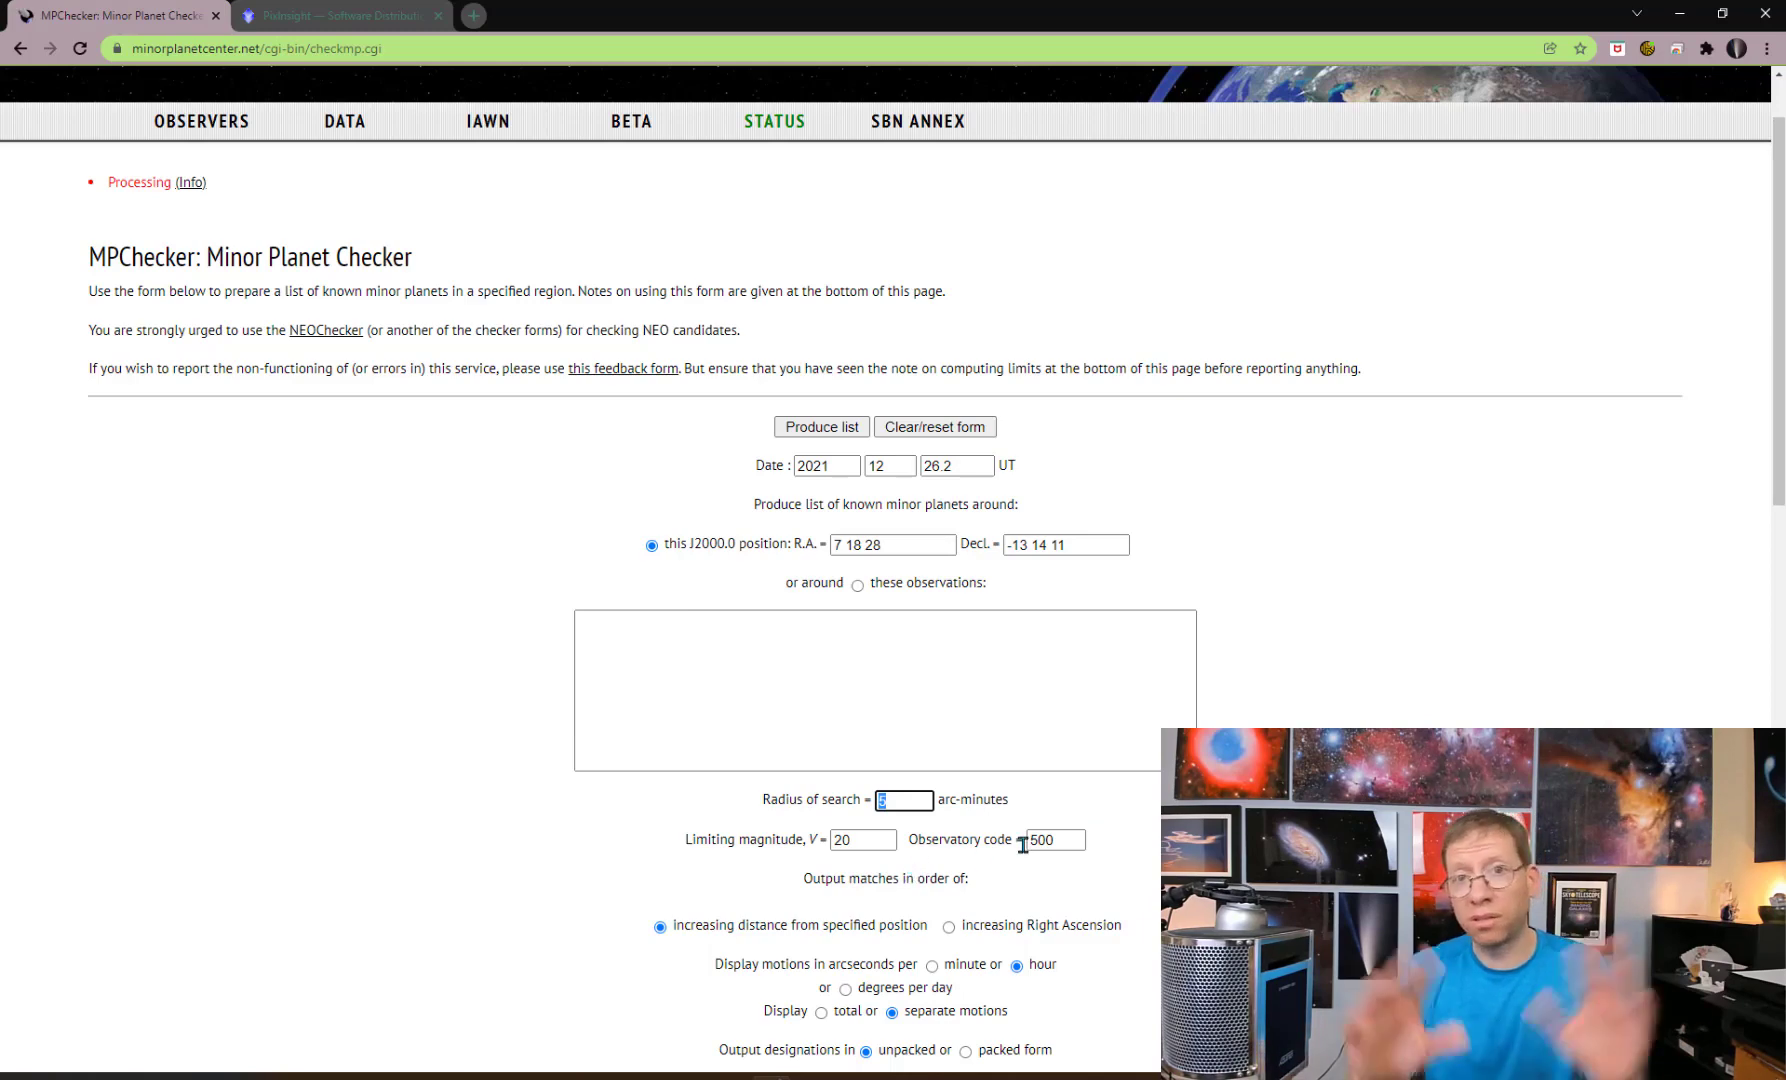
pyautogui.scroll(-5, 1048, 757)
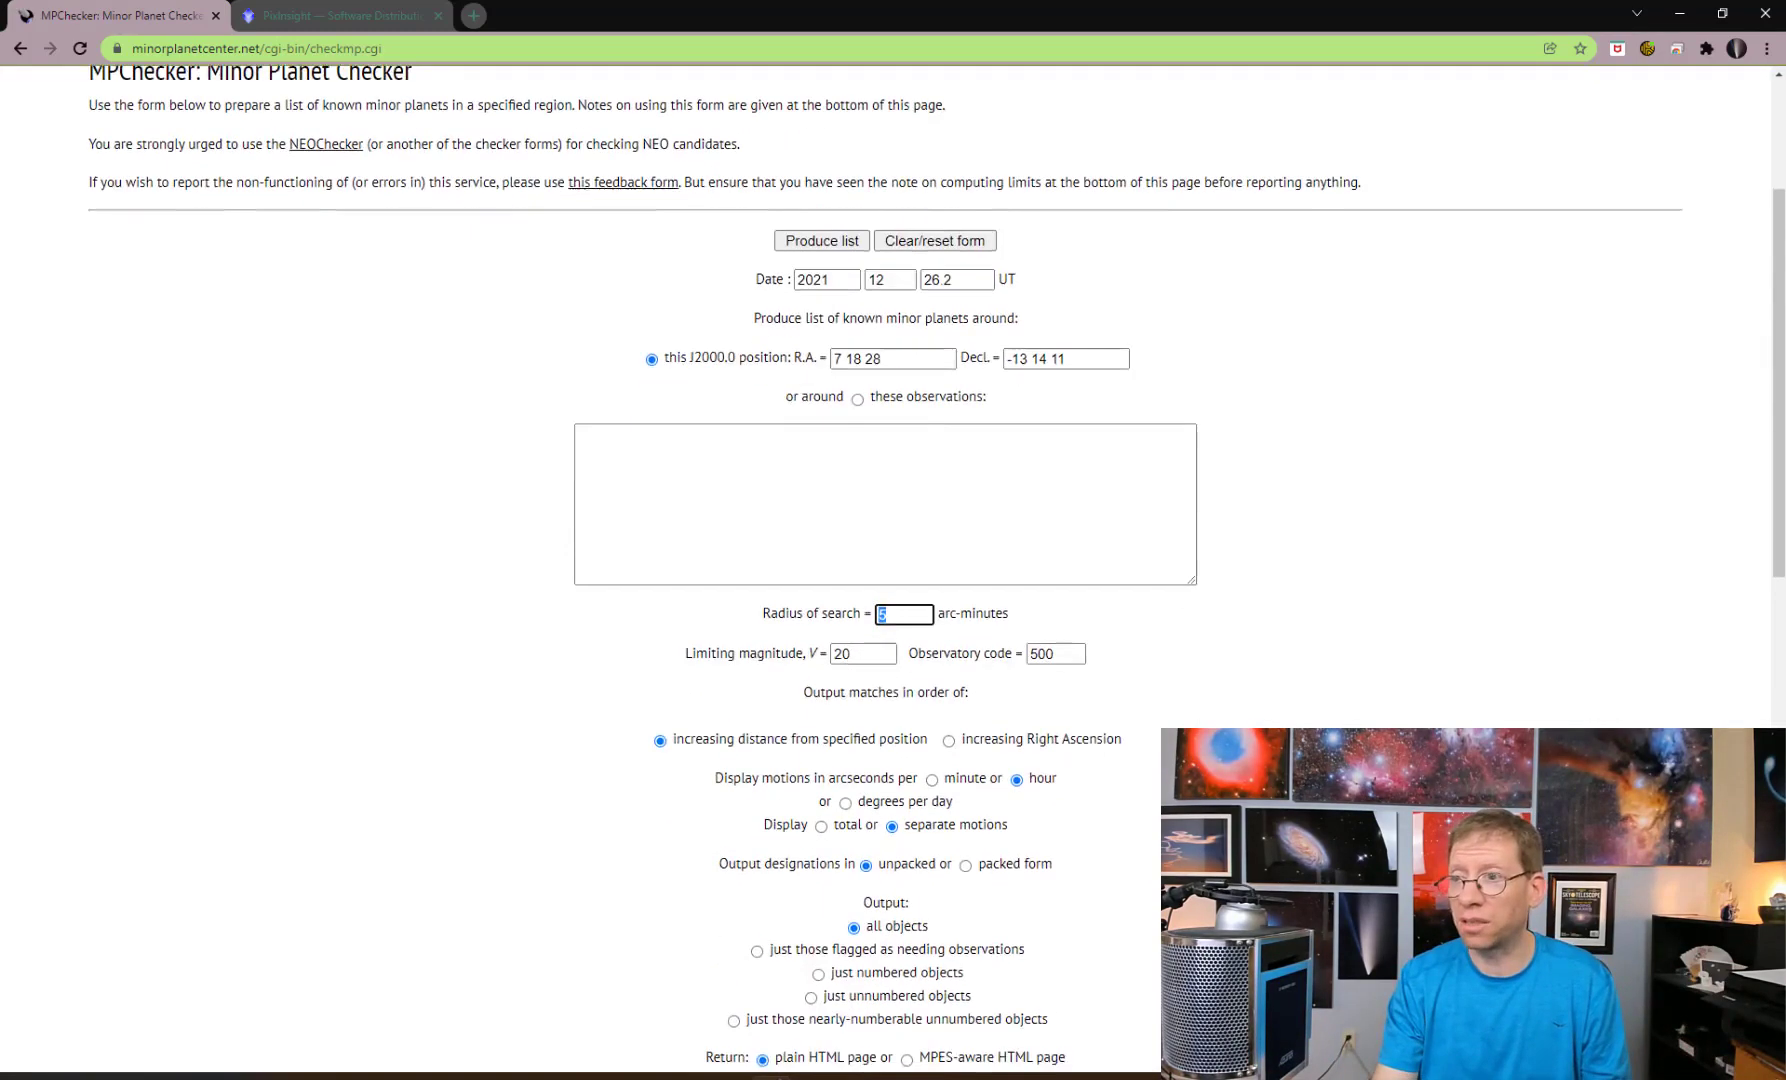
pyautogui.click(836, 727)
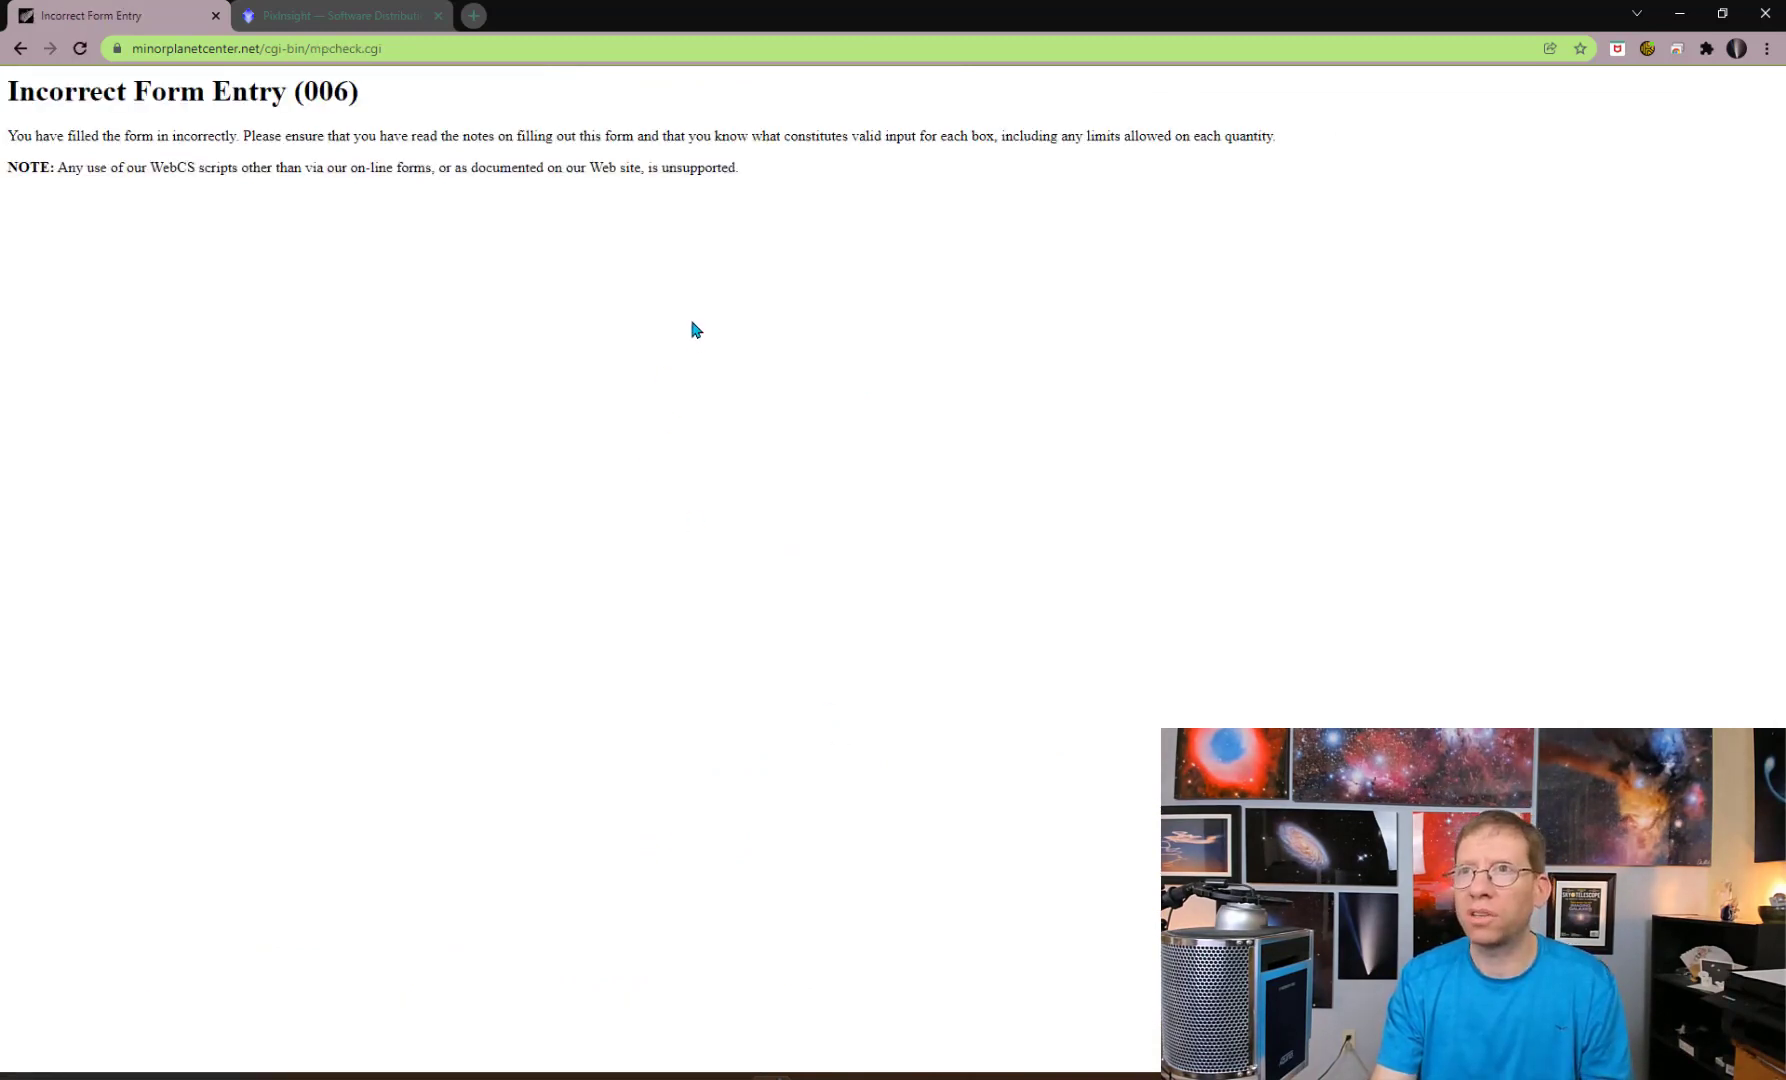
pyautogui.click(20, 48)
# Review the day, R.A. and search radius entries in the MPChecker form.
pyautogui.scroll(2, 1170, 607)
pyautogui.scroll(2, 1170, 607)
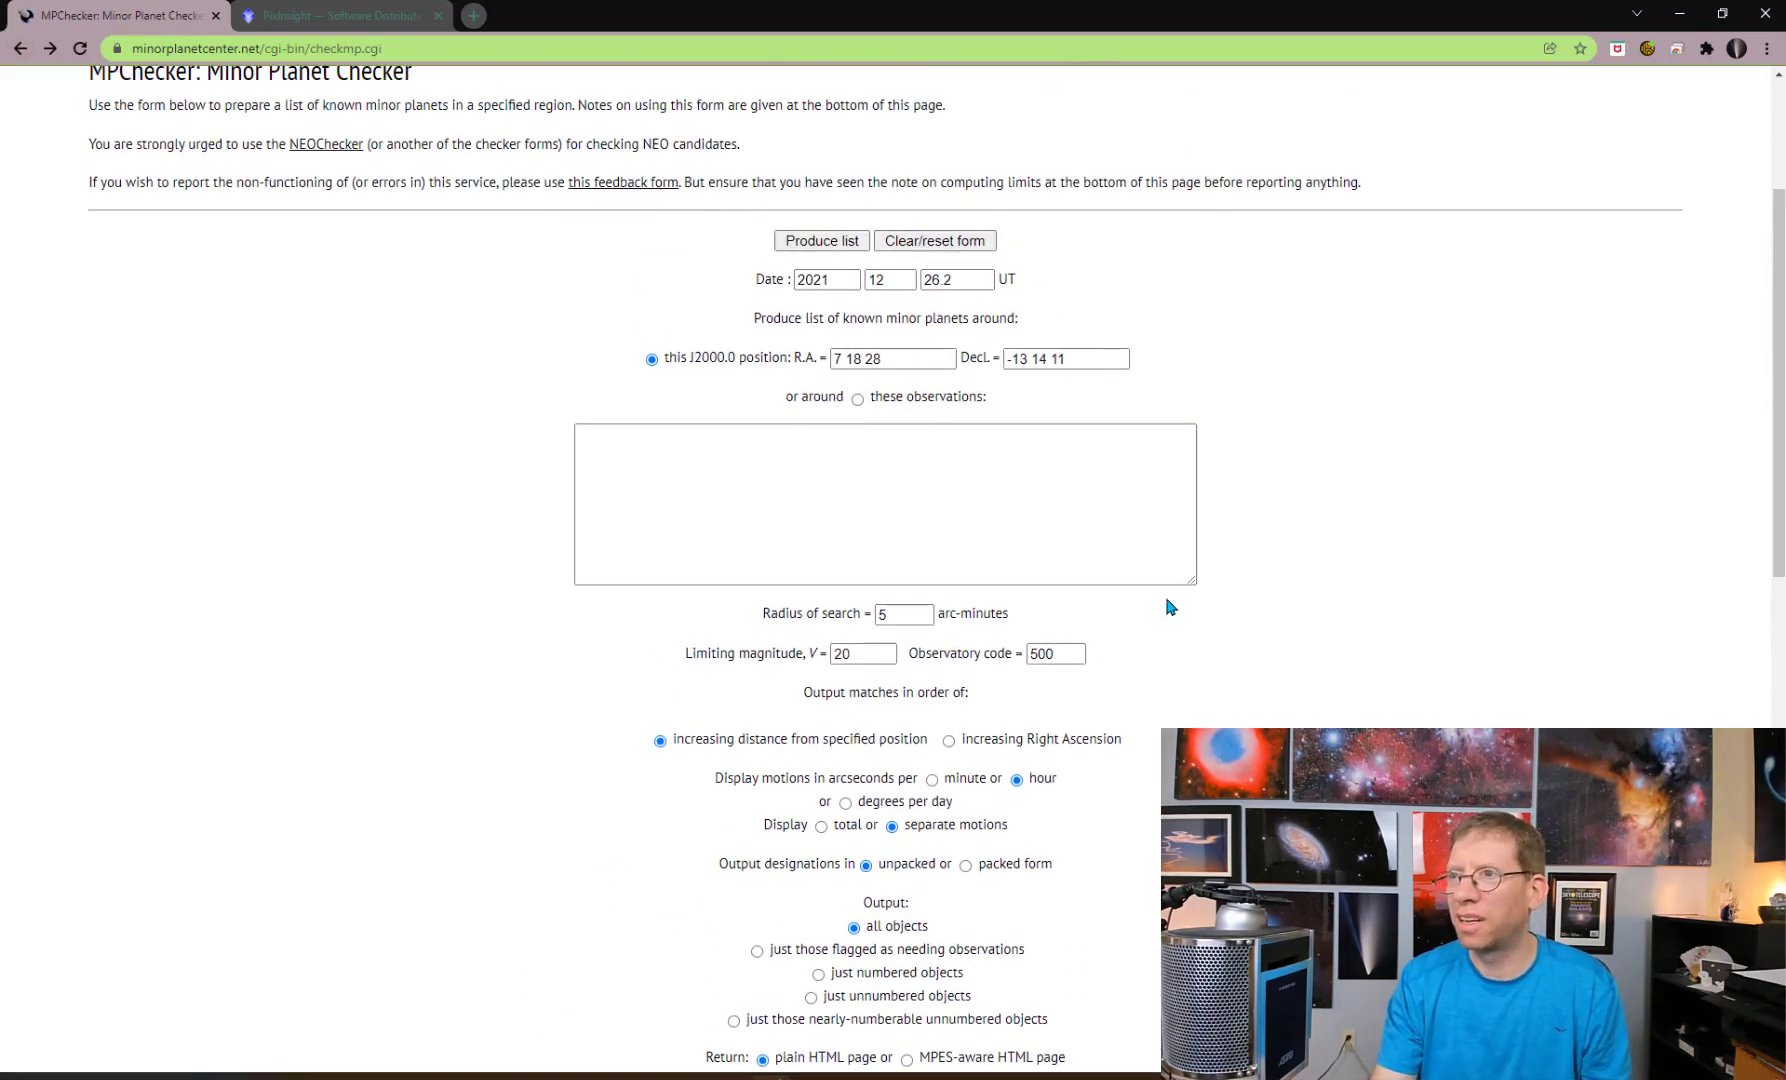
pyautogui.scroll(1, 1170, 607)
pyautogui.scroll(1, 1166, 595)
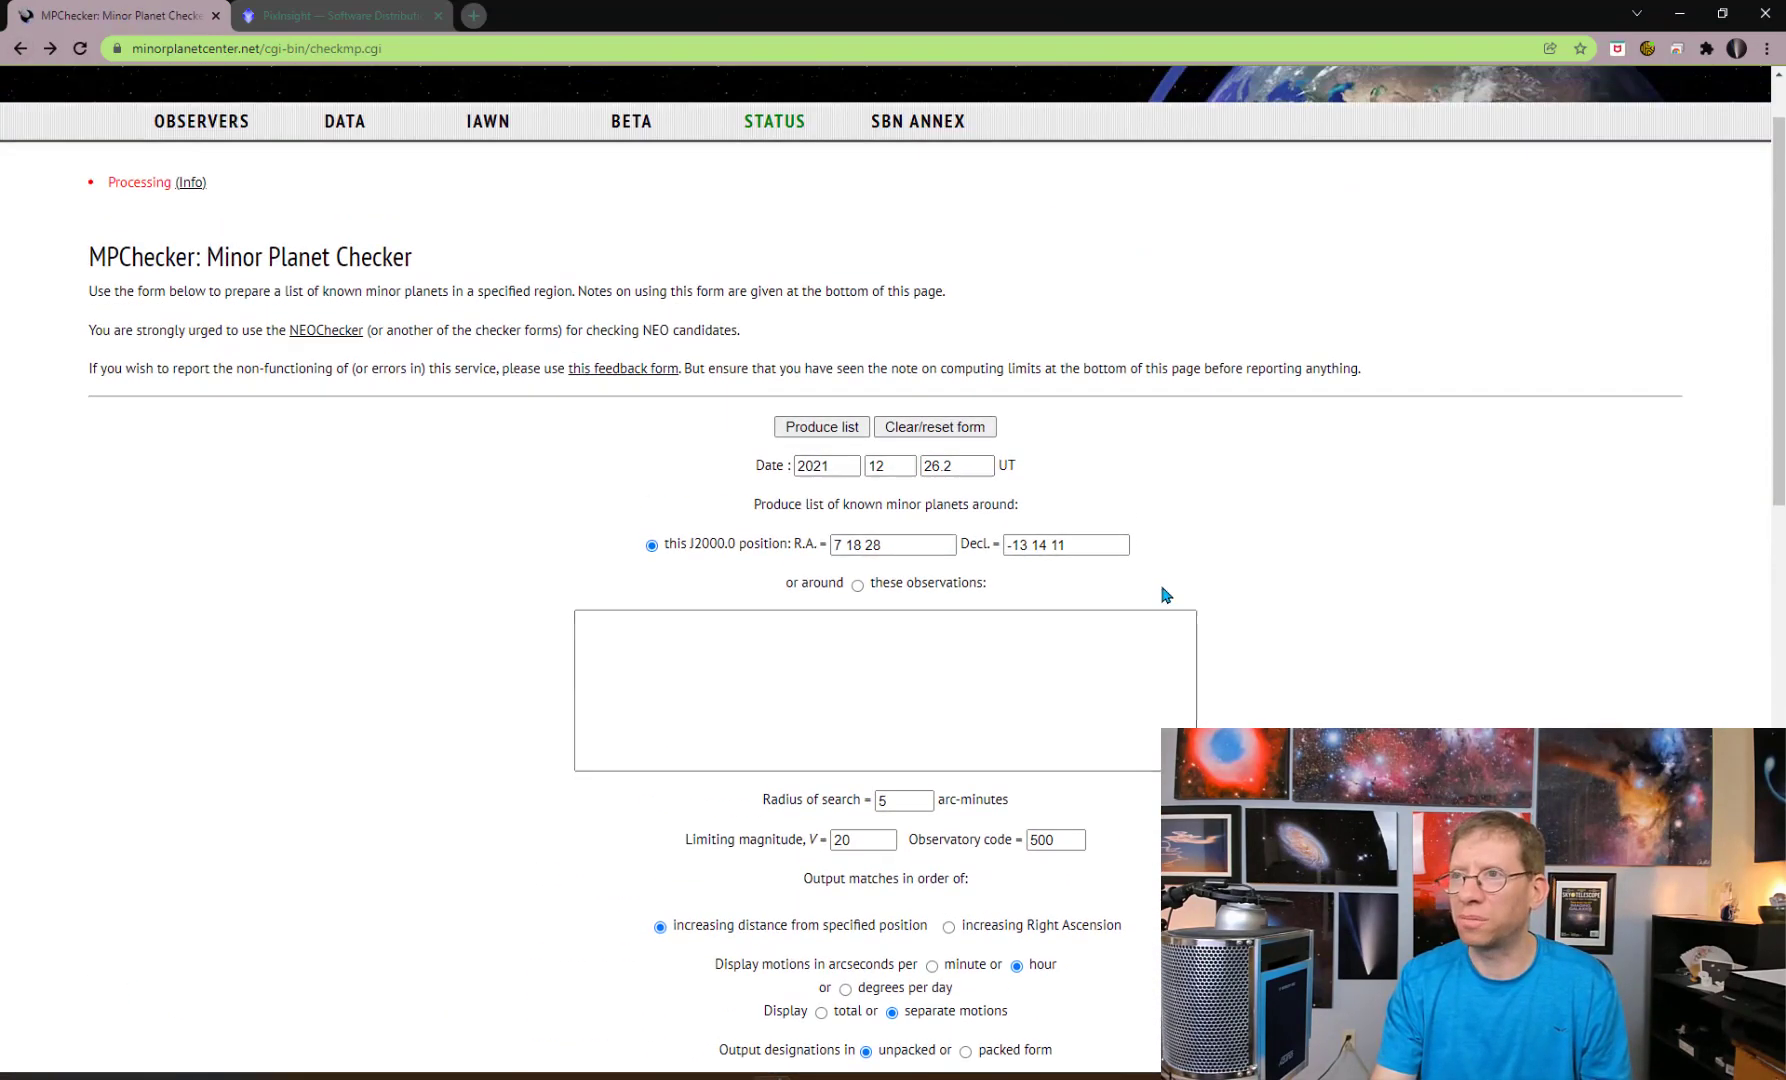
pyautogui.click(978, 466)
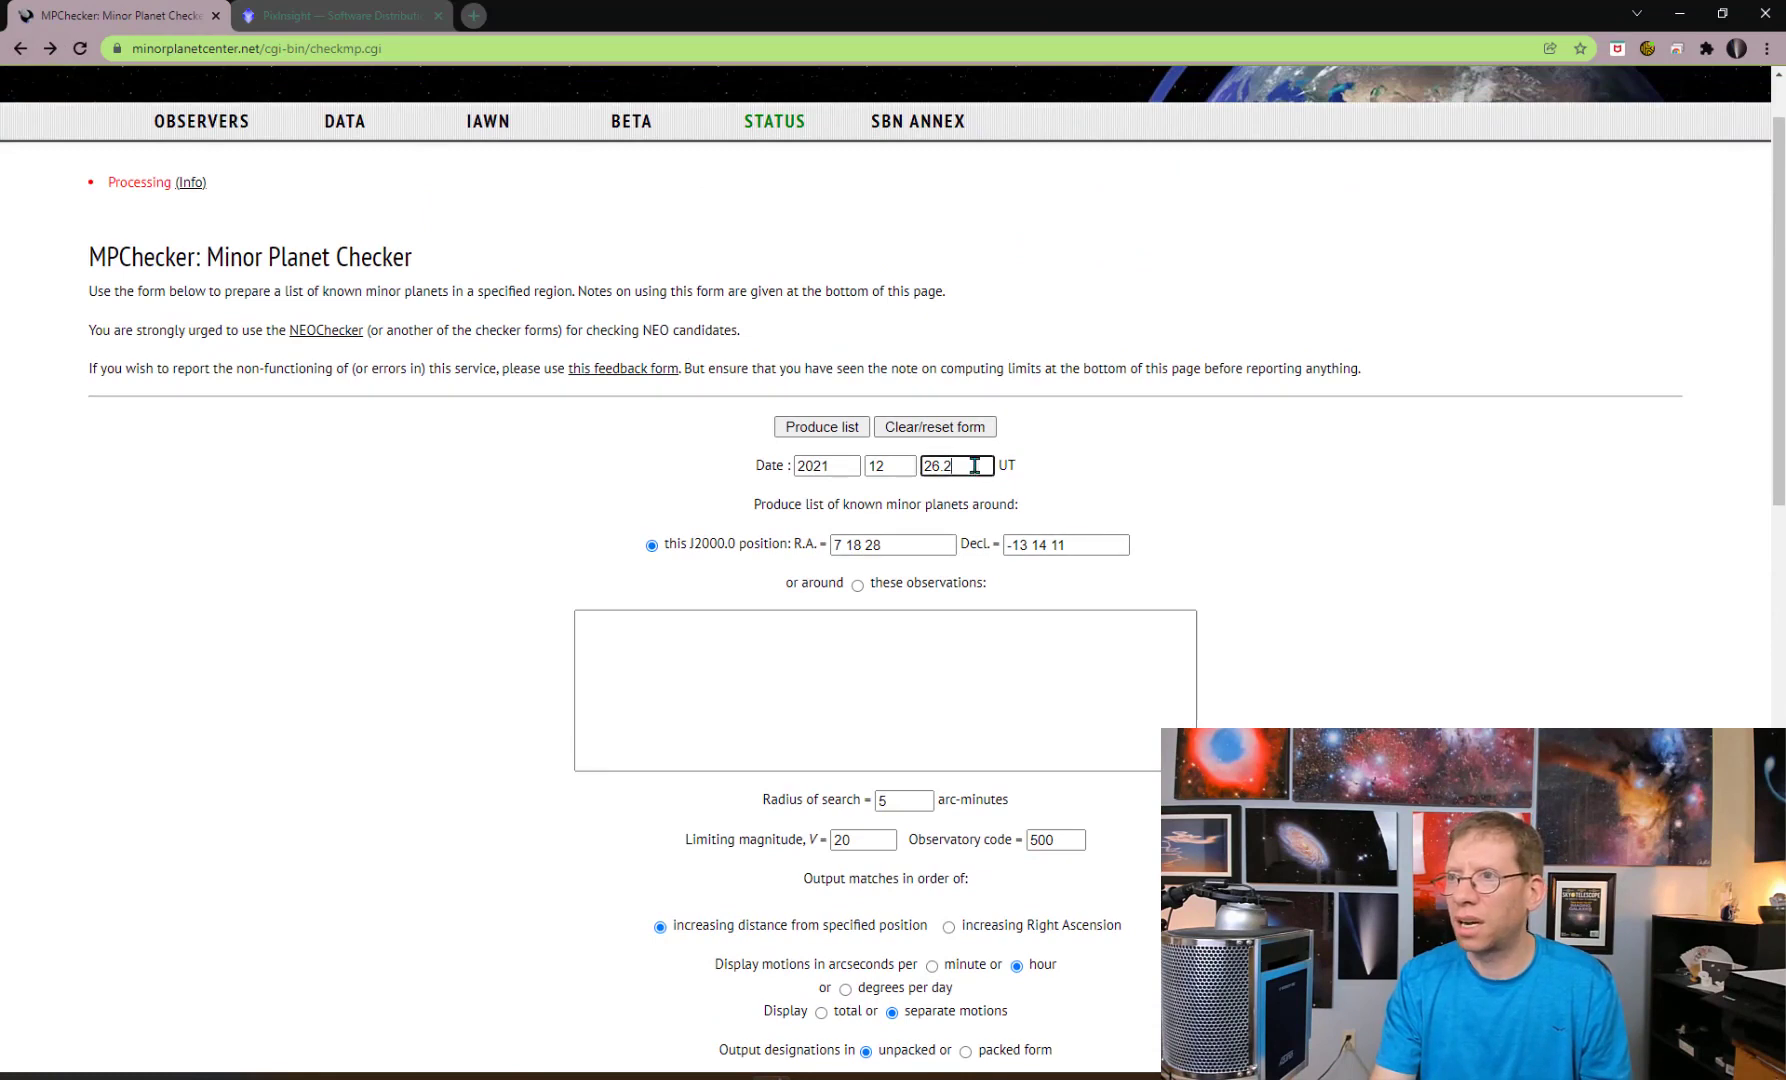
pyautogui.click(888, 545)
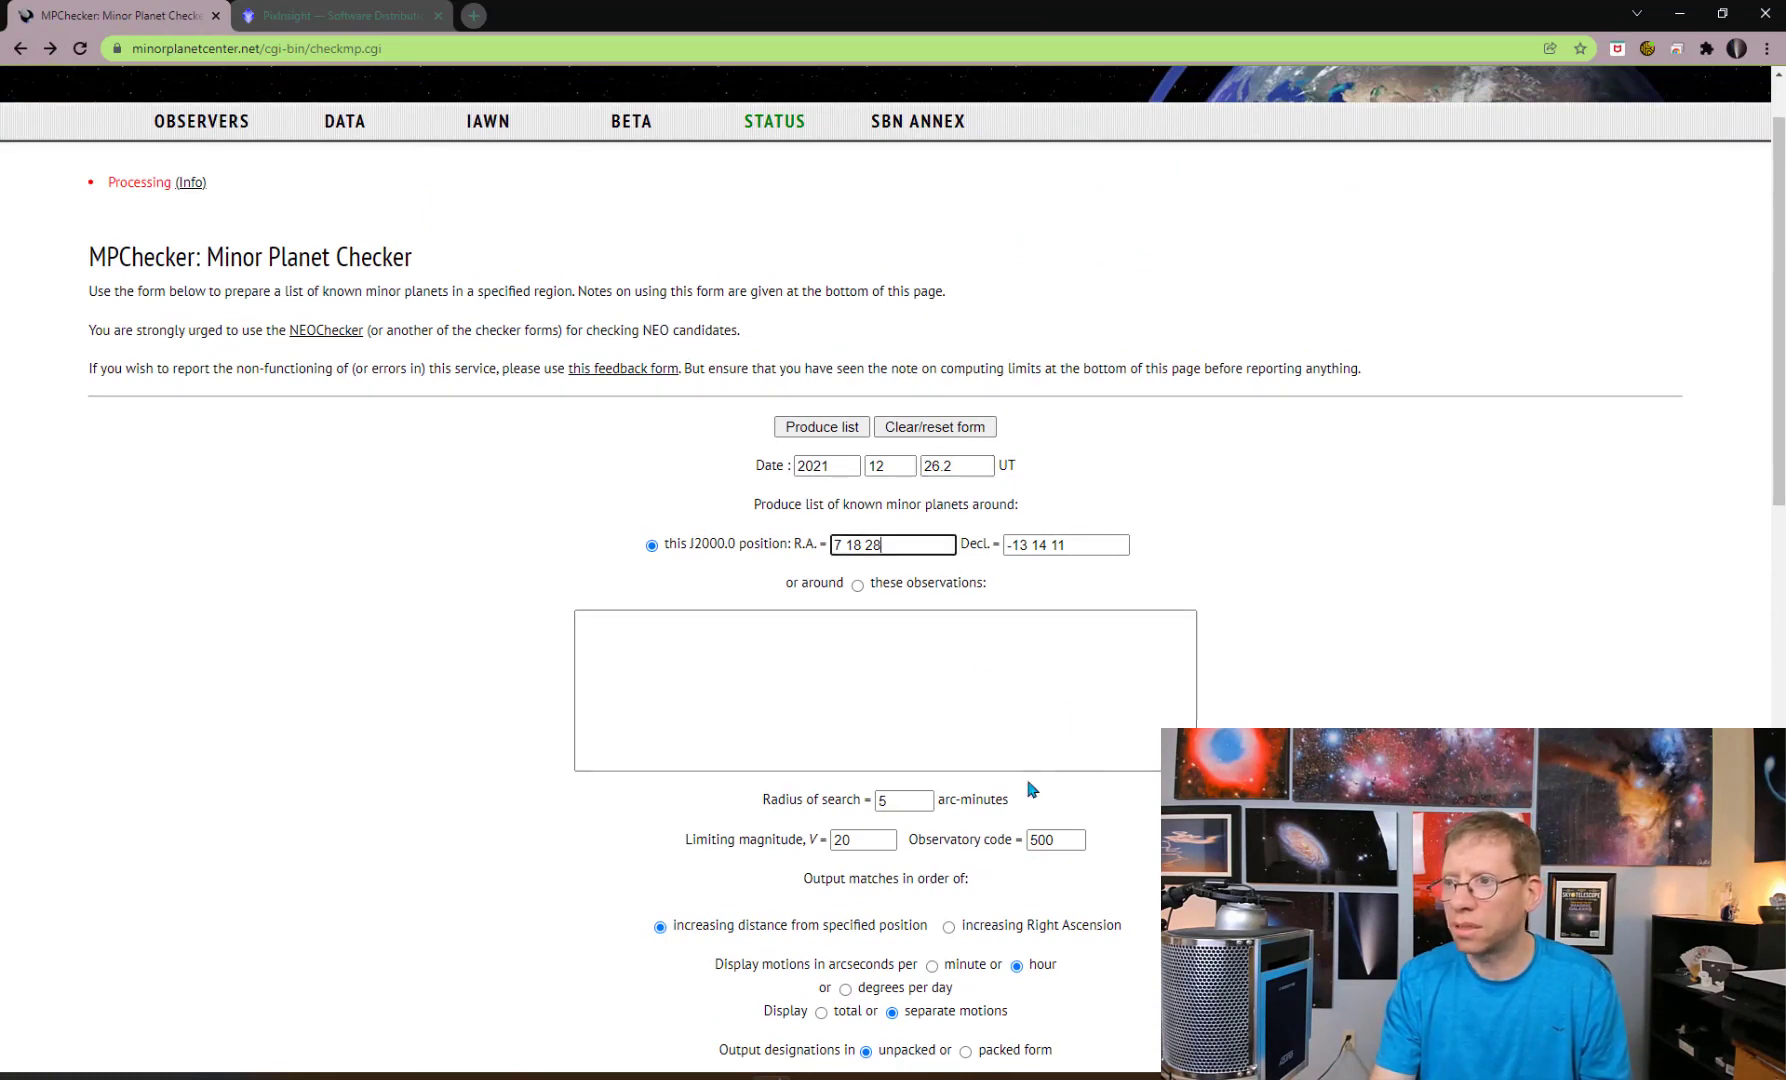
pyautogui.click(915, 805)
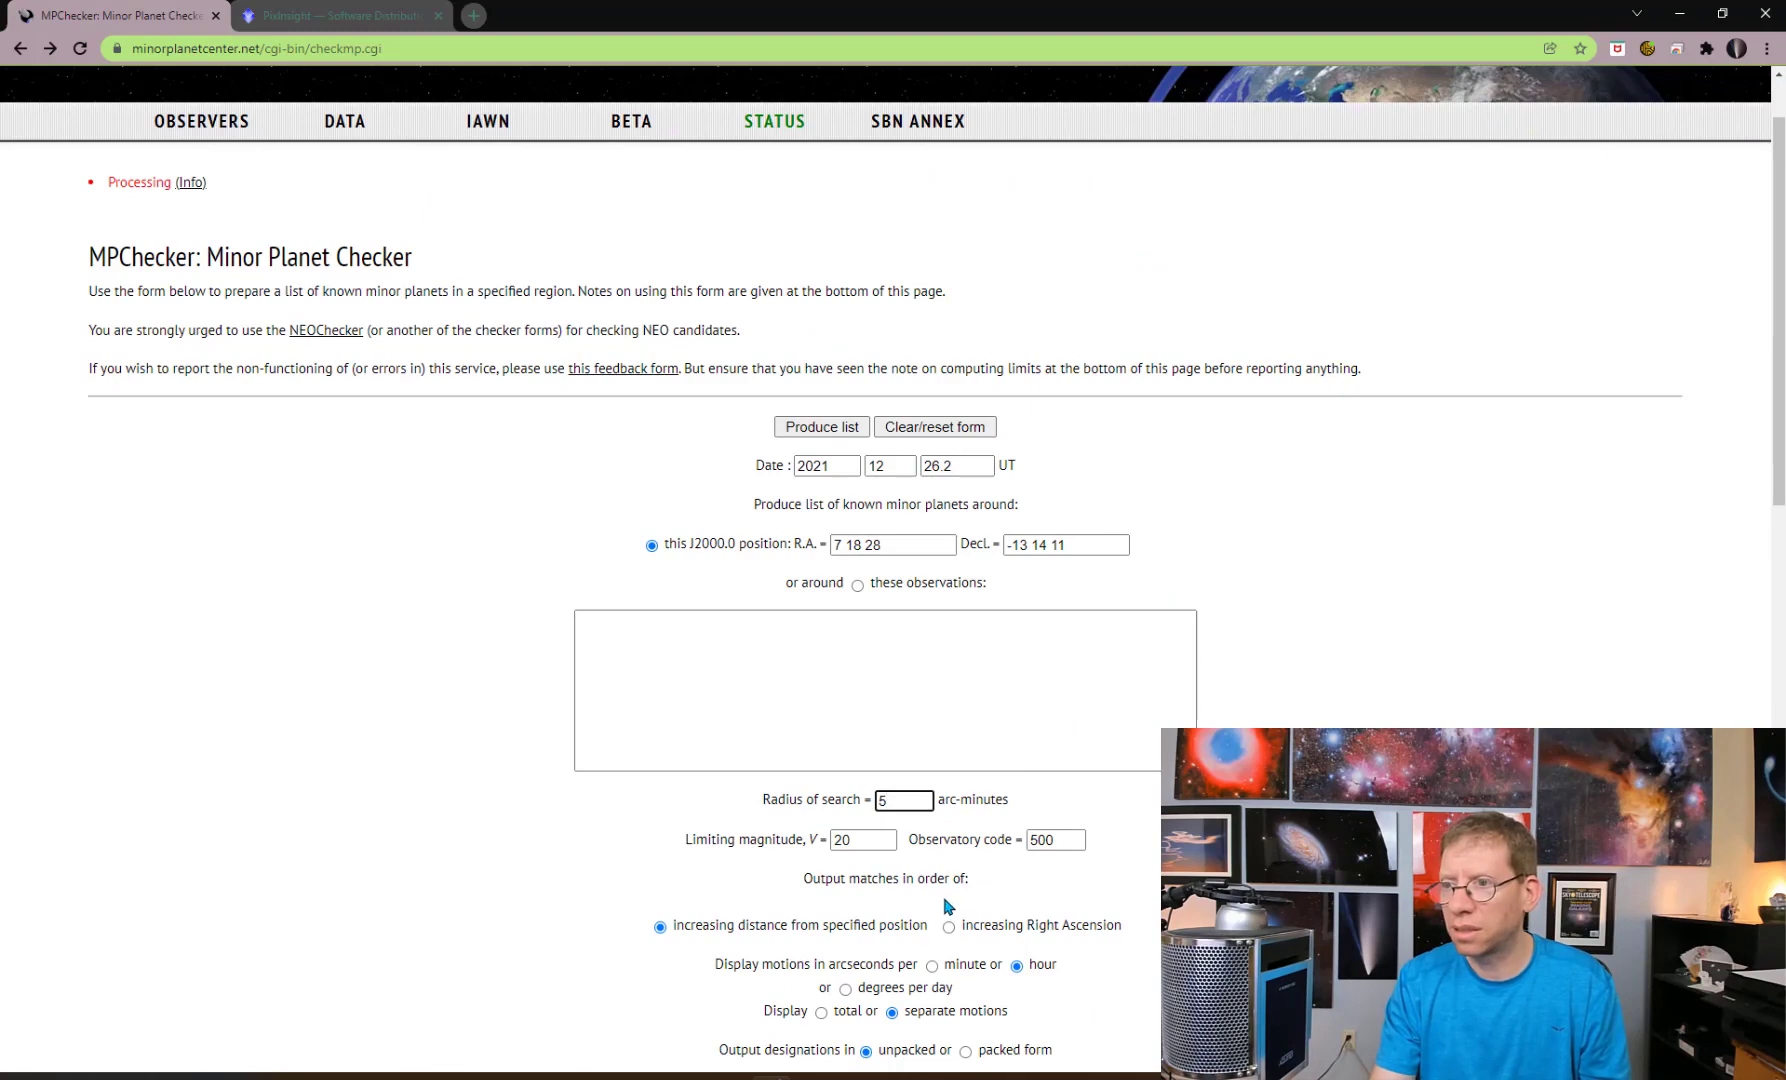
pyautogui.scroll(-3, 945, 903)
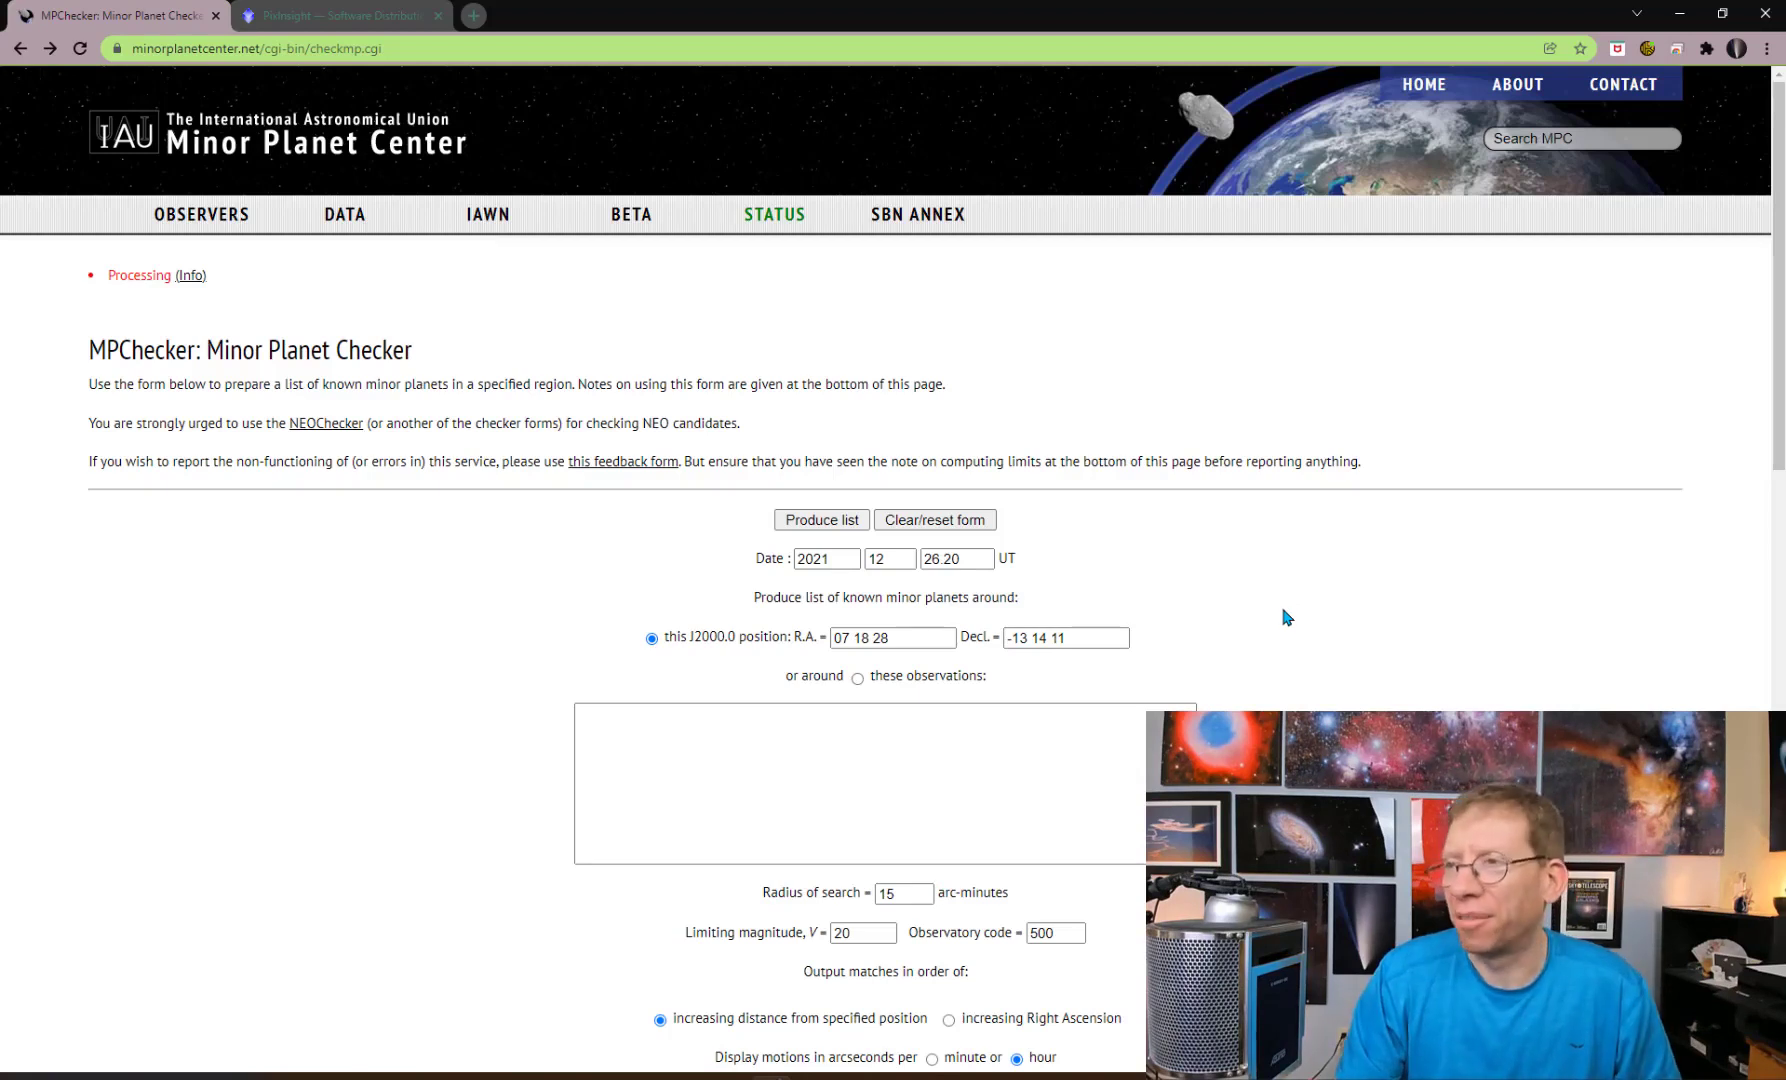
# Check the day and R.A. entries and set the search radius to 5 arc-minutes.
pyautogui.click(981, 561)
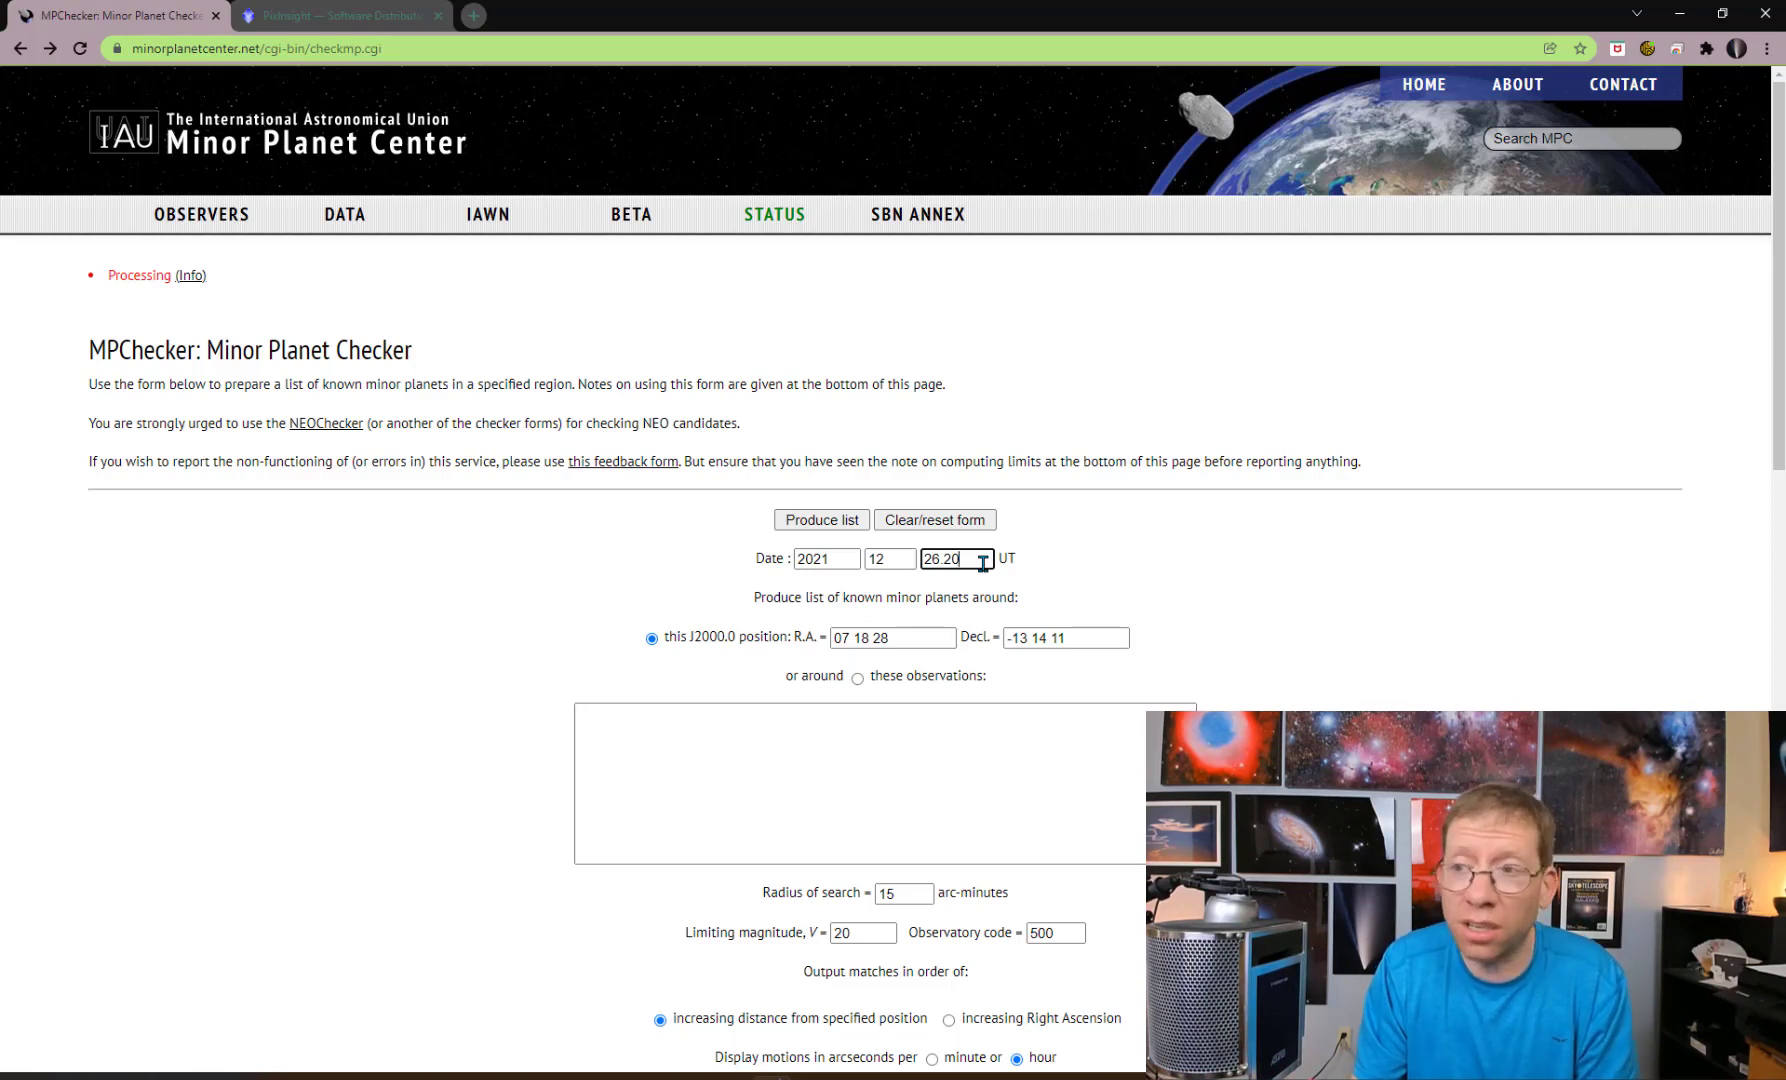
pyautogui.moveTo(925, 638); pyautogui.dragTo(822, 655)
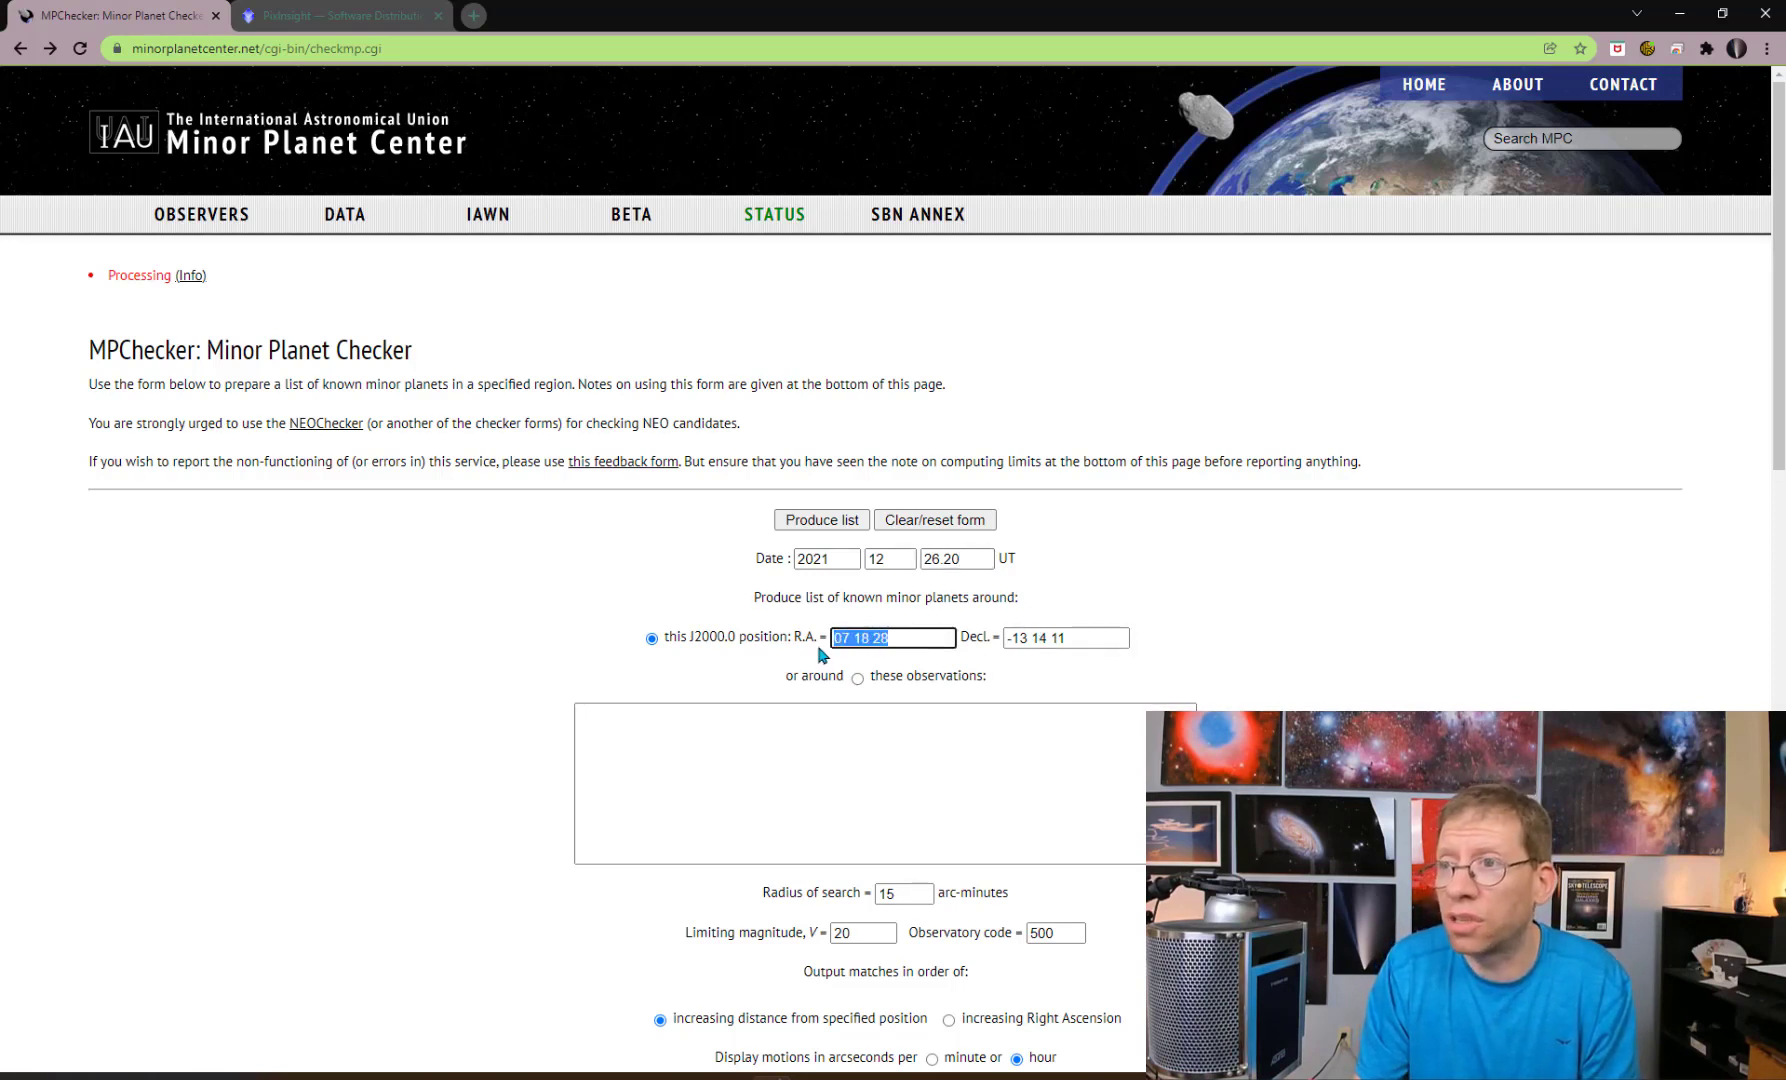
pyautogui.moveTo(915, 893); pyautogui.dragTo(843, 897)
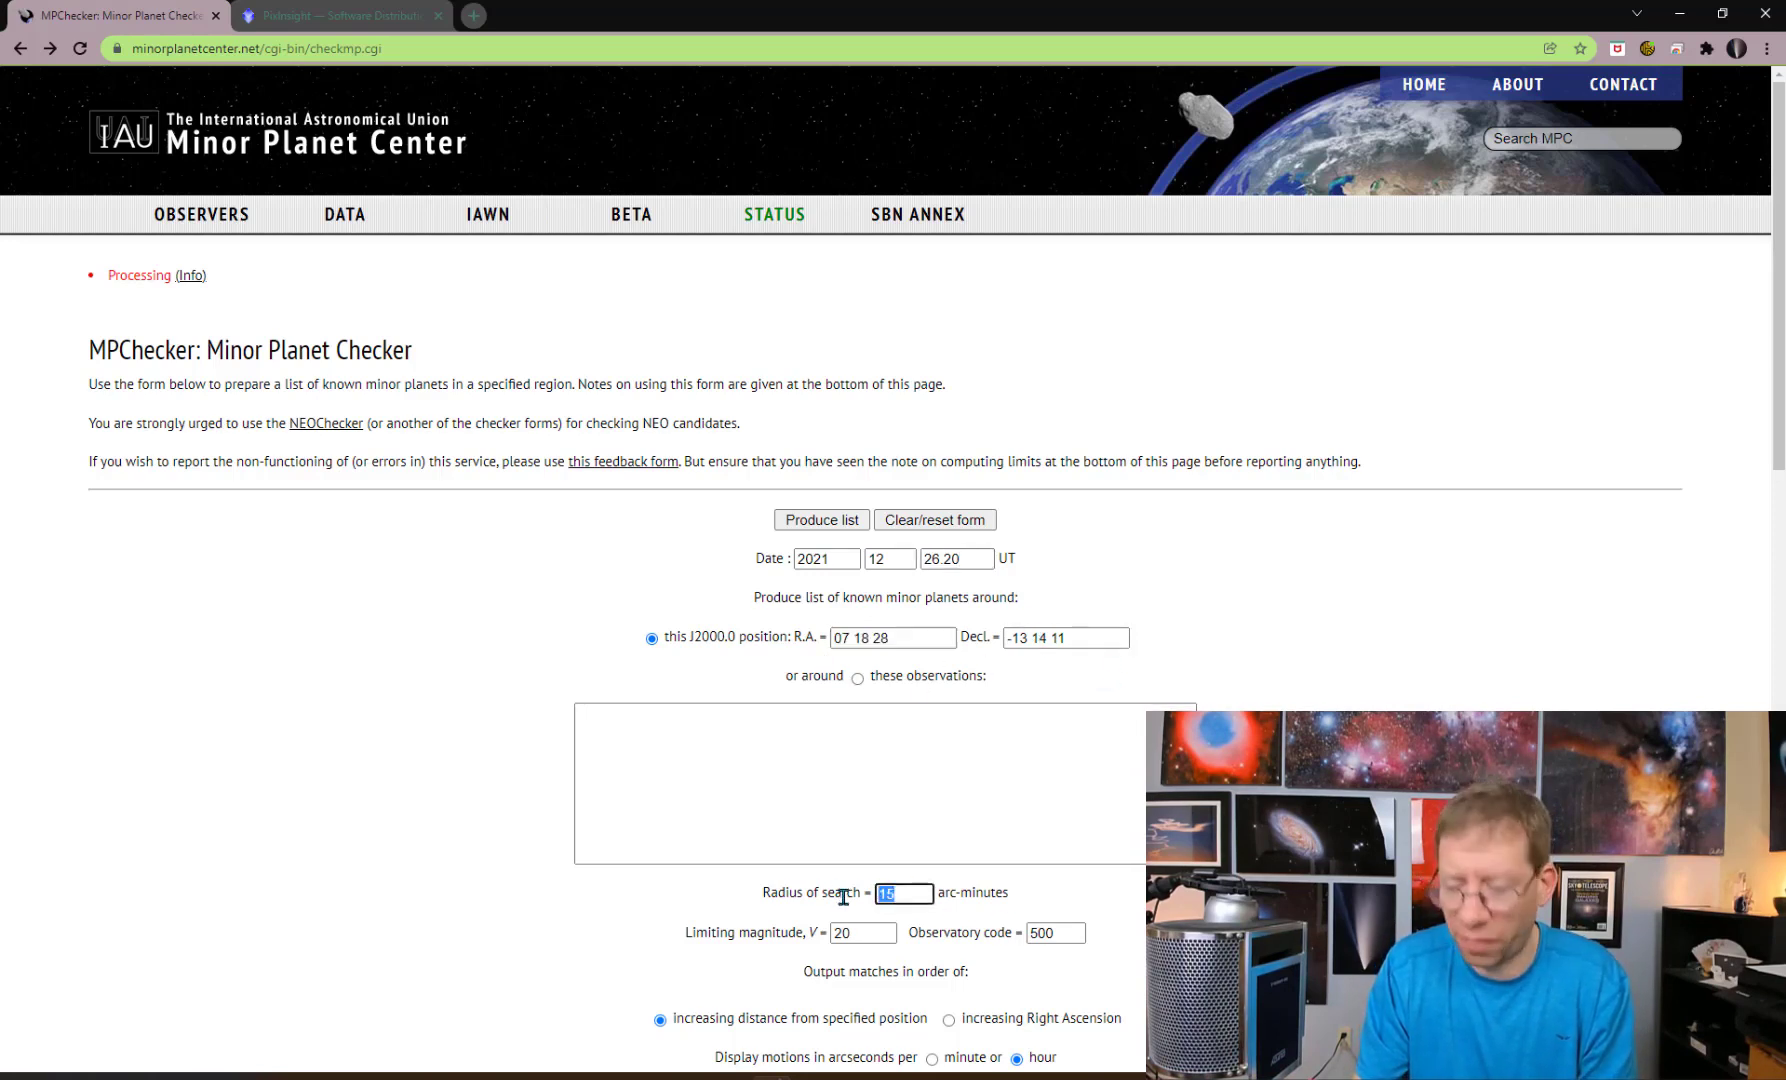
pyautogui.write('5')
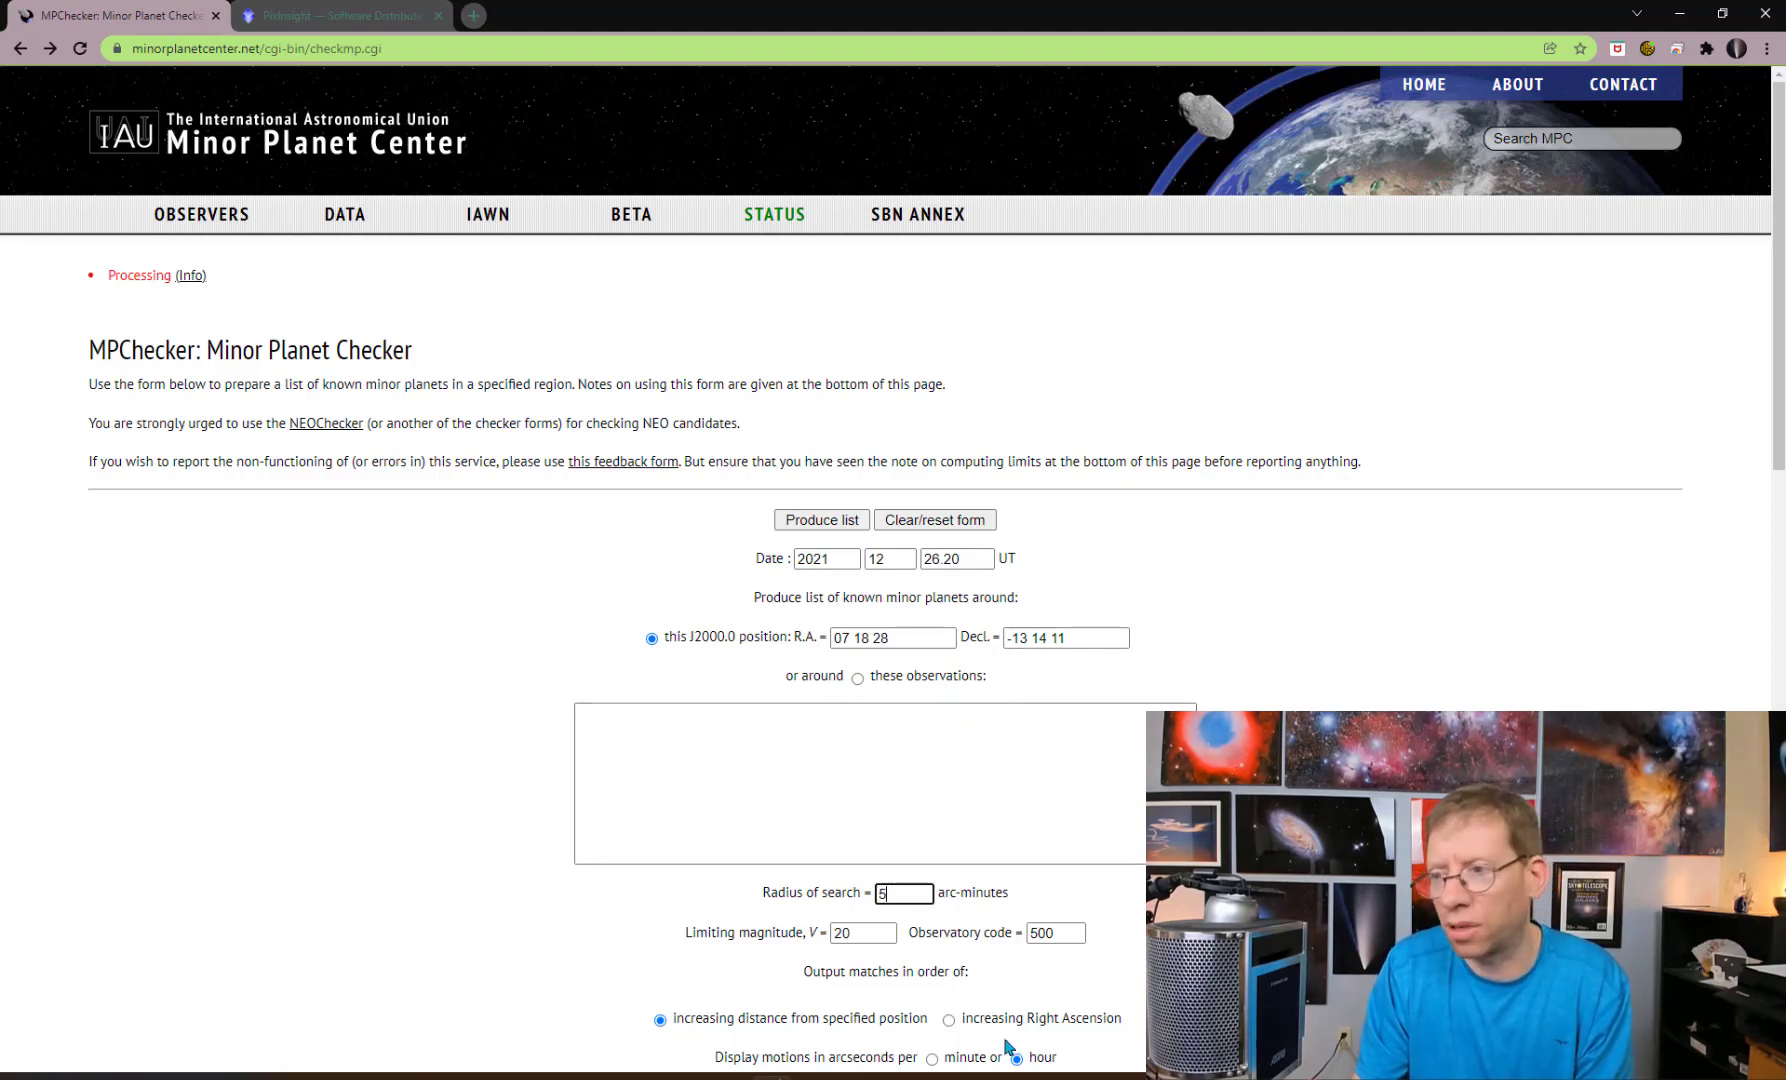
# Switch to PixInsight and read the R.A. and declination at the asteroid's approximate position in the unannotated frame.
pyautogui.hotkey('alt', 'Tab')
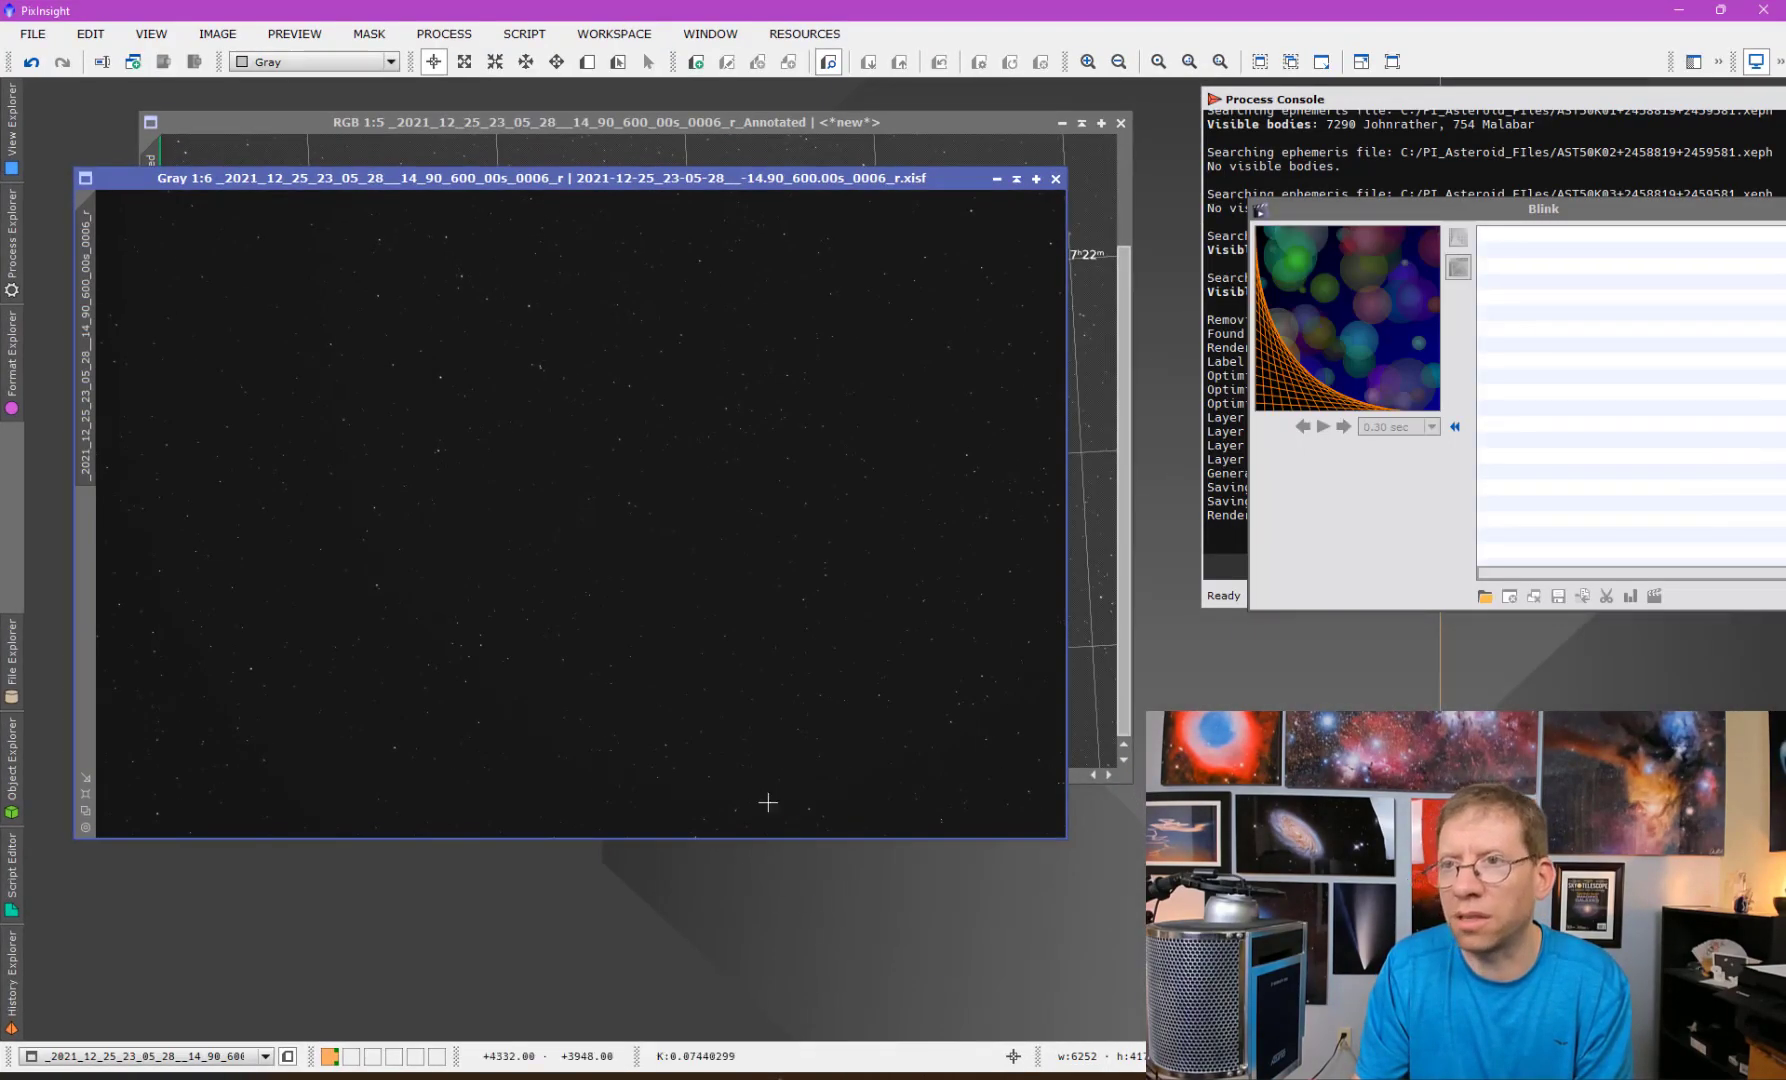
pyautogui.click(313, 628)
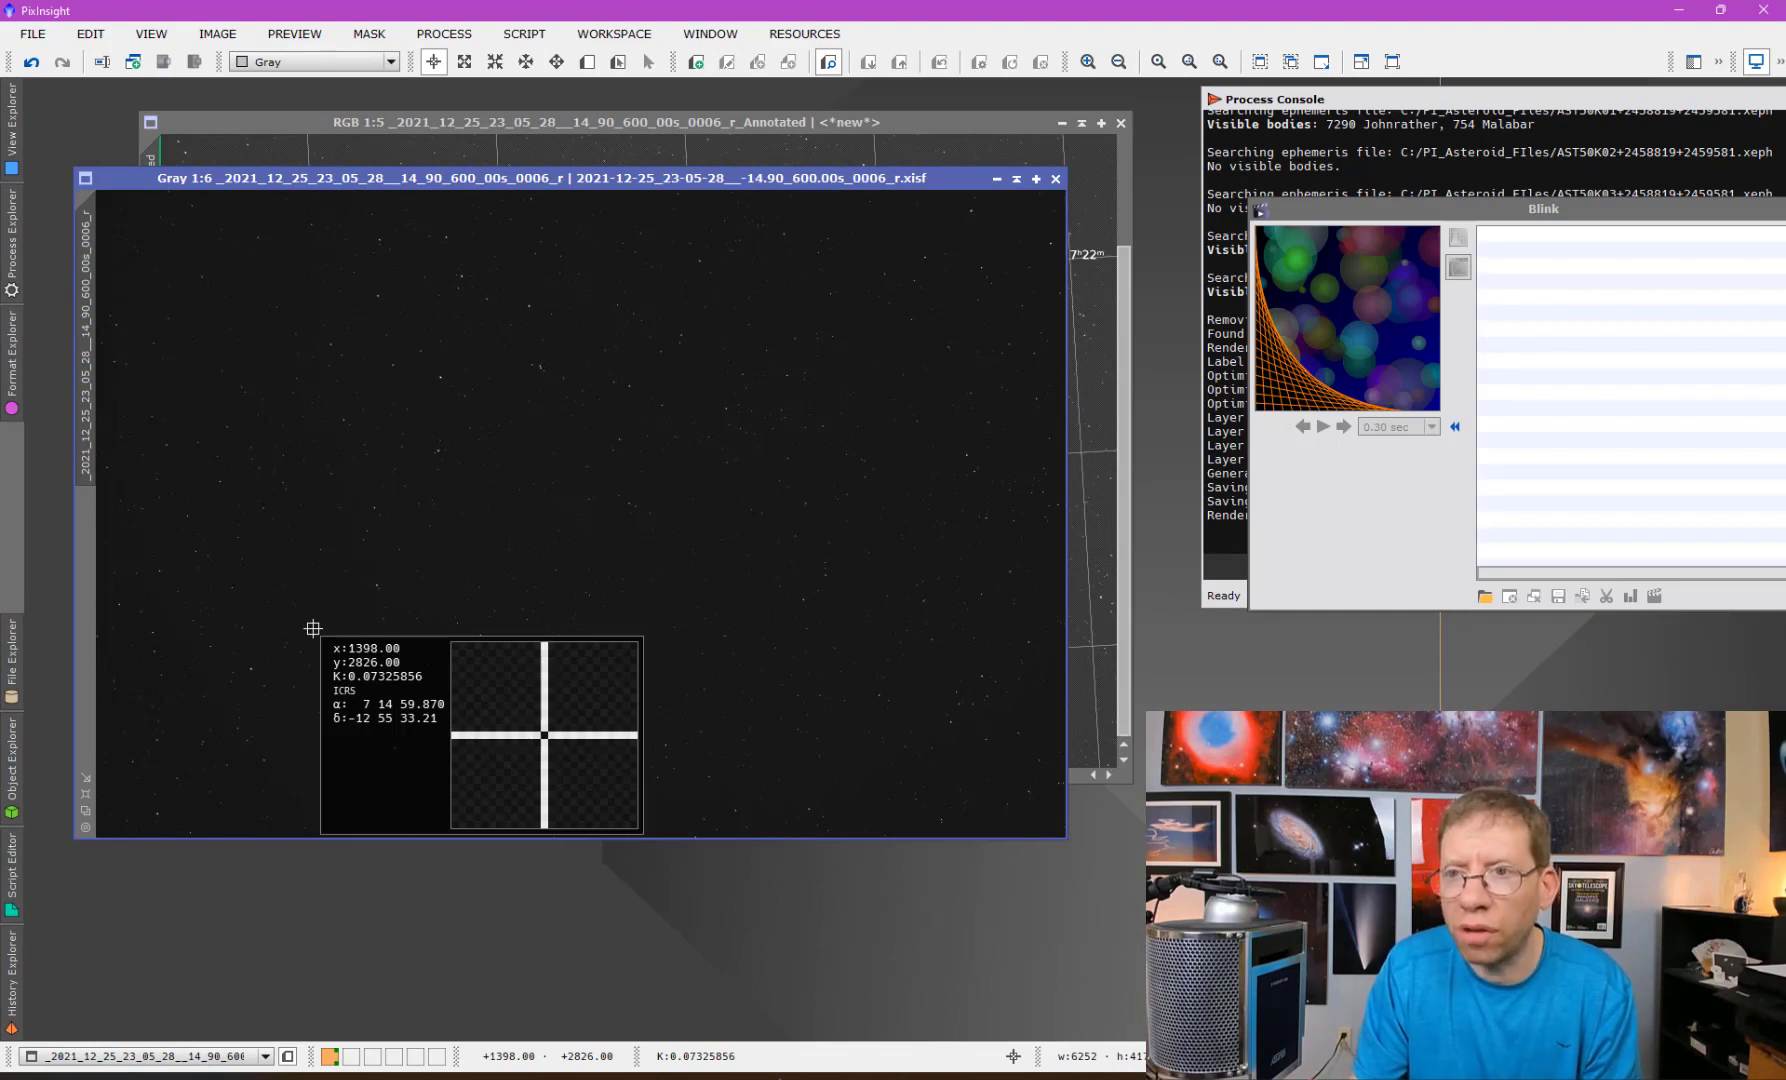
pyautogui.moveTo(313, 628); pyautogui.dragTo(254, 645)
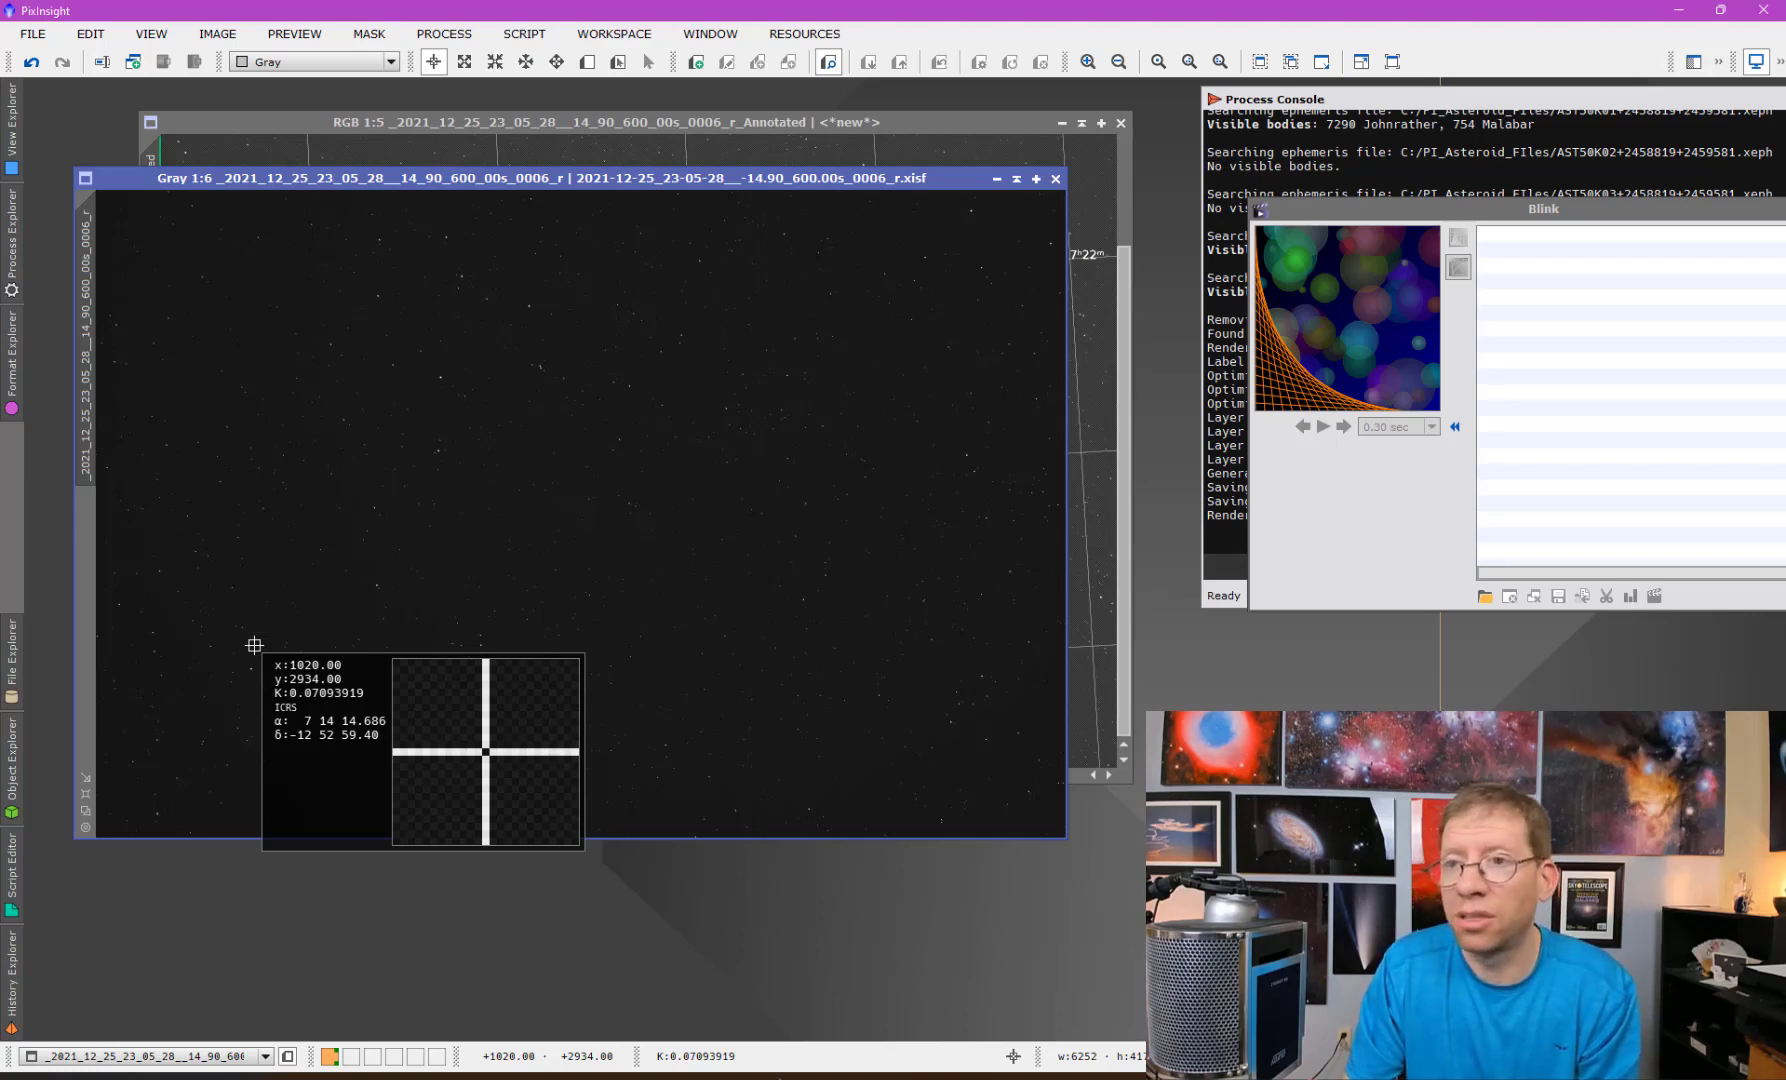
pyautogui.moveTo(254, 645); pyautogui.dragTo(254, 645)
# Switch back to the web browser and set the MPChecker R.A. to 07 14 14.
pyautogui.moveTo(852, 1079)
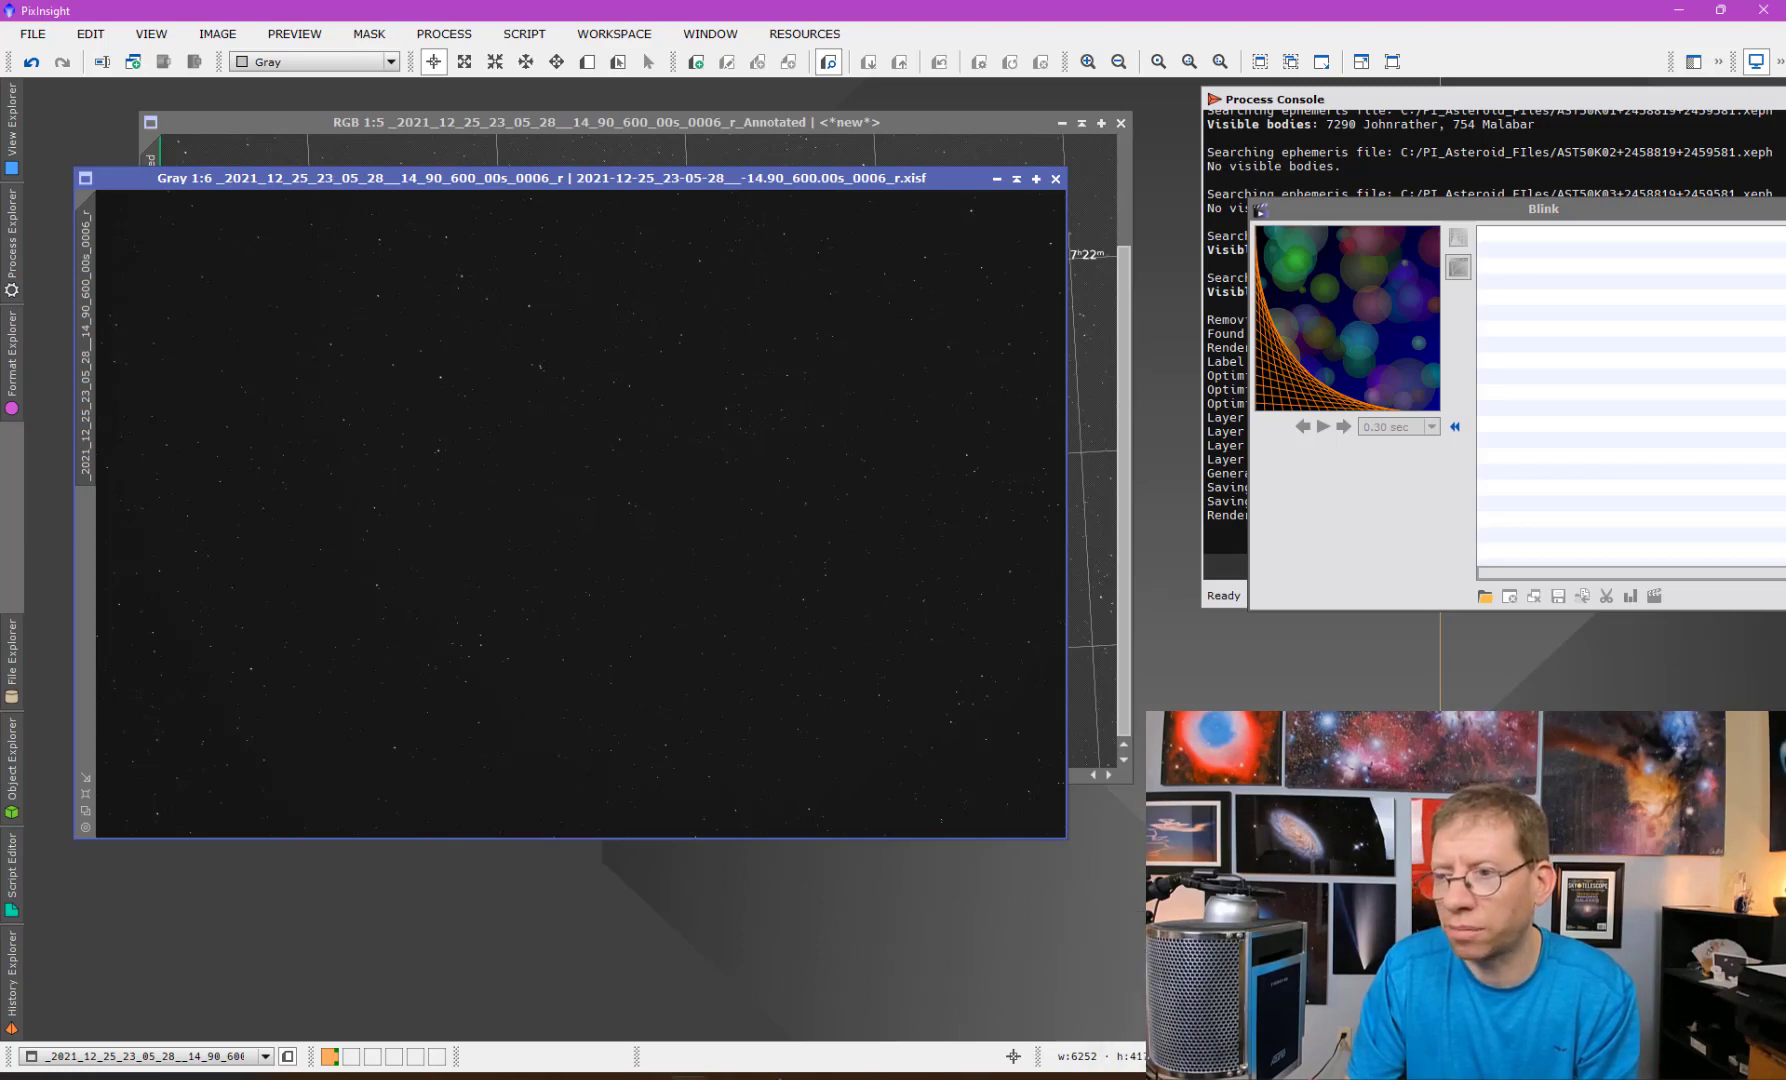
pyautogui.click(695, 1074)
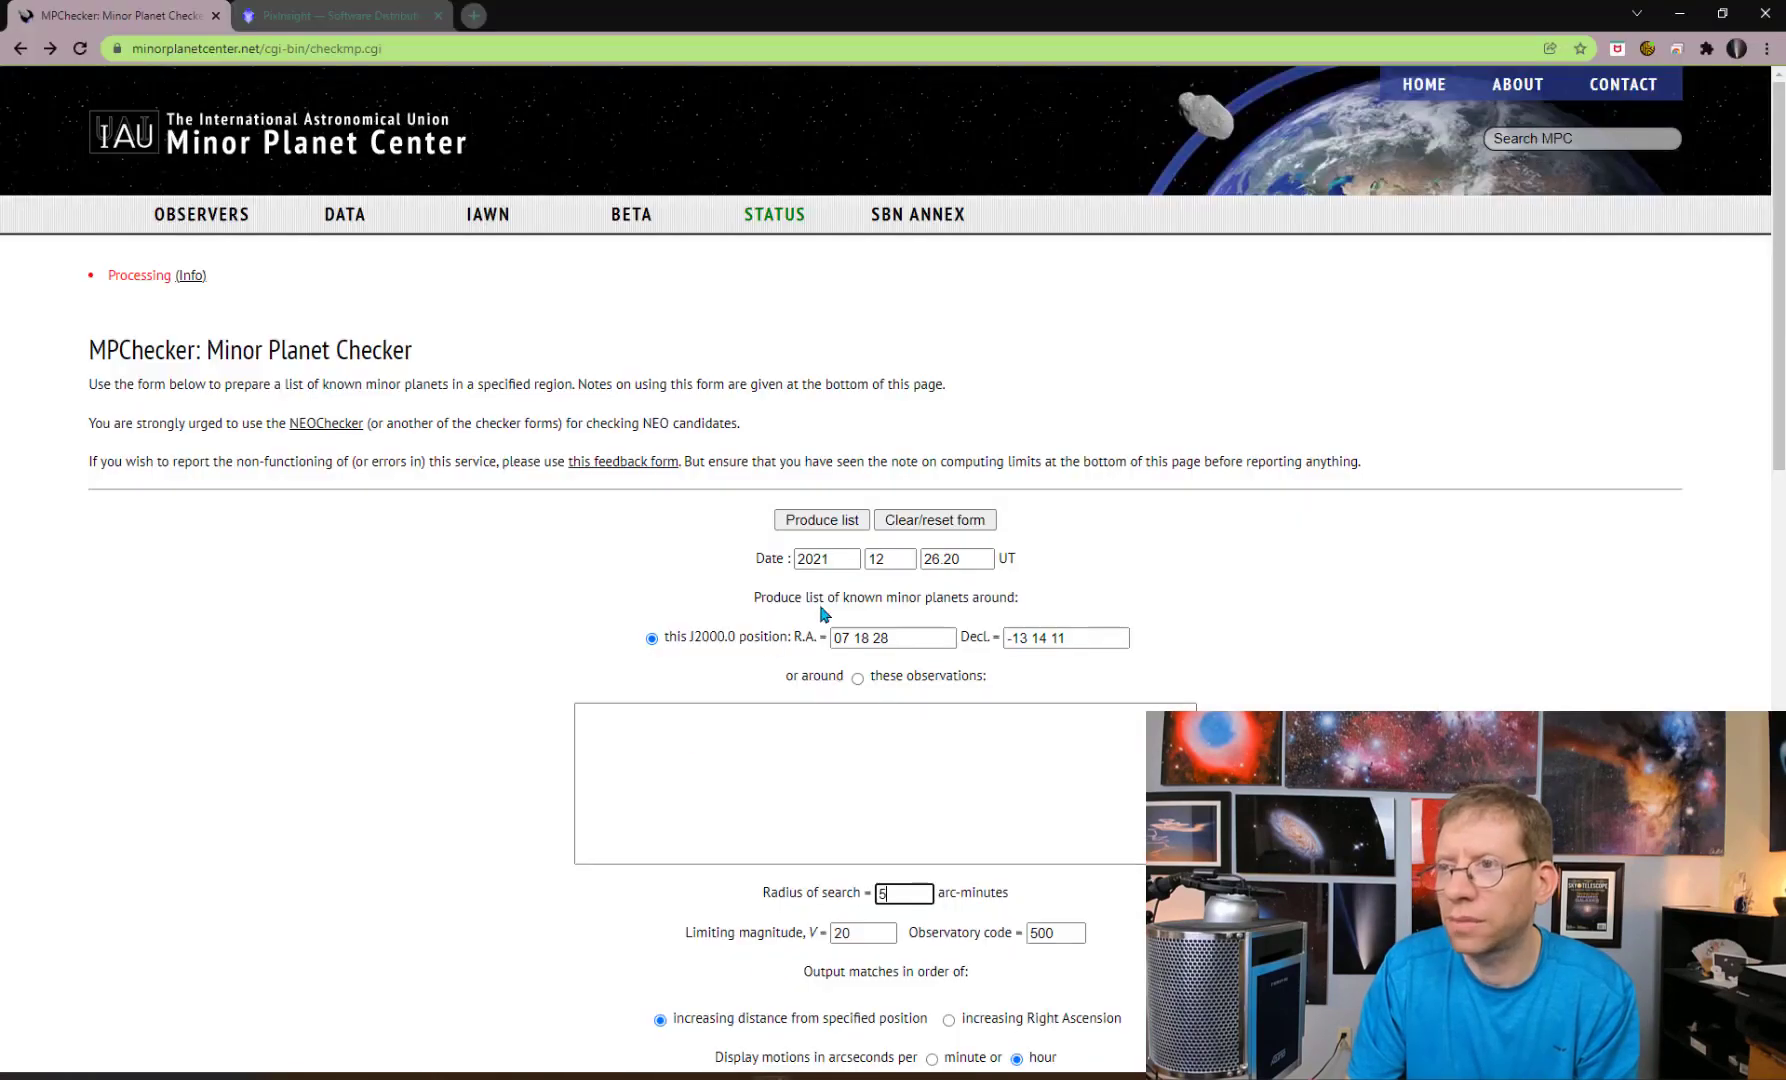
pyautogui.click(869, 638)
pyautogui.press('BackSpace')
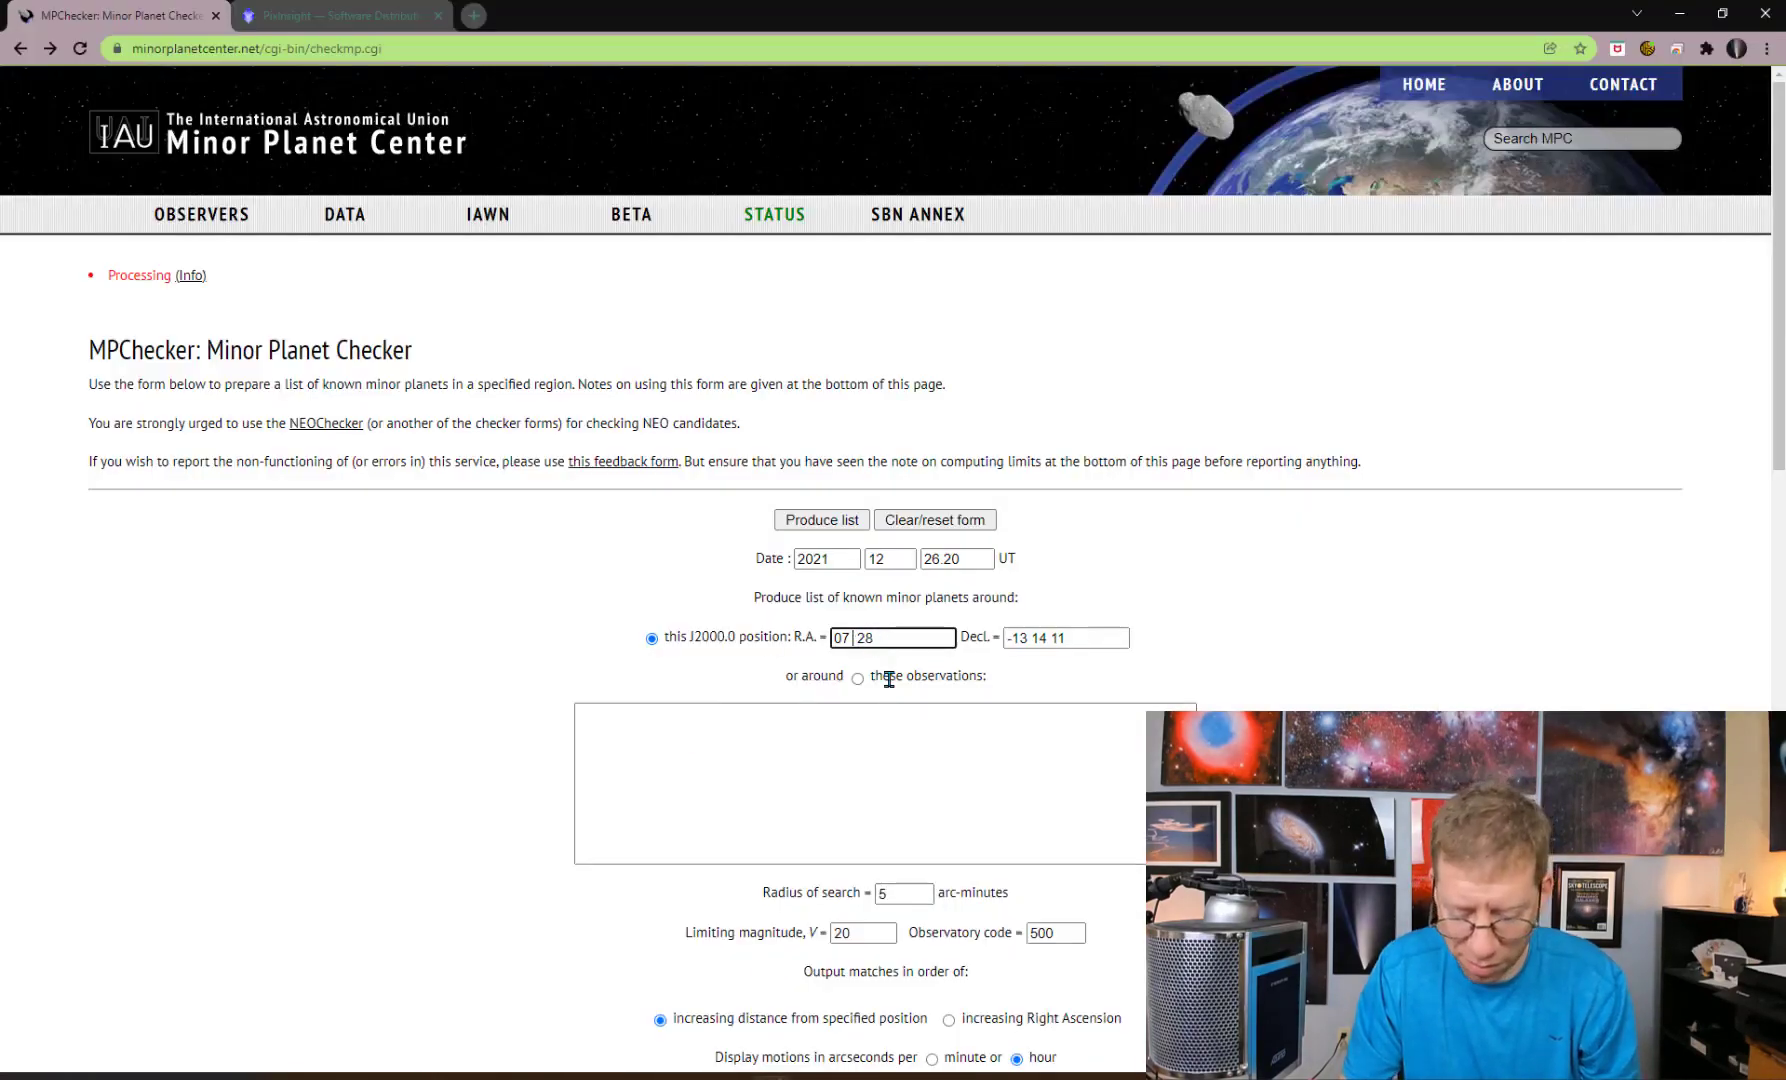
pyautogui.write('4')
pyautogui.doubleClick(879, 639)
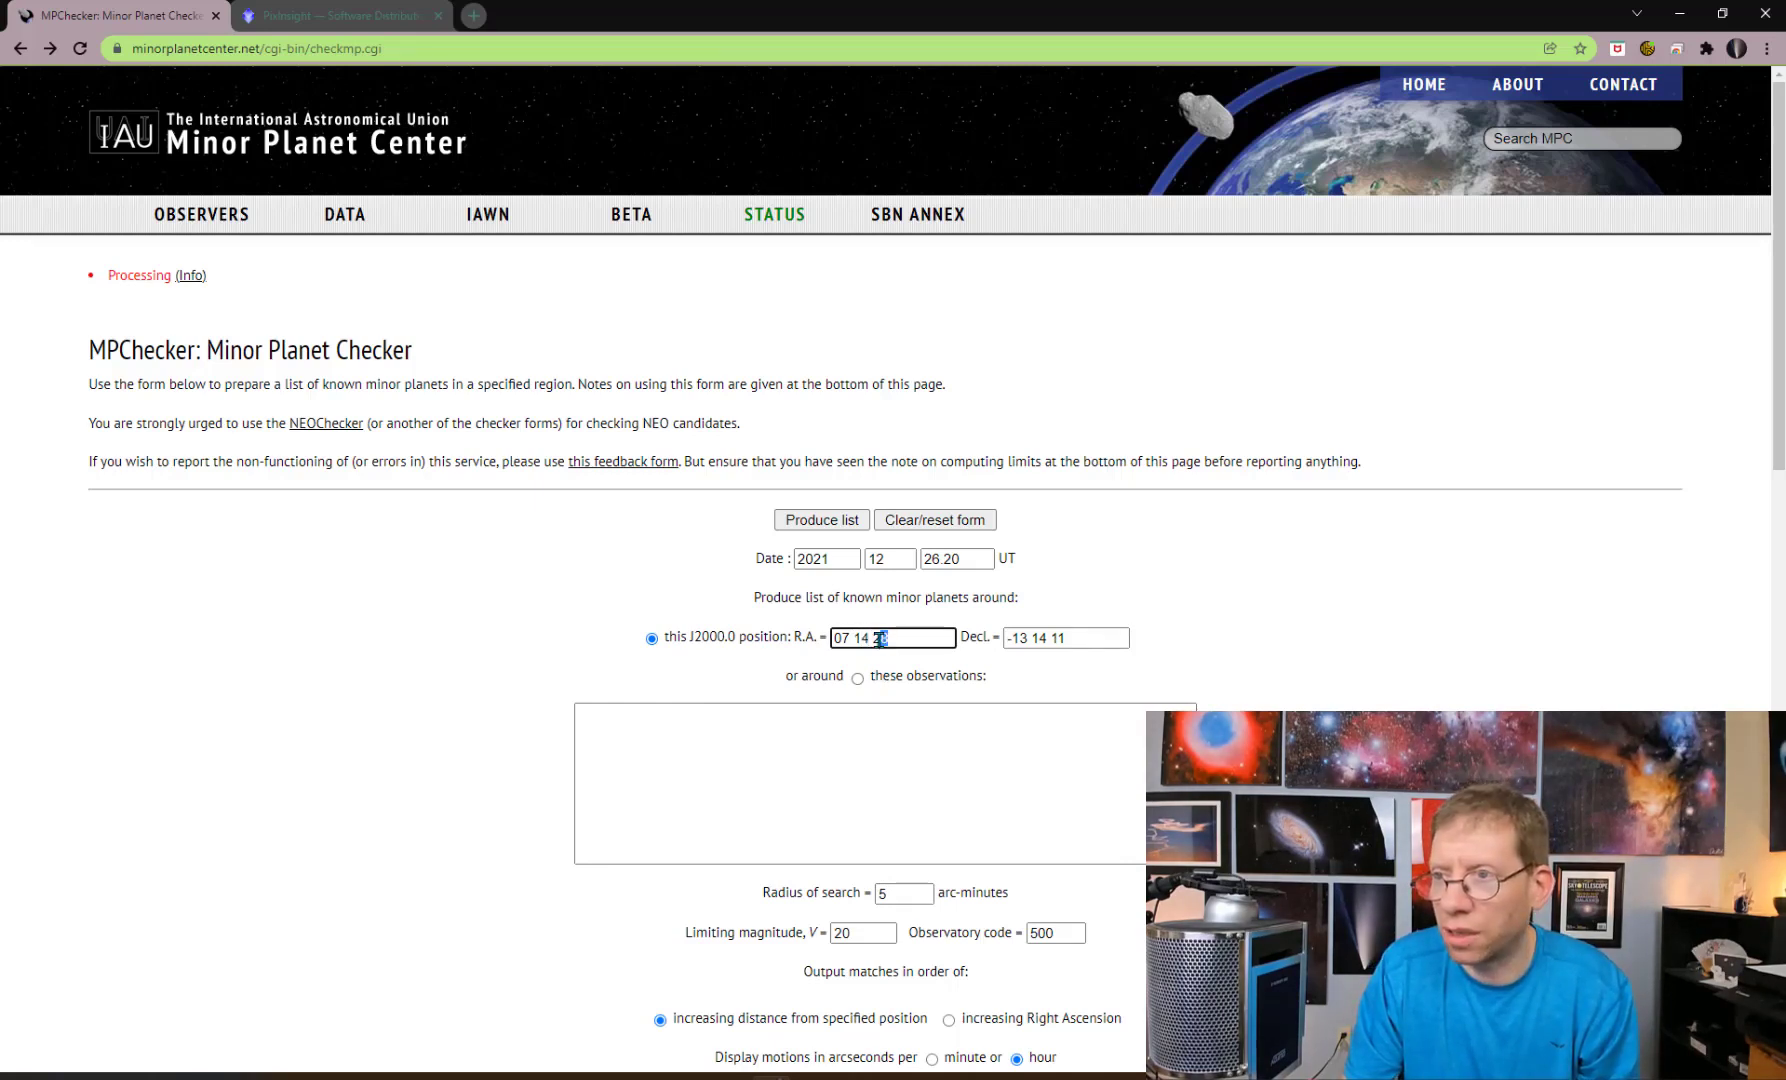
pyautogui.write('14')
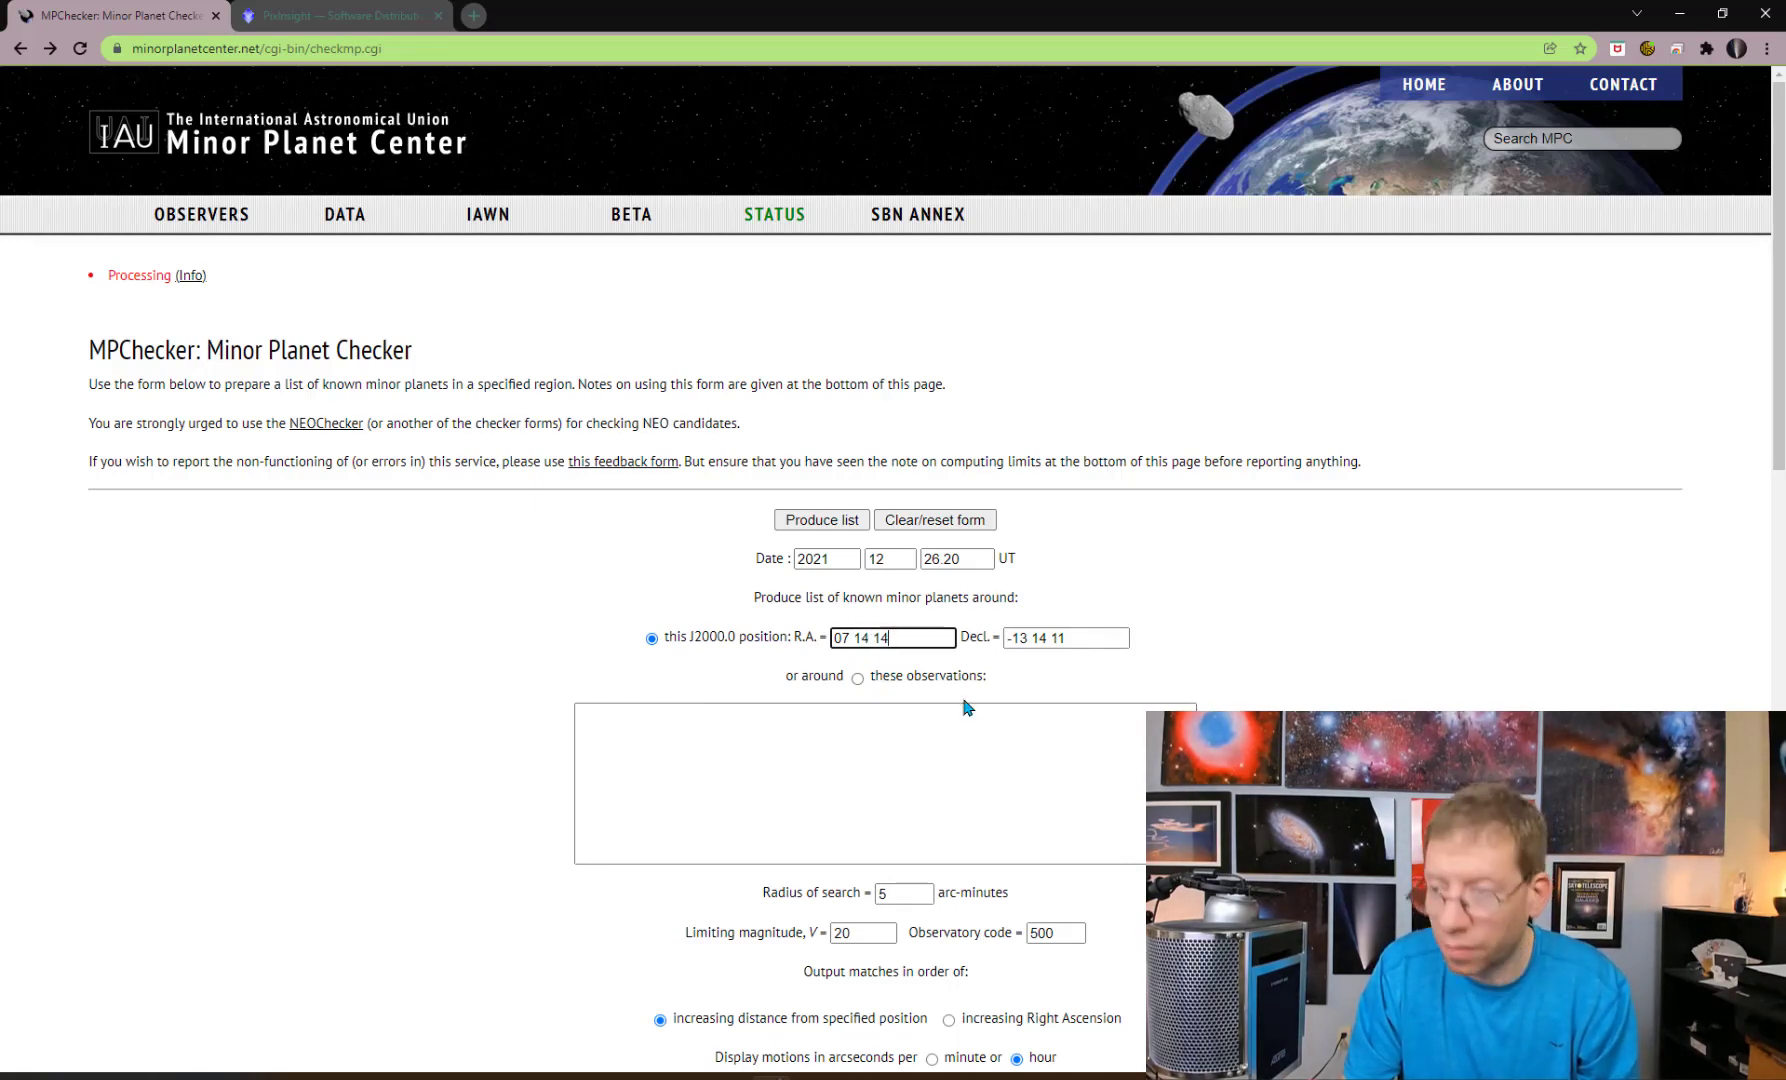
# Set the MPChecker Decl. to -12 52 59.
pyautogui.click(1029, 638)
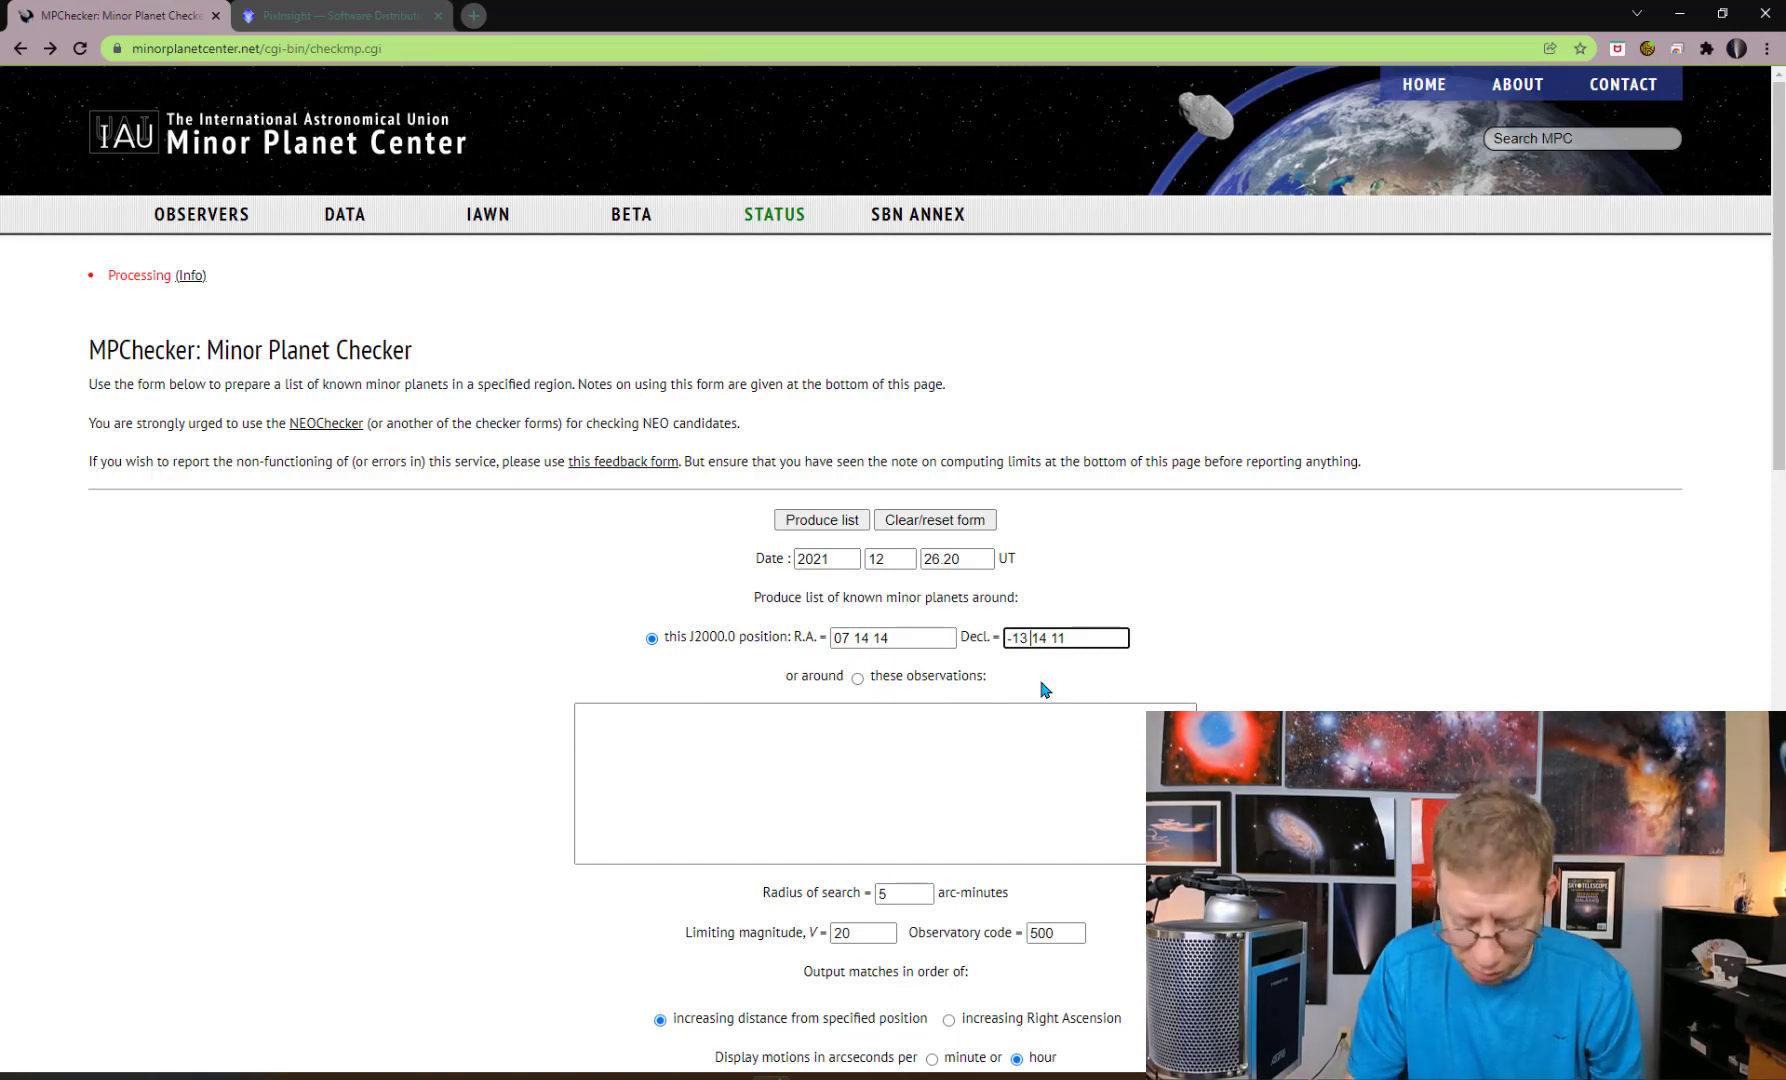
pyautogui.press('BackSpace')
pyautogui.press('BackSpace')
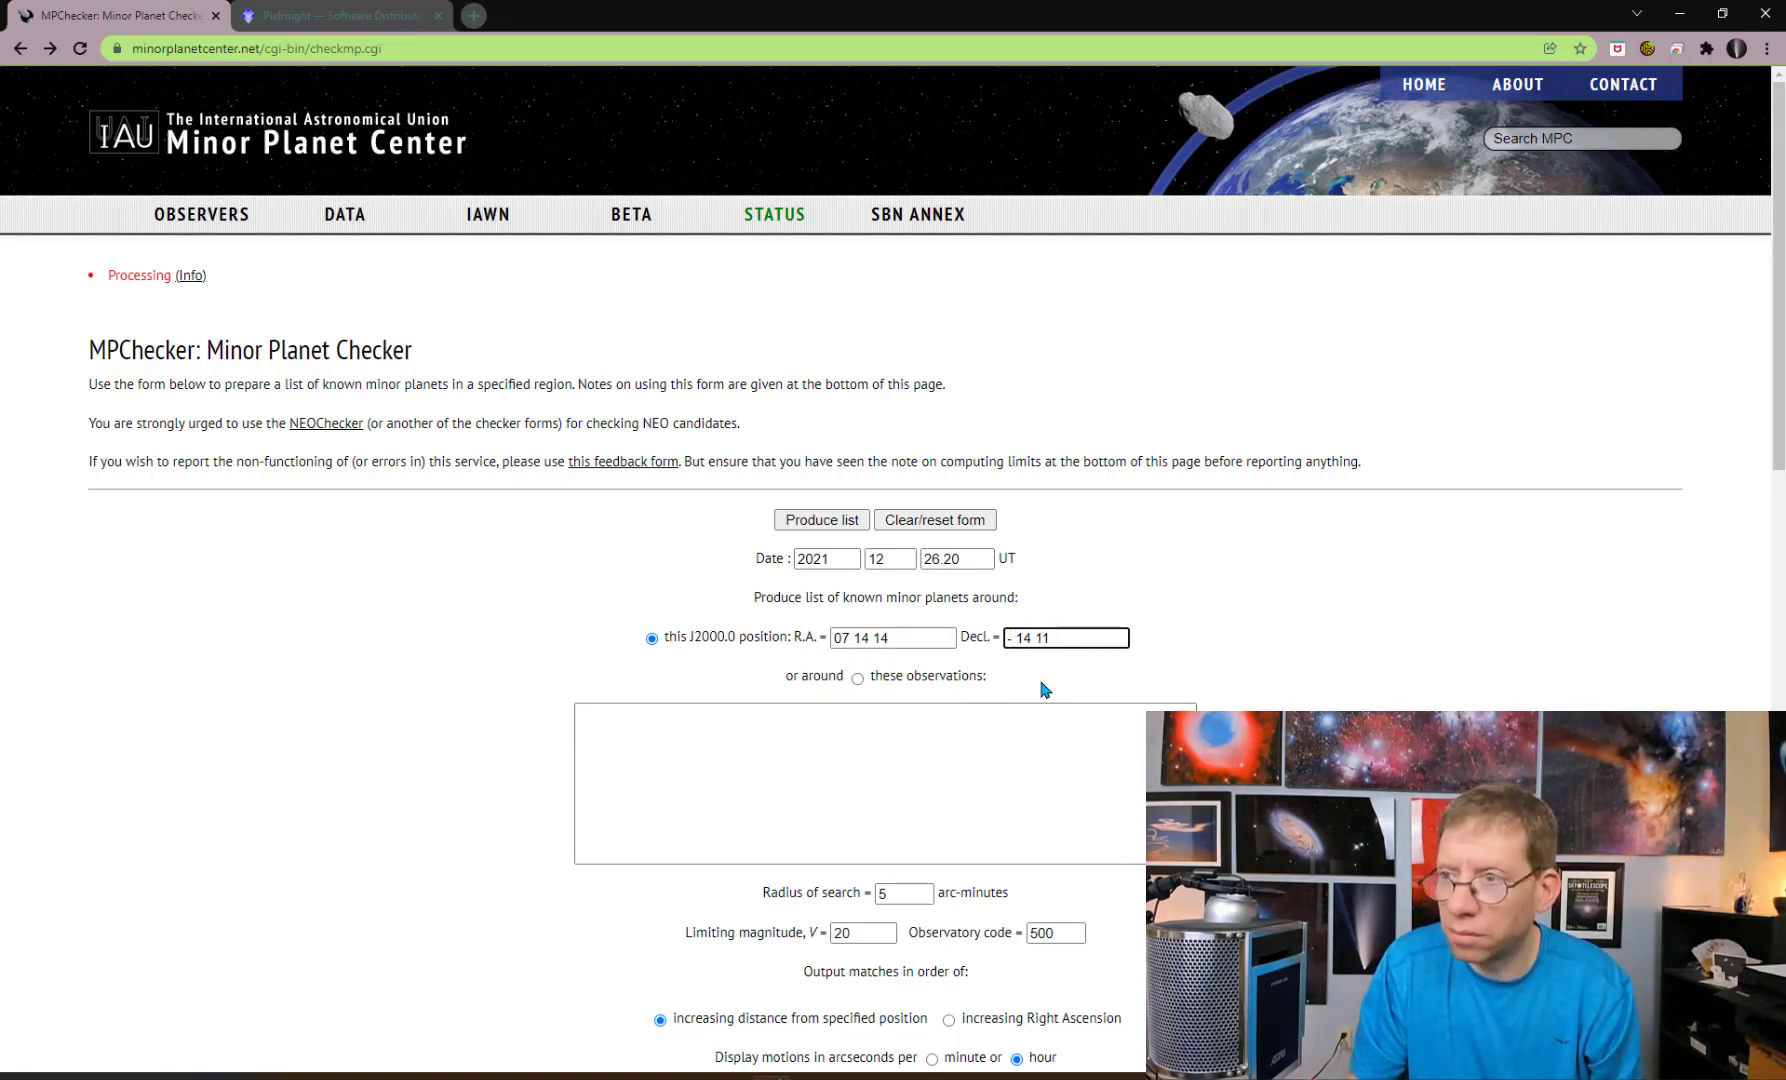
pyautogui.write('12')
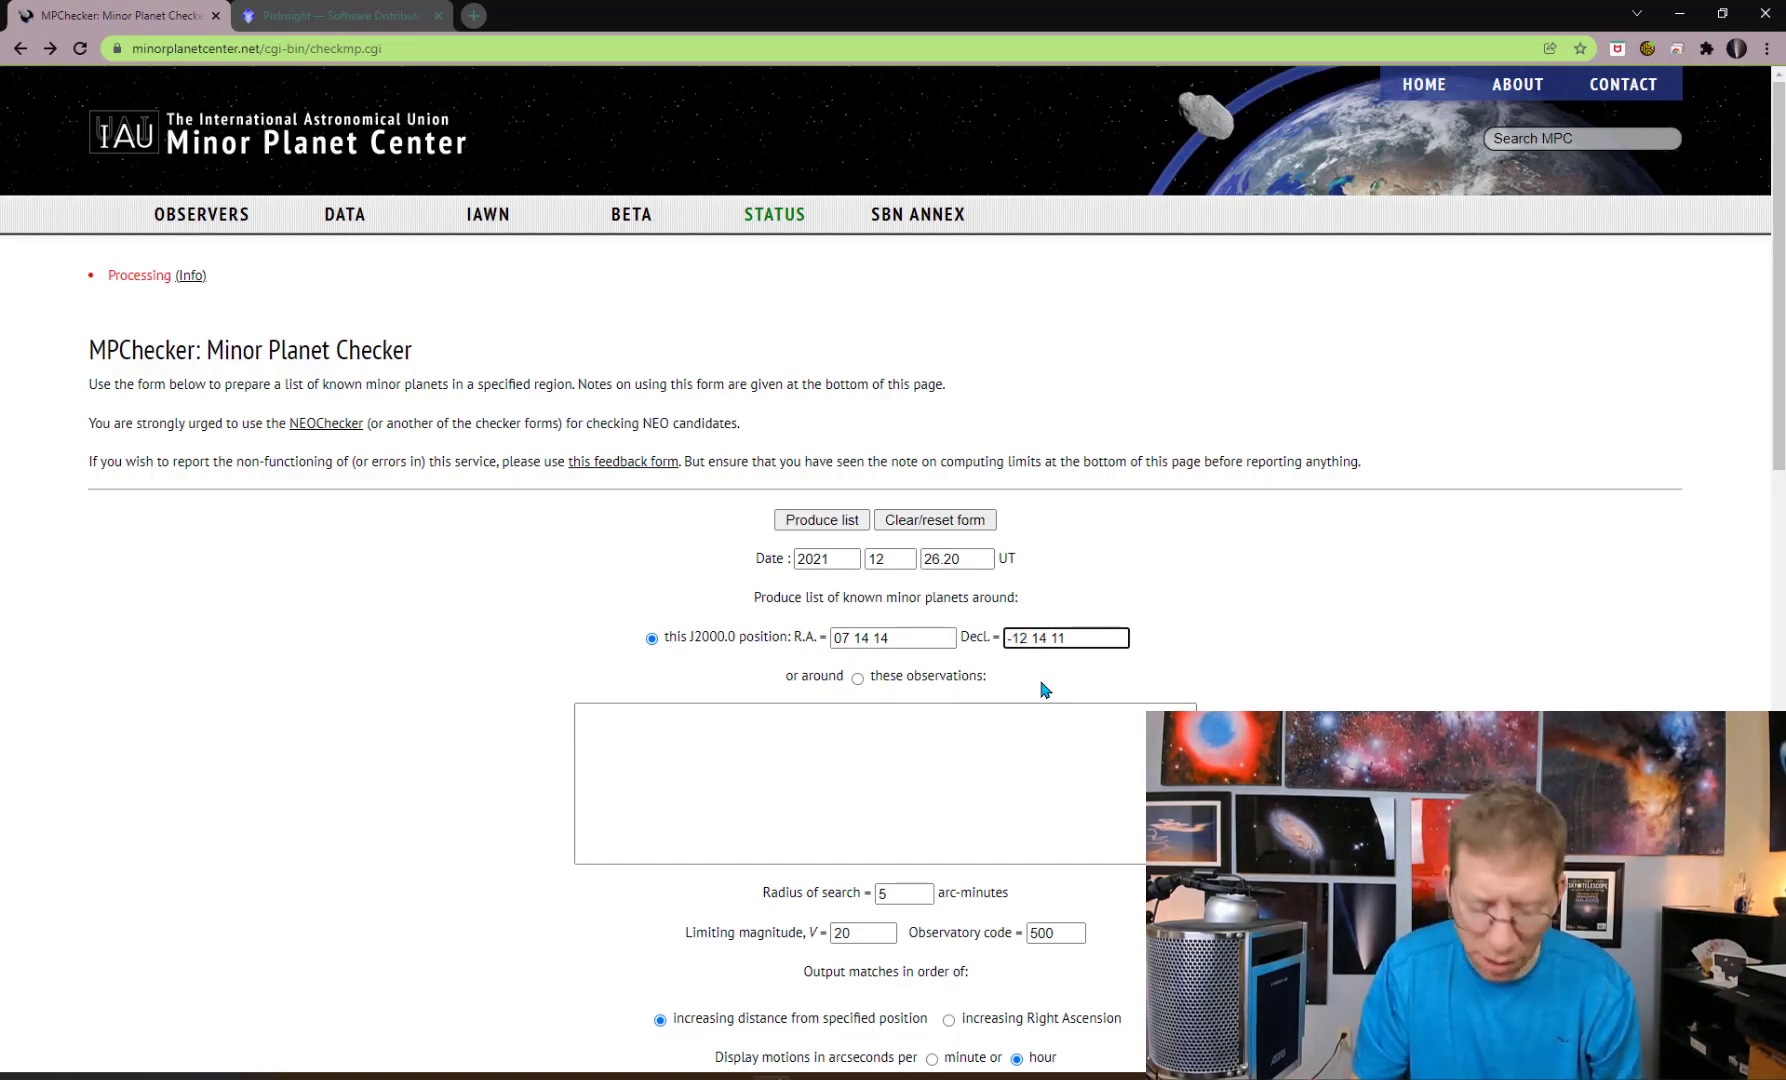
pyautogui.press('Right')
pyautogui.press('Right')
pyautogui.press('Right')
pyautogui.press('BackSpace')
pyautogui.press('BackSpace')
pyautogui.write('5')
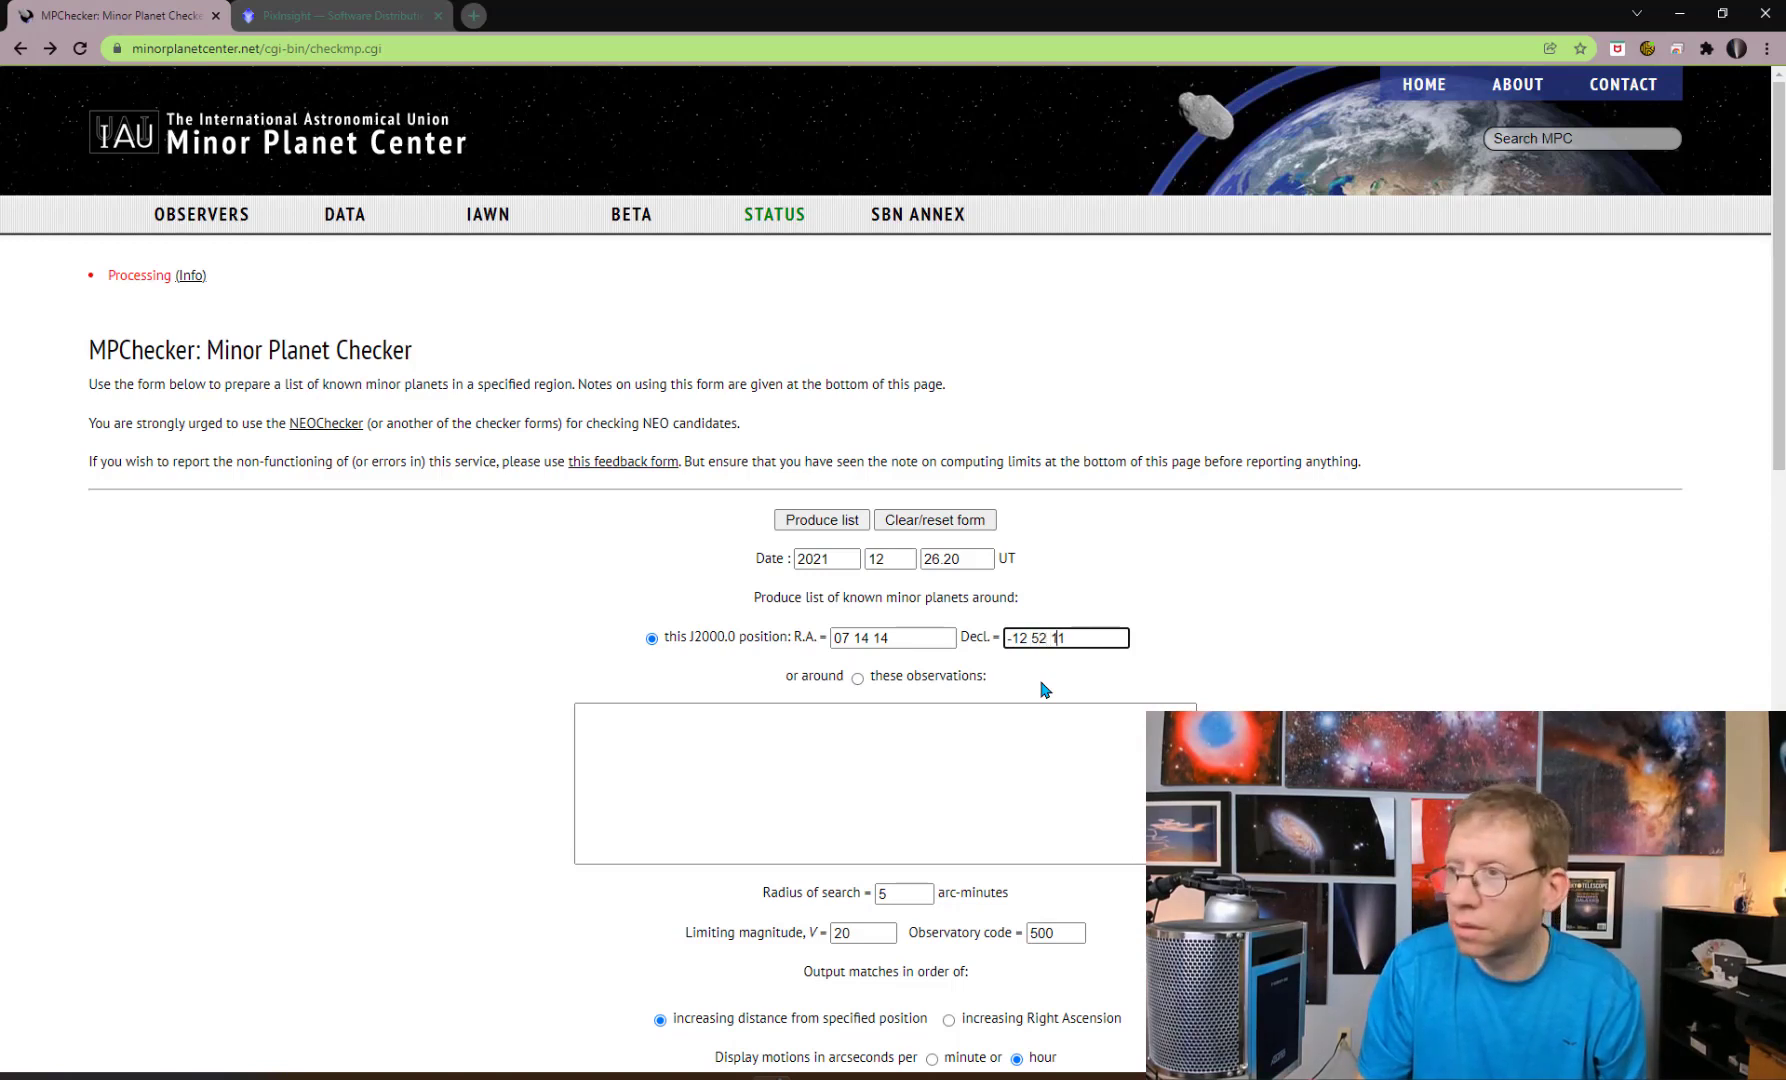
pyautogui.write('2 59')
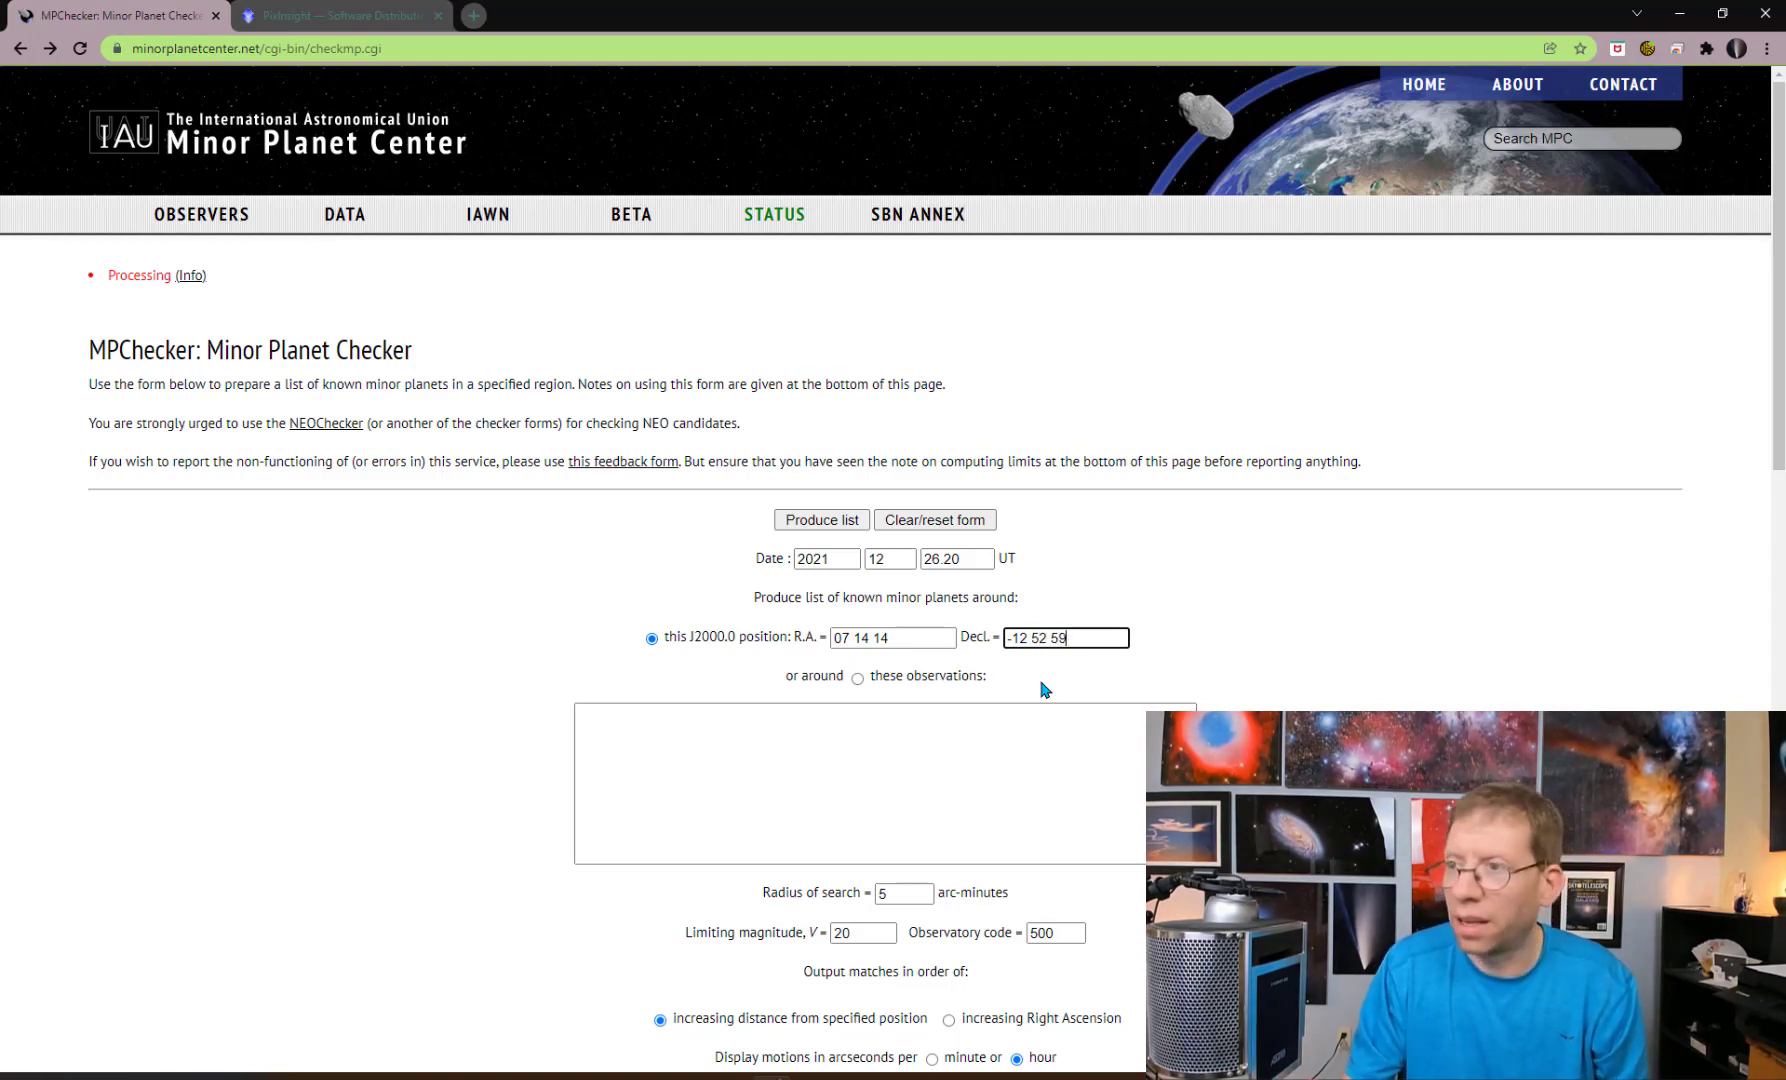
# Set the search radius to 15 arc-minutes and produce the list of known minor planets.
pyautogui.moveTo(915, 893); pyautogui.dragTo(844, 889)
pyautogui.write('15')
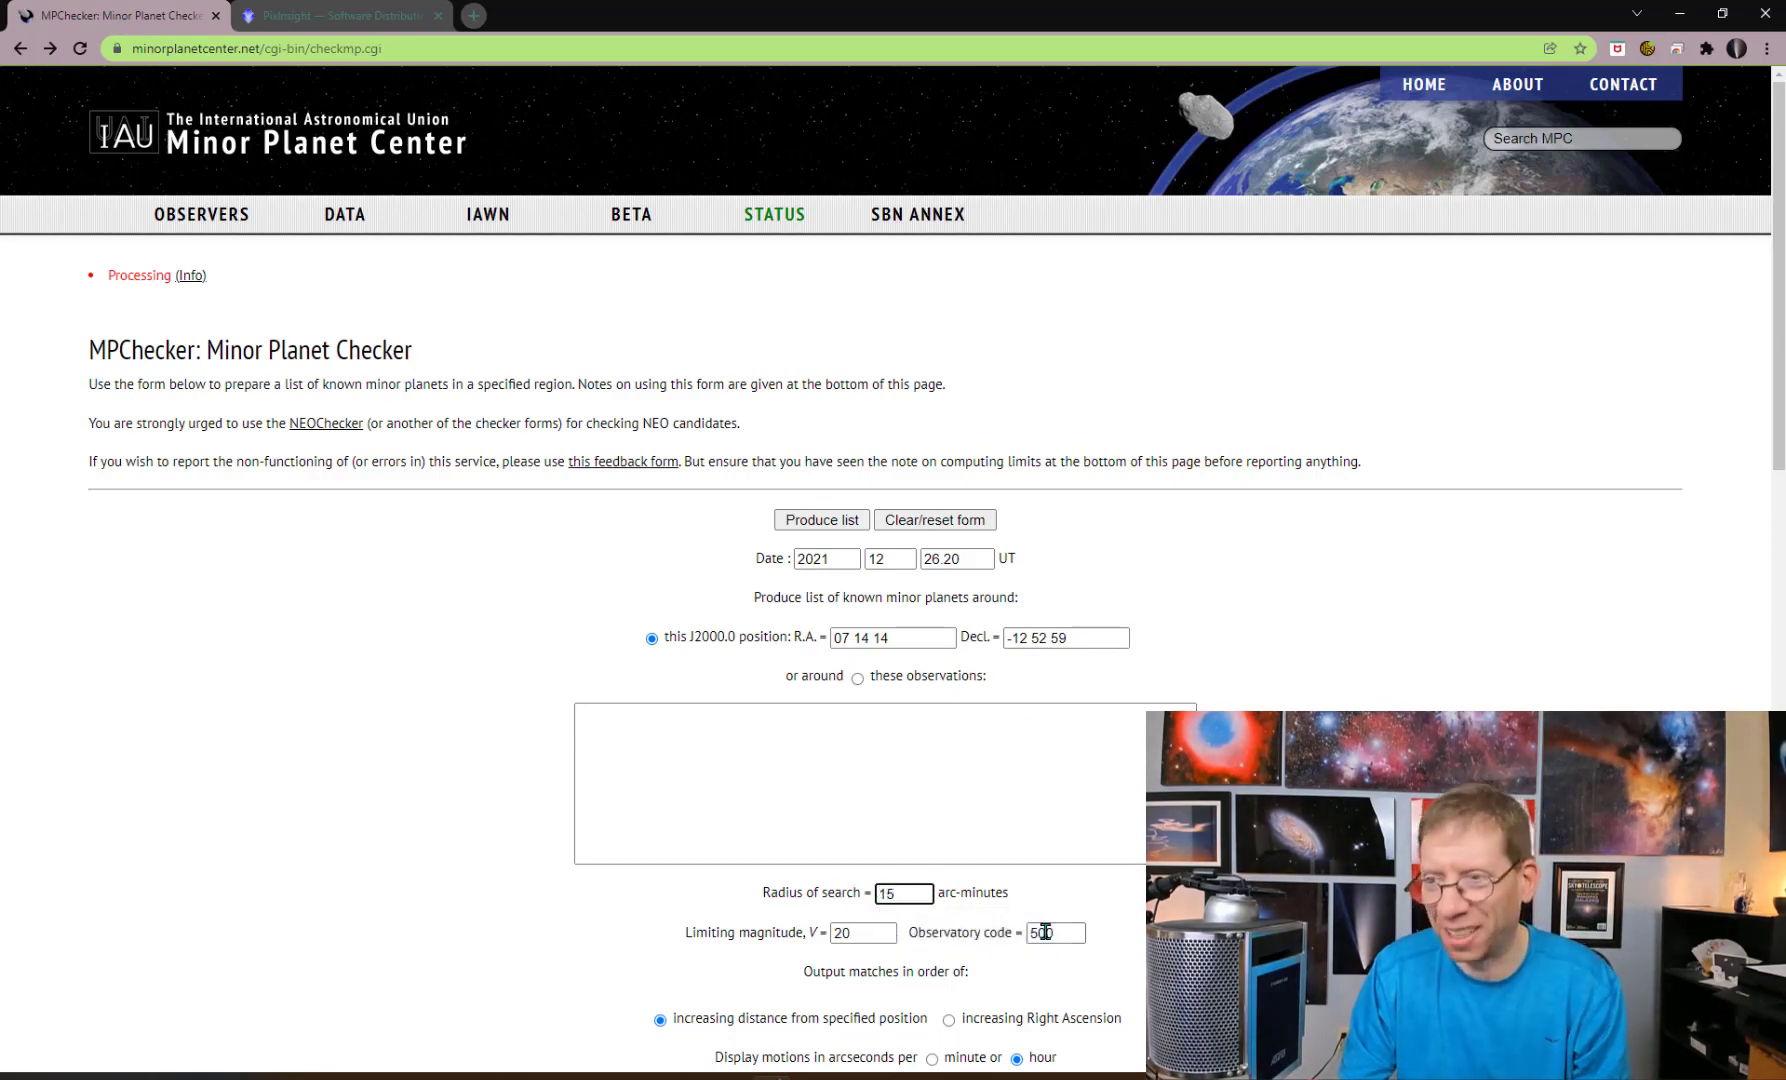
pyautogui.scroll(-2, 1078, 814)
pyautogui.scroll(-2, 1028, 827)
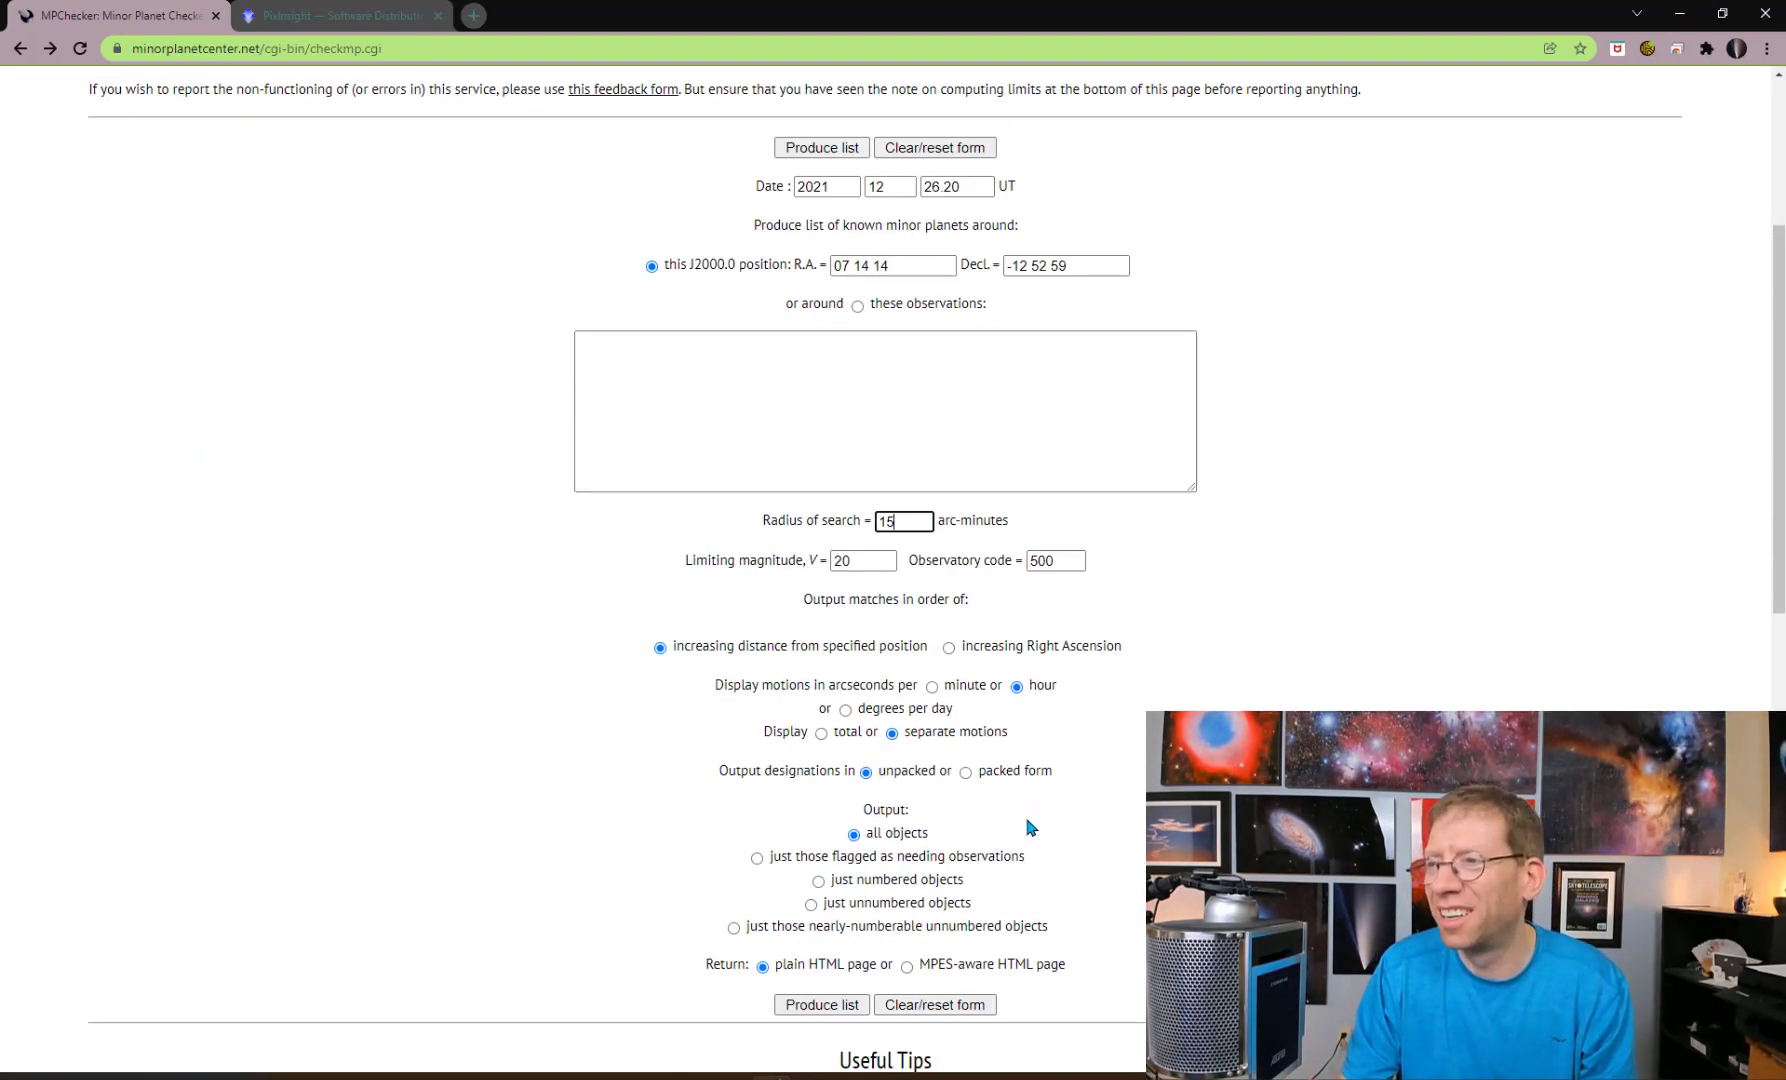
pyautogui.click(846, 1006)
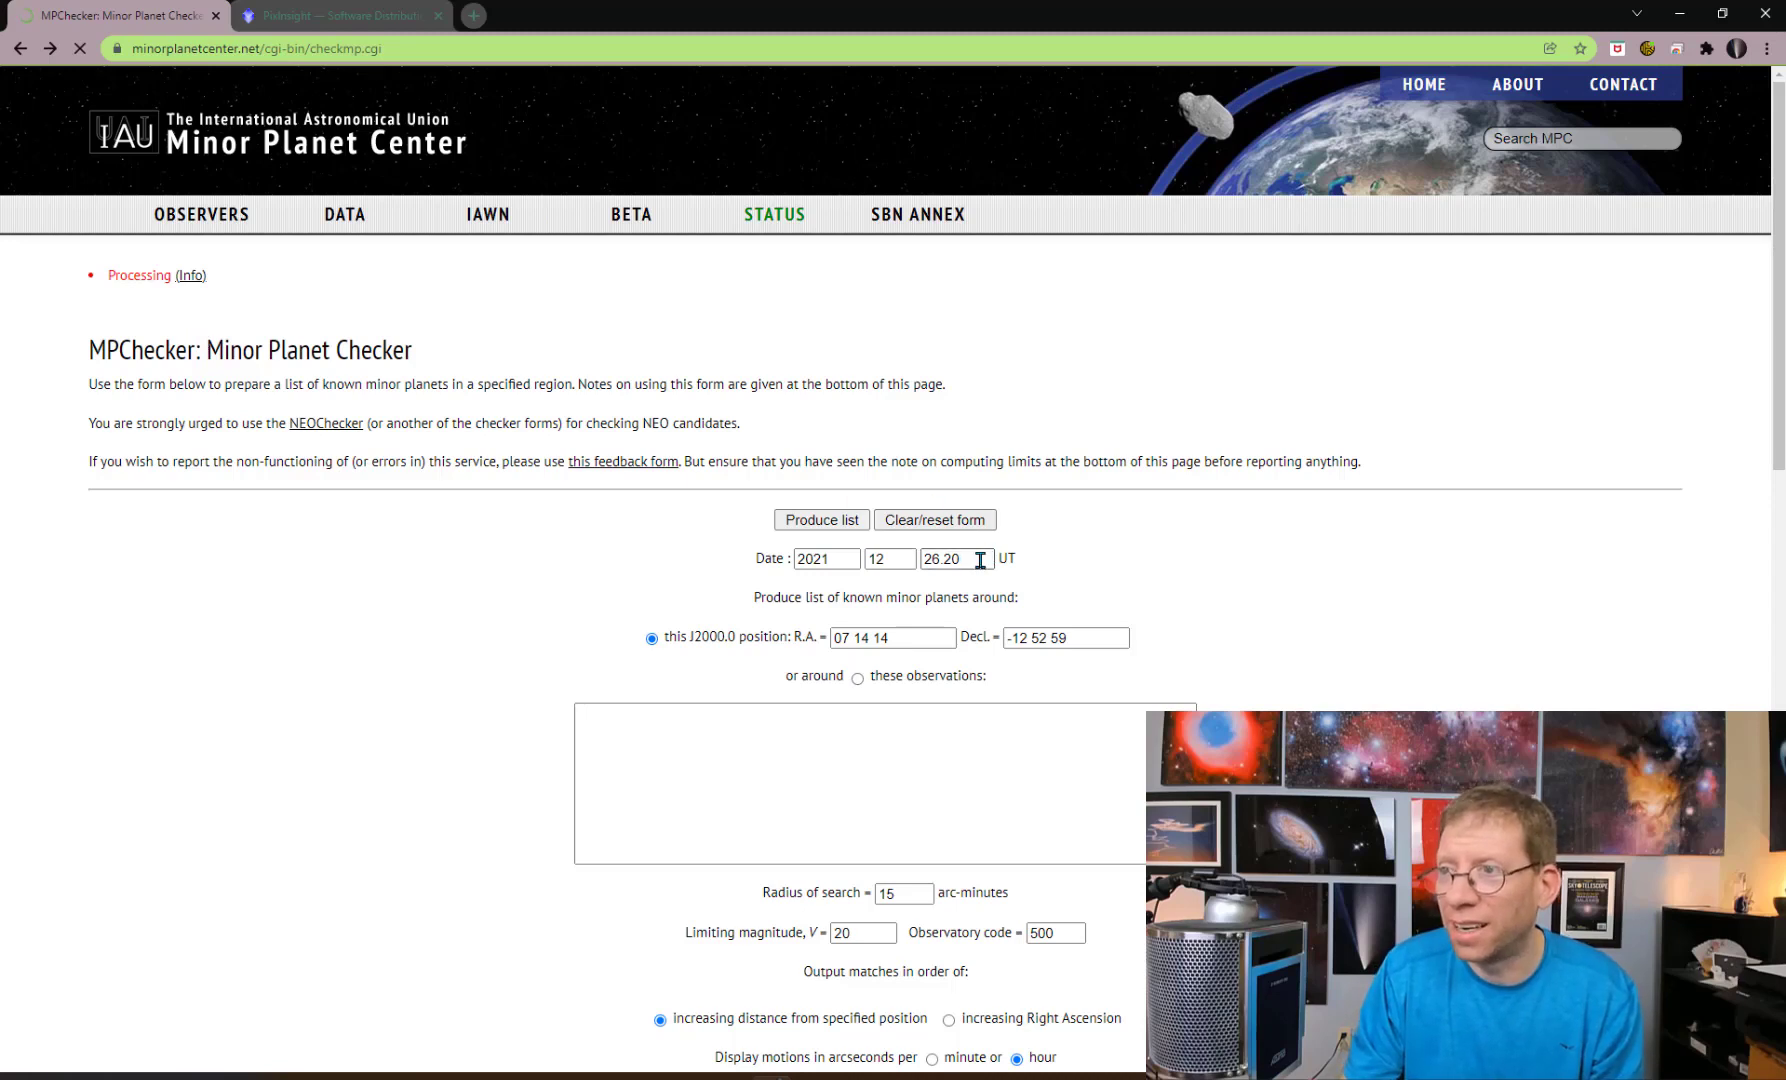
# Examine the list of objects near the searched position and highlight the (754) Malabar entry.
pyautogui.moveTo(980, 560); pyautogui.dragTo(951, 559)
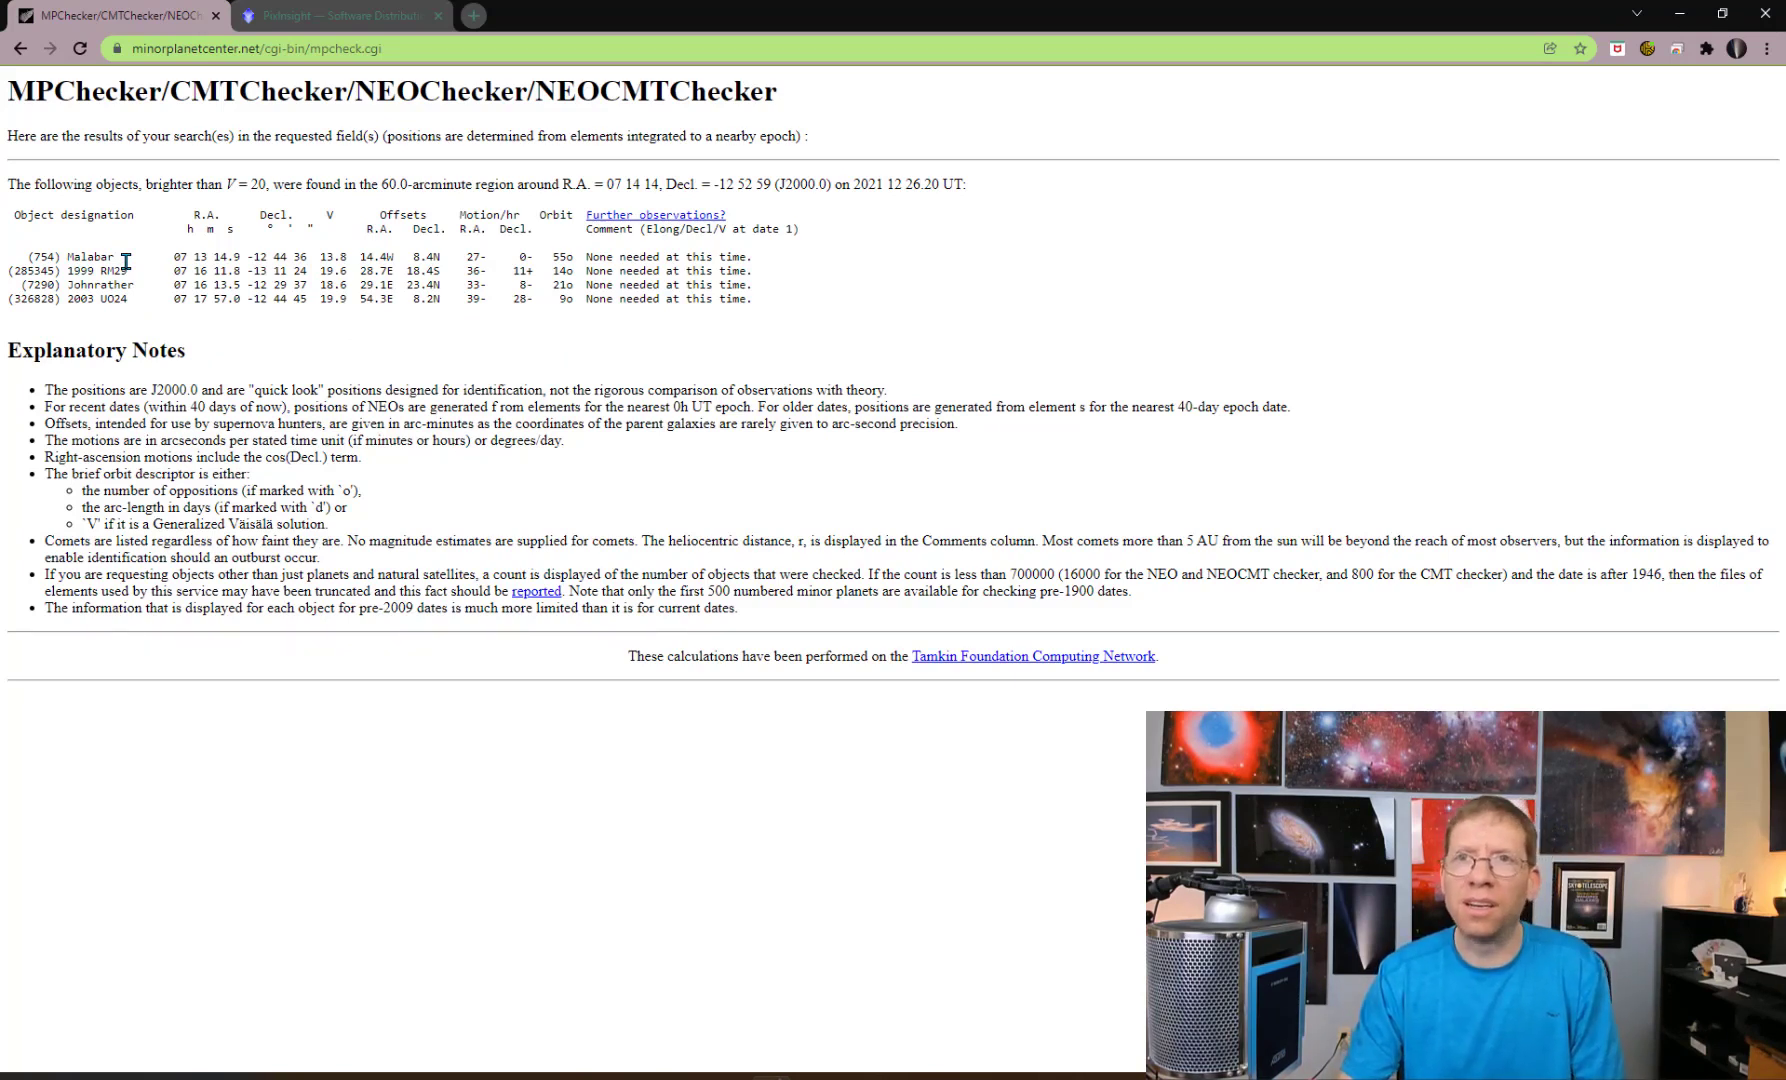
pyautogui.moveTo(126, 262); pyautogui.dragTo(22, 257)
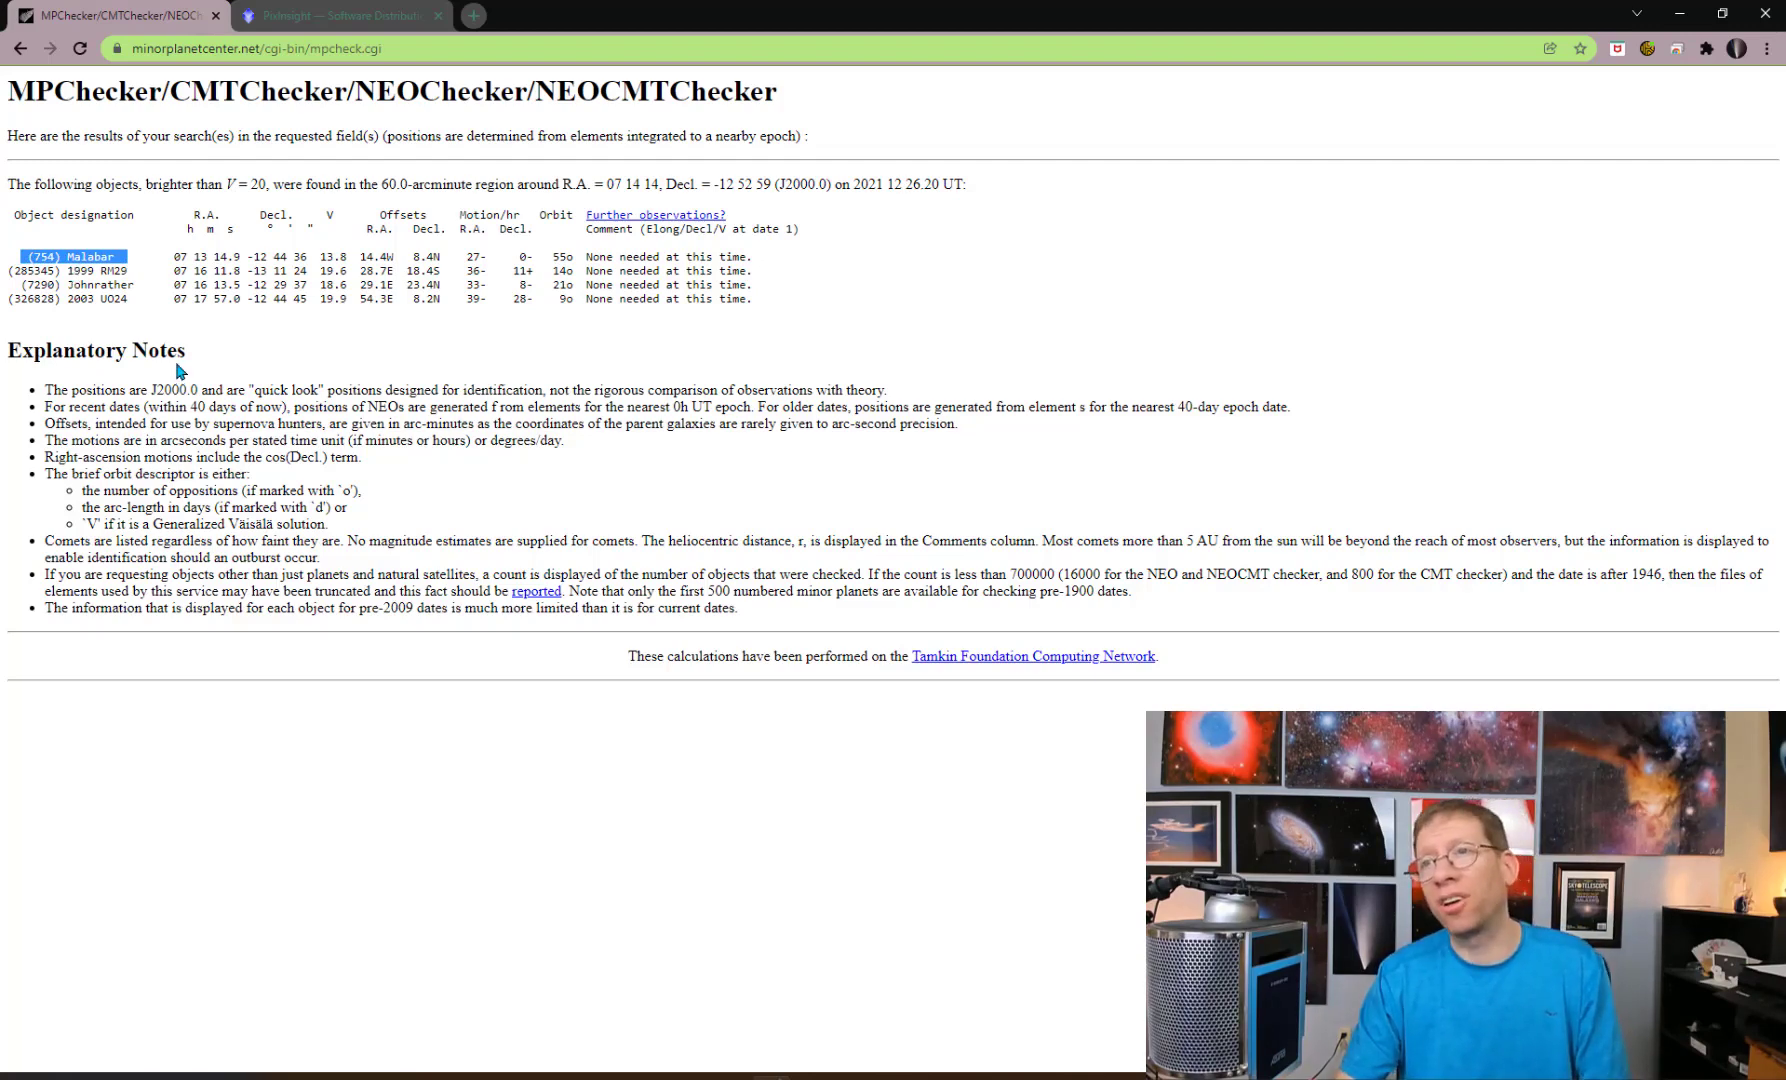
# Return to the MPChecker form to review the search radius and produce the list of known minor planets again.
pyautogui.click(20, 48)
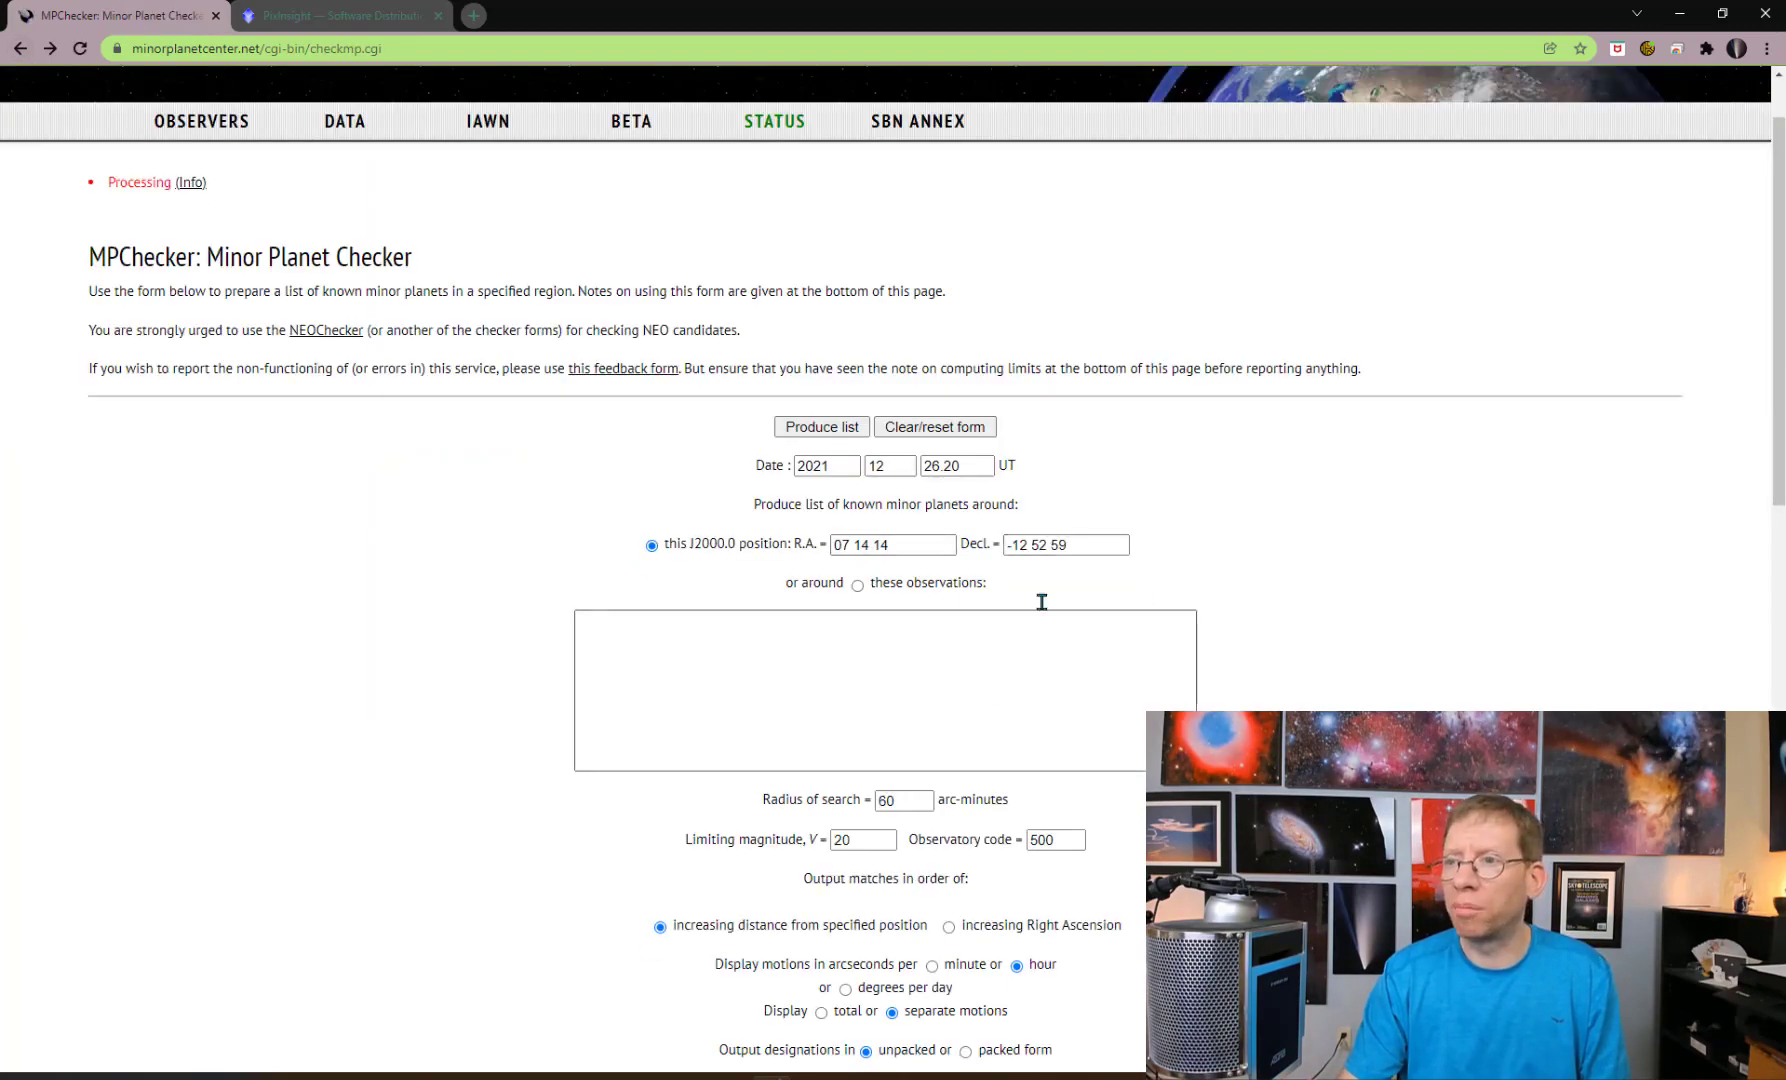
pyautogui.doubleClick(893, 801)
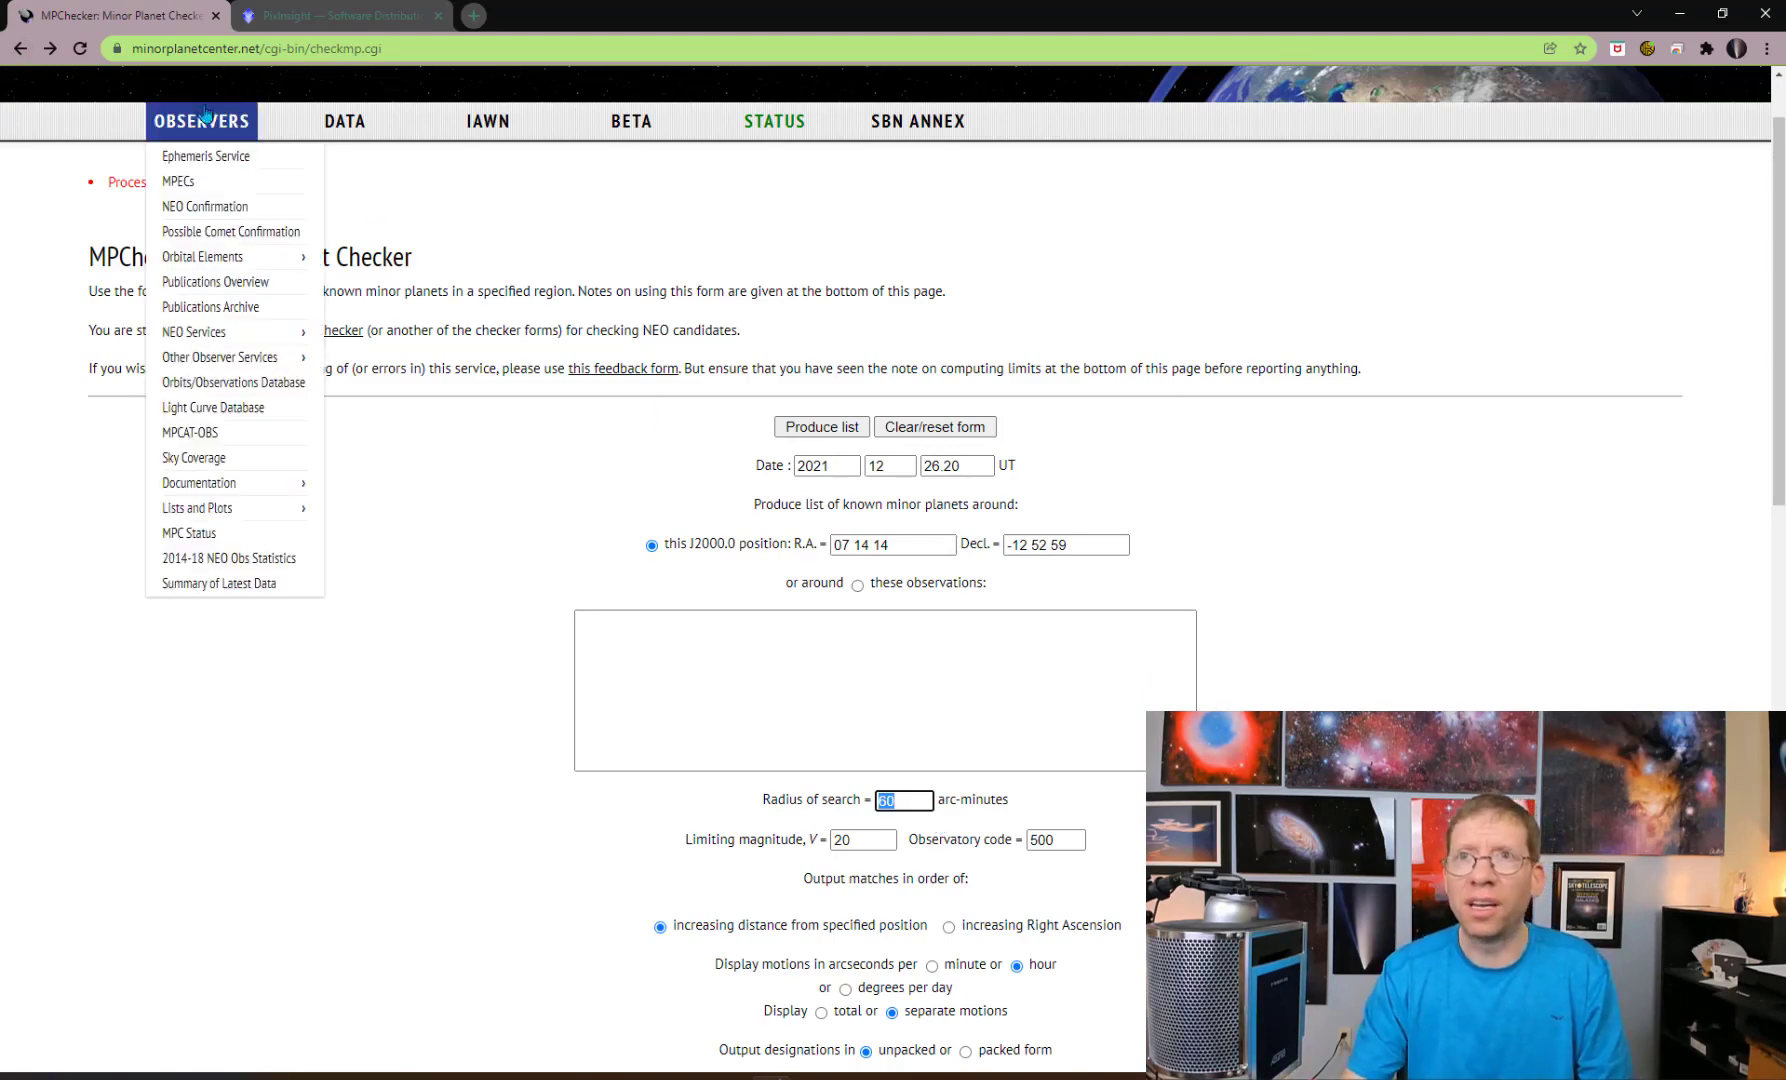
pyautogui.press('Return')
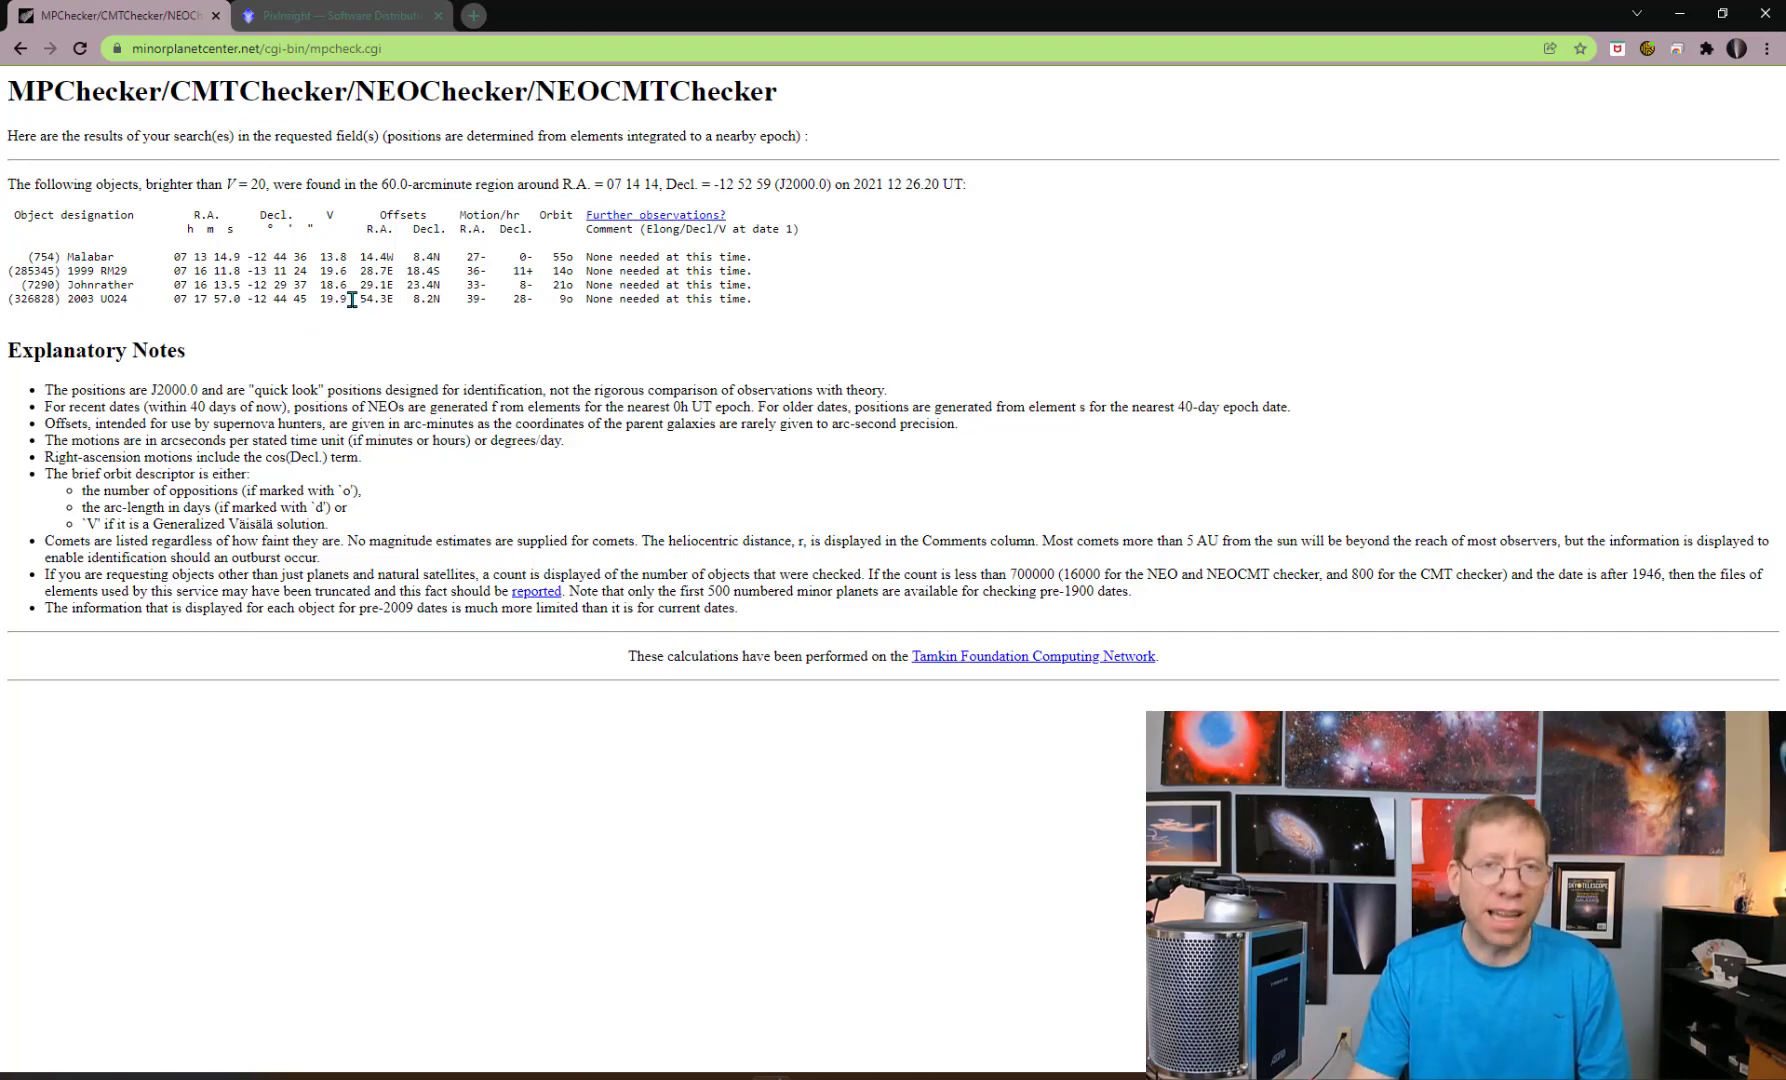
# Check the V magnitude listed for (754) Malabar, and switch to the annotated frame in PixInsight to compare it.
pyautogui.moveTo(351, 259); pyautogui.dragTo(325, 254)
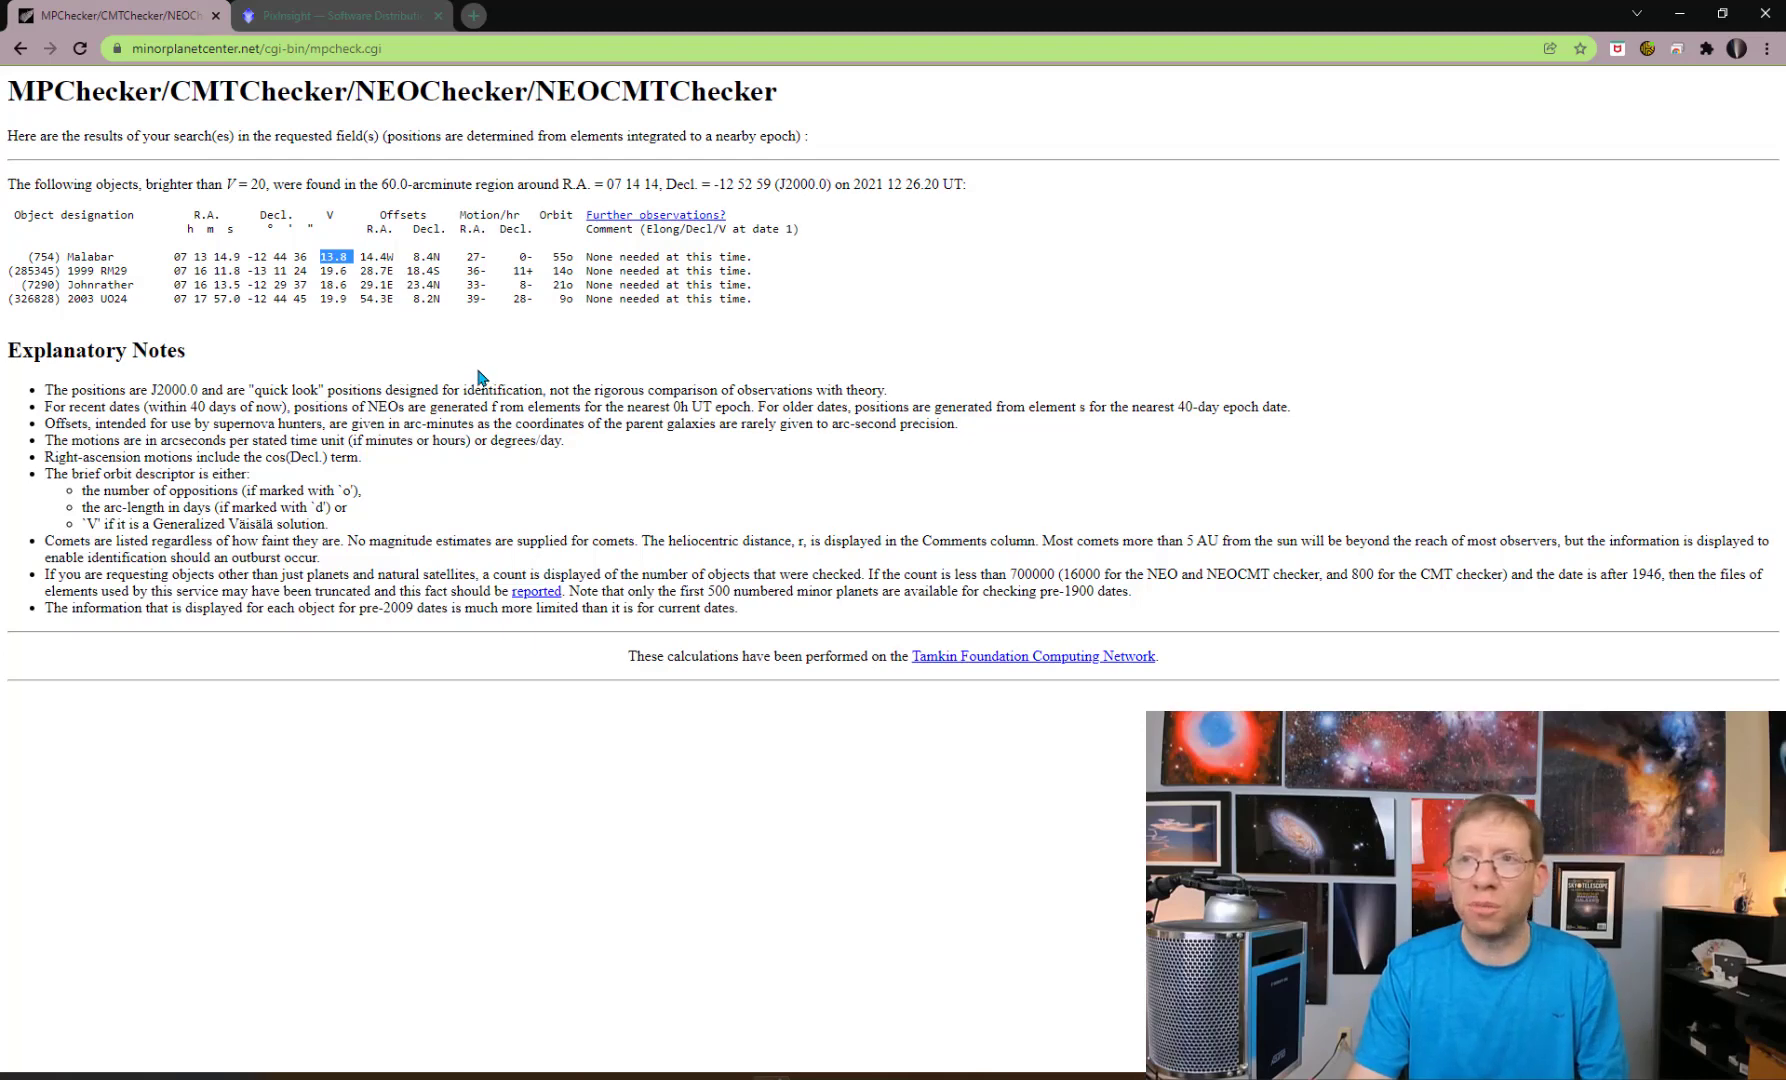
pyautogui.click(490, 305)
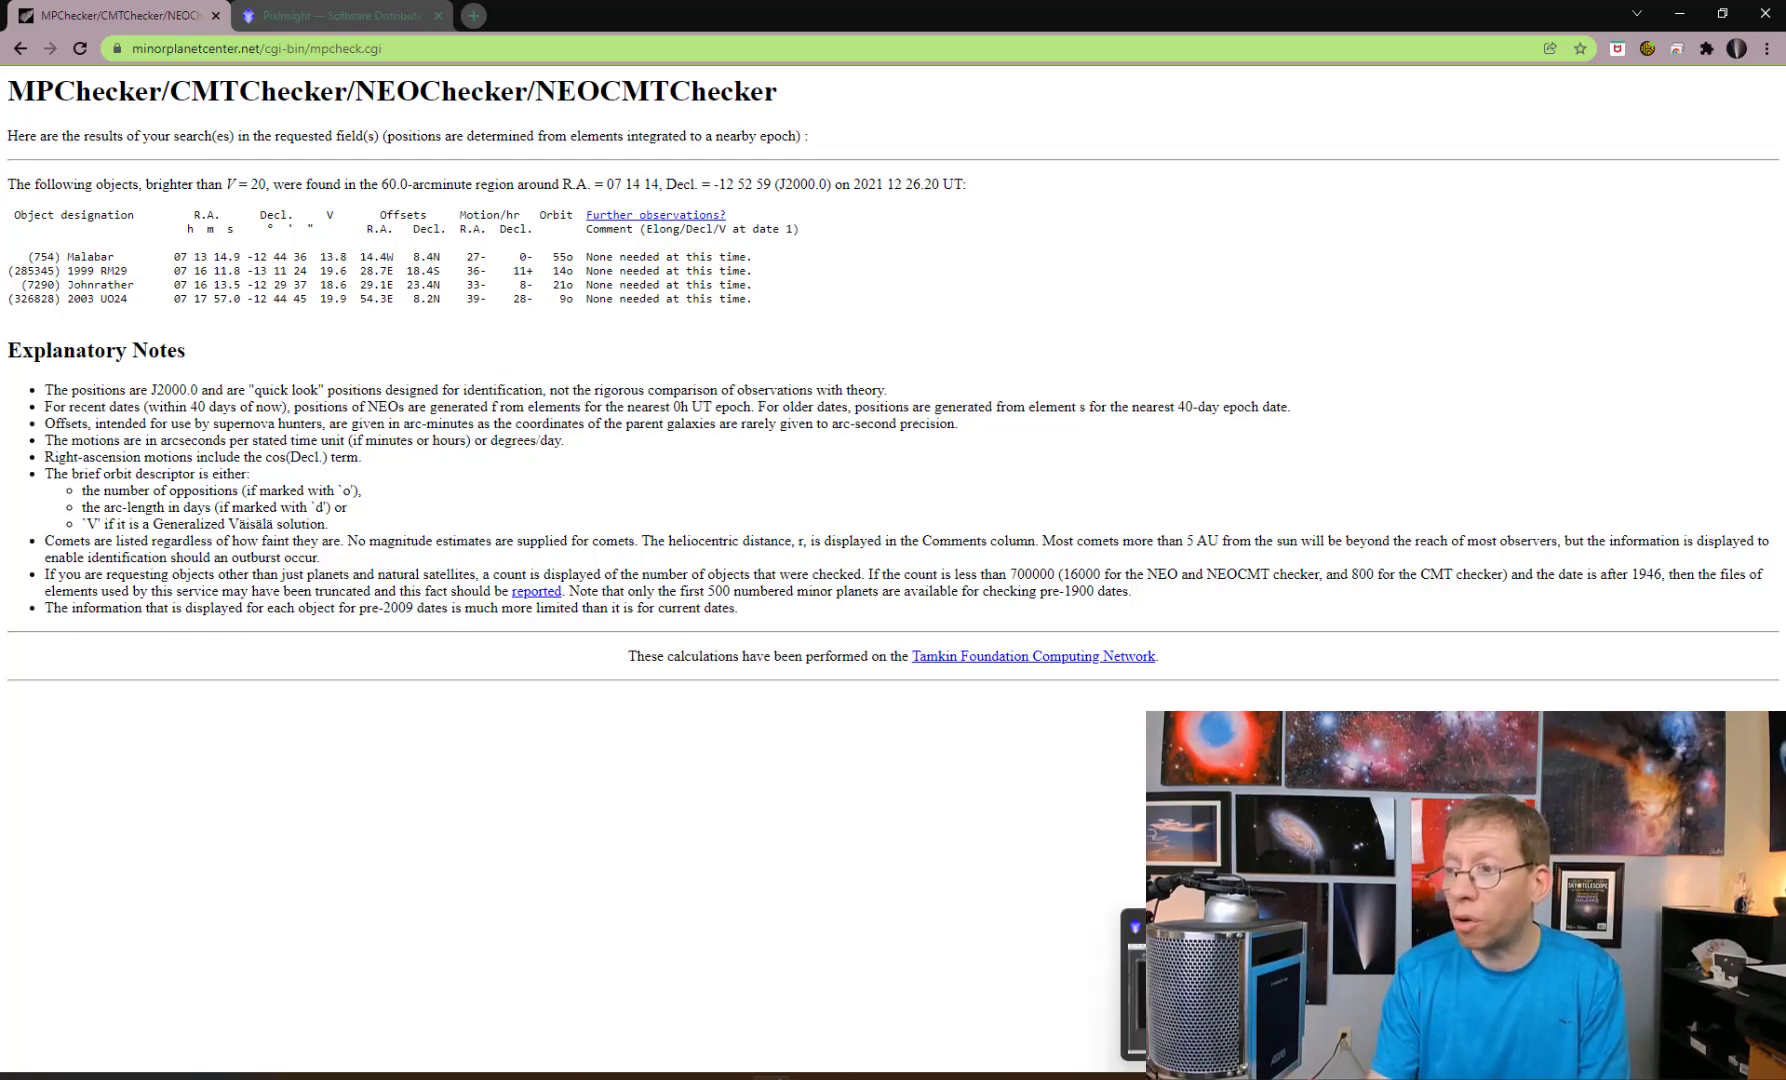
pyautogui.hotkey('alt', 'Tab')
pyautogui.click(603, 122)
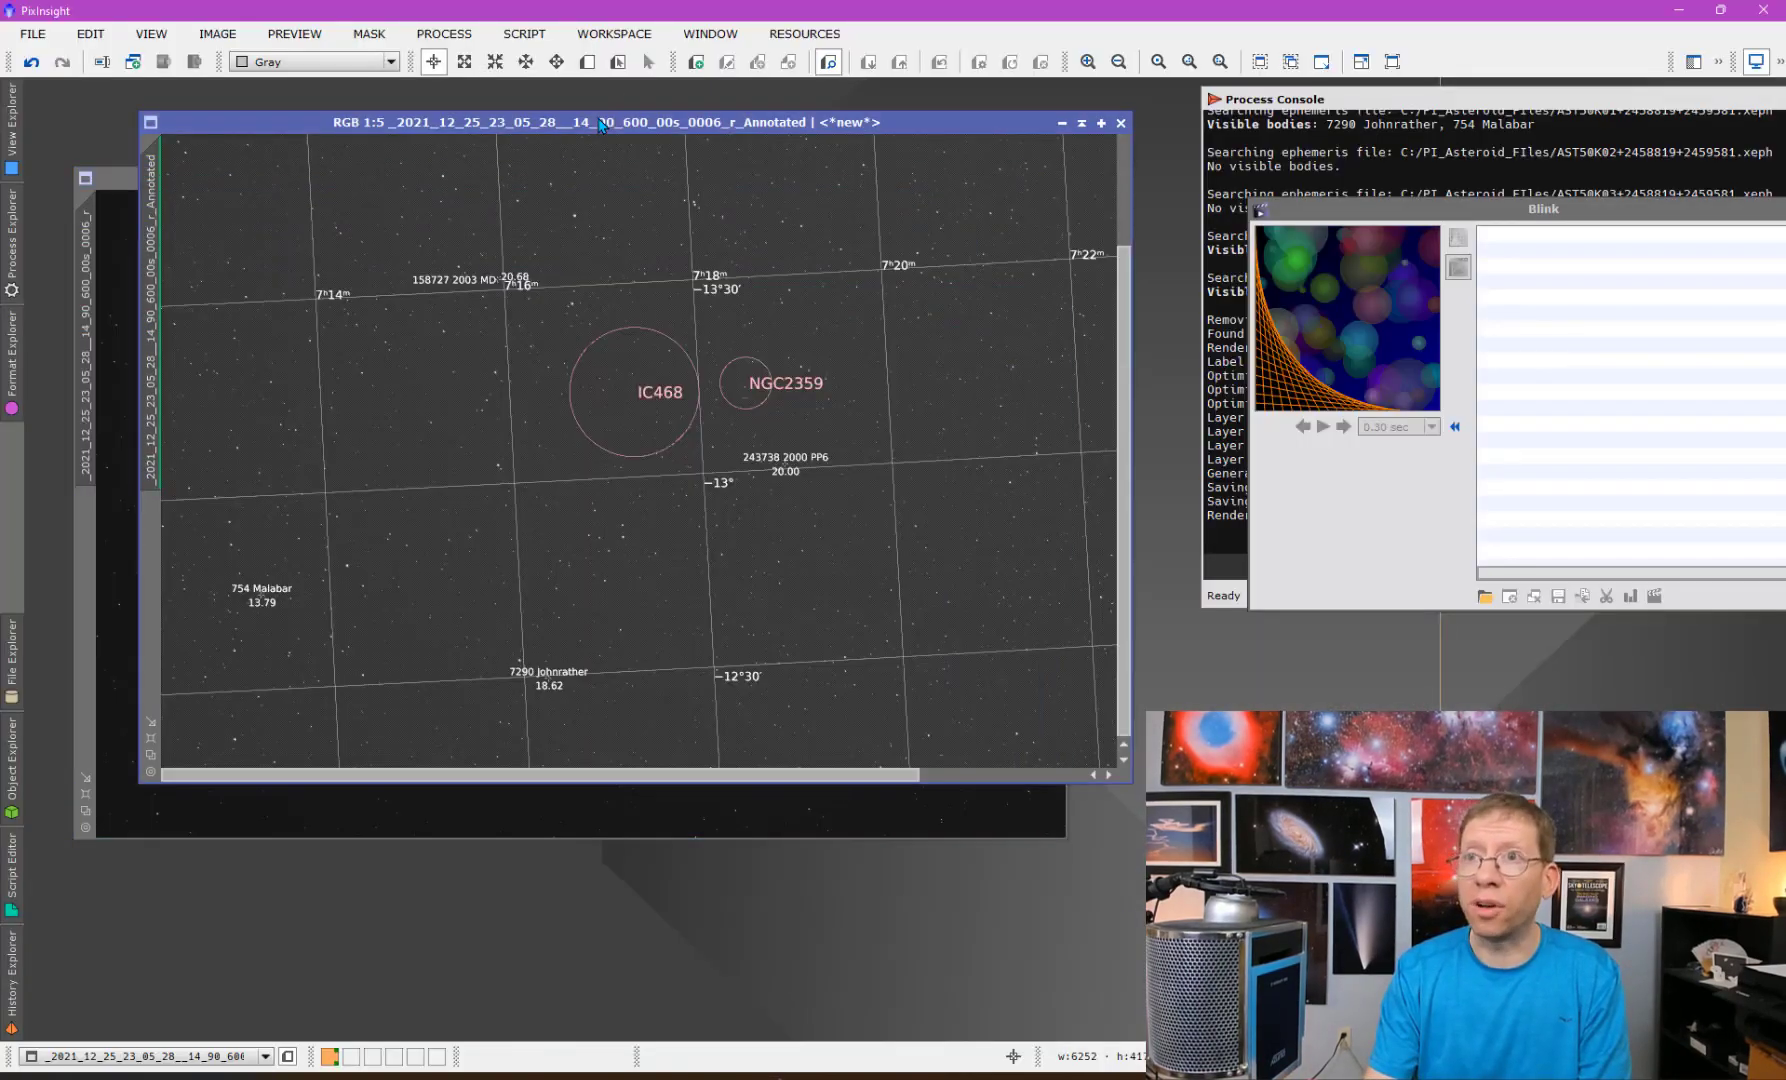